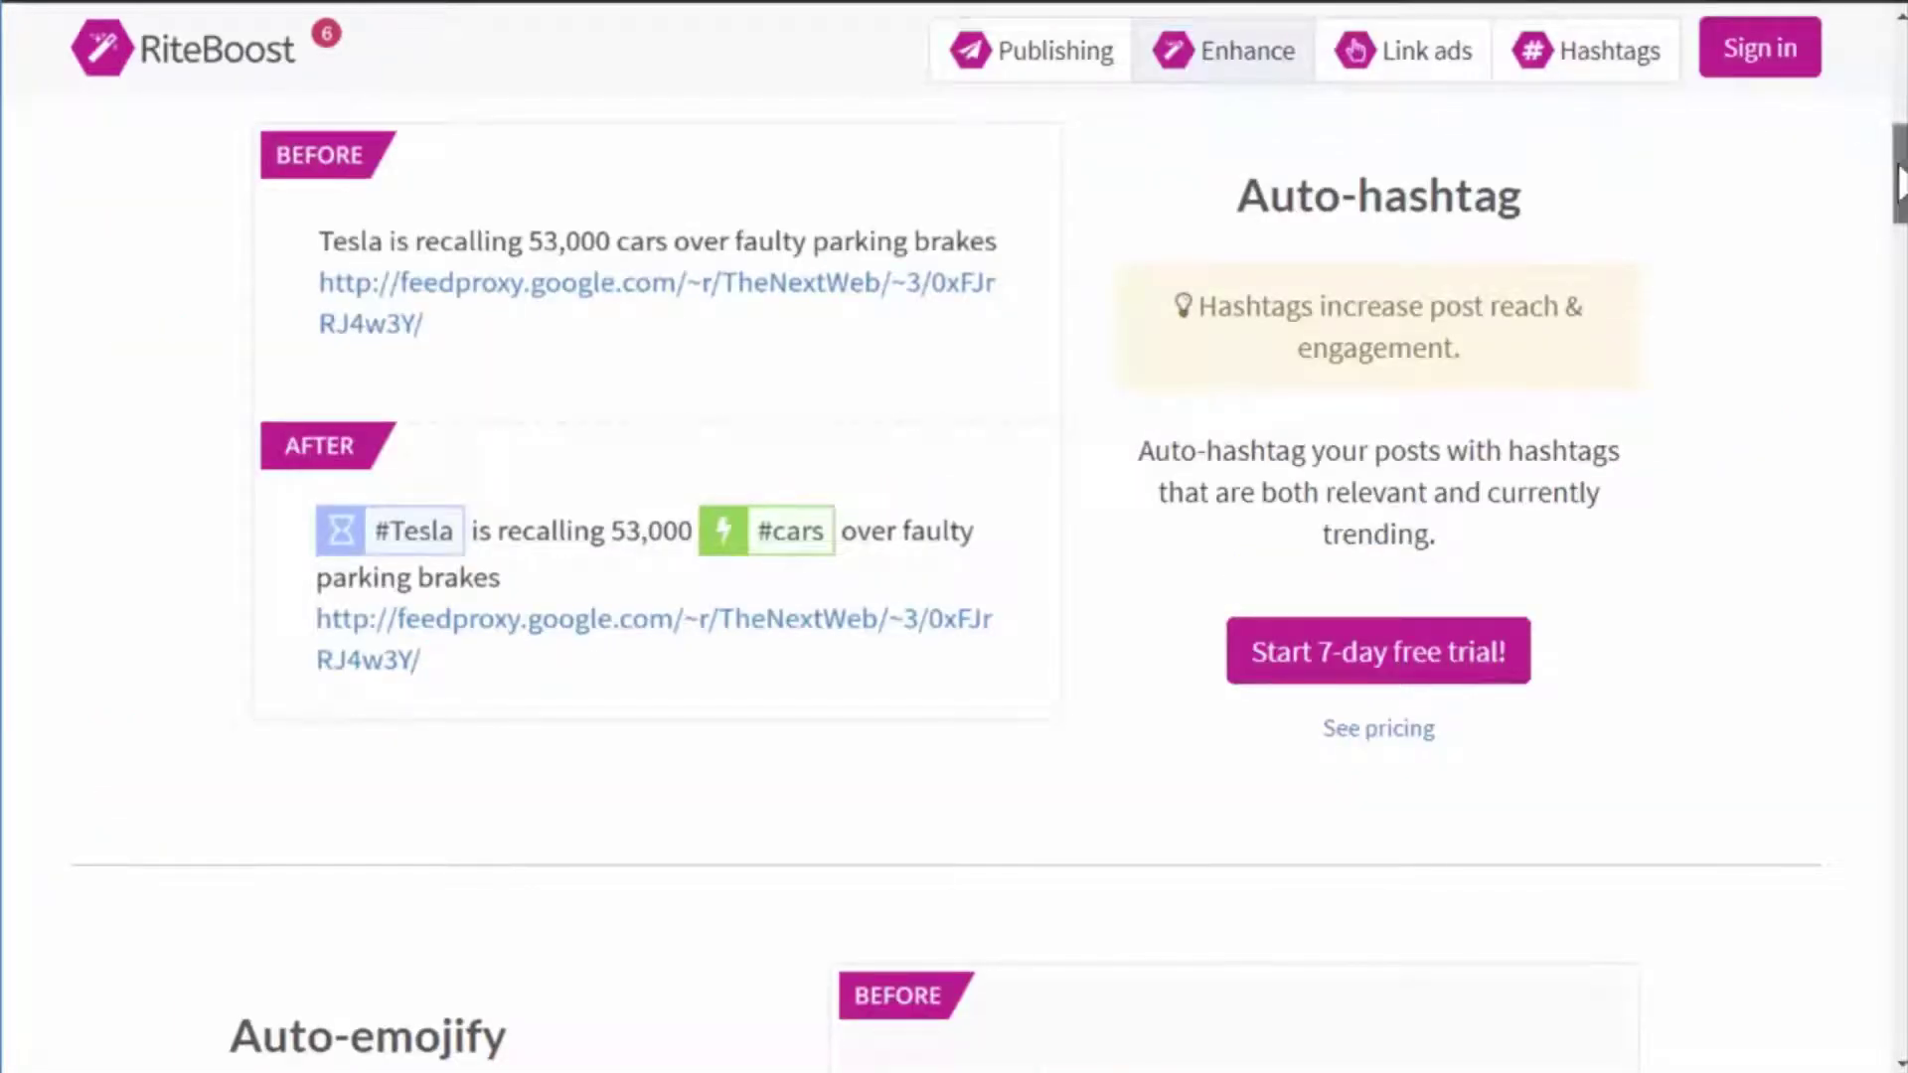
{"action": "left_click_drag", "start_coordinate": [1901, 171], "coordinate": [1901, 258]}
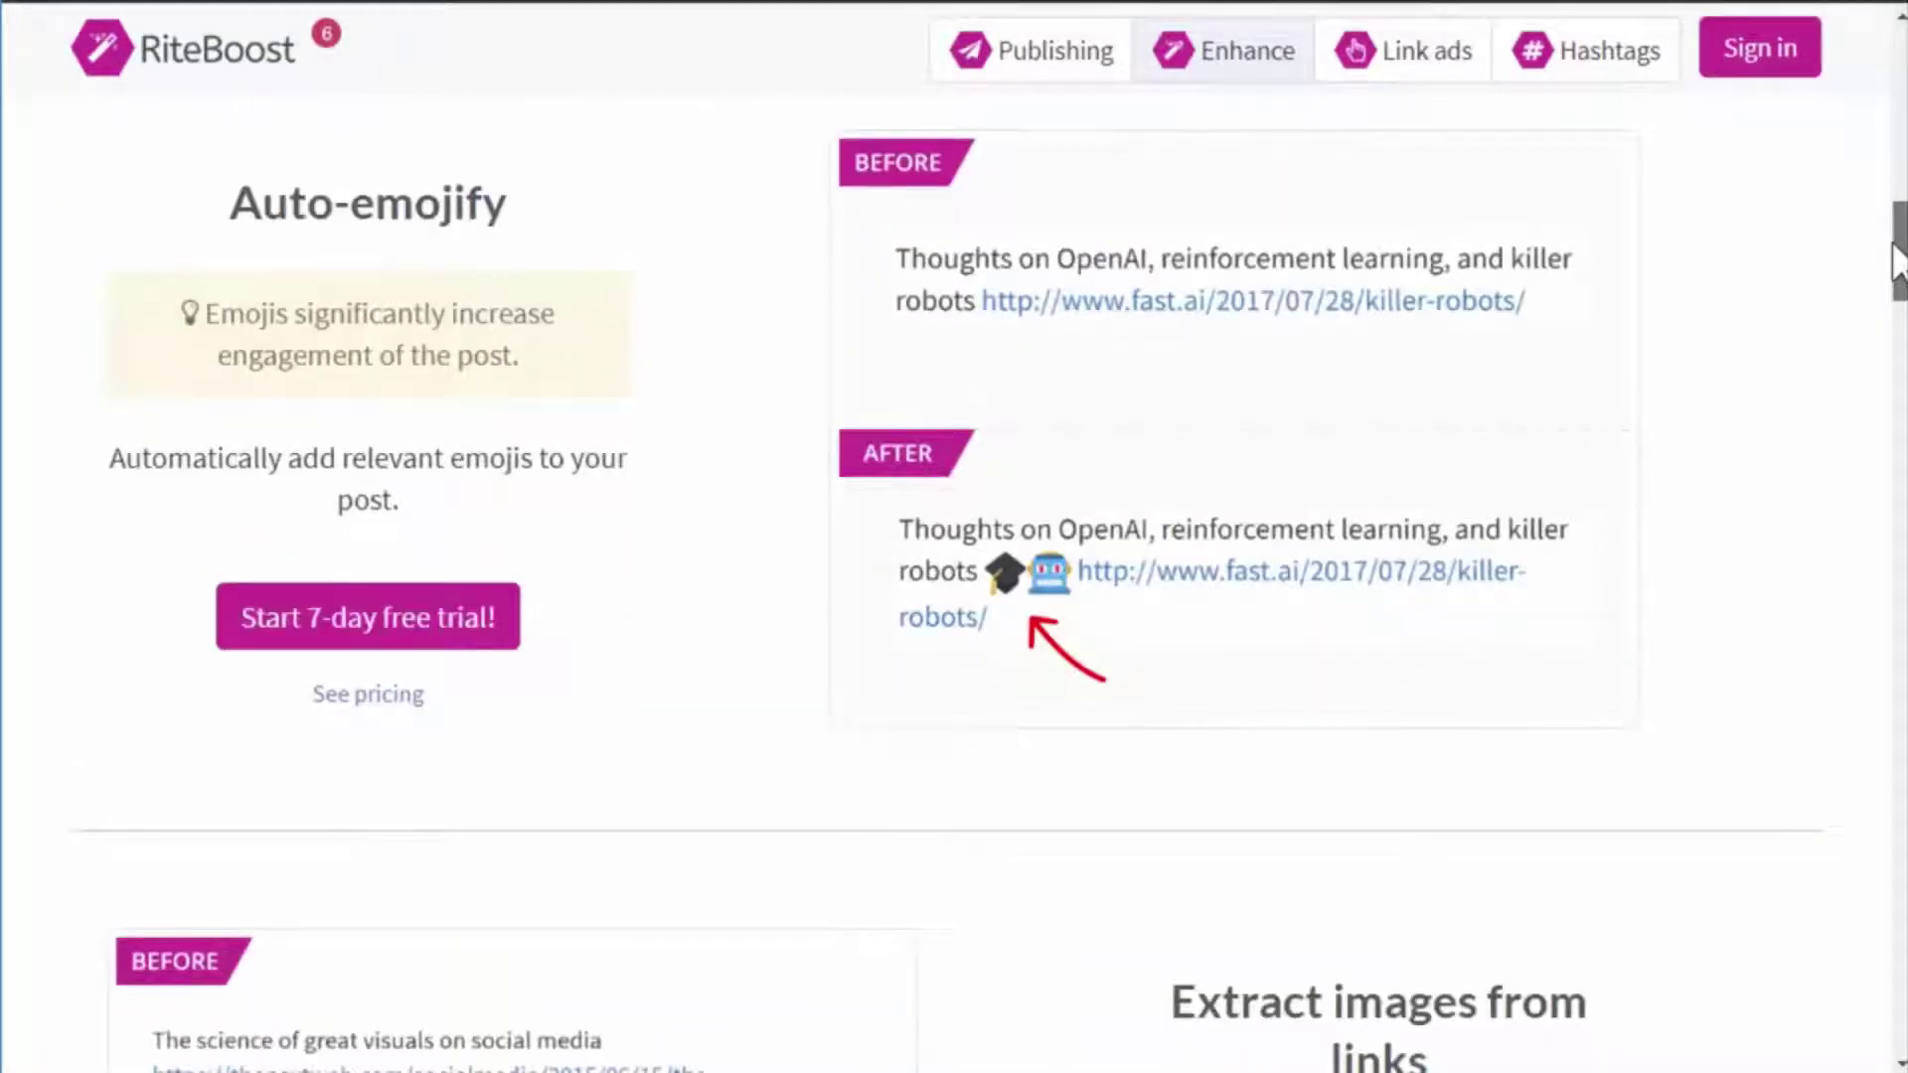
{"action": "left_click_drag", "start_coordinate": [1901, 257], "coordinate": [1901, 425]}
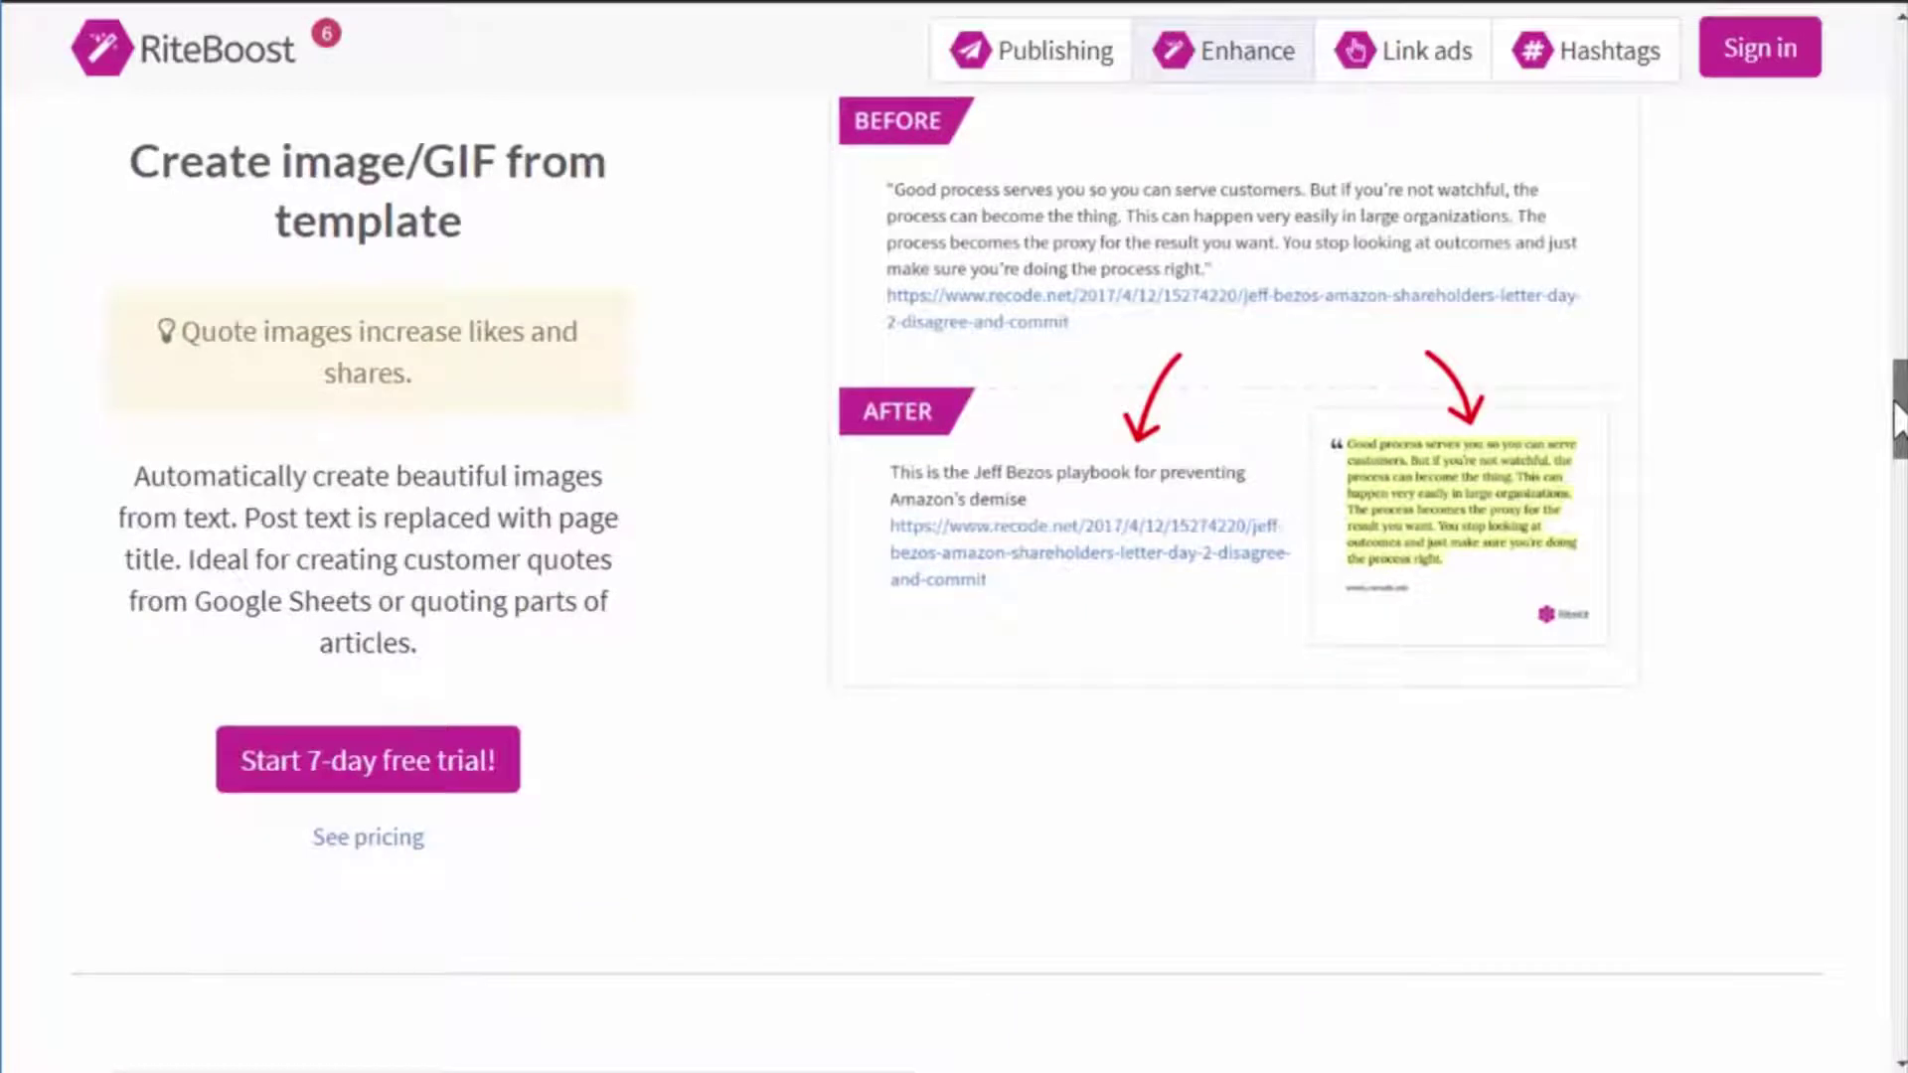
{"action": "left_click_drag", "start_coordinate": [1900, 424], "coordinate": [1901, 491]}
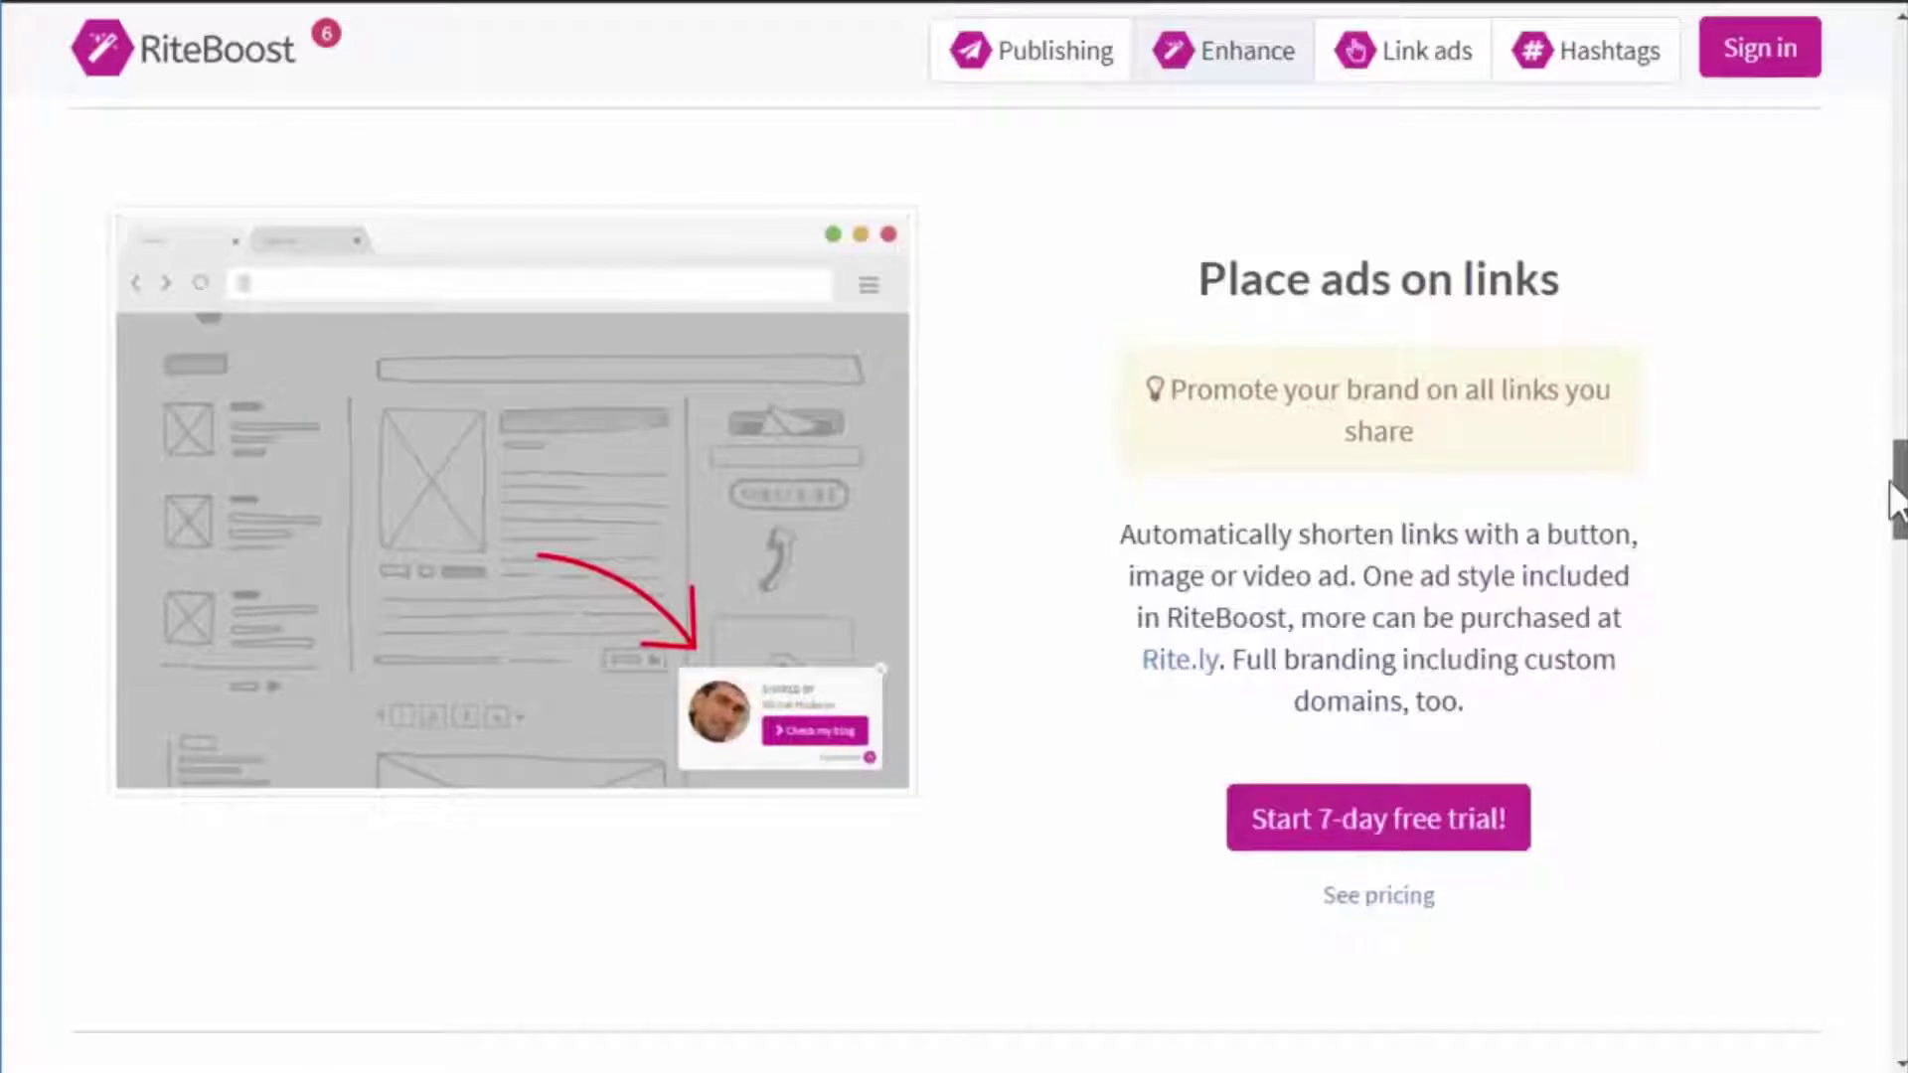
{"action": "left_click_drag", "start_coordinate": [1896, 492], "coordinate": [1896, 574]}
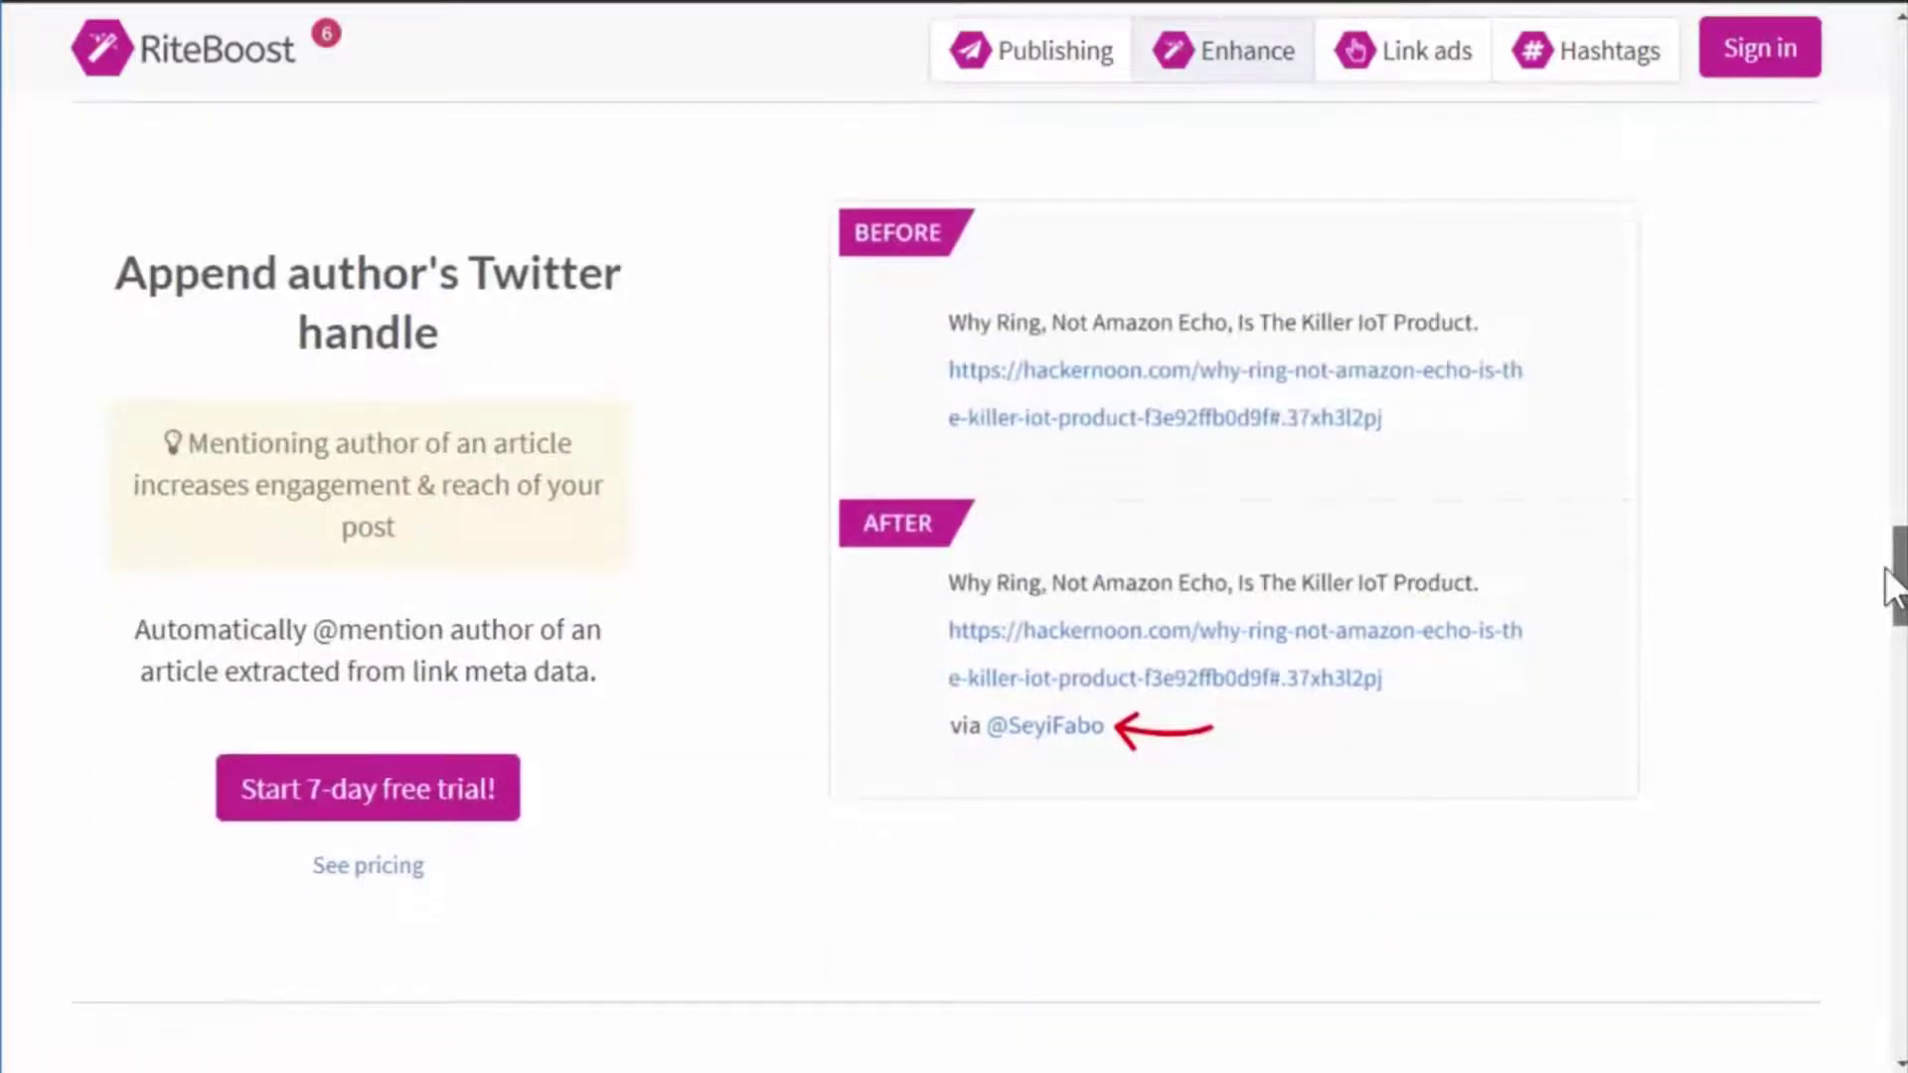
{"action": "left_click_drag", "start_coordinate": [1897, 574], "coordinate": [1884, 753]}
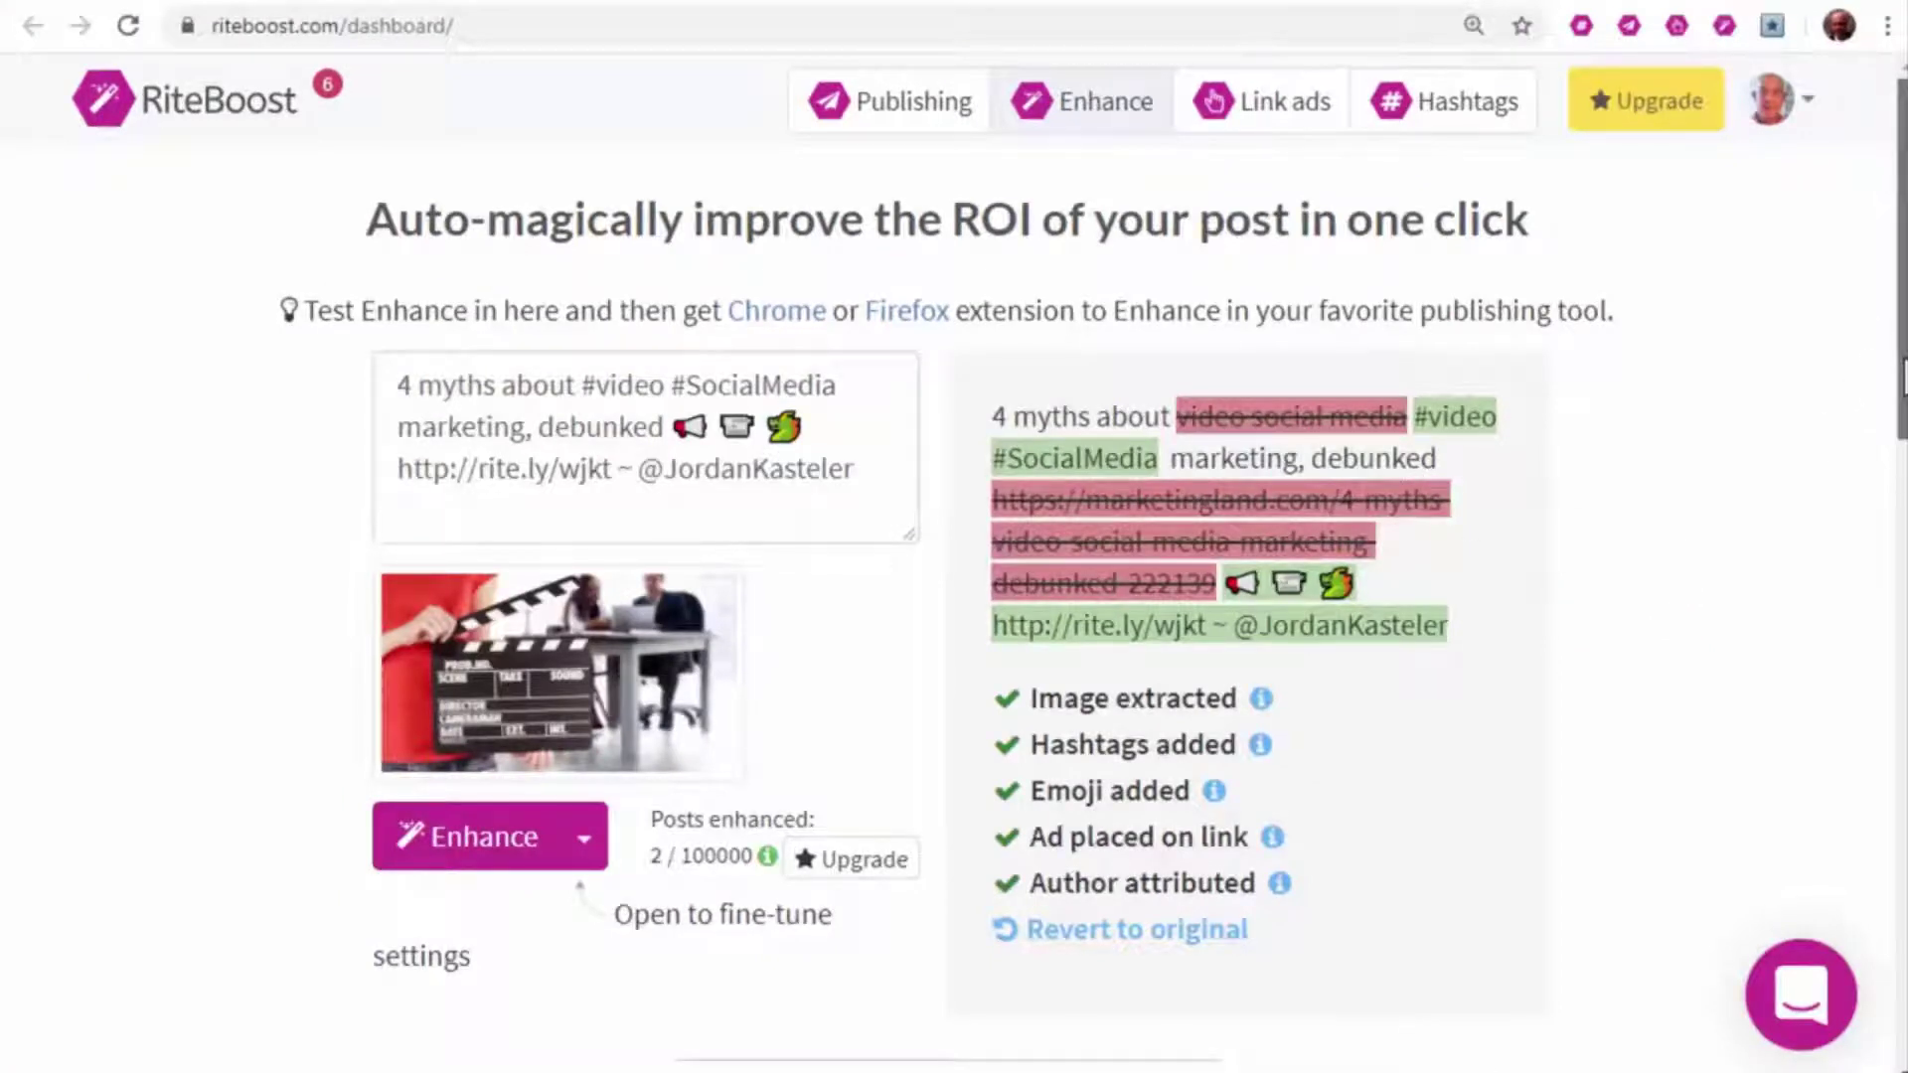
{"action": "left_click_drag", "start_coordinate": [1901, 373], "coordinate": [1893, 648]}
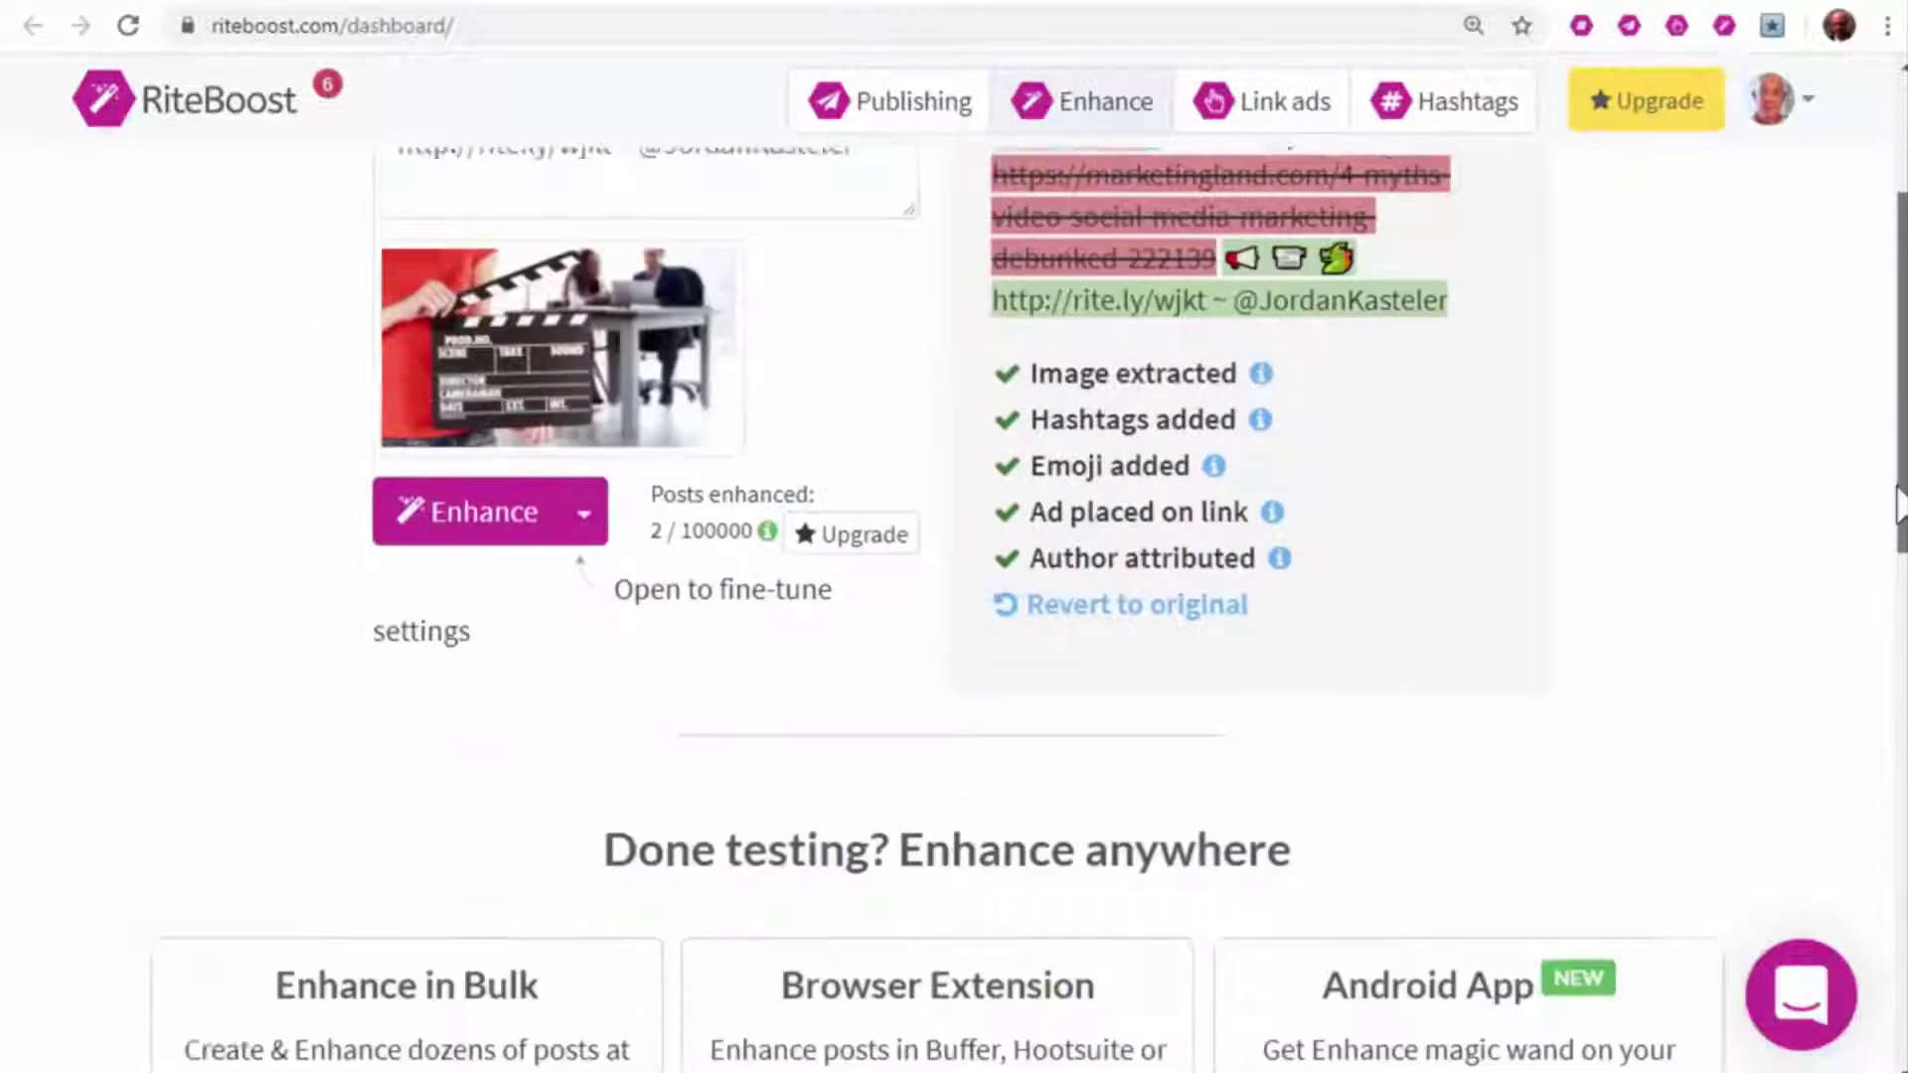
Bulk-enhance the three checked posts, then preview an enhanced post's rite.ly link ad
{"action": "left_click", "coordinate": [405, 776]}
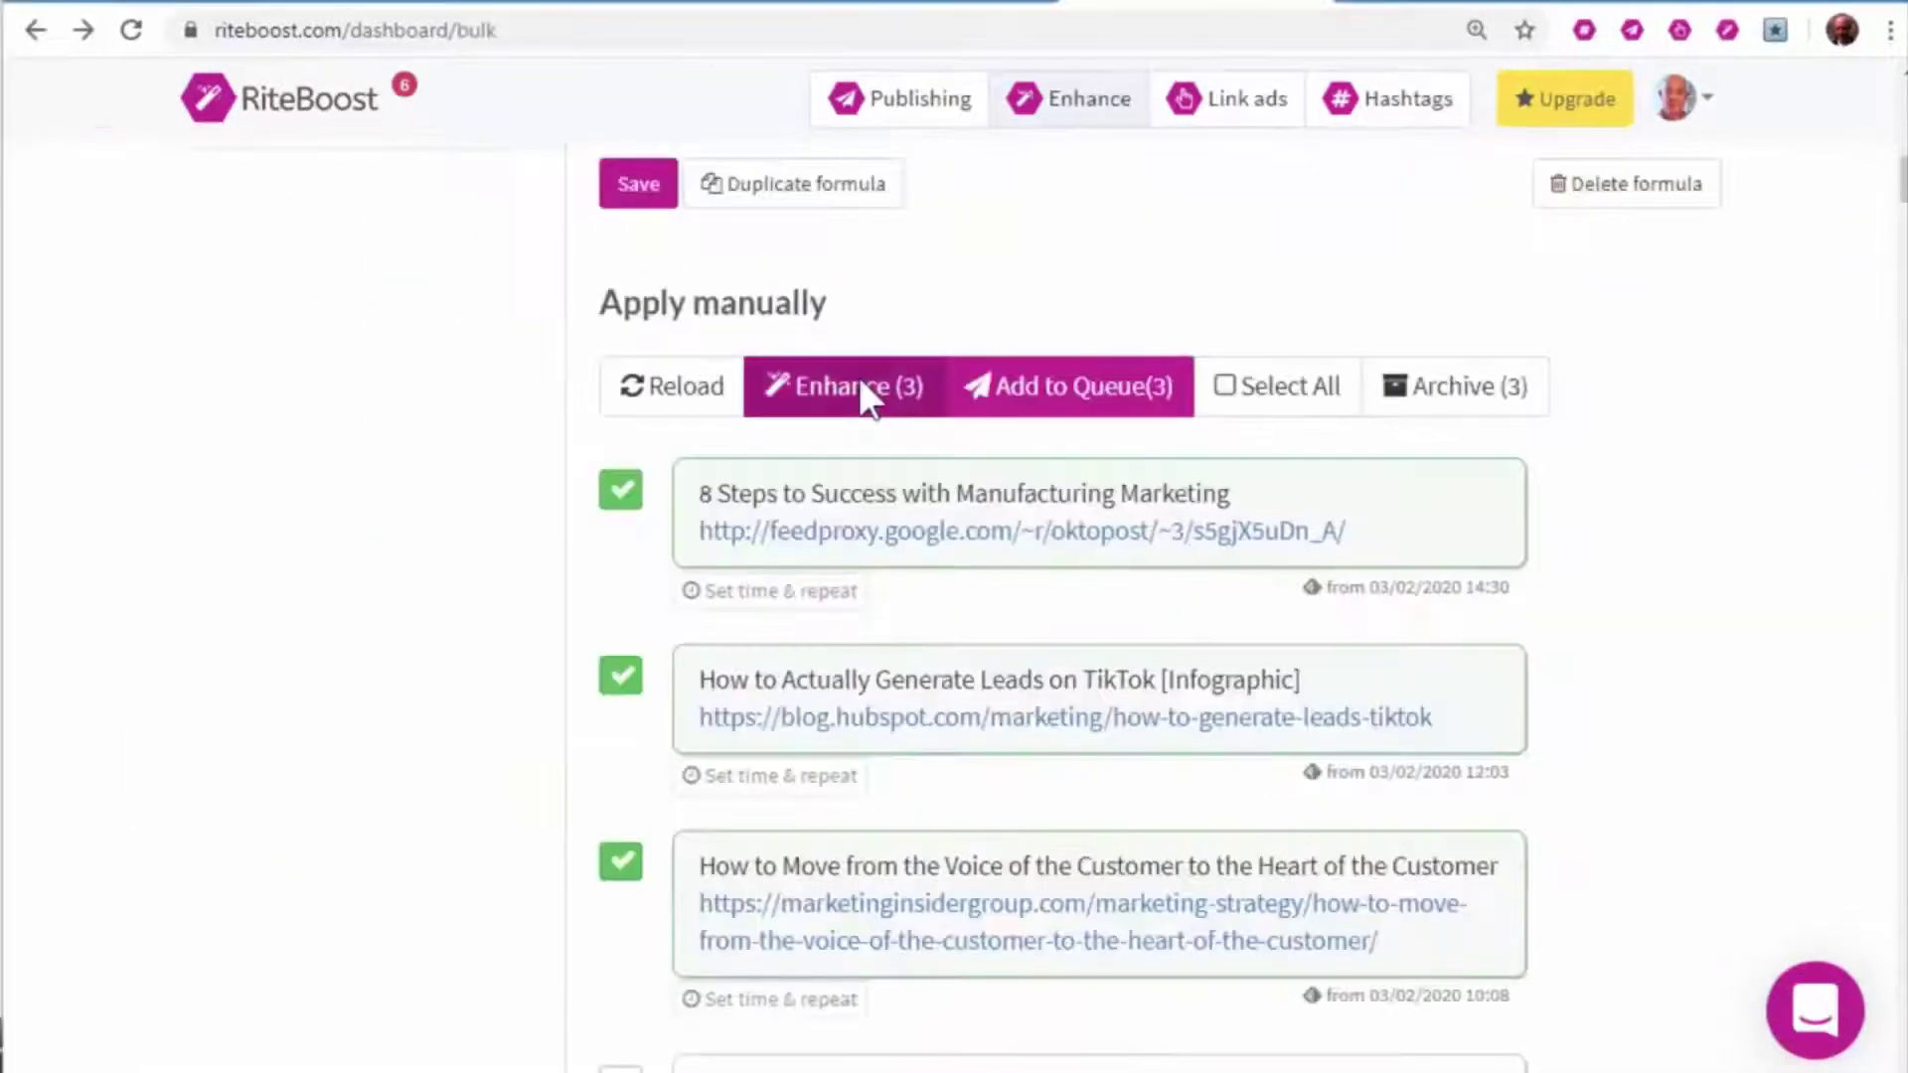
{"action": "left_click", "coordinate": [868, 396]}
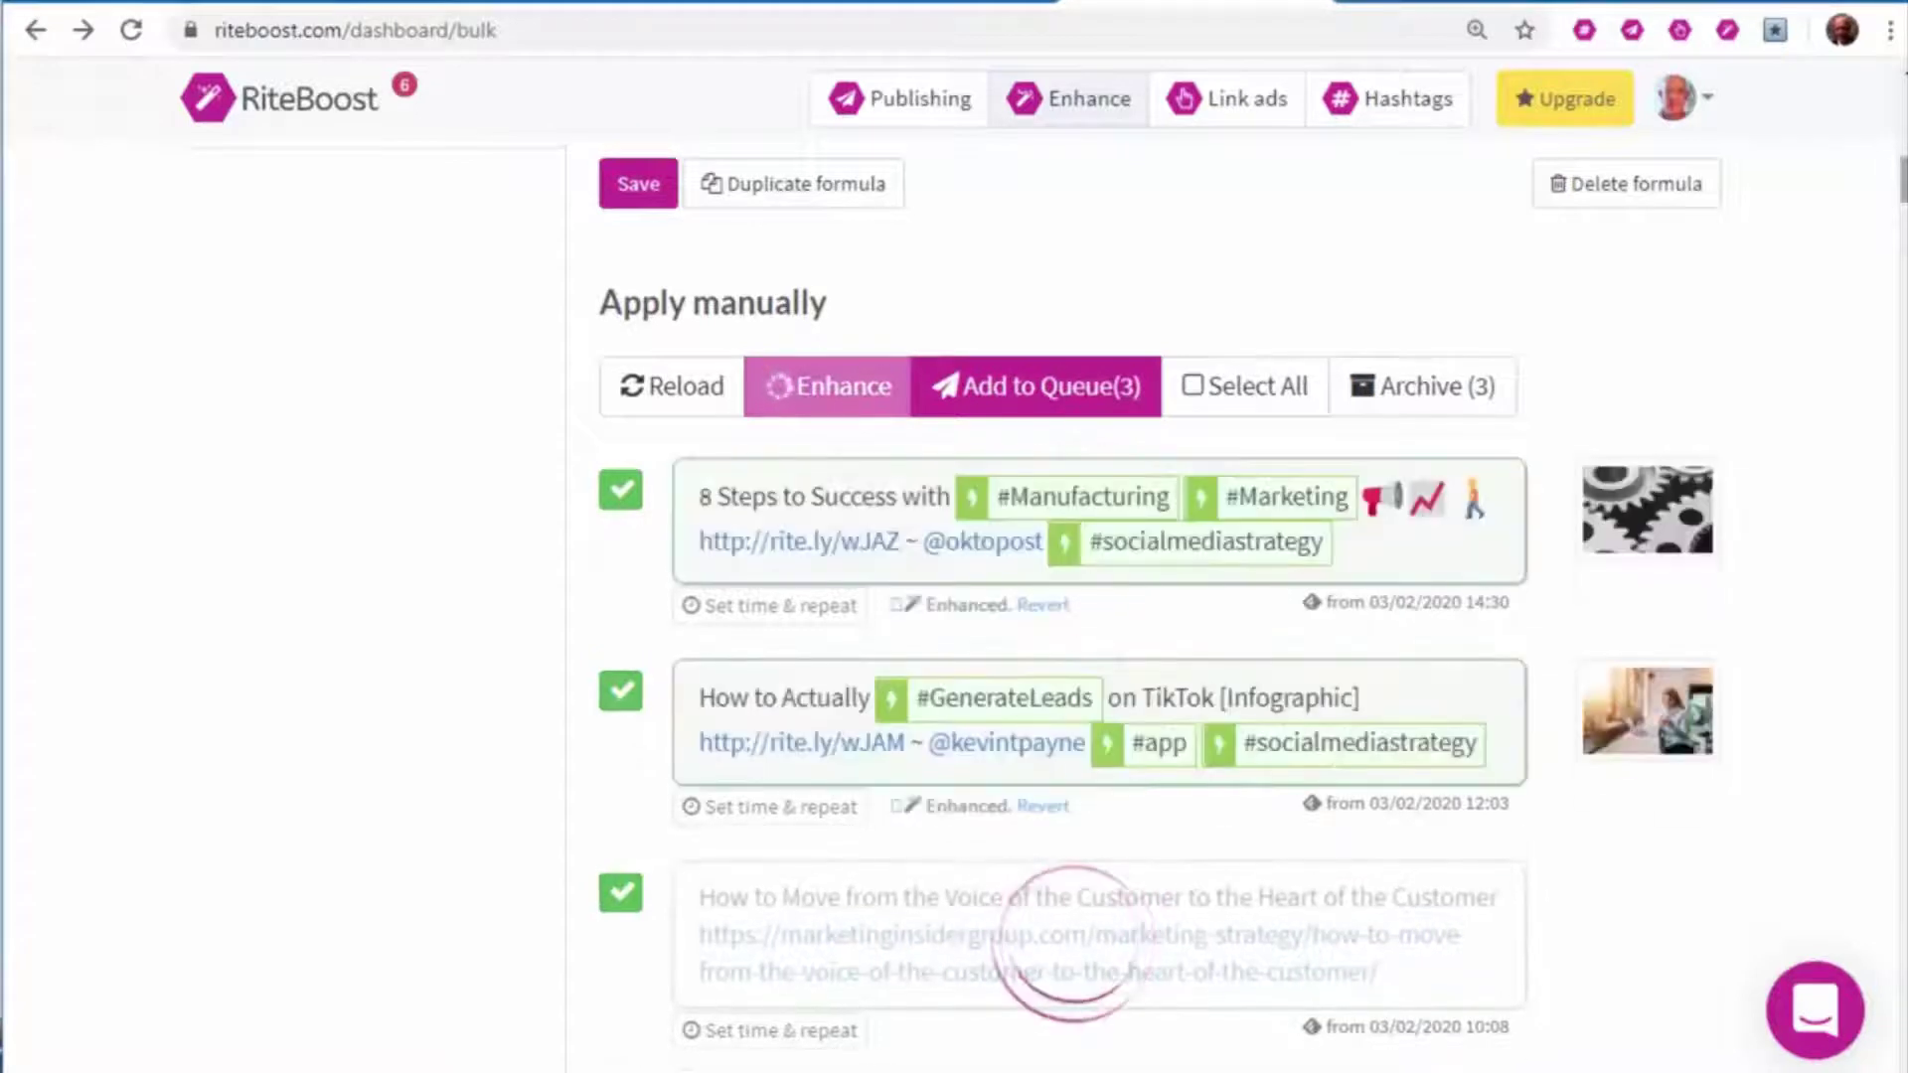
{"action": "scroll", "coordinate": [1044, 597], "scroll_direction": "up", "scroll_amount": 1}
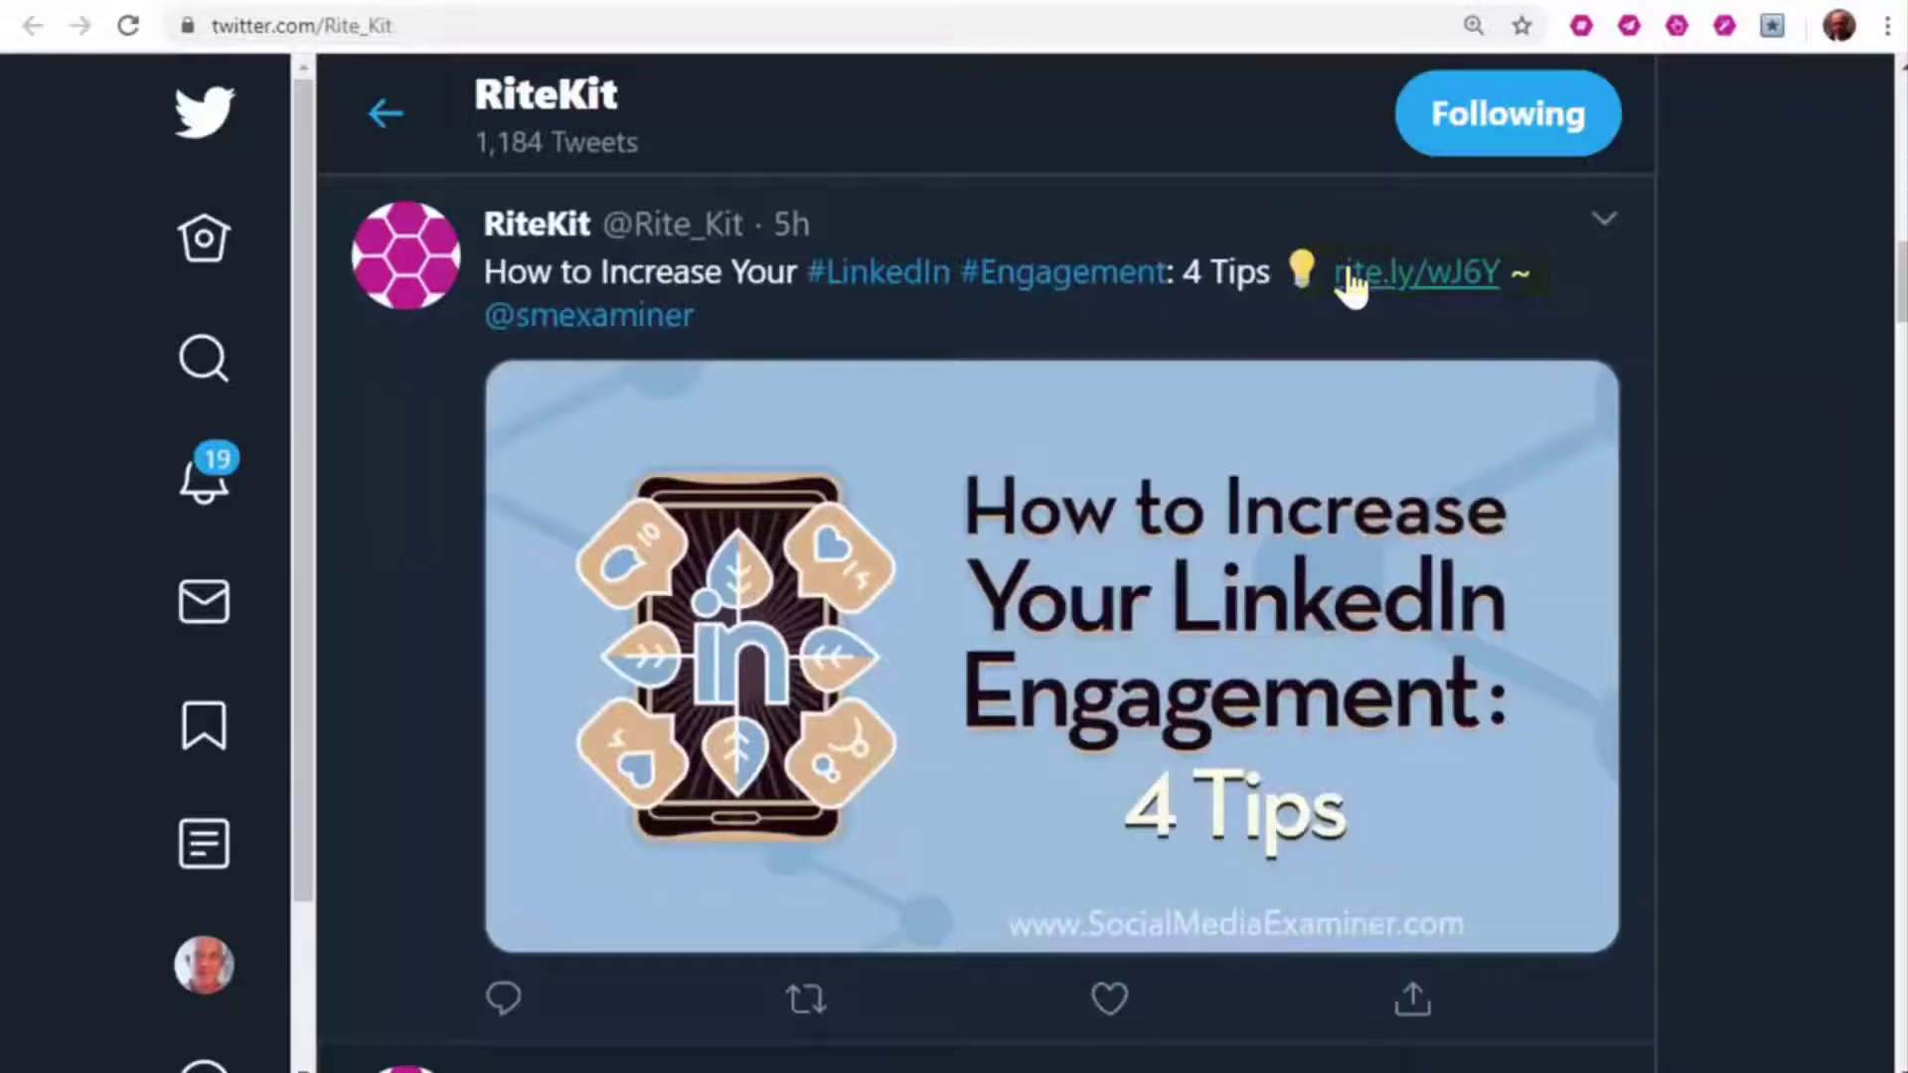
{"action": "left_click", "coordinate": [1350, 281]}
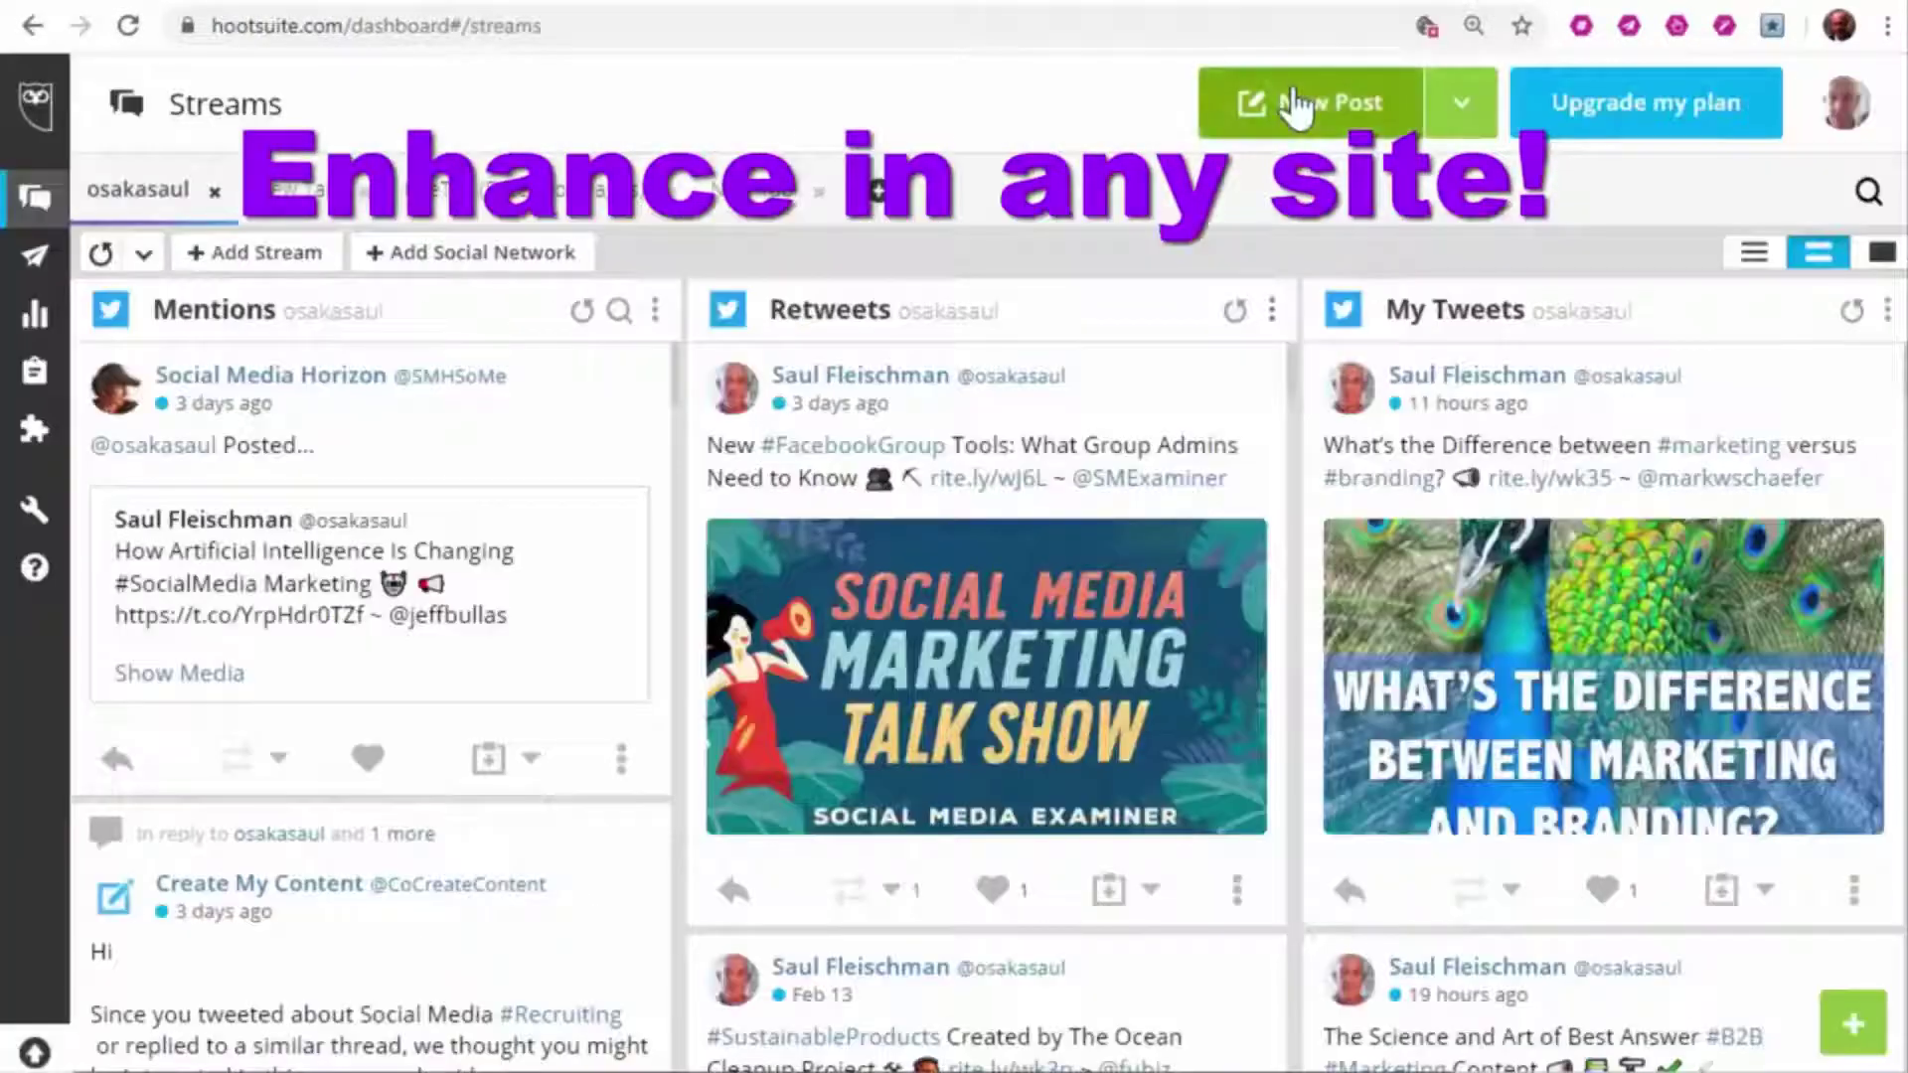
Start a new Hootsuite post containing the pasted article title and link
{"action": "left_click", "coordinate": [1282, 102]}
{"action": "left_click", "coordinate": [619, 530]}
{"action": "type", "text": "Do You Really Need Sound in Your Instagram Stories? [New Research] Bell with cancellation stroke https://blog.hubspot.com/marketing/instagram-story-sound-preferences"}
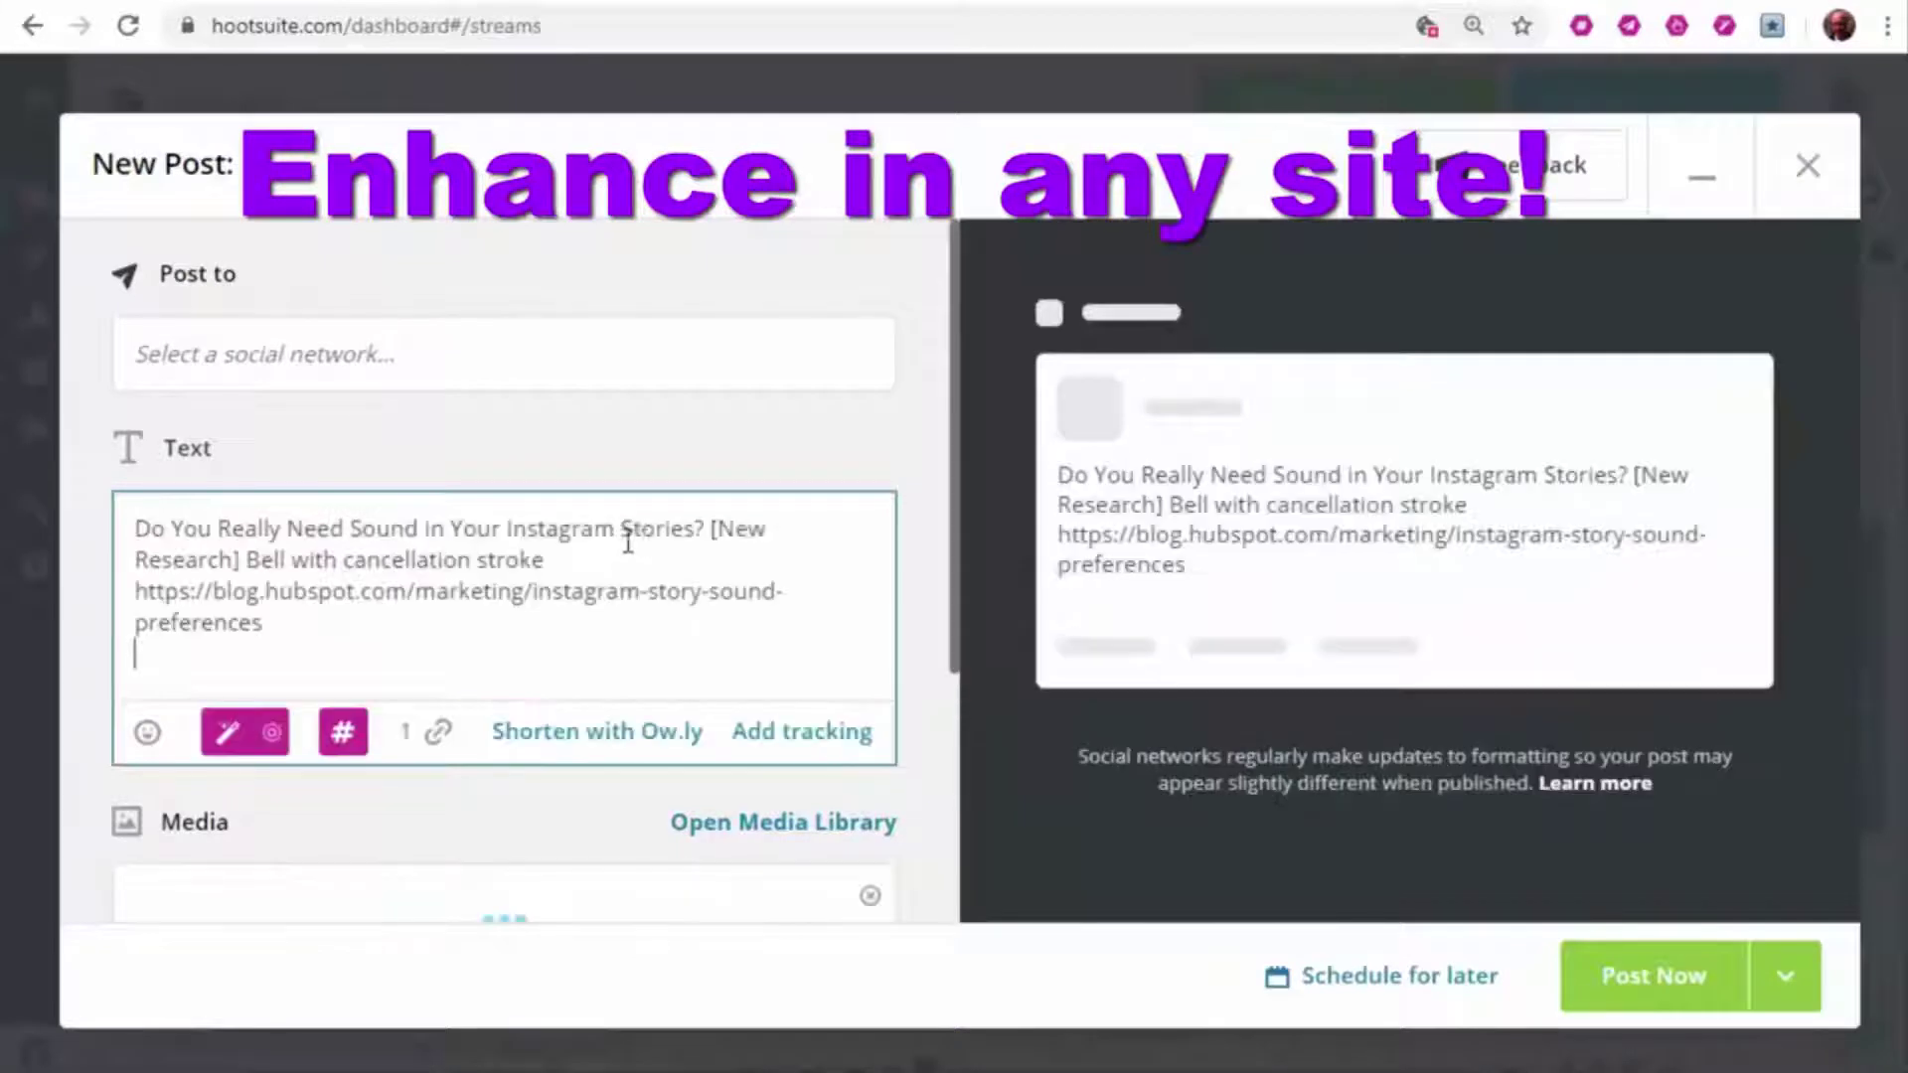
Replace the post text with its RiteBoost 'With Image' preset enhancement
{"action": "right_click", "coordinate": [408, 614]}
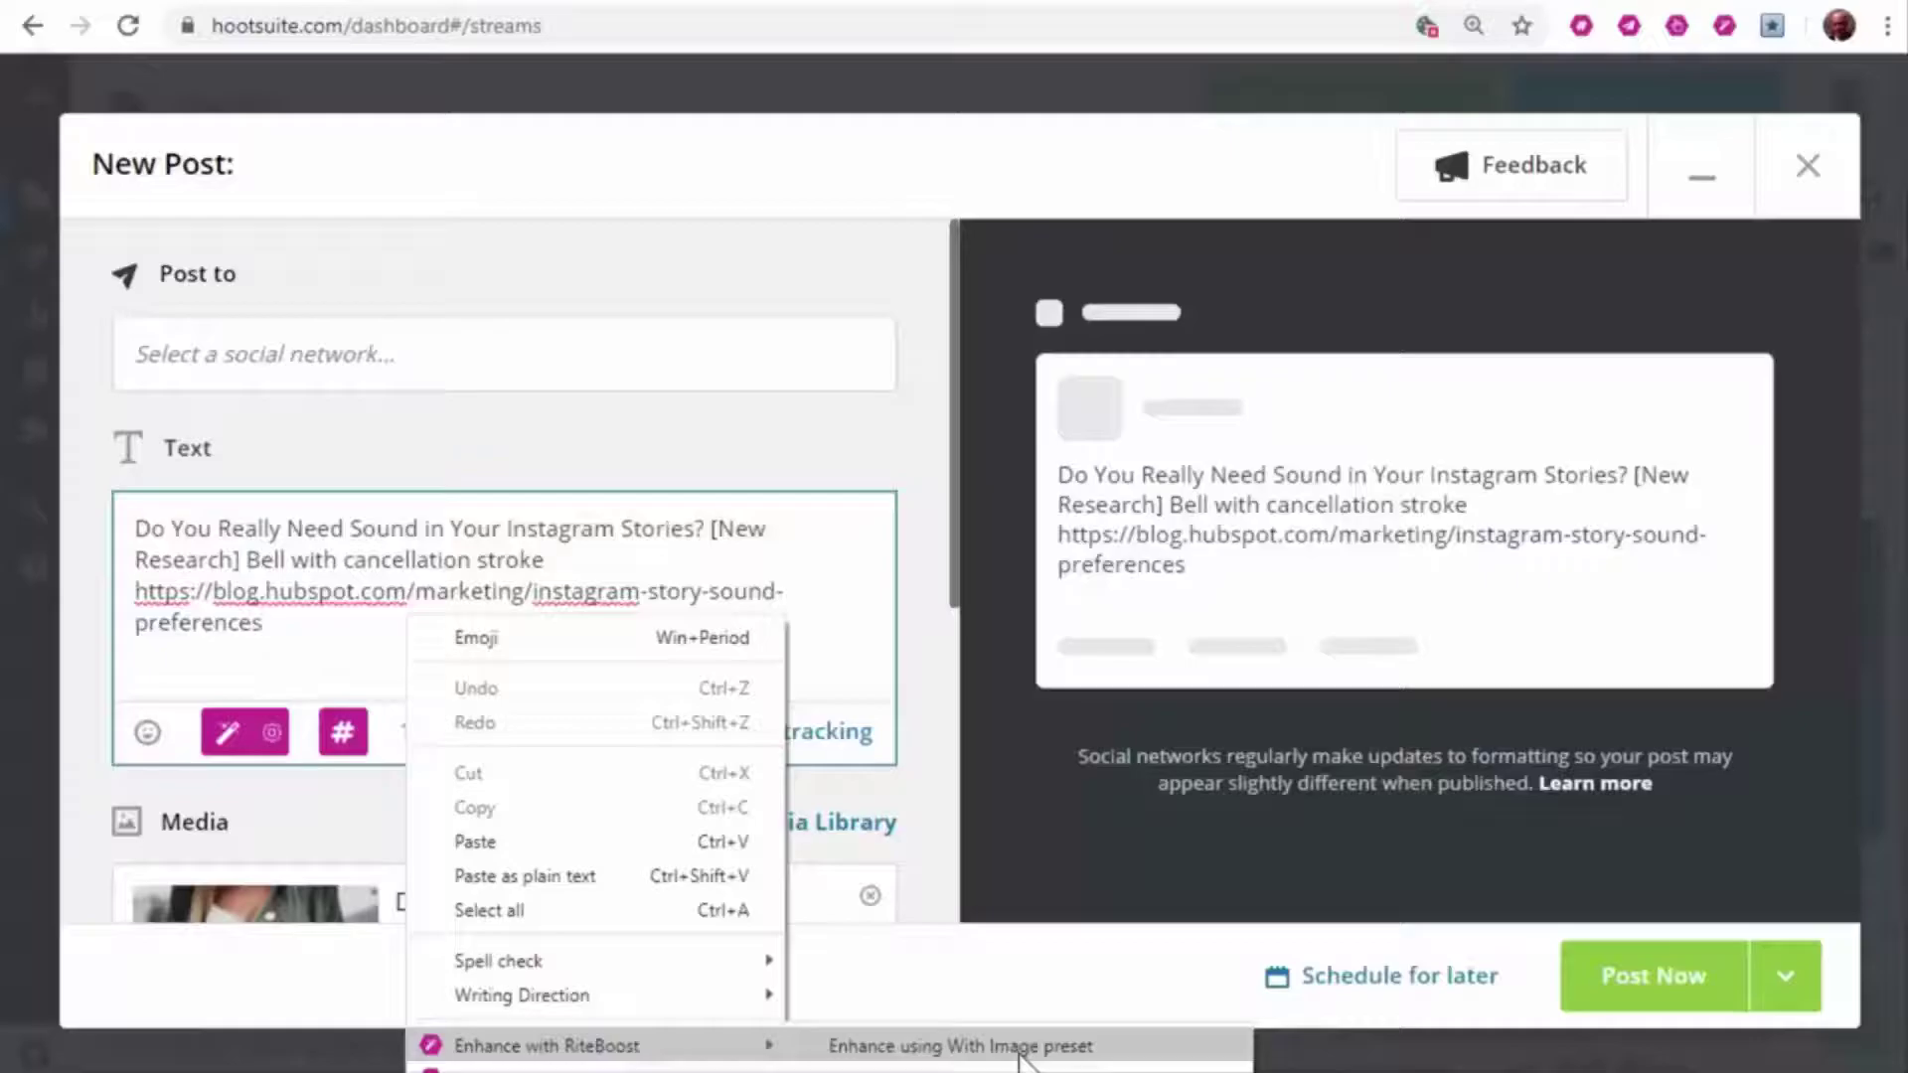
{"action": "left_click", "coordinate": [1030, 1046]}
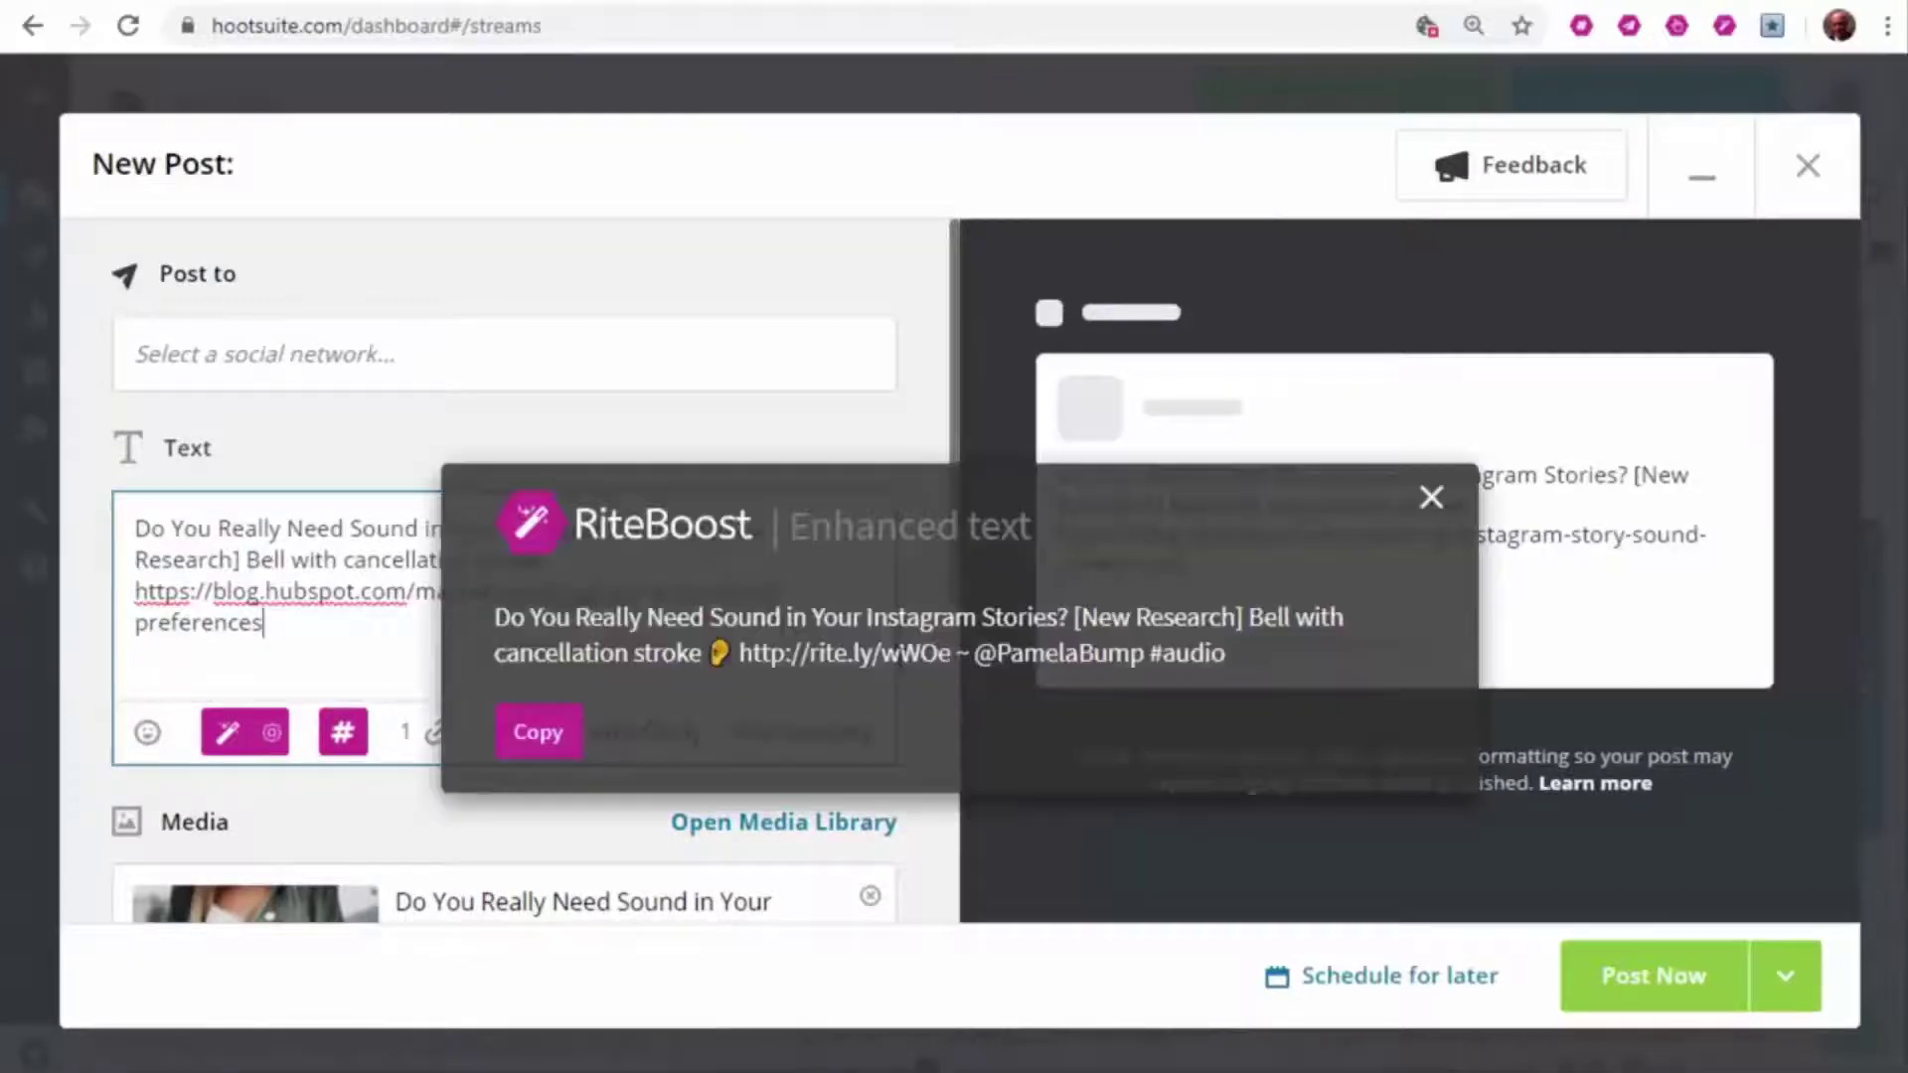
{"action": "left_click", "coordinate": [537, 733]}
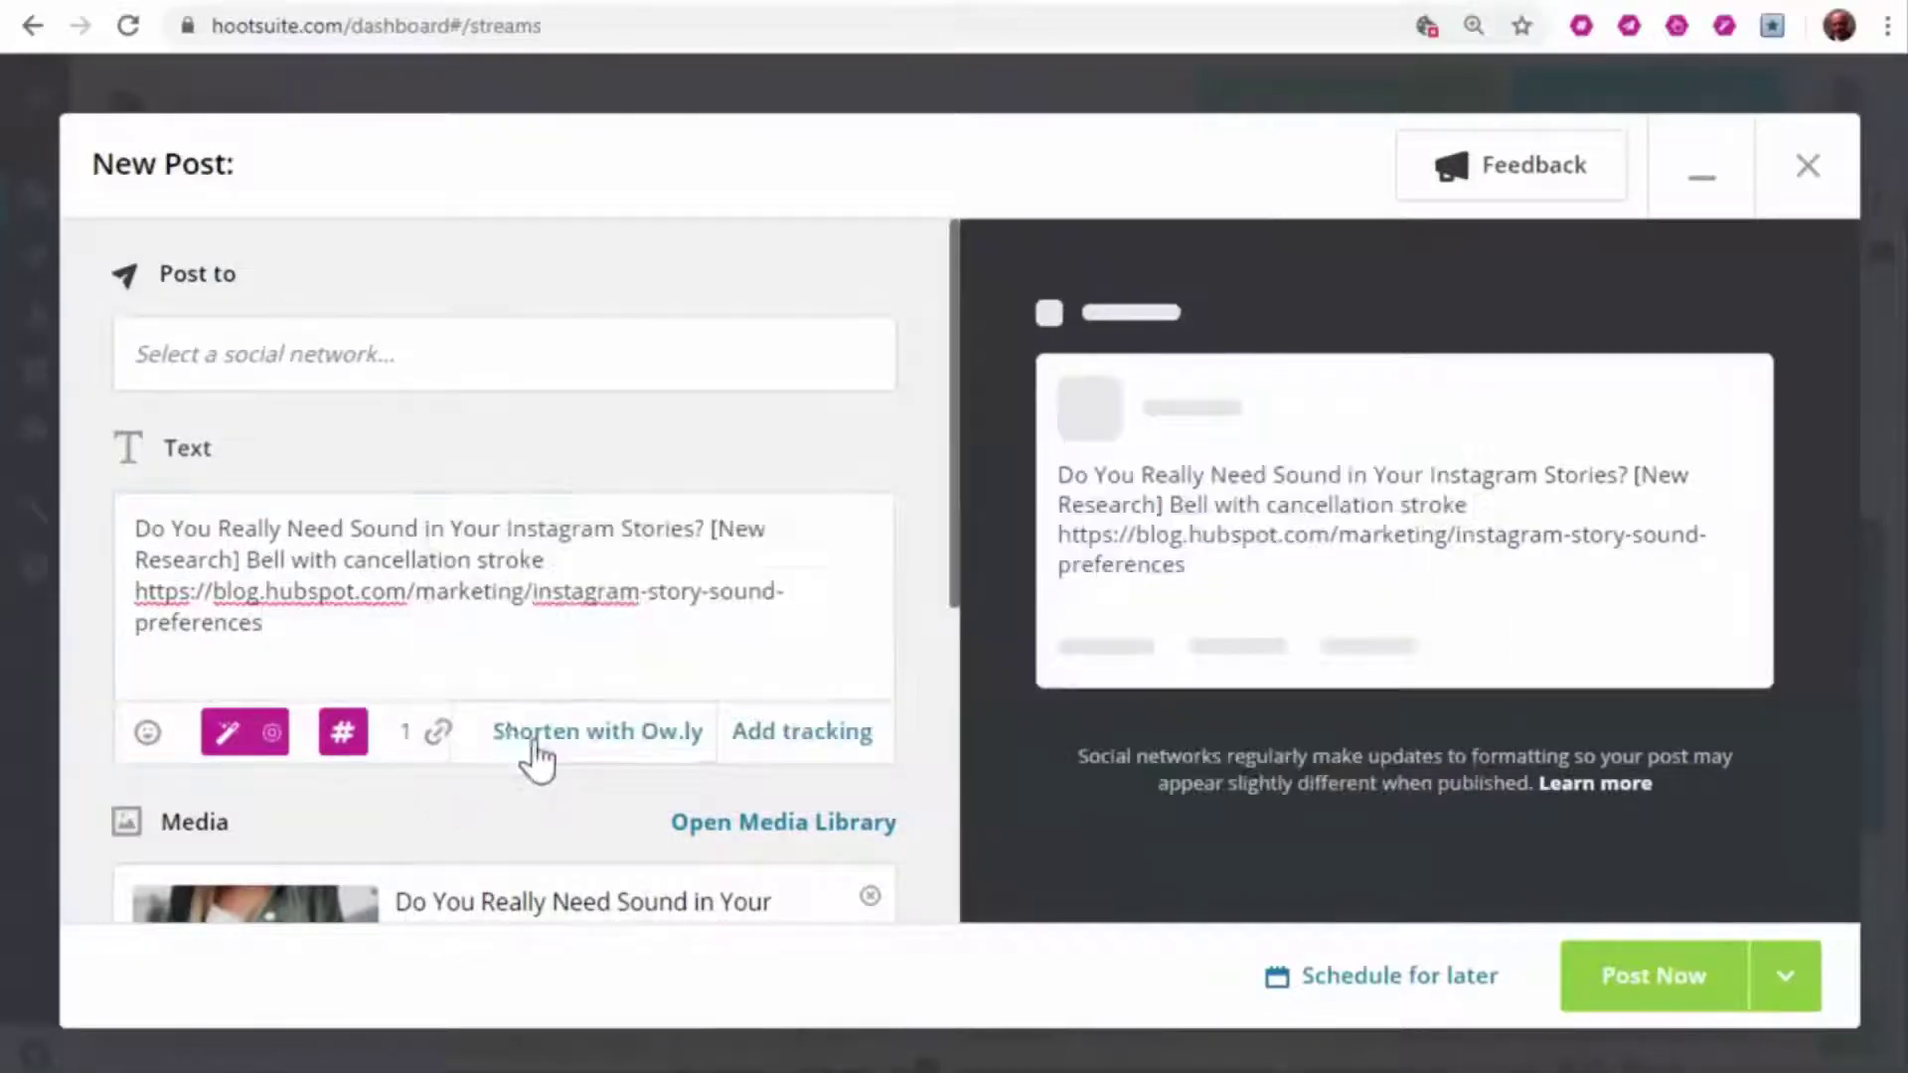
{"action": "left_click", "coordinate": [369, 626]}
{"action": "key", "text": "ctrl+a"}
{"action": "key", "text": "ctrl+v"}
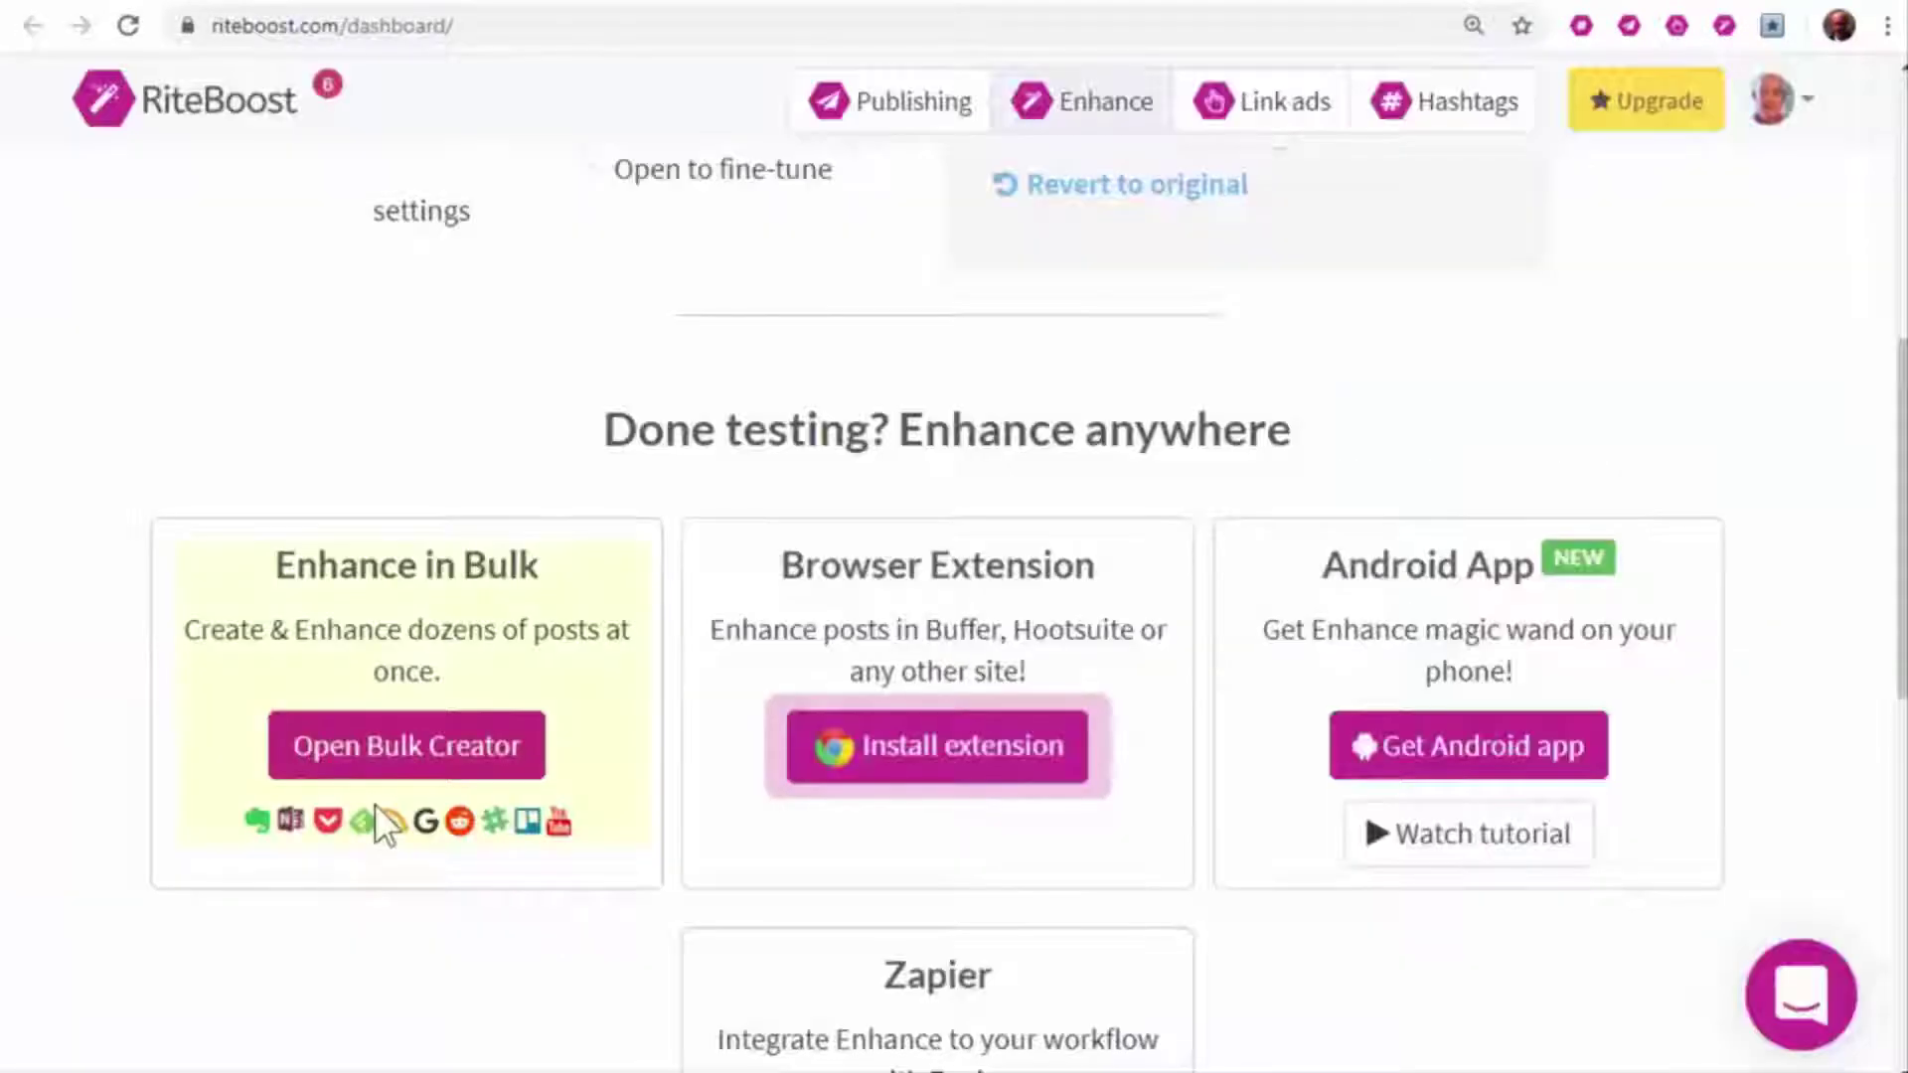
Review the 'Content for Saul' formula, leaving hourly auto-run off, with page zoom back at 100%
{"action": "left_click", "coordinate": [405, 746]}
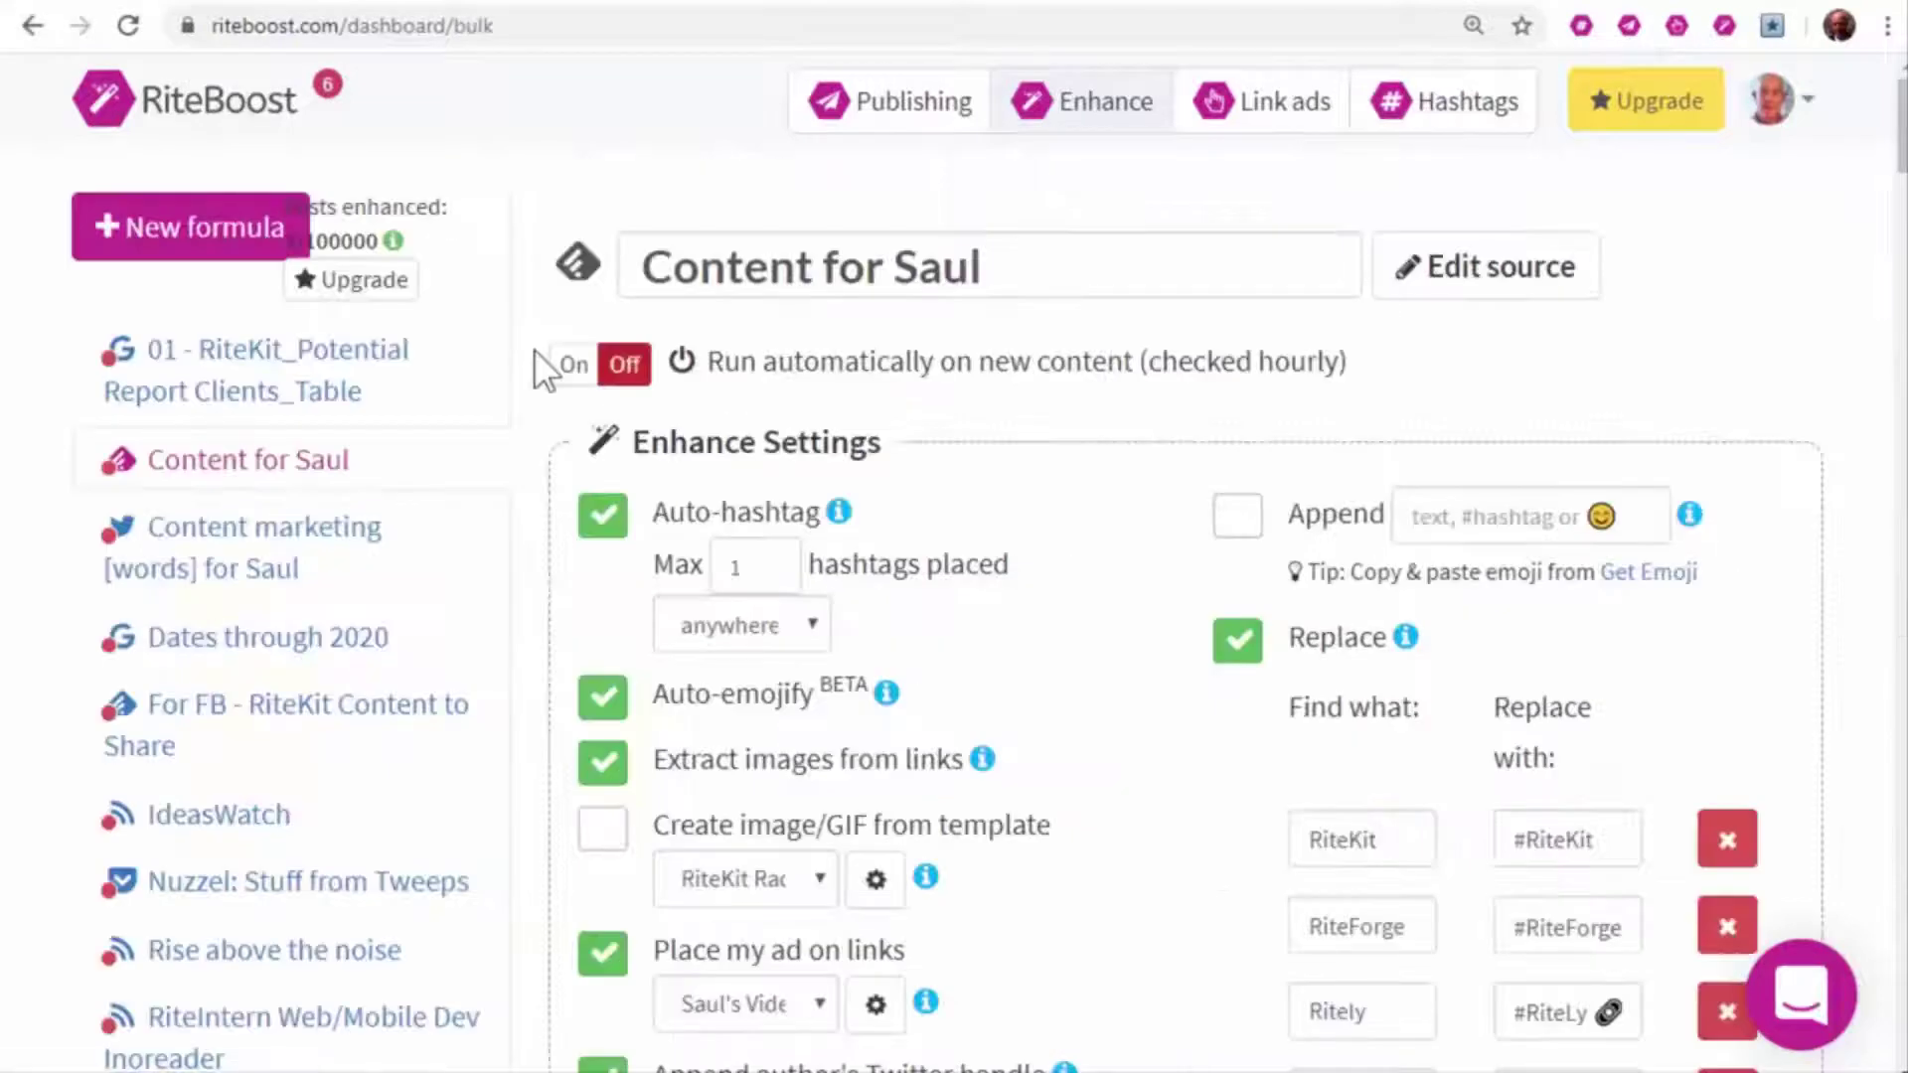
{"action": "left_click", "coordinate": [573, 364]}
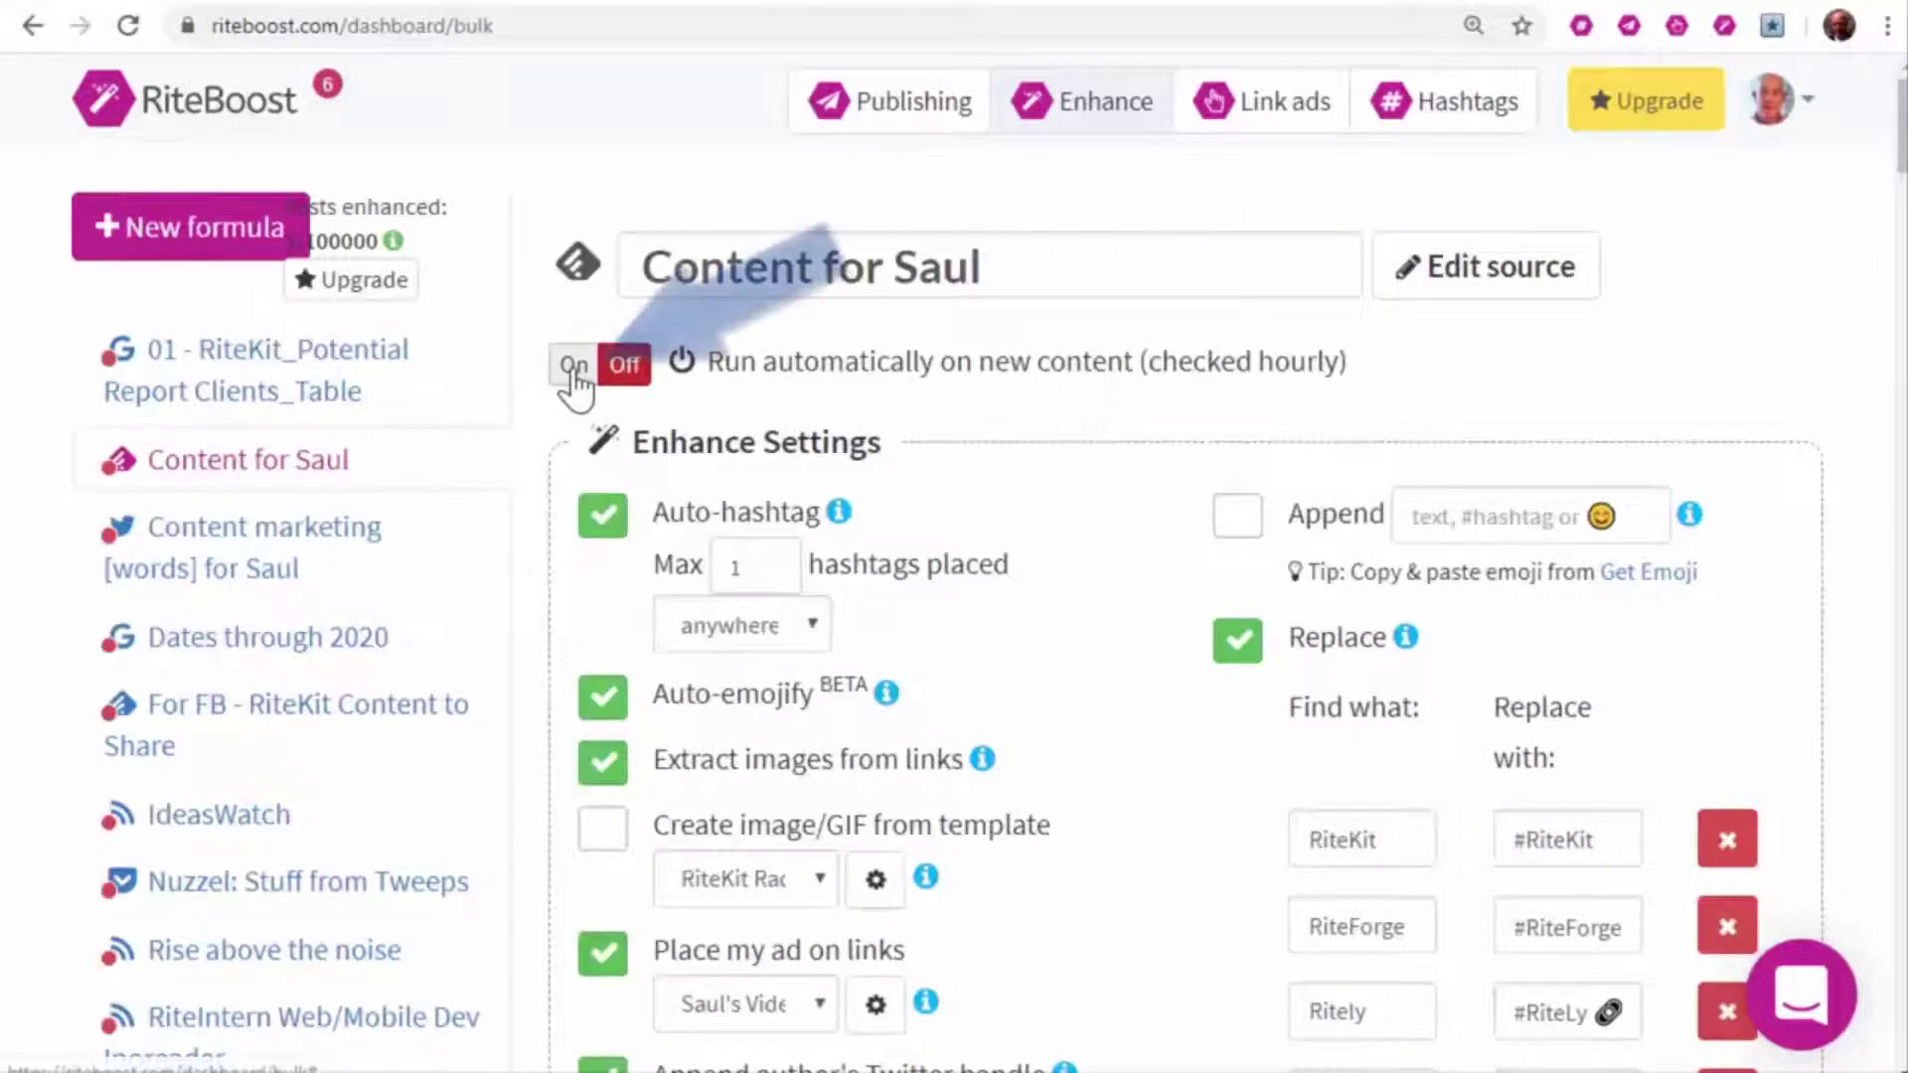
{"action": "left_click", "coordinate": [623, 363]}
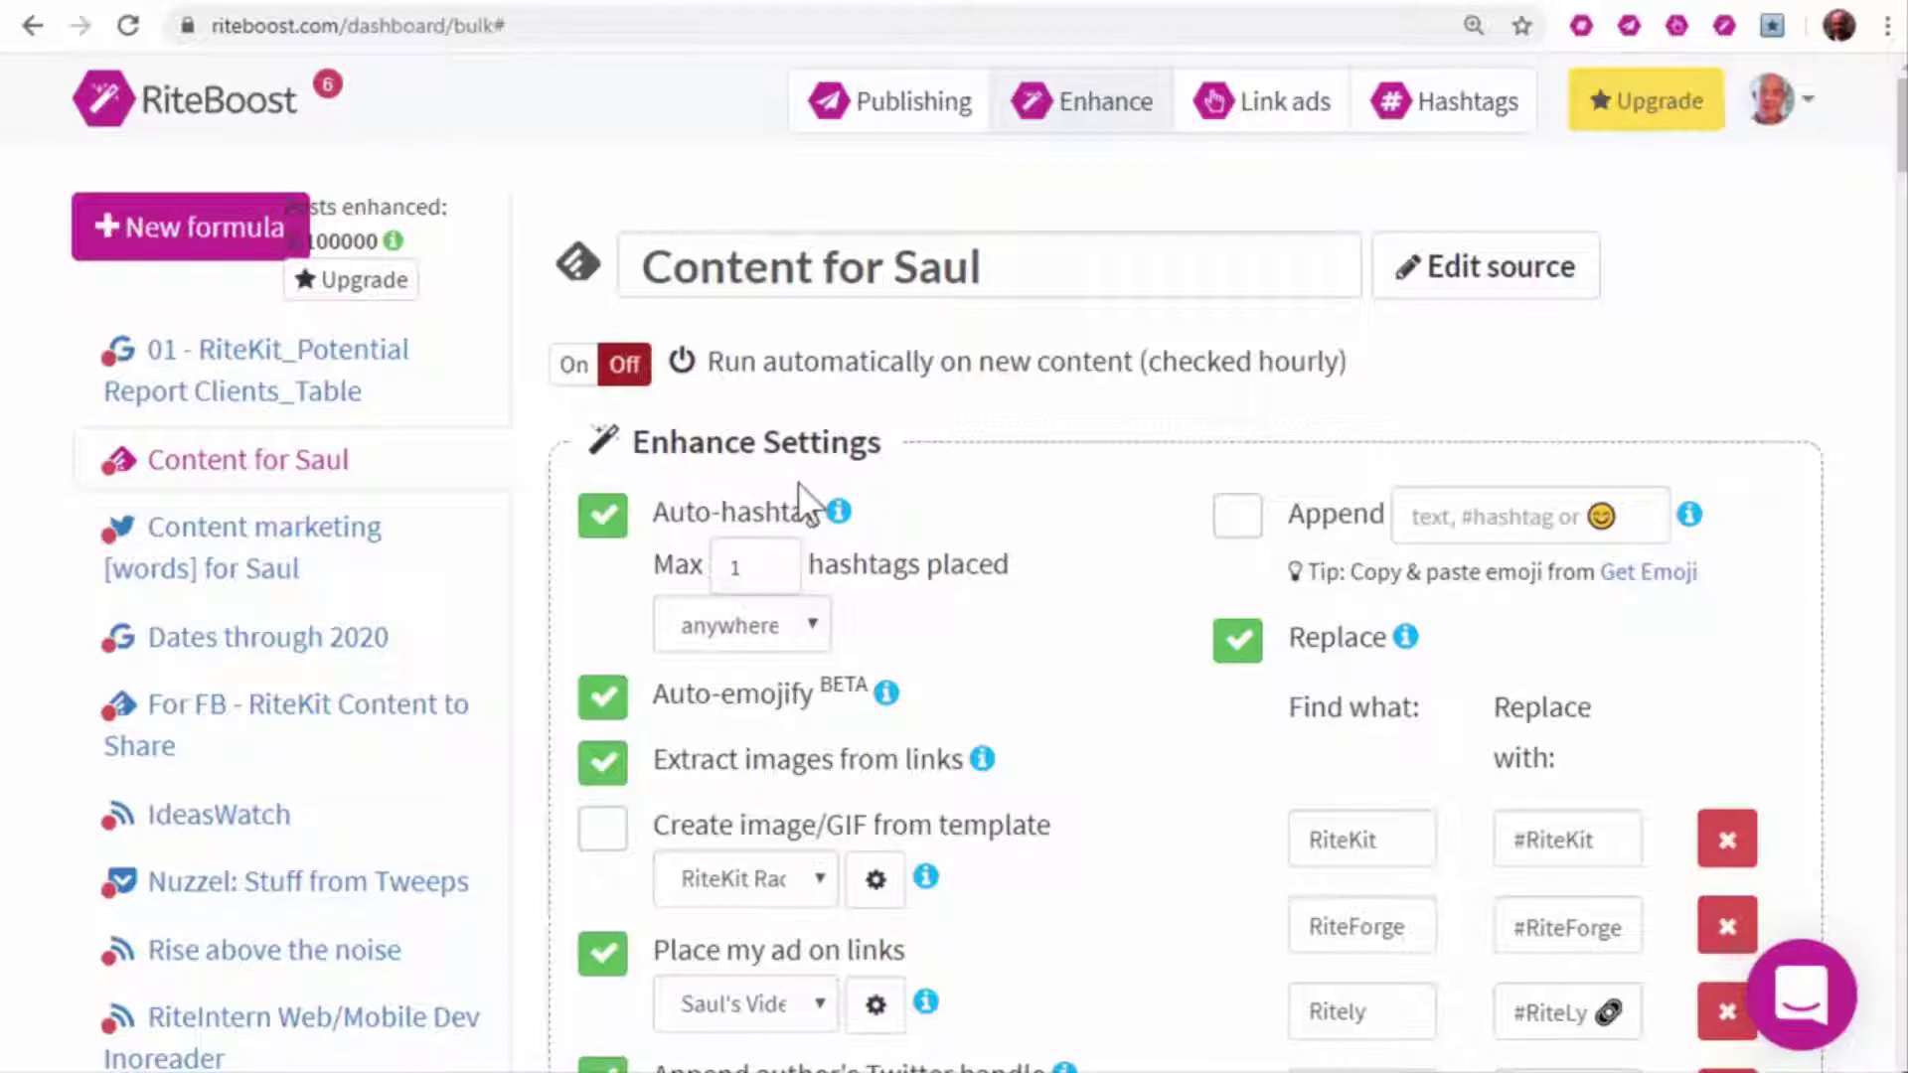
{"action": "key", "text": "ctrl+minus"}
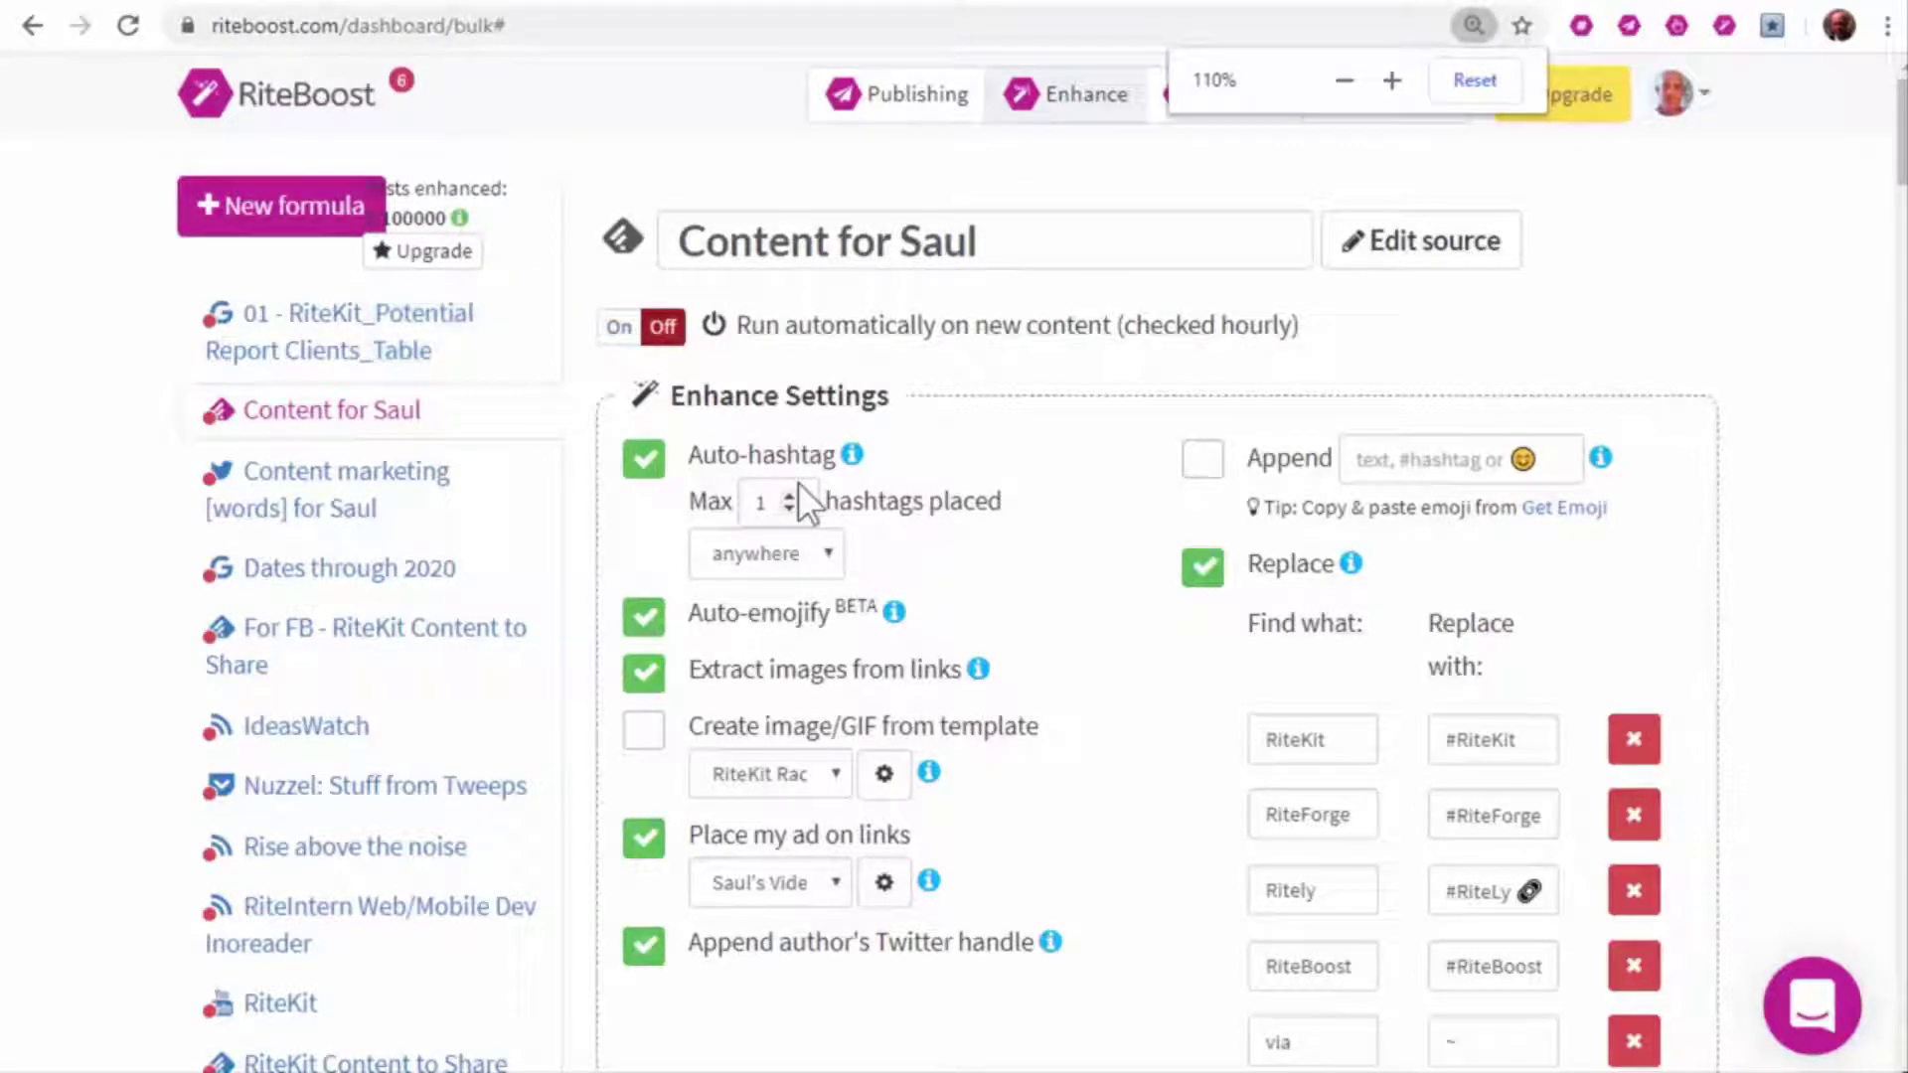
{"action": "key", "text": "ctrl+minus"}
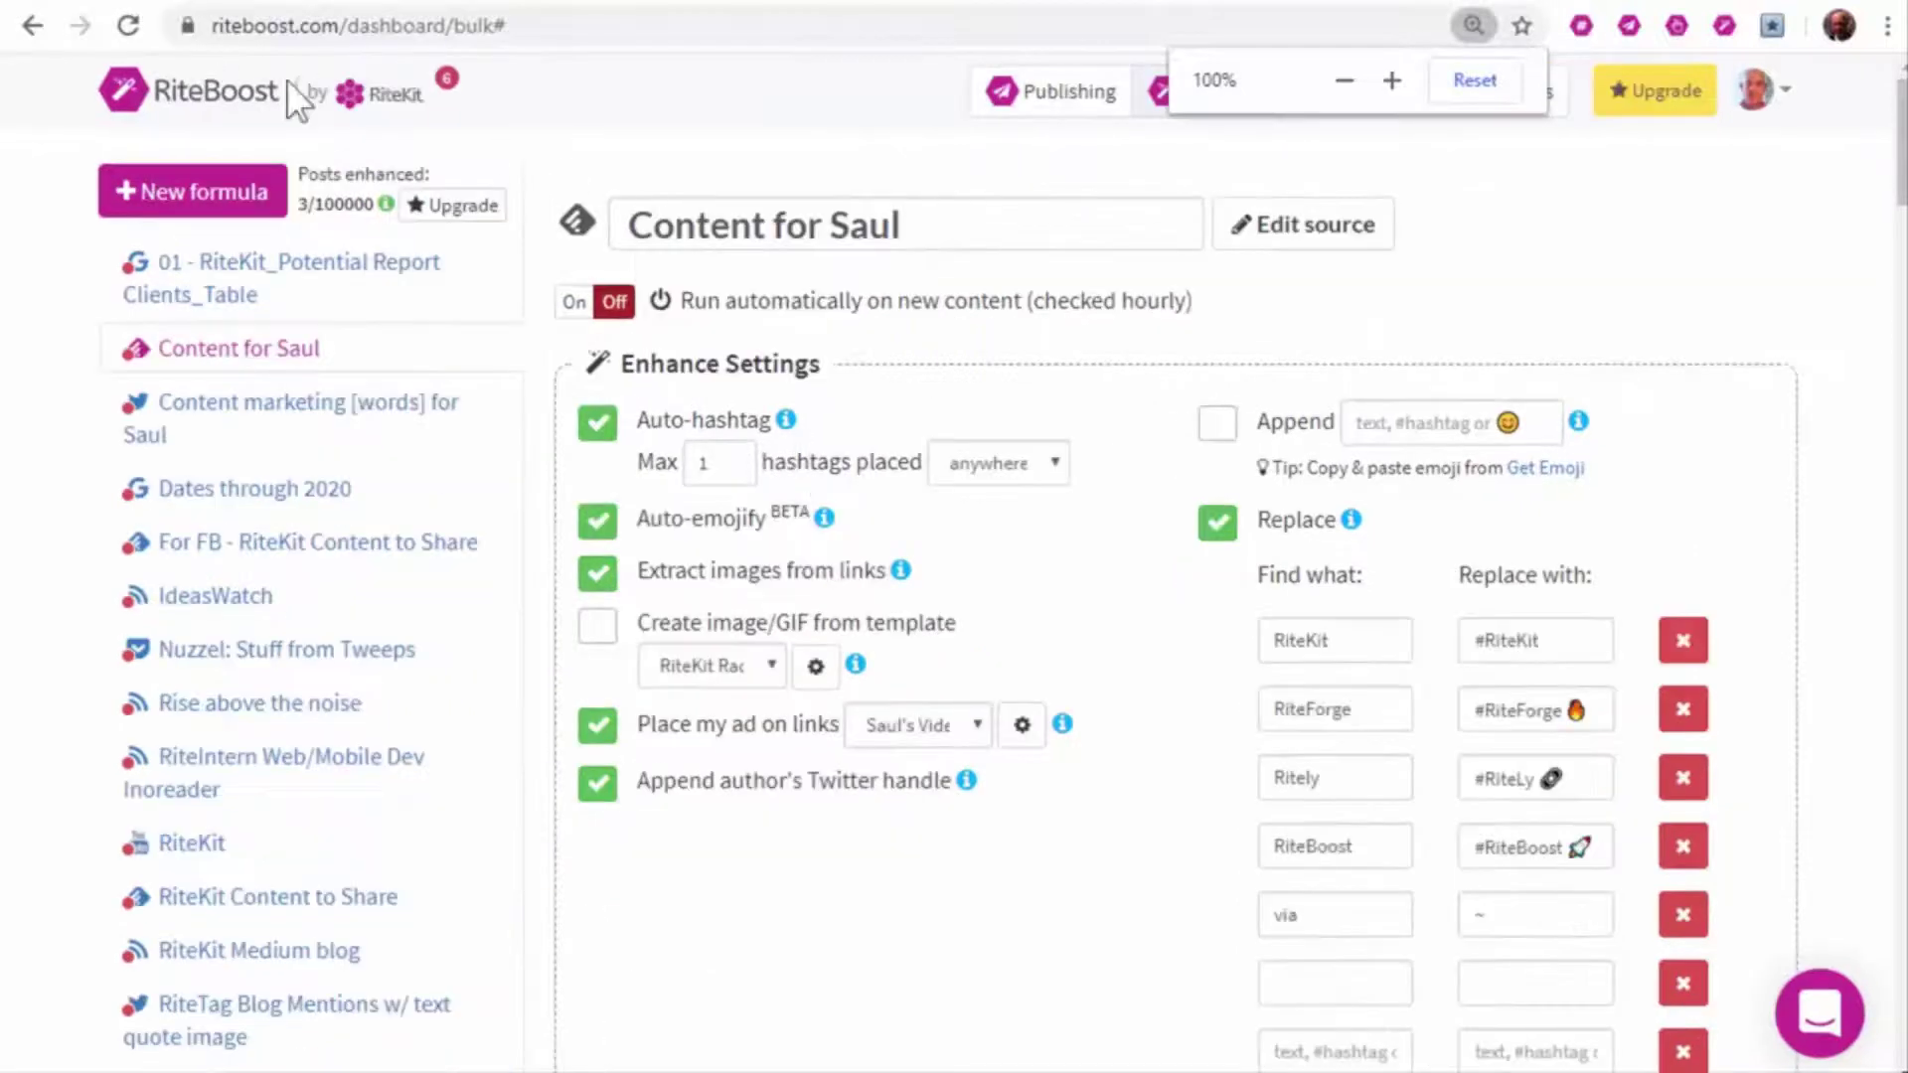
{"action": "left_click", "coordinate": [388, 94]}
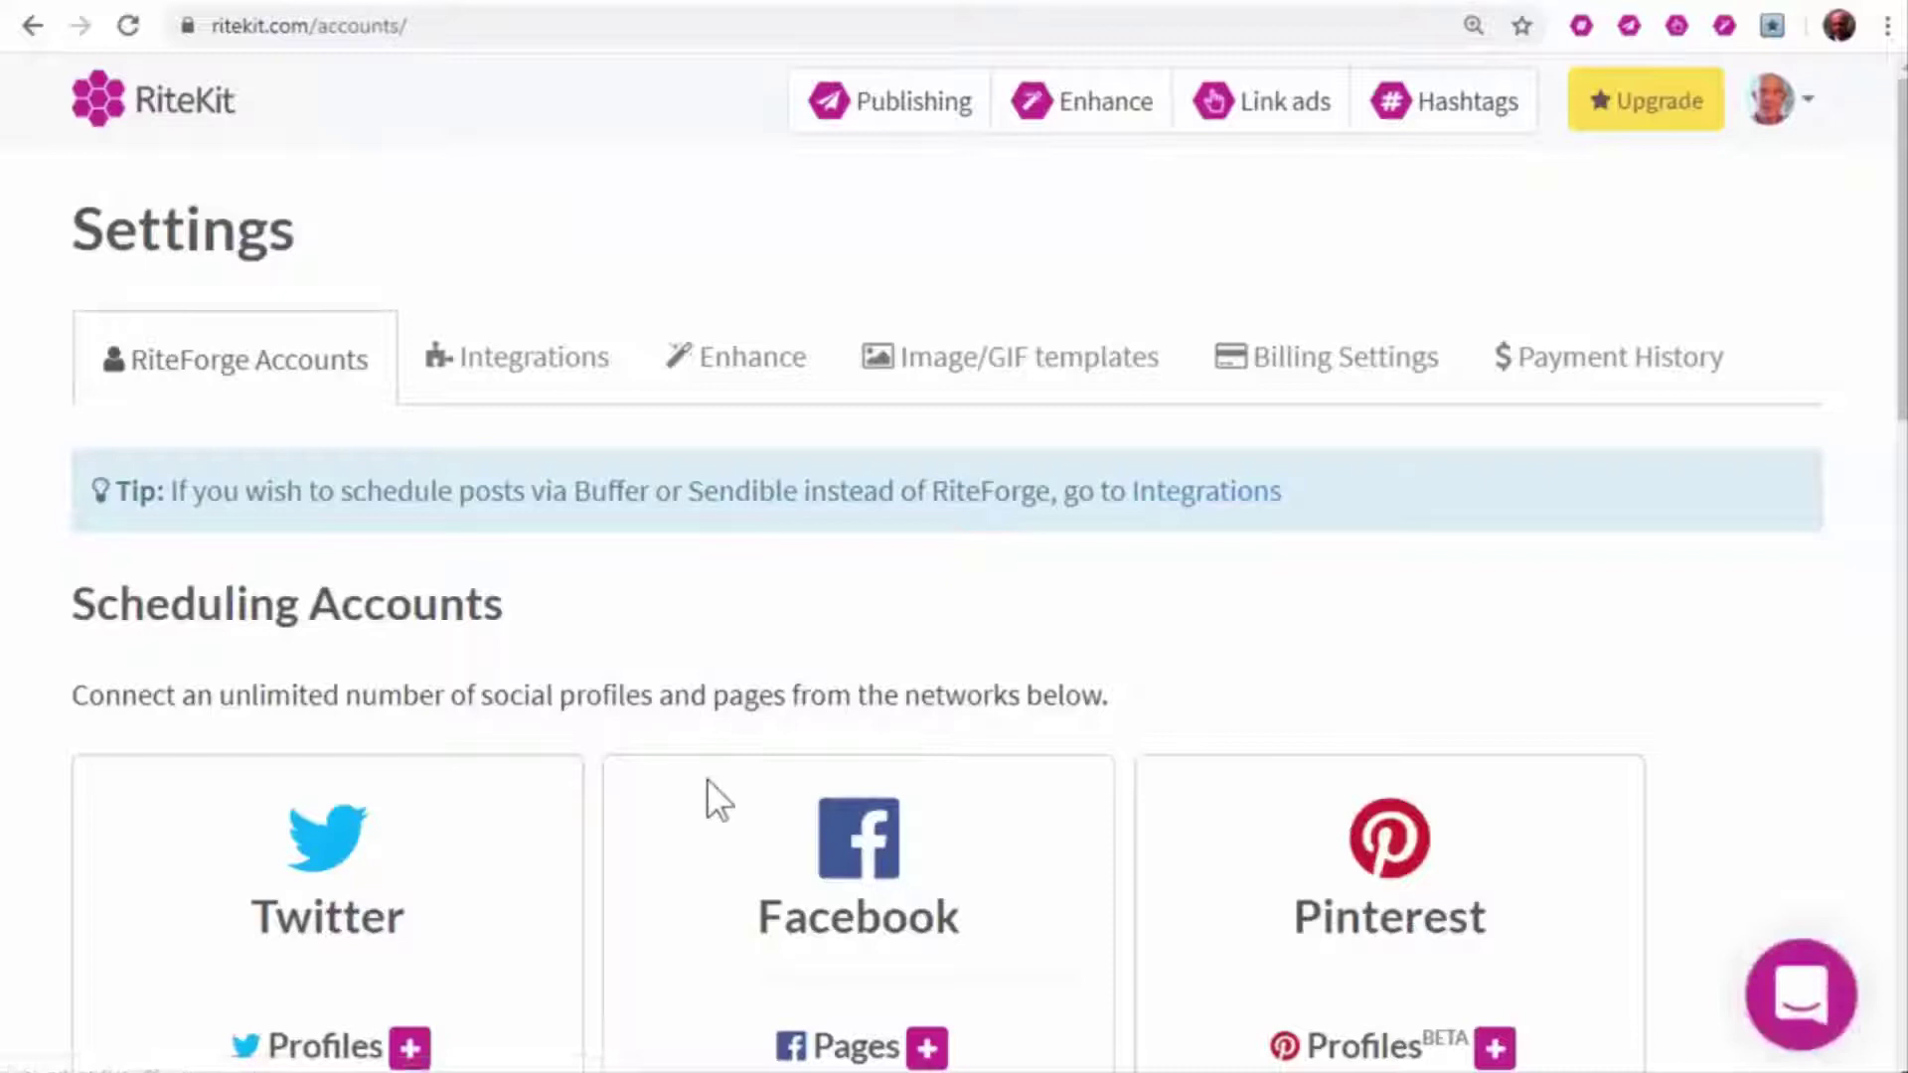
{"action": "scroll", "coordinate": [706, 778], "scroll_direction": "down", "scroll_amount": 3}
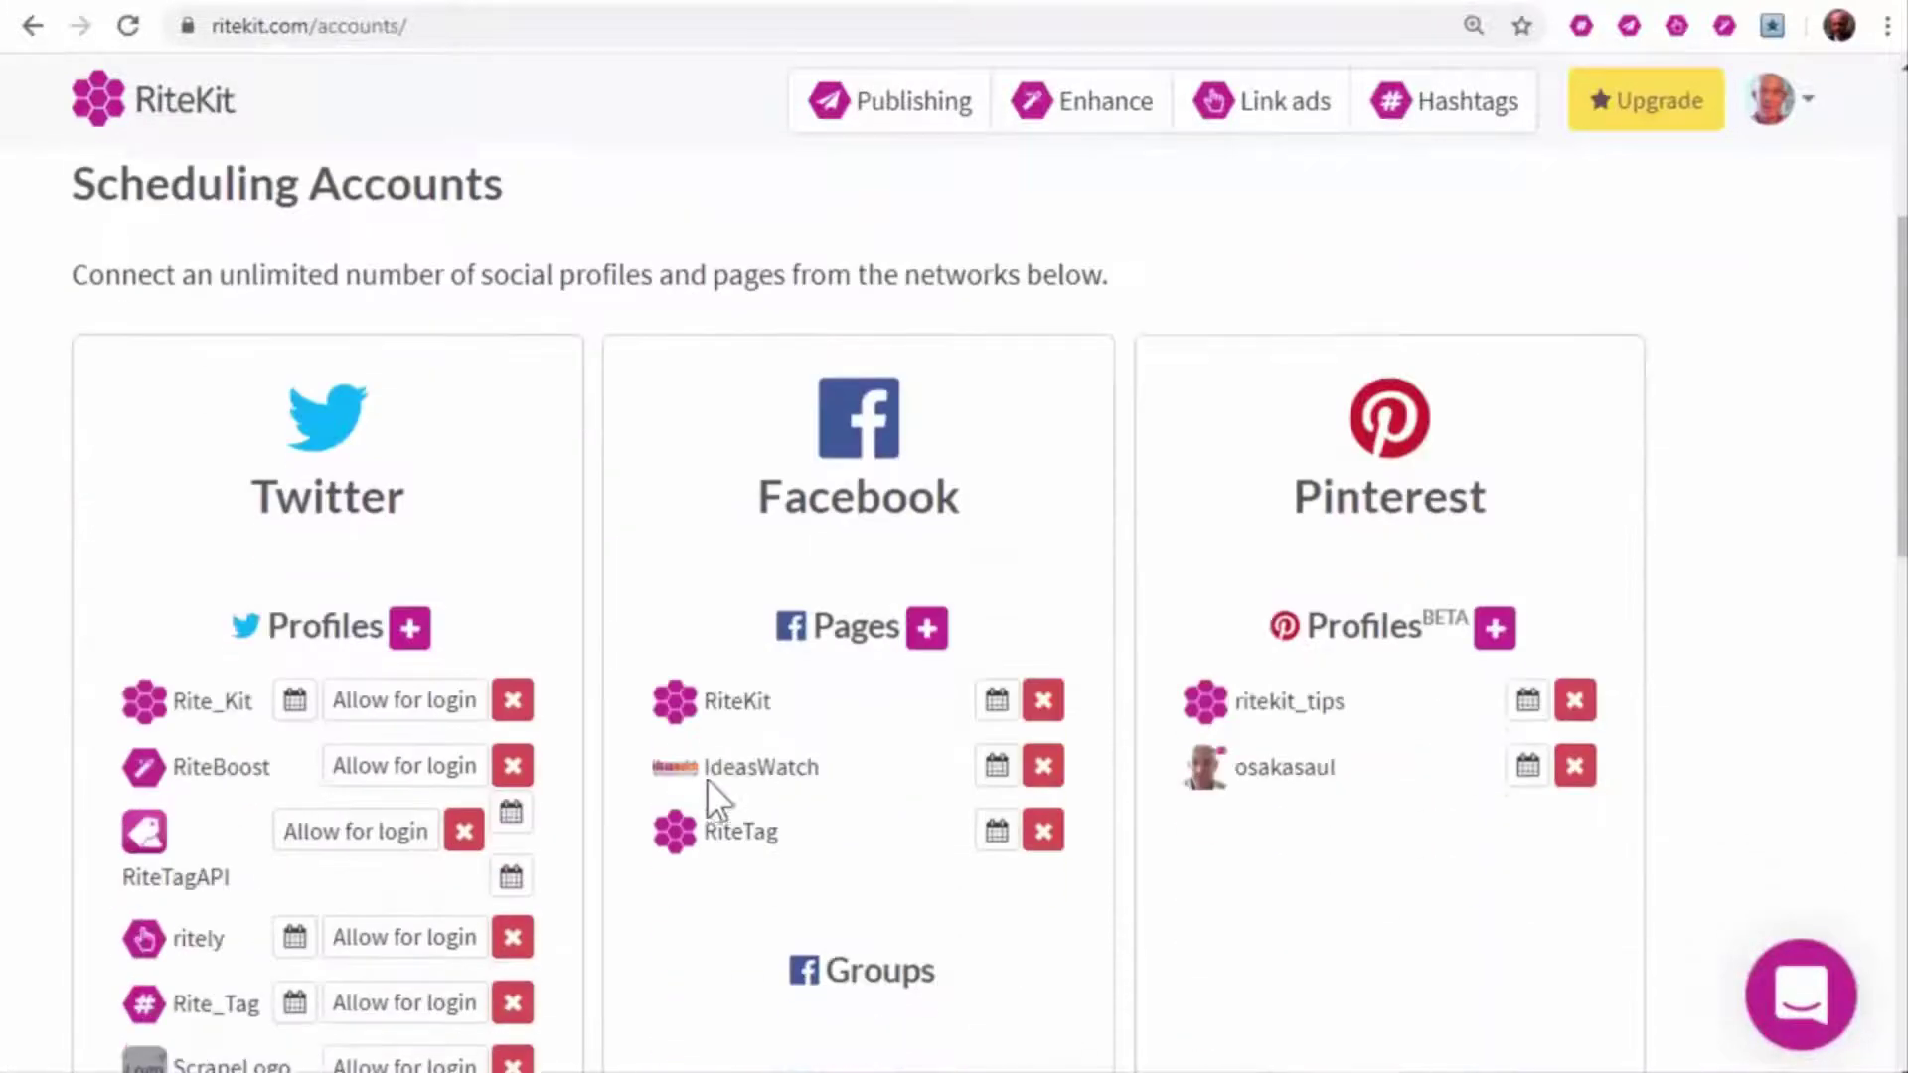
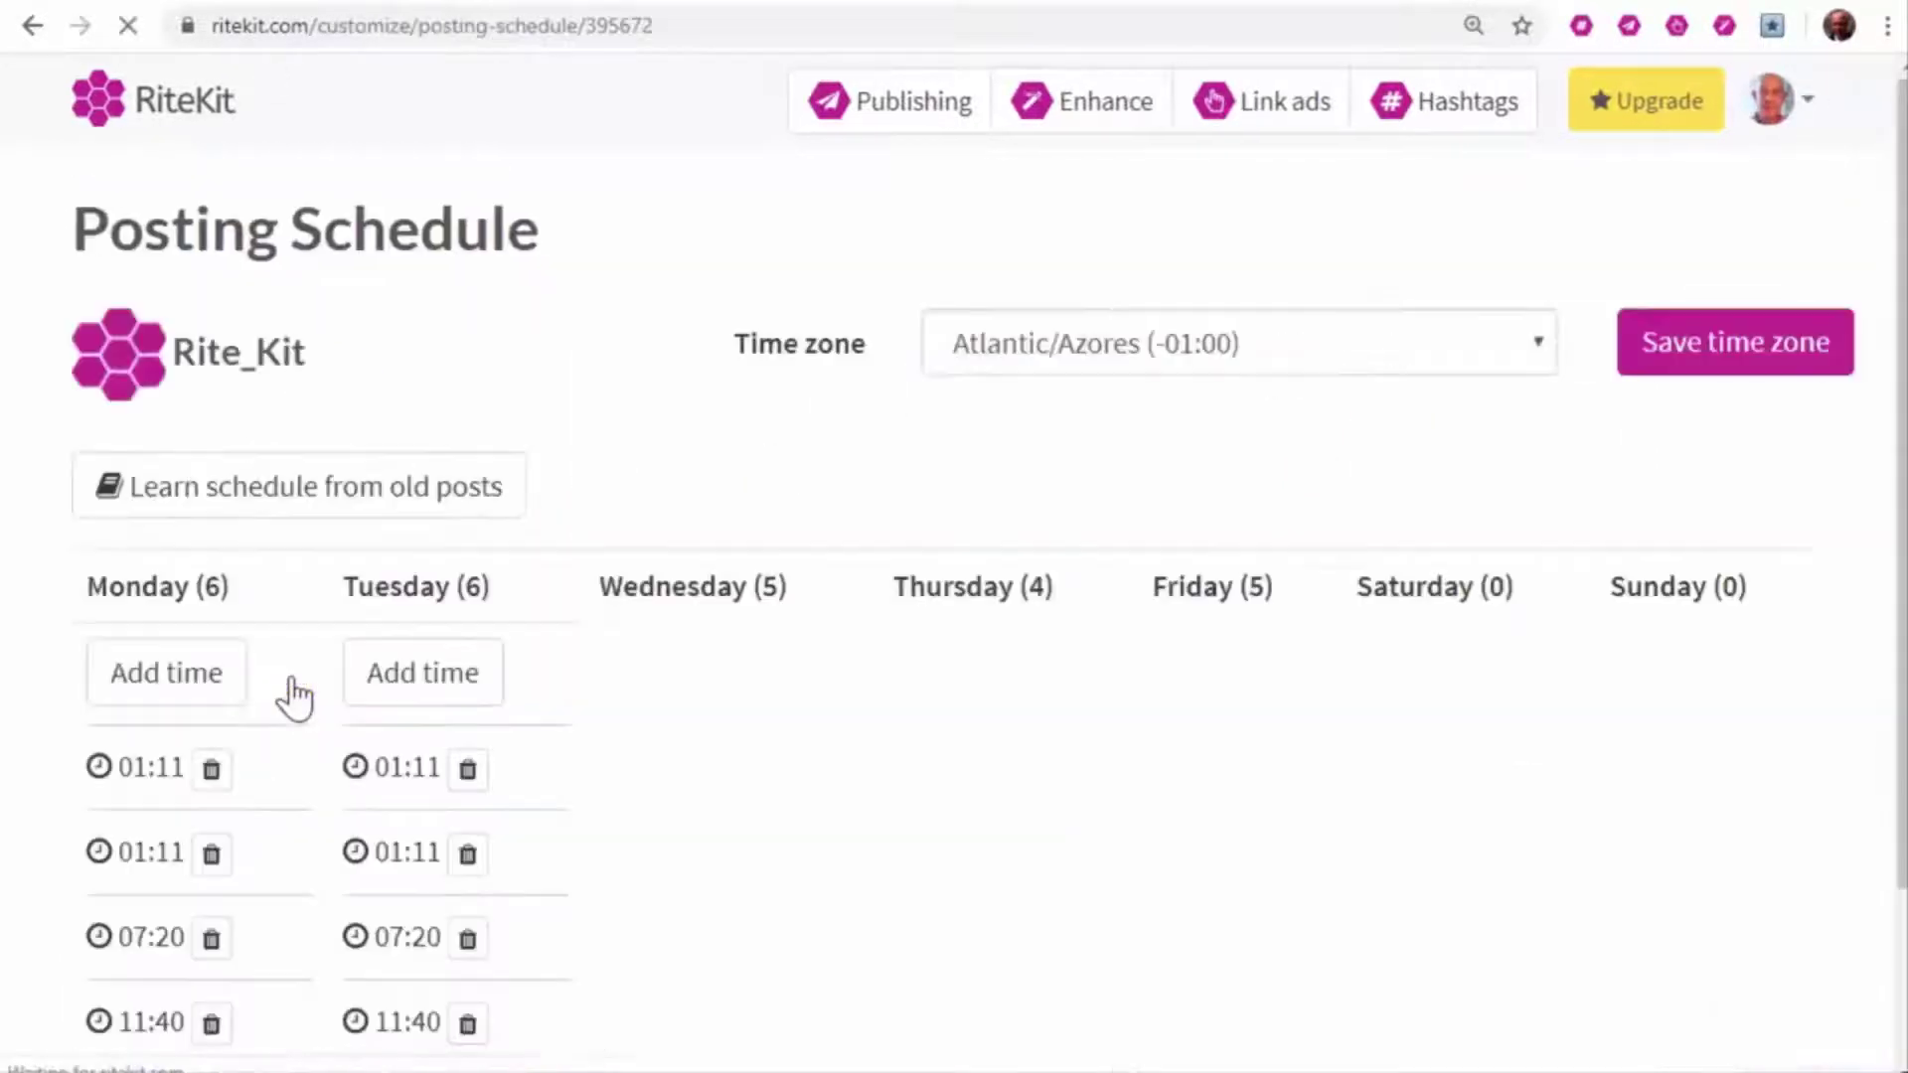
{"action": "scroll", "coordinate": [902, 475], "scroll_direction": "down", "scroll_amount": 4}
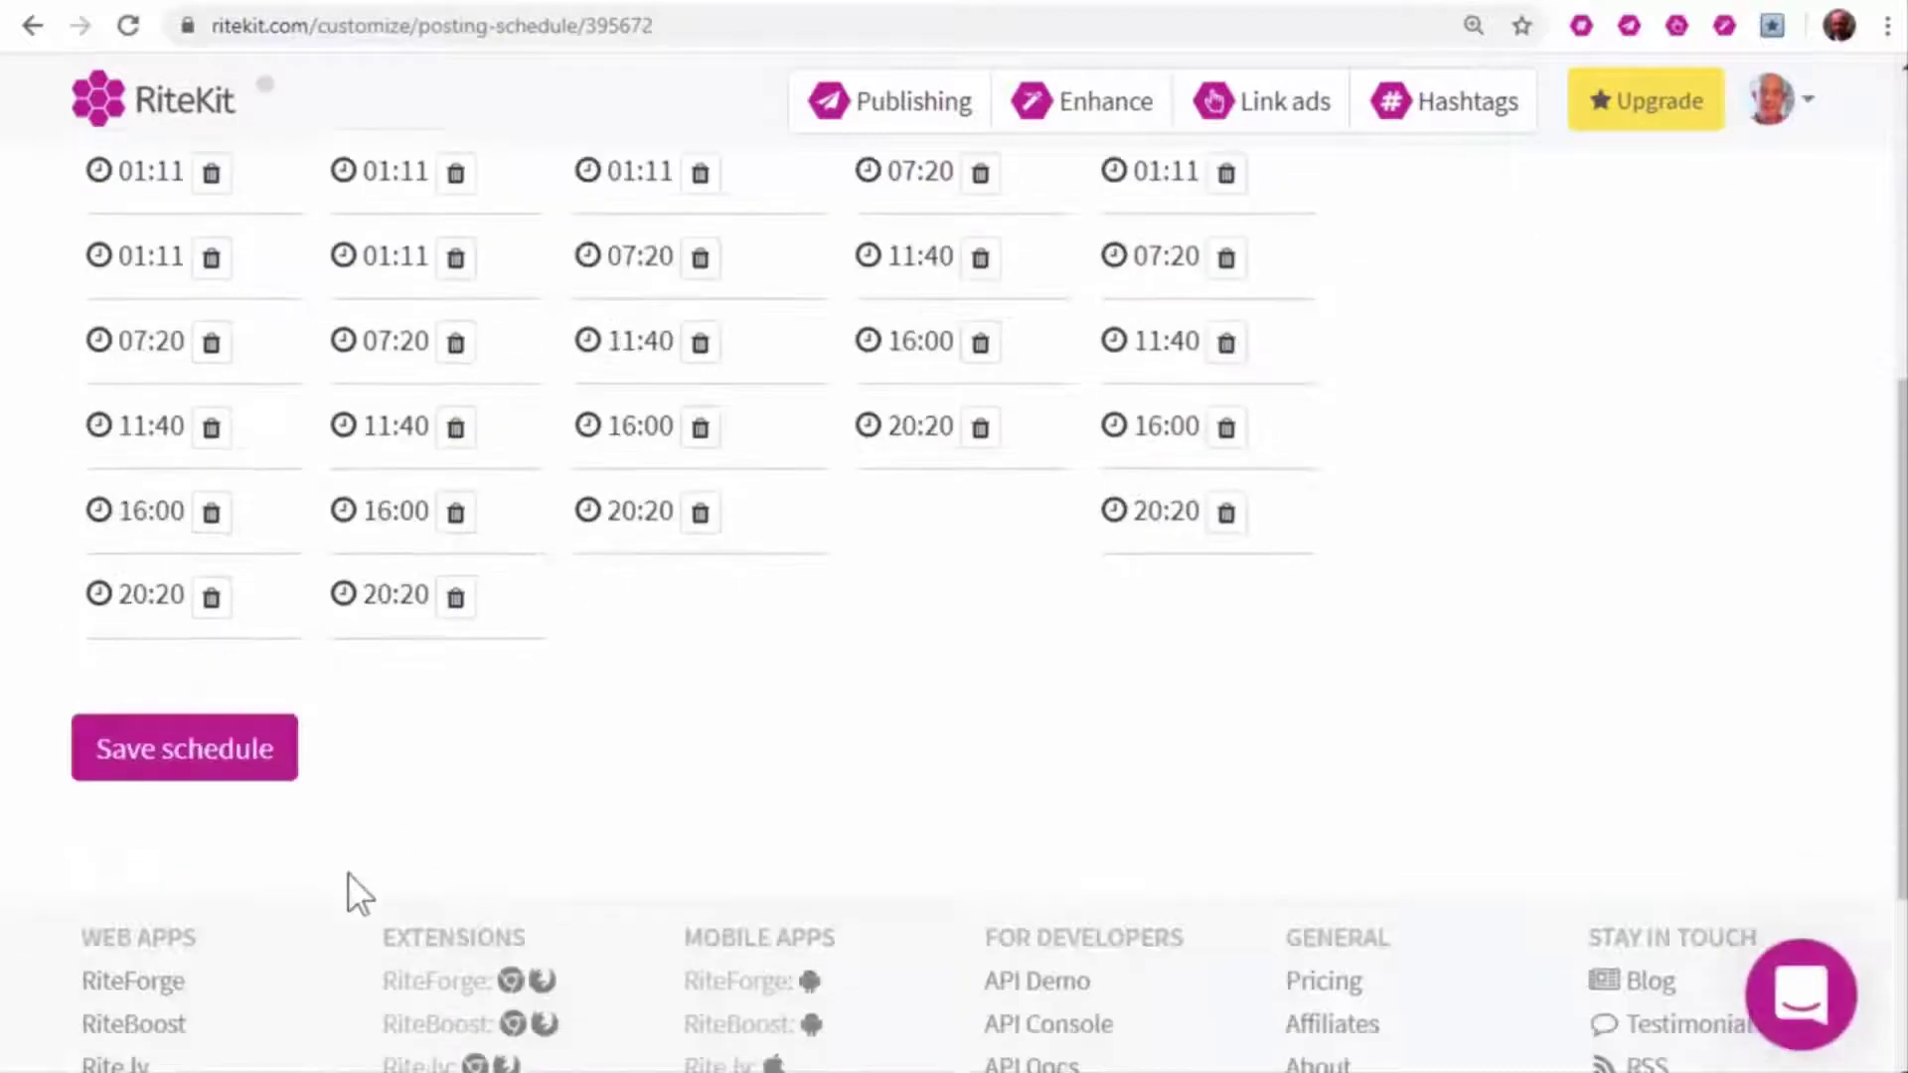
Save the Rite_Kit weekly posting schedule
{"action": "left_click", "coordinate": [123, 761]}
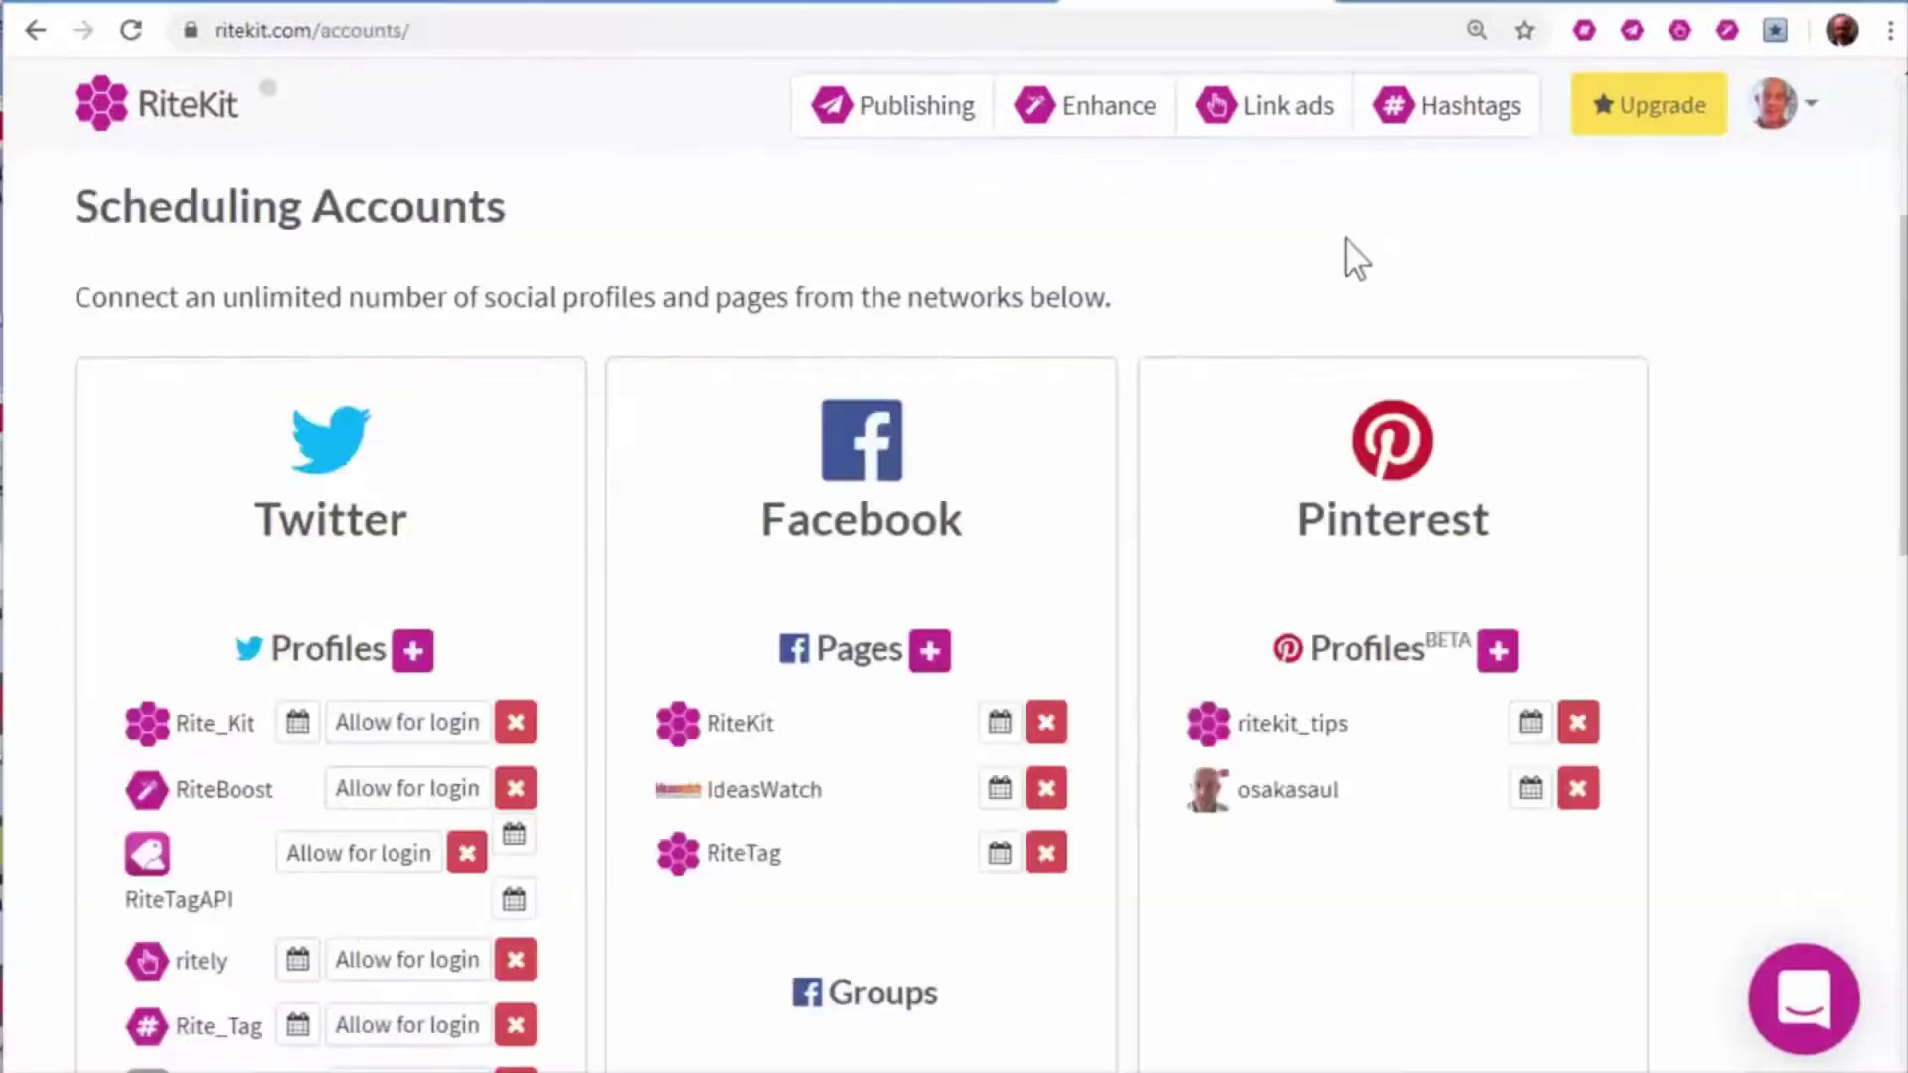
Open the Link ads dashboard and follow the rite.ly/wWOe link in RiteKit's tweet
{"action": "left_click", "coordinate": [1285, 112]}
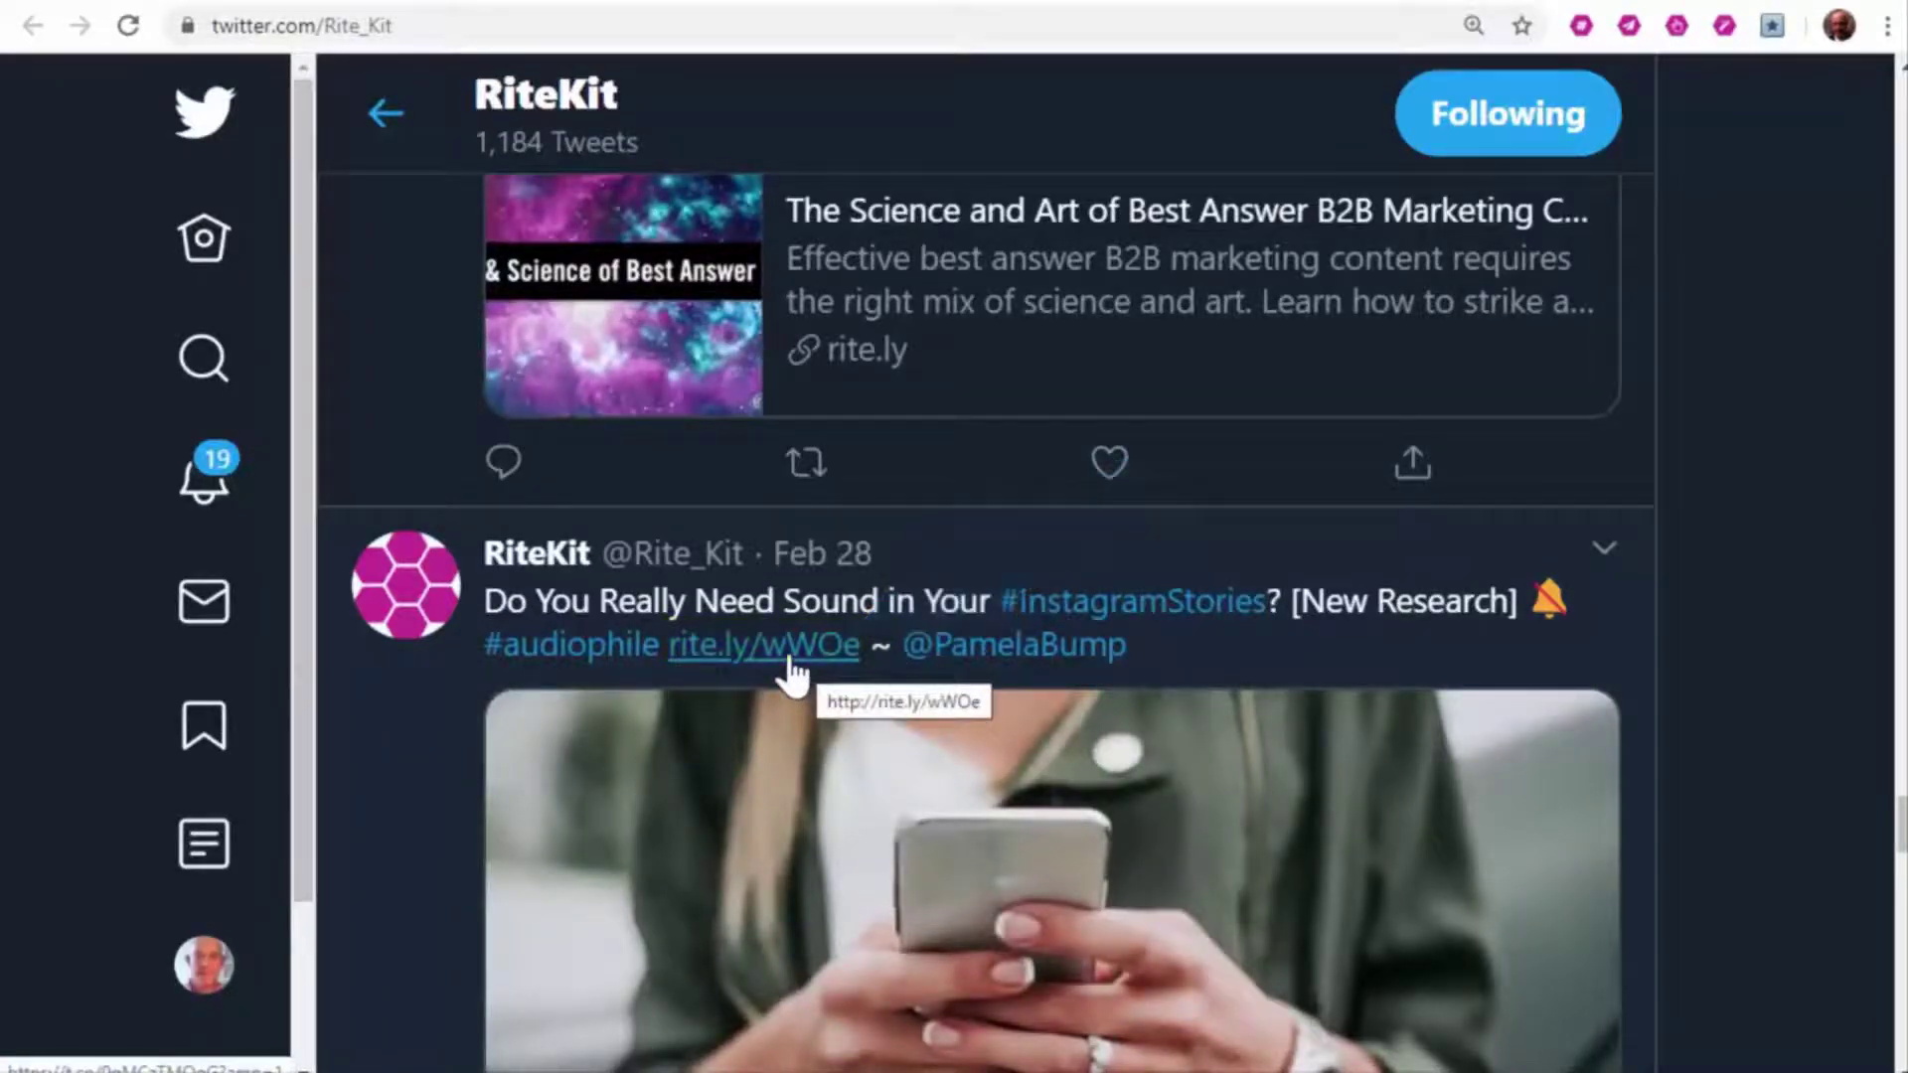
{"action": "left_click", "coordinate": [792, 671]}
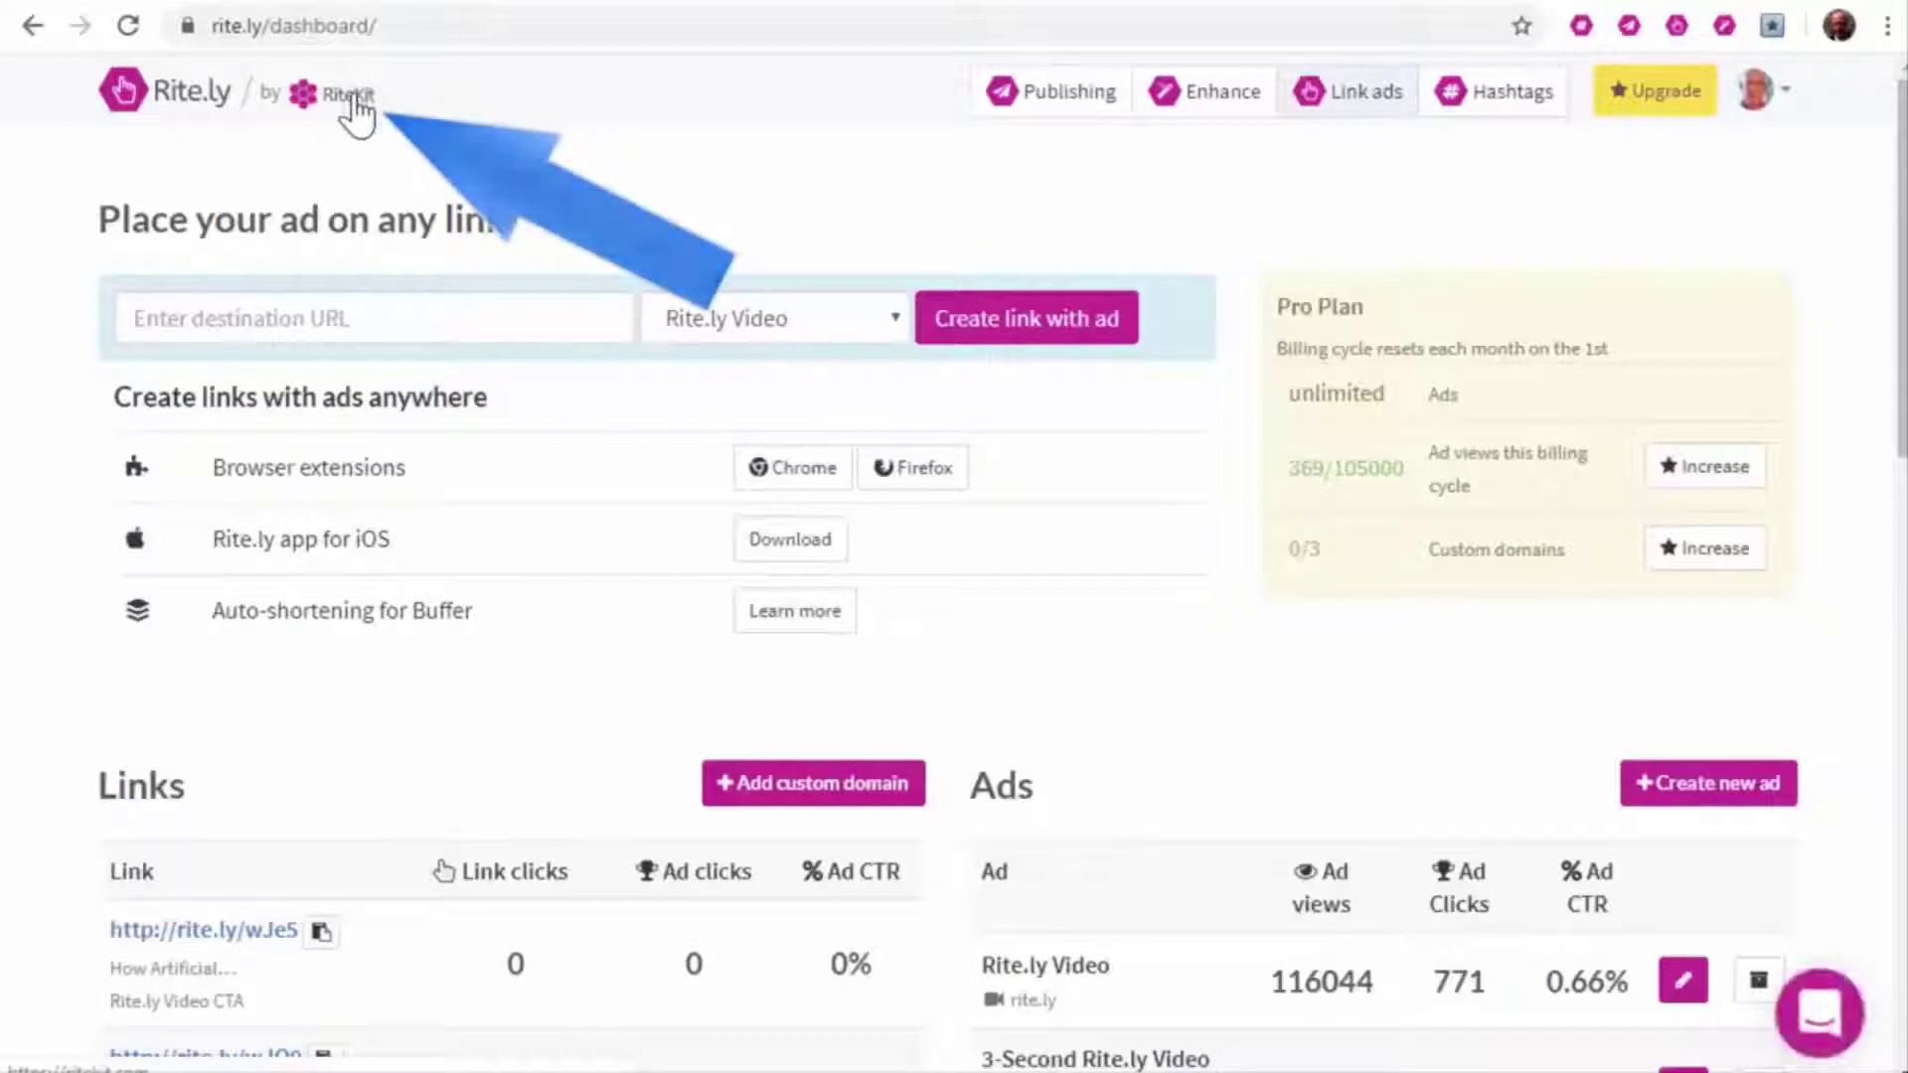
Return to RiteKit Settings and list the Enhance presets, such as With Image and For Zapier
{"action": "left_click", "coordinate": [347, 95]}
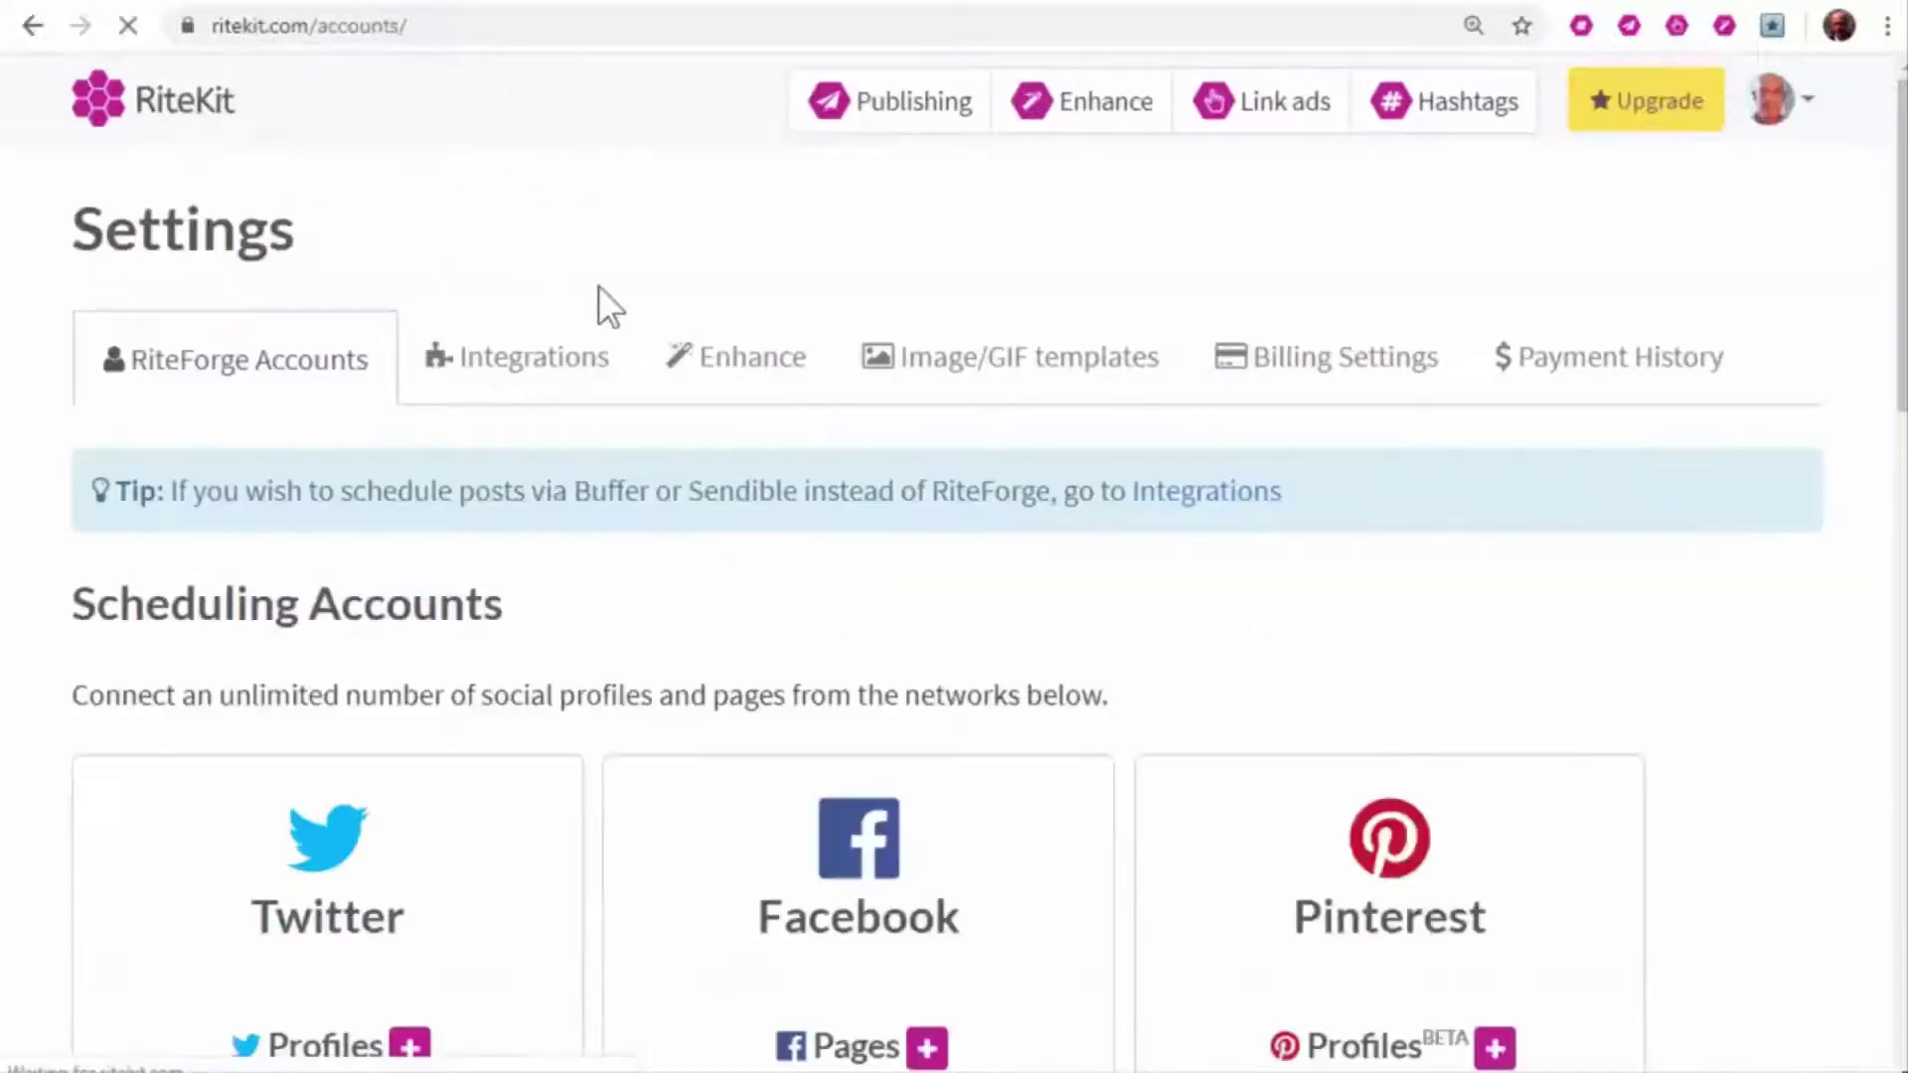
{"action": "left_click", "coordinate": [775, 366]}
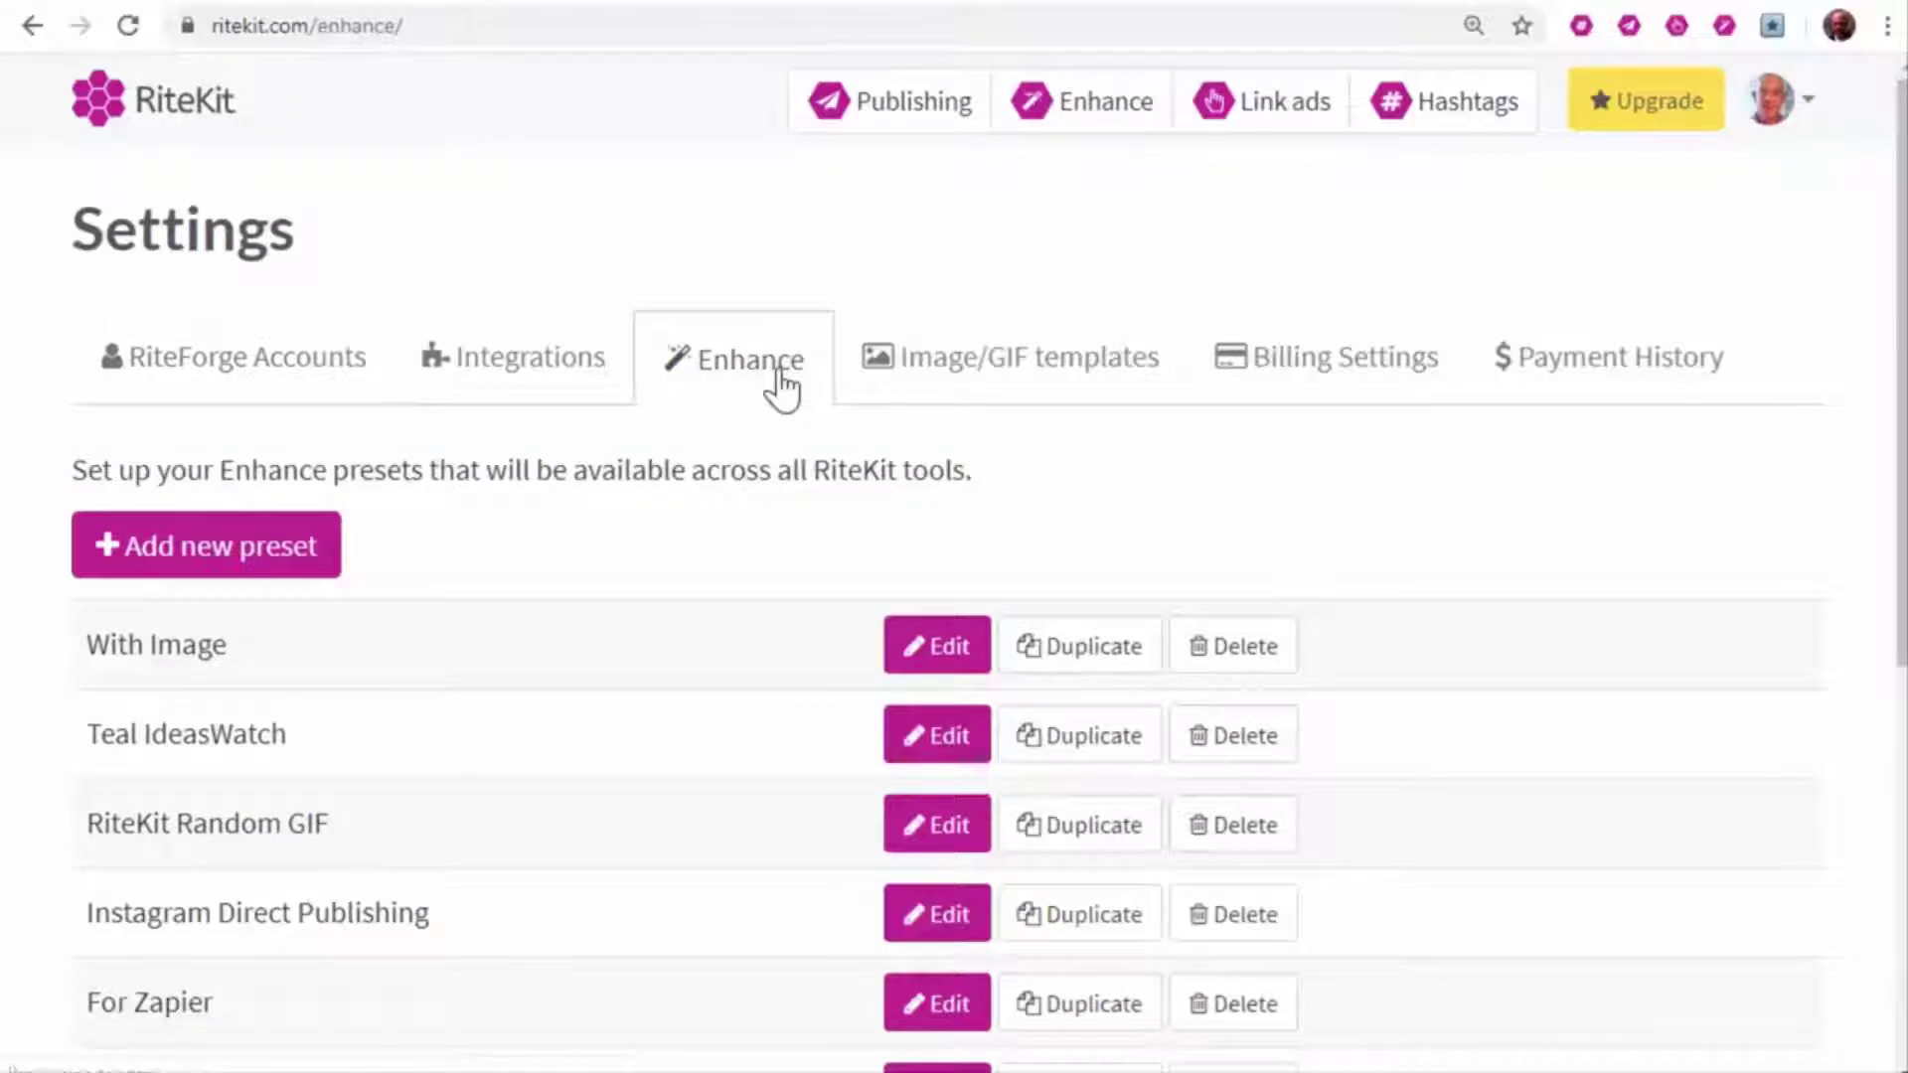
Edit the With Image preset, keeping auto-hashtag placement set to 'anywhere'
{"action": "left_click", "coordinate": [928, 651]}
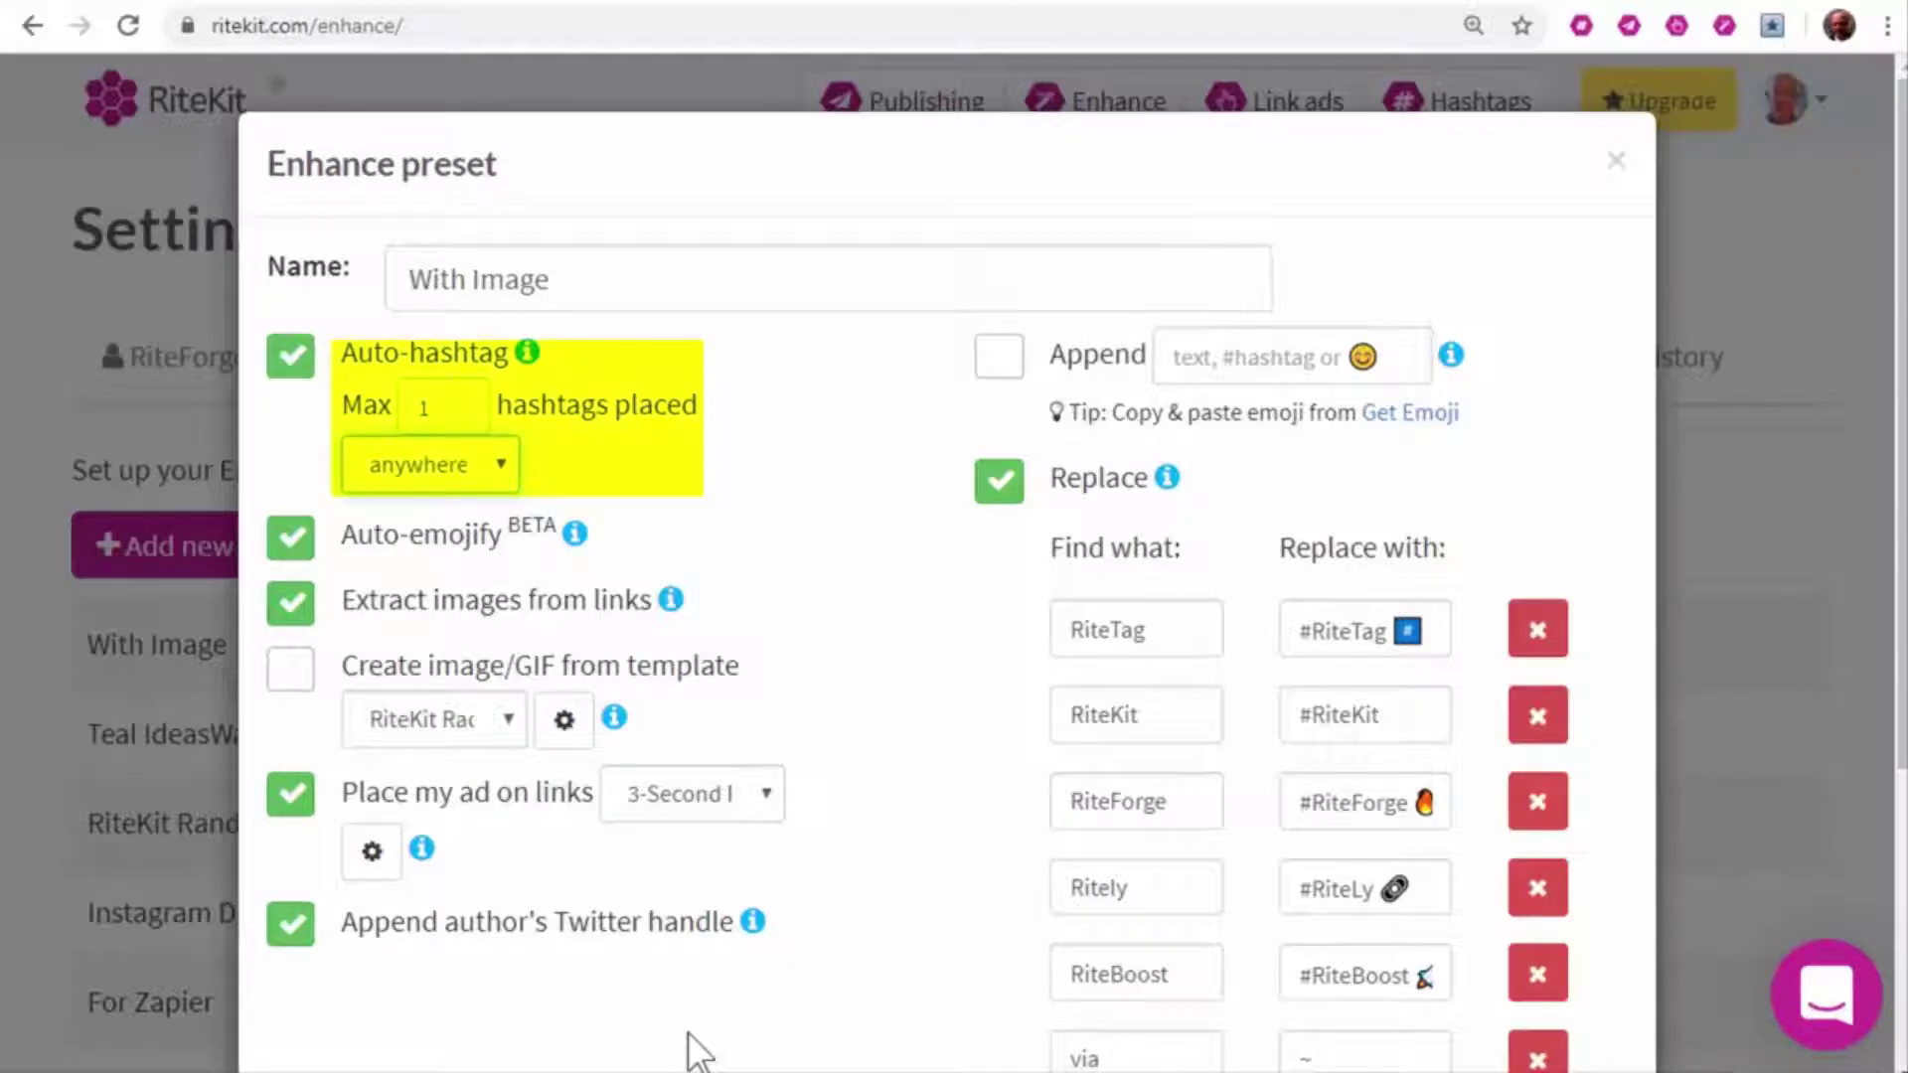
{"action": "left_click", "coordinate": [500, 465]}
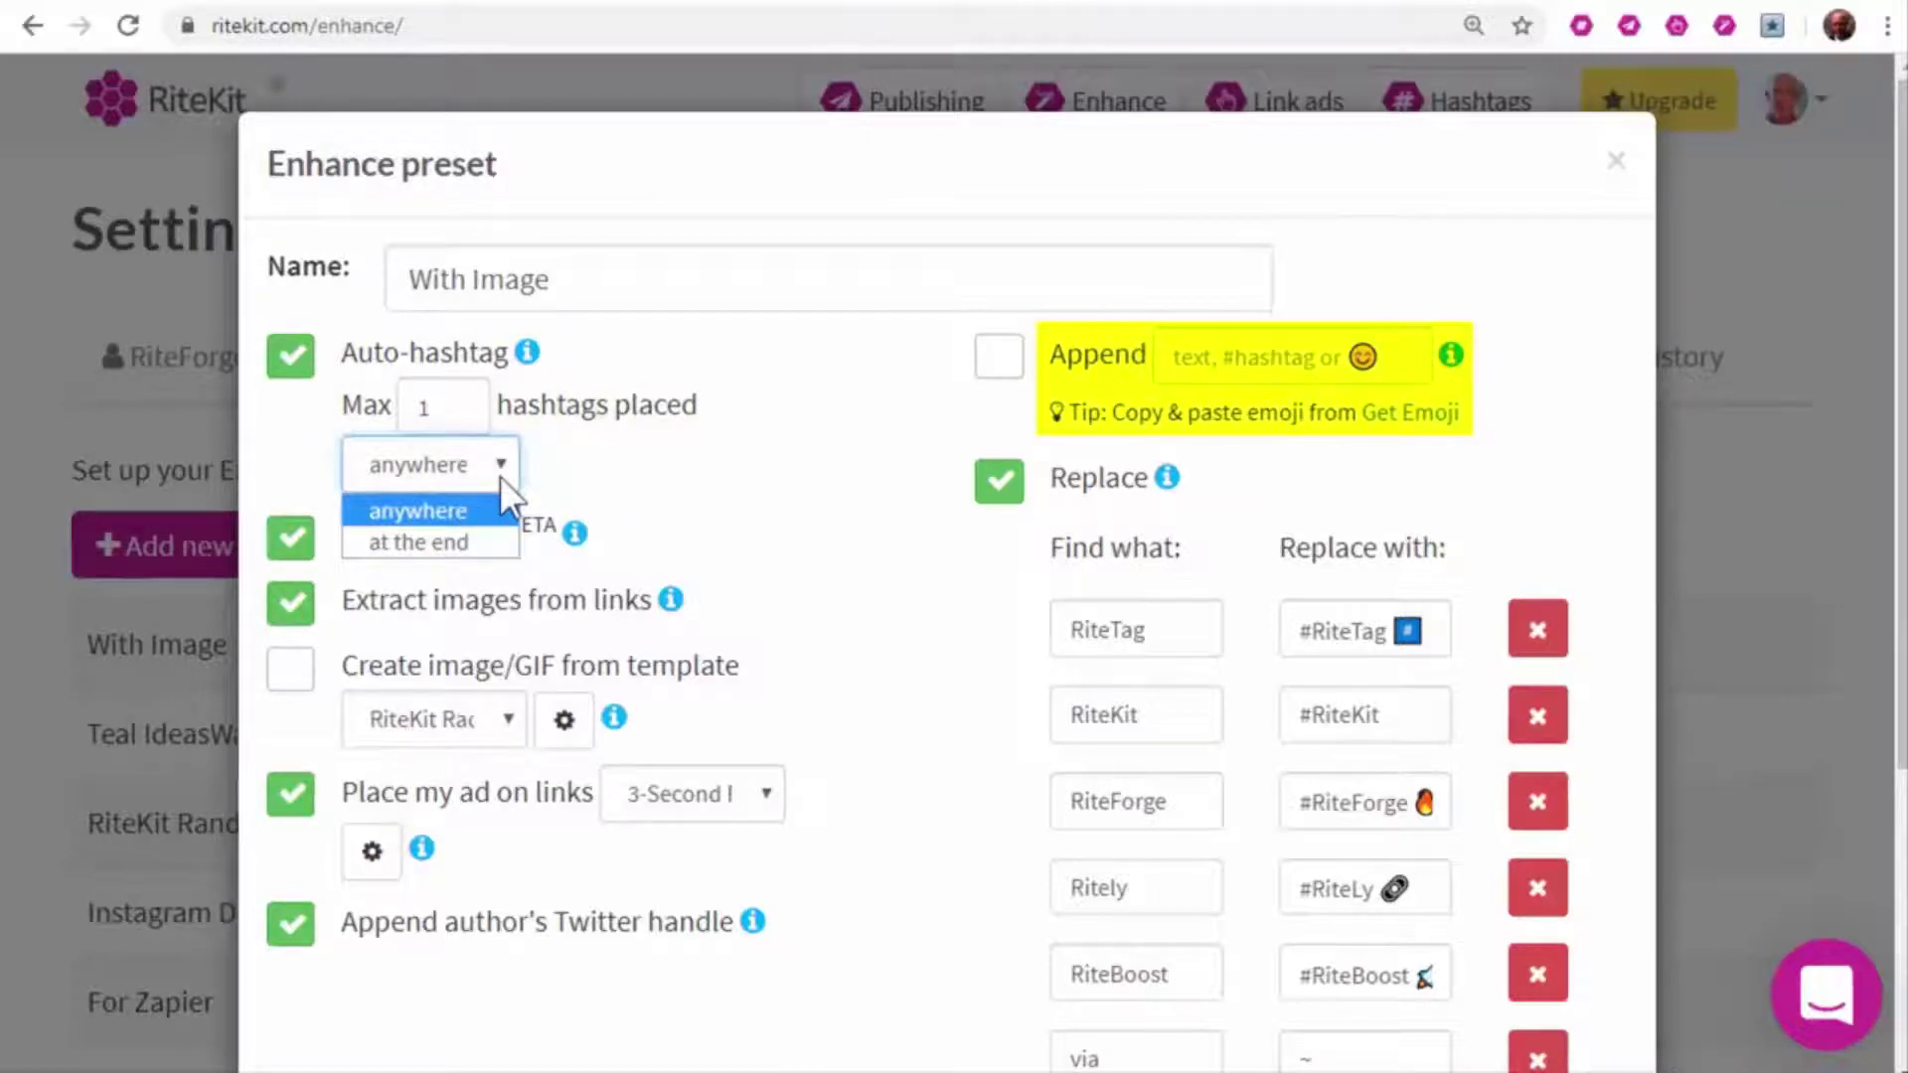
{"action": "left_click", "coordinate": [500, 475]}
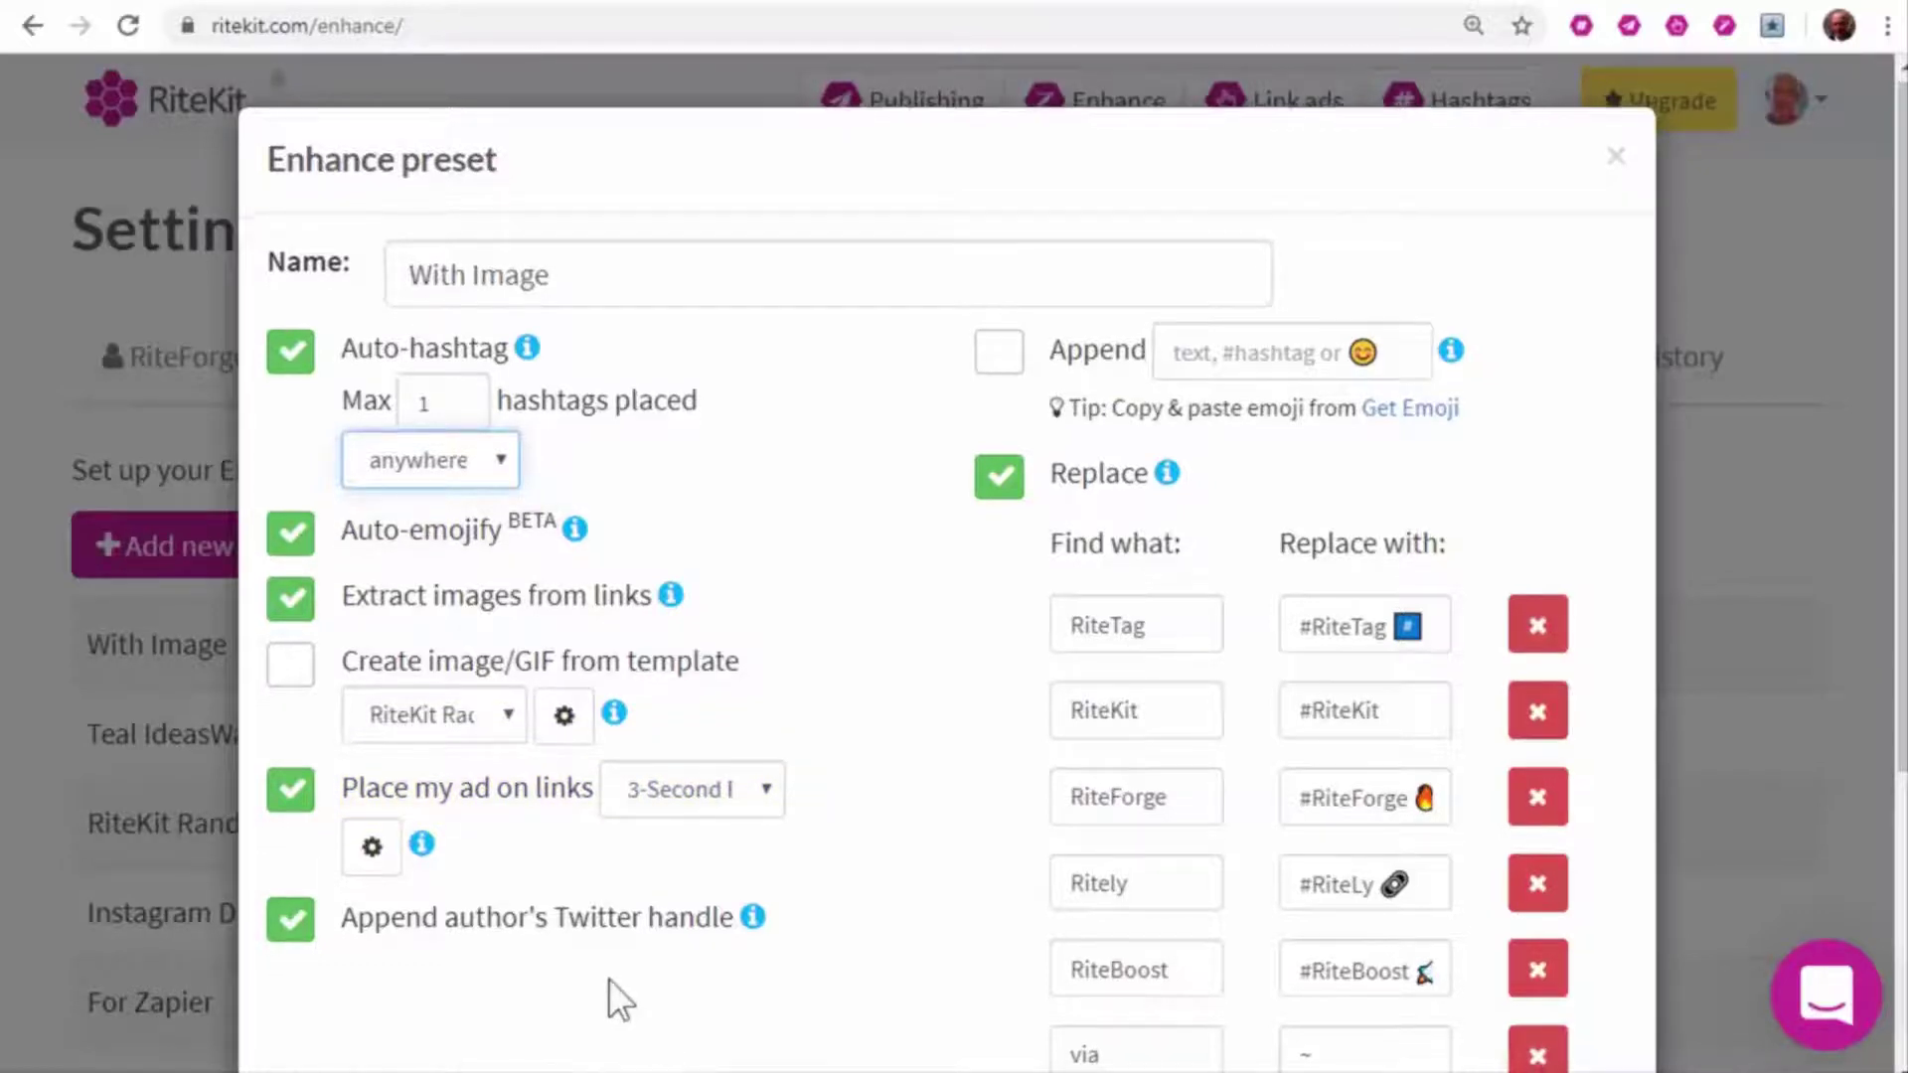
{"action": "scroll", "coordinate": [700, 1052], "scroll_direction": "down", "scroll_amount": 5}
Save the With Image preset and review the Book highlight template's style settings
{"action": "left_click", "coordinate": [320, 971]}
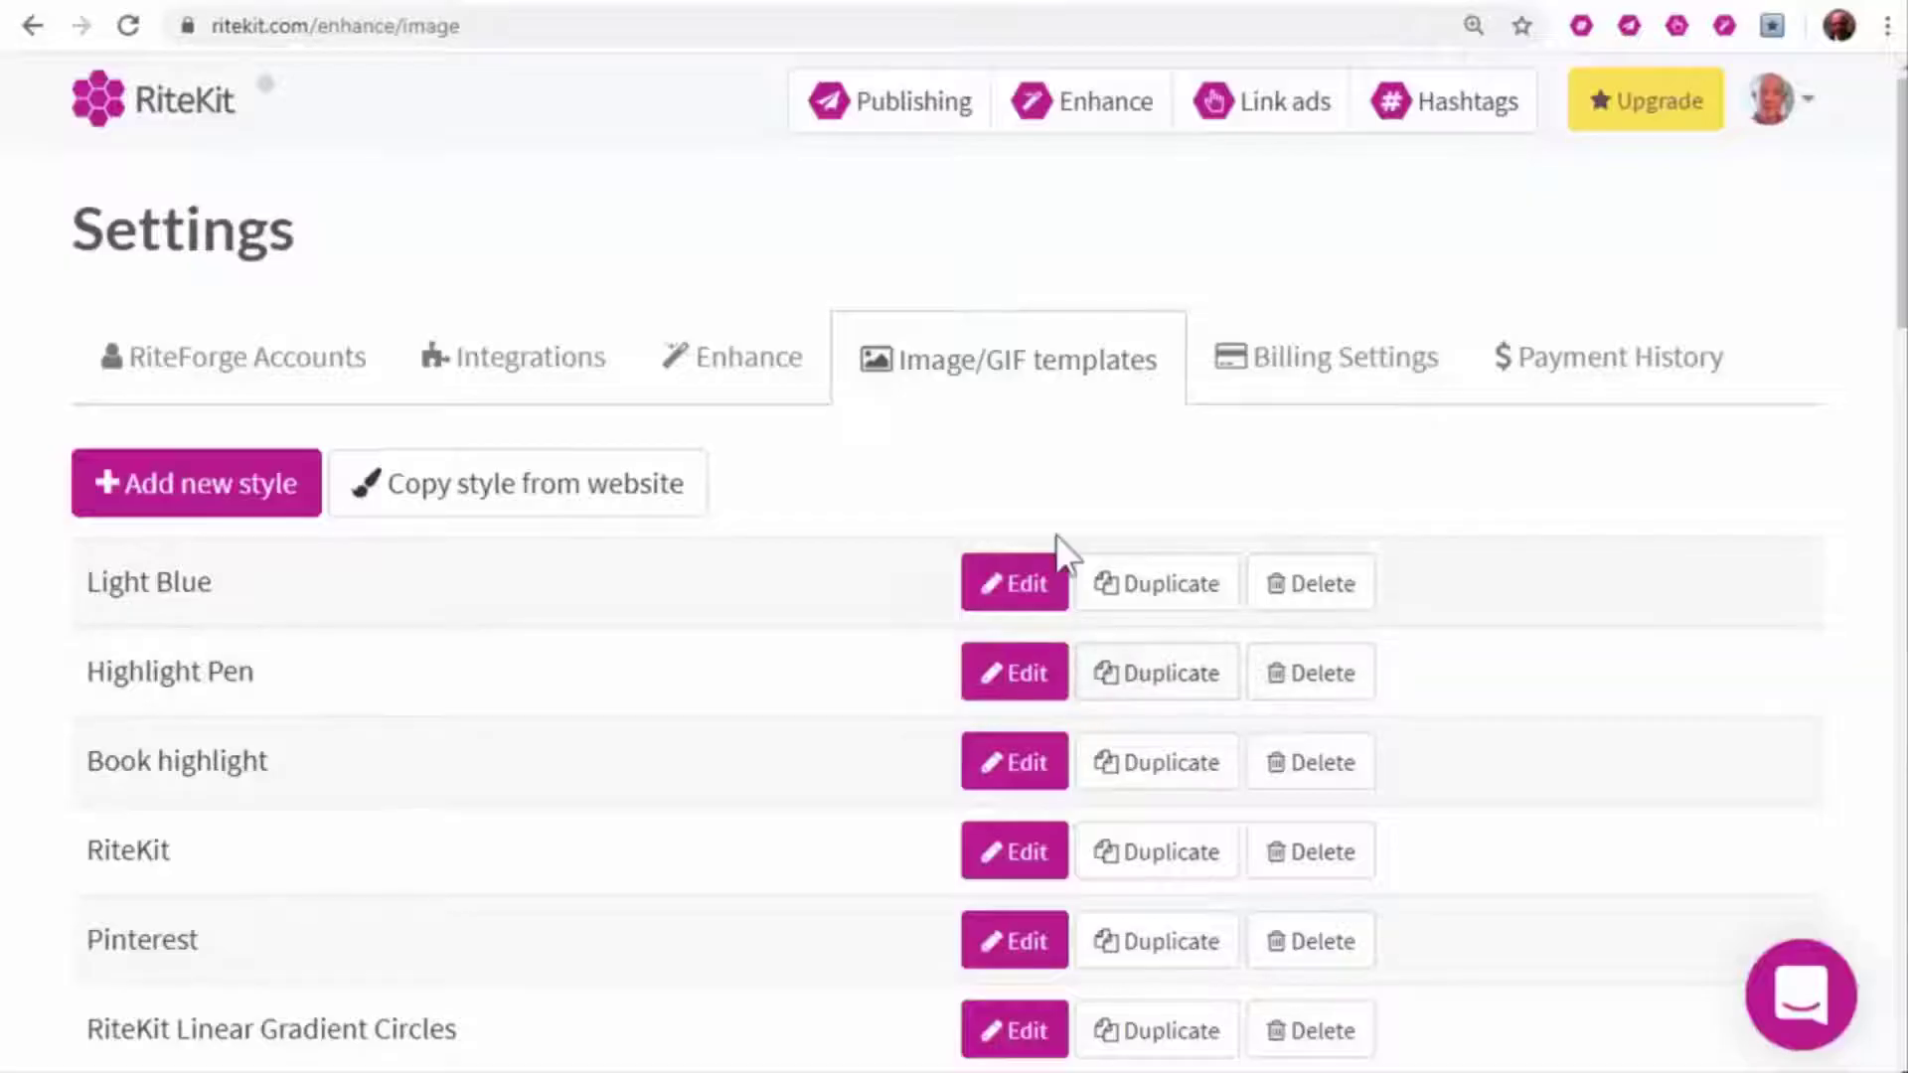
{"action": "left_click", "coordinate": [1015, 761]}
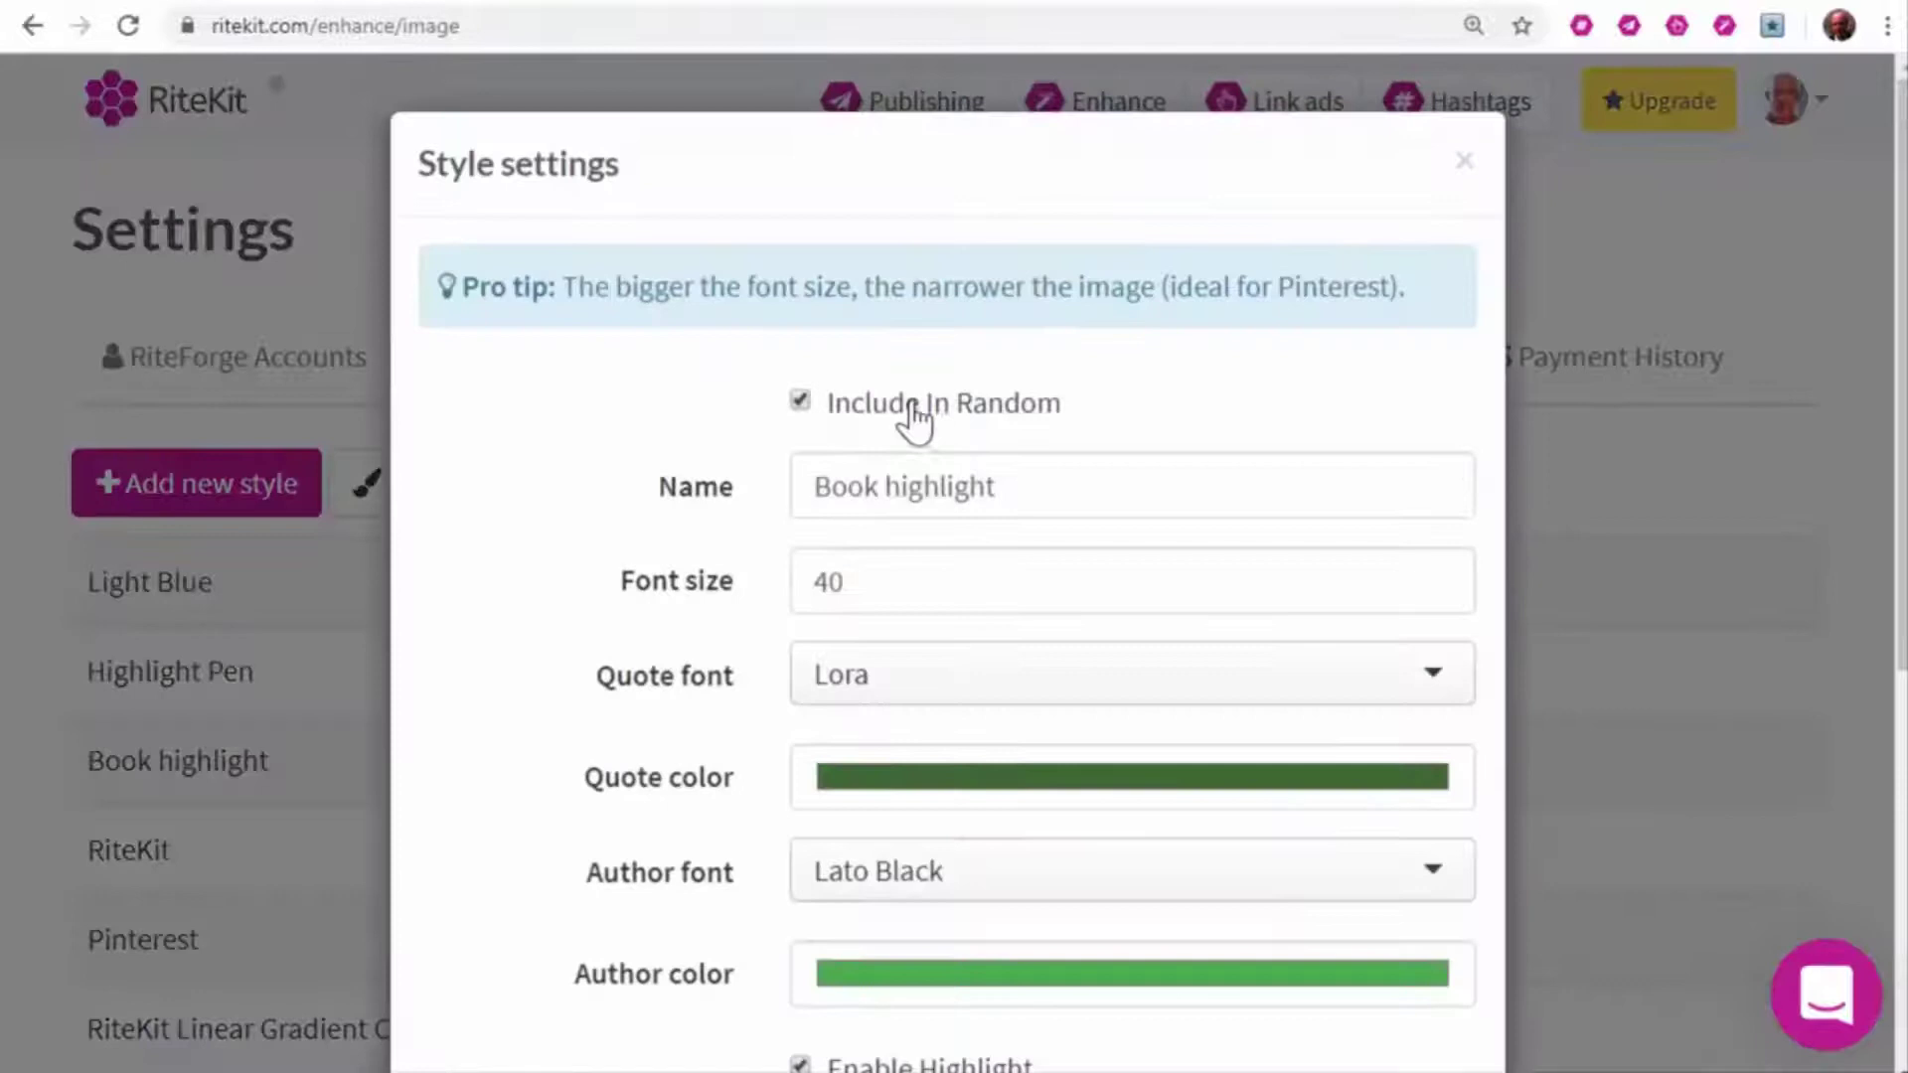
{"action": "scroll", "coordinate": [1103, 761], "scroll_direction": "down", "scroll_amount": 5}
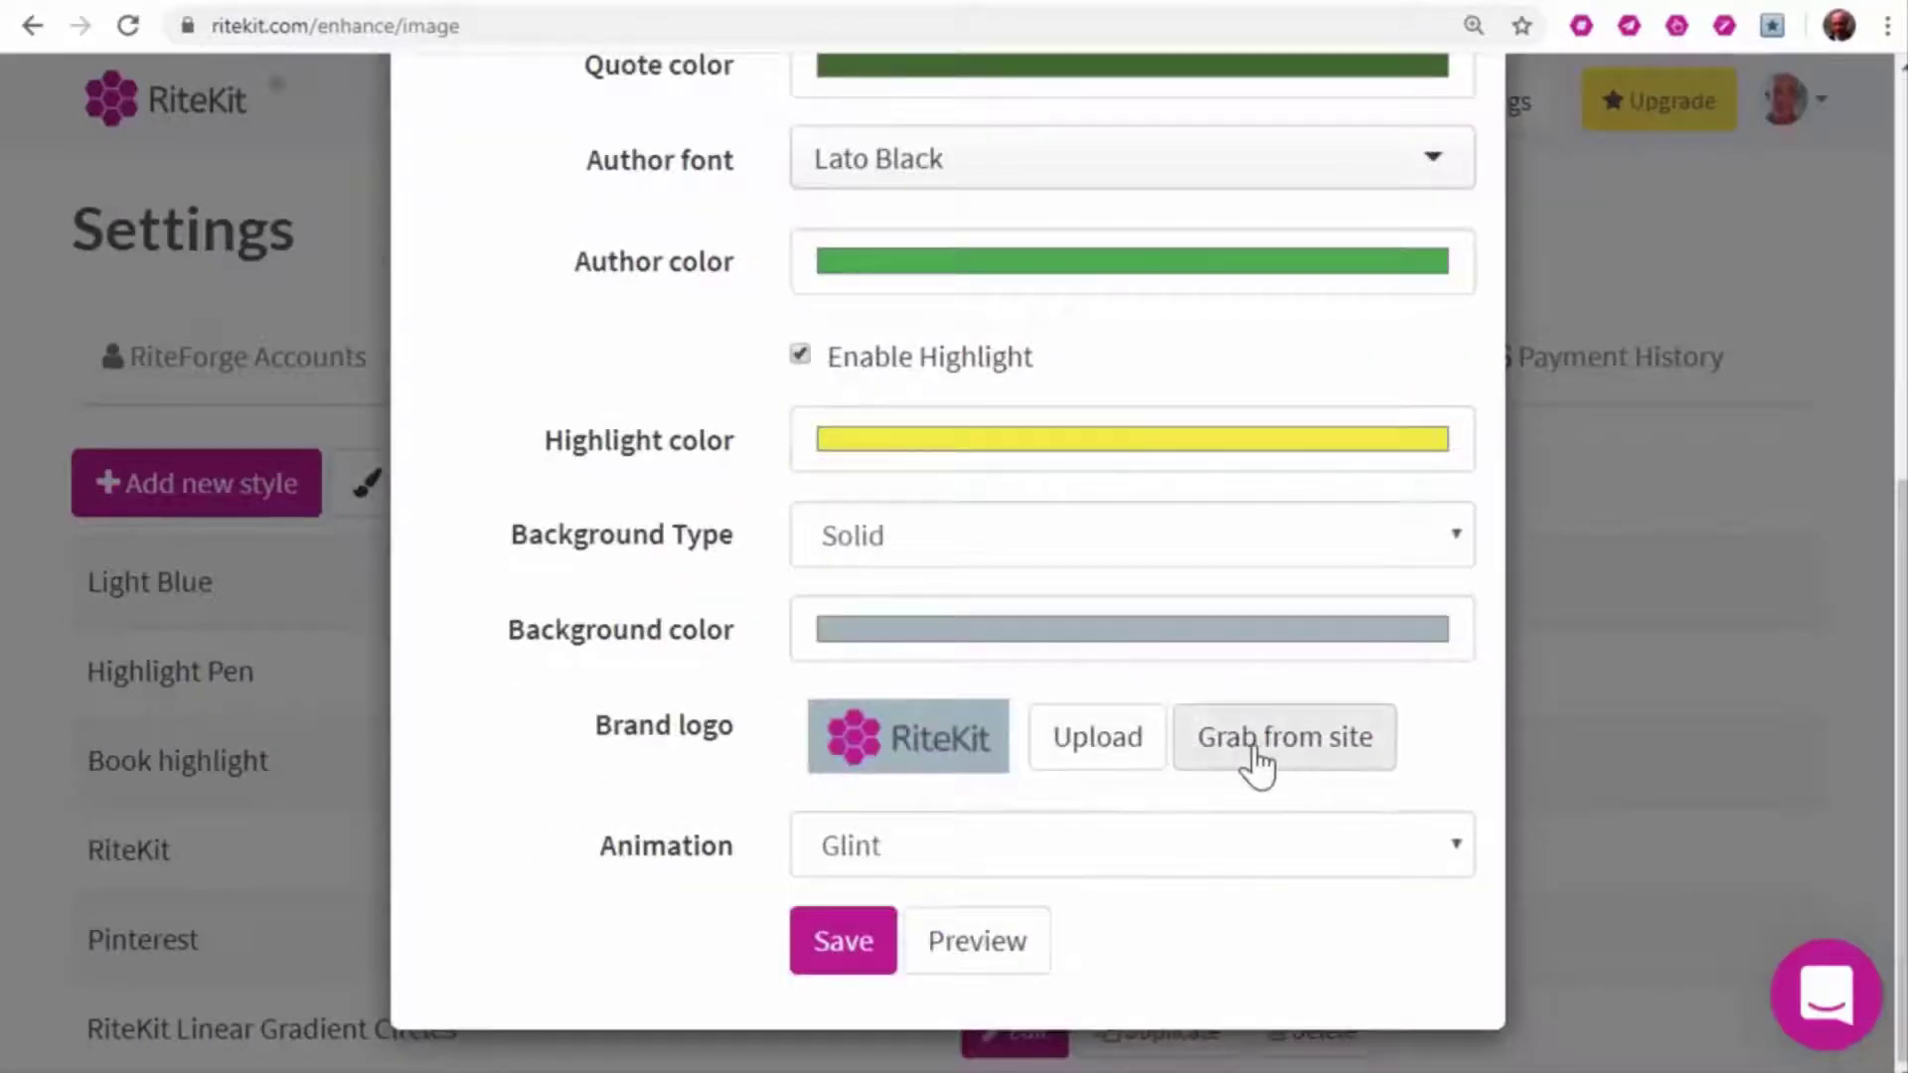
{"action": "left_click_drag", "start_coordinate": [591, 728], "coordinate": [679, 730]}
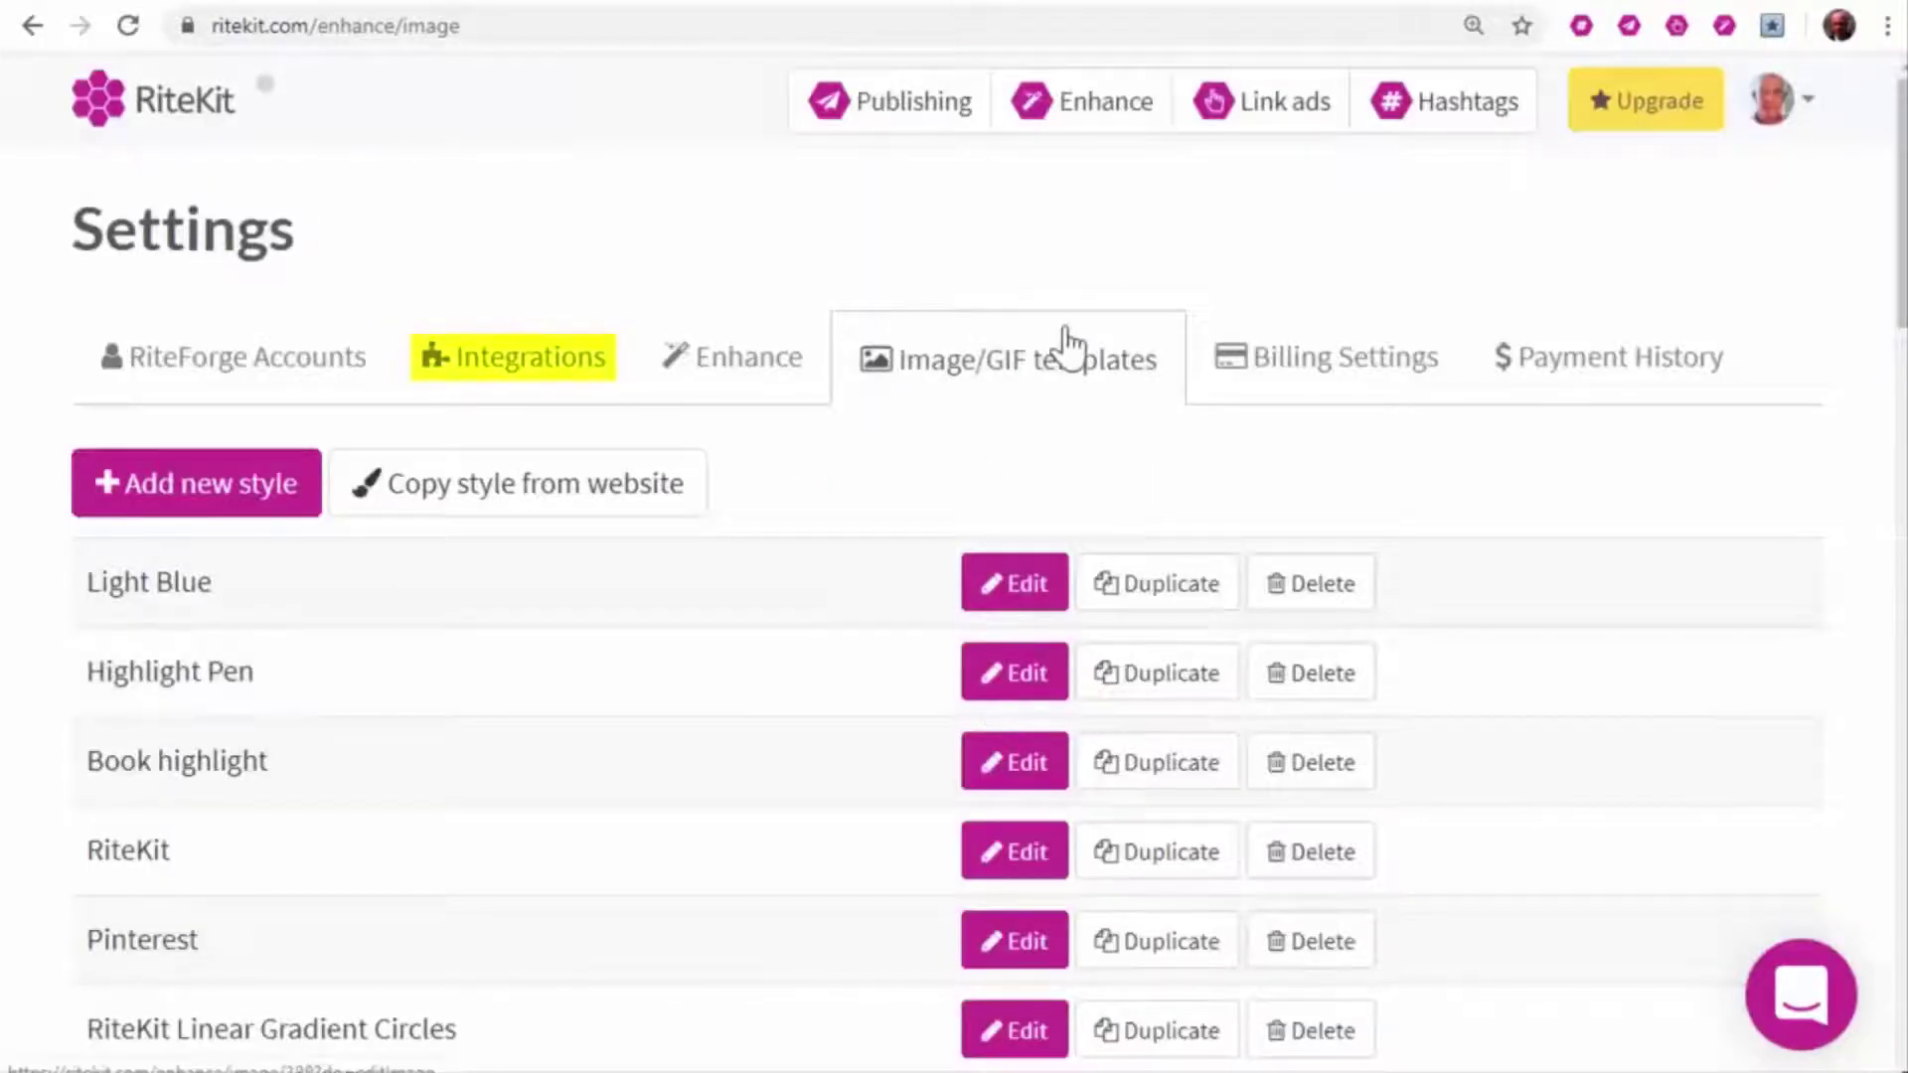
Show the Integrations list with connected Bit.ly, Buffer, Google, Pocket, Sendible, Slack and YouTube
{"action": "left_click", "coordinate": [533, 357]}
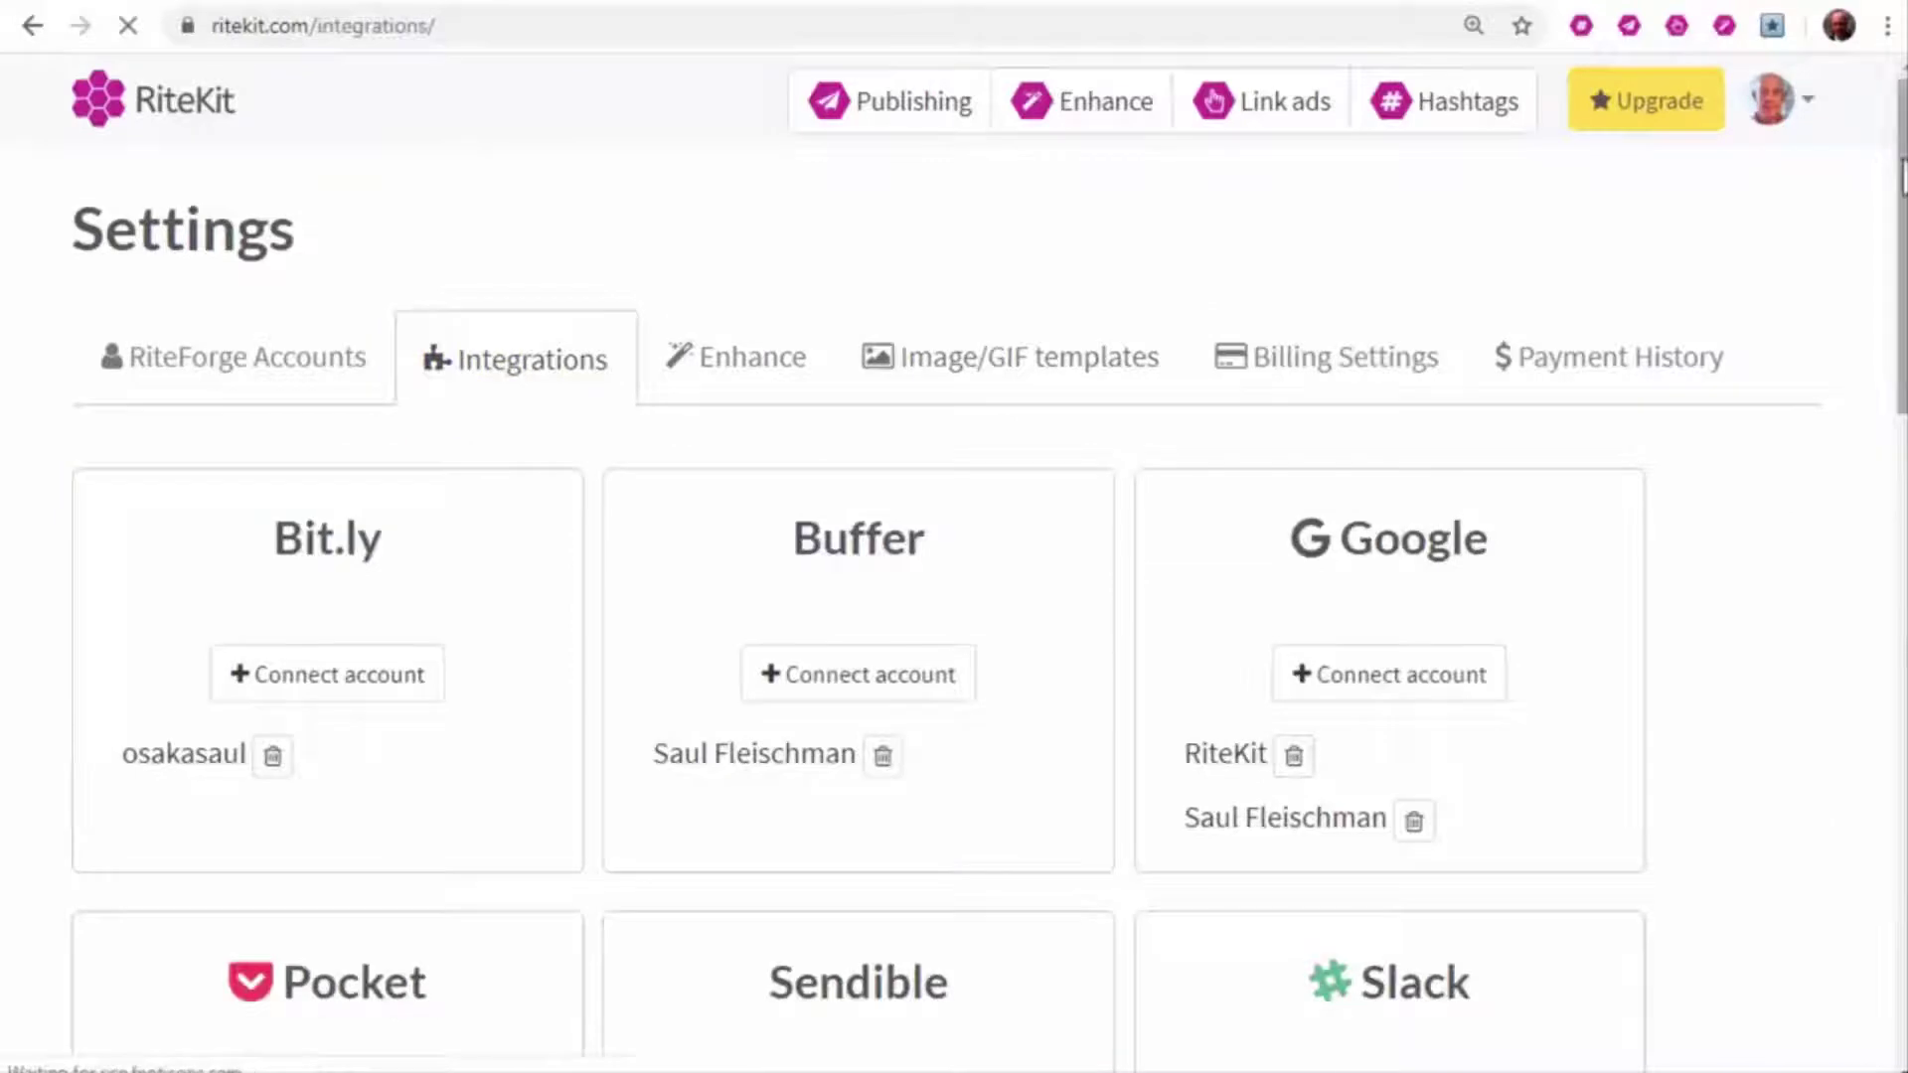
{"action": "scroll", "coordinate": [953, 596], "scroll_direction": "down", "scroll_amount": 3}
{"action": "scroll", "coordinate": [955, 596], "scroll_direction": "down", "scroll_amount": 3}
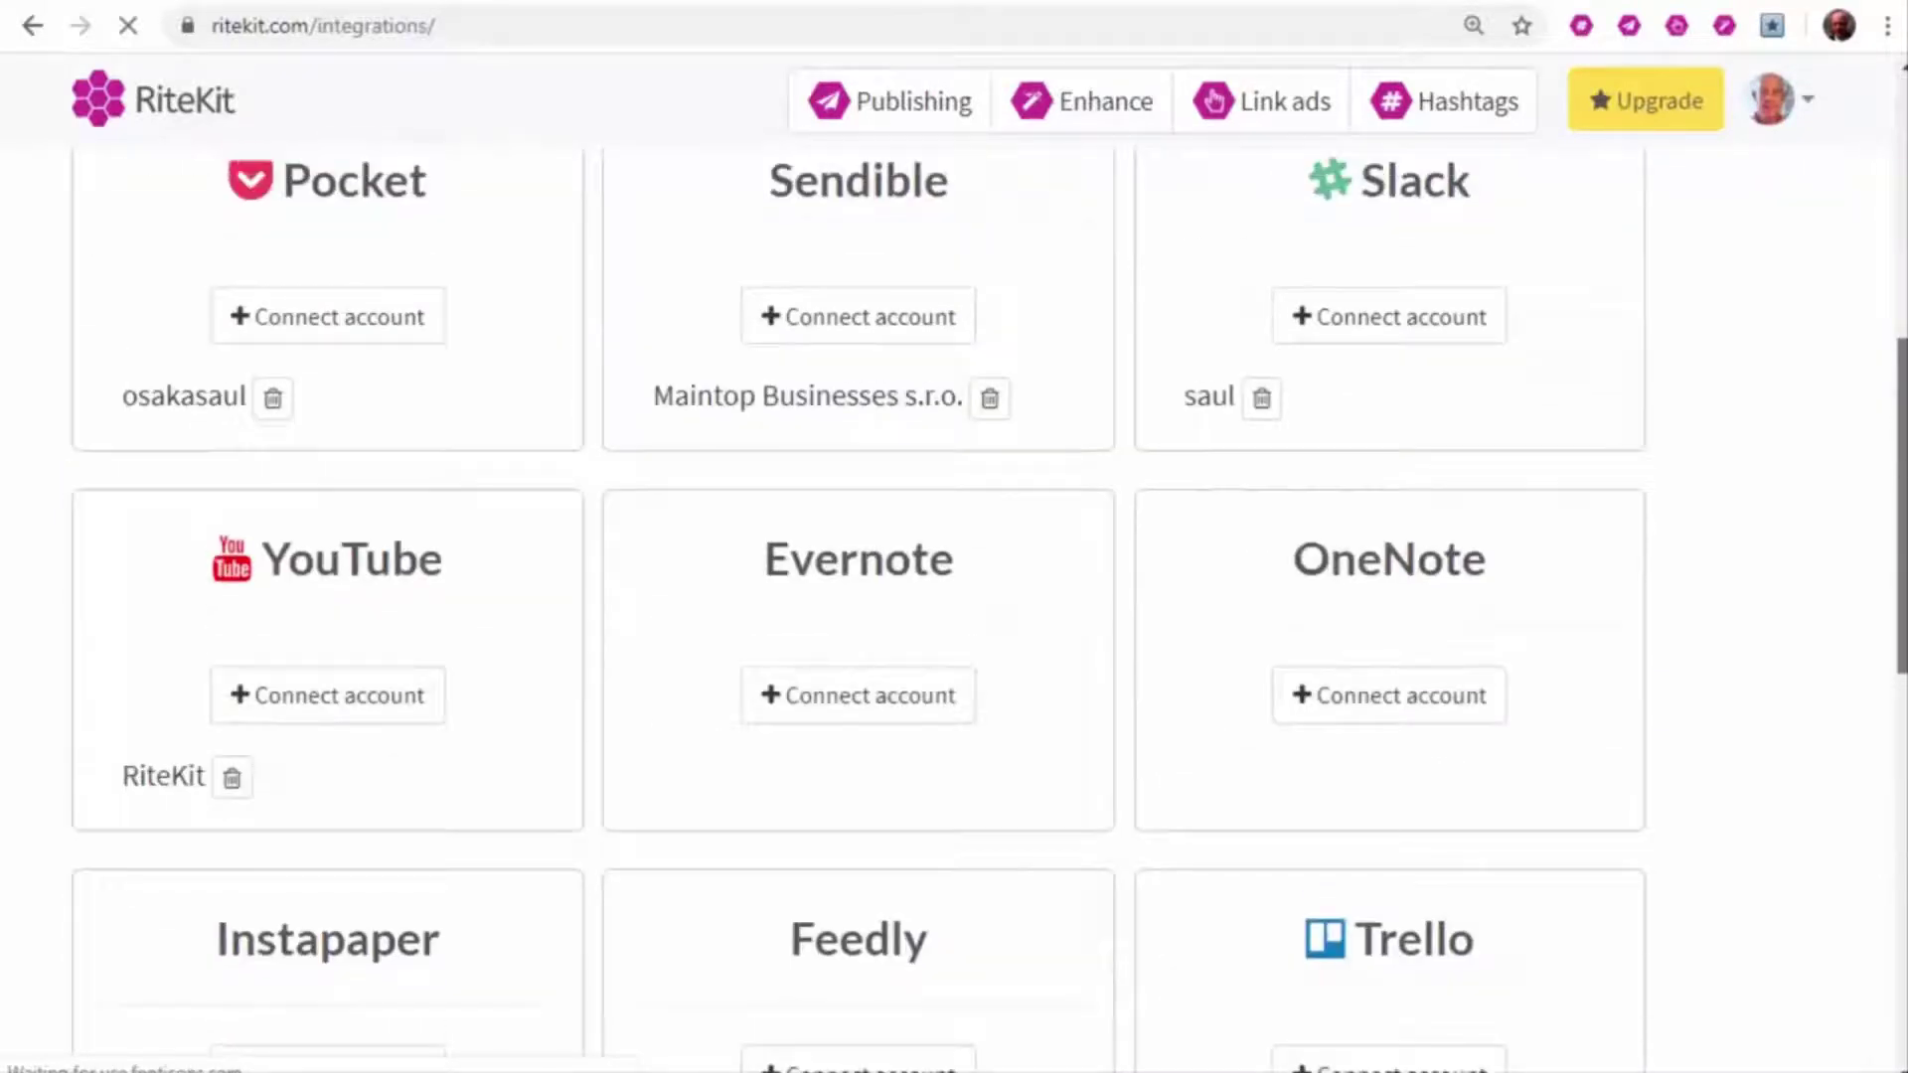
{"action": "left_click_drag", "start_coordinate": [1896, 508], "coordinate": [1897, 147]}
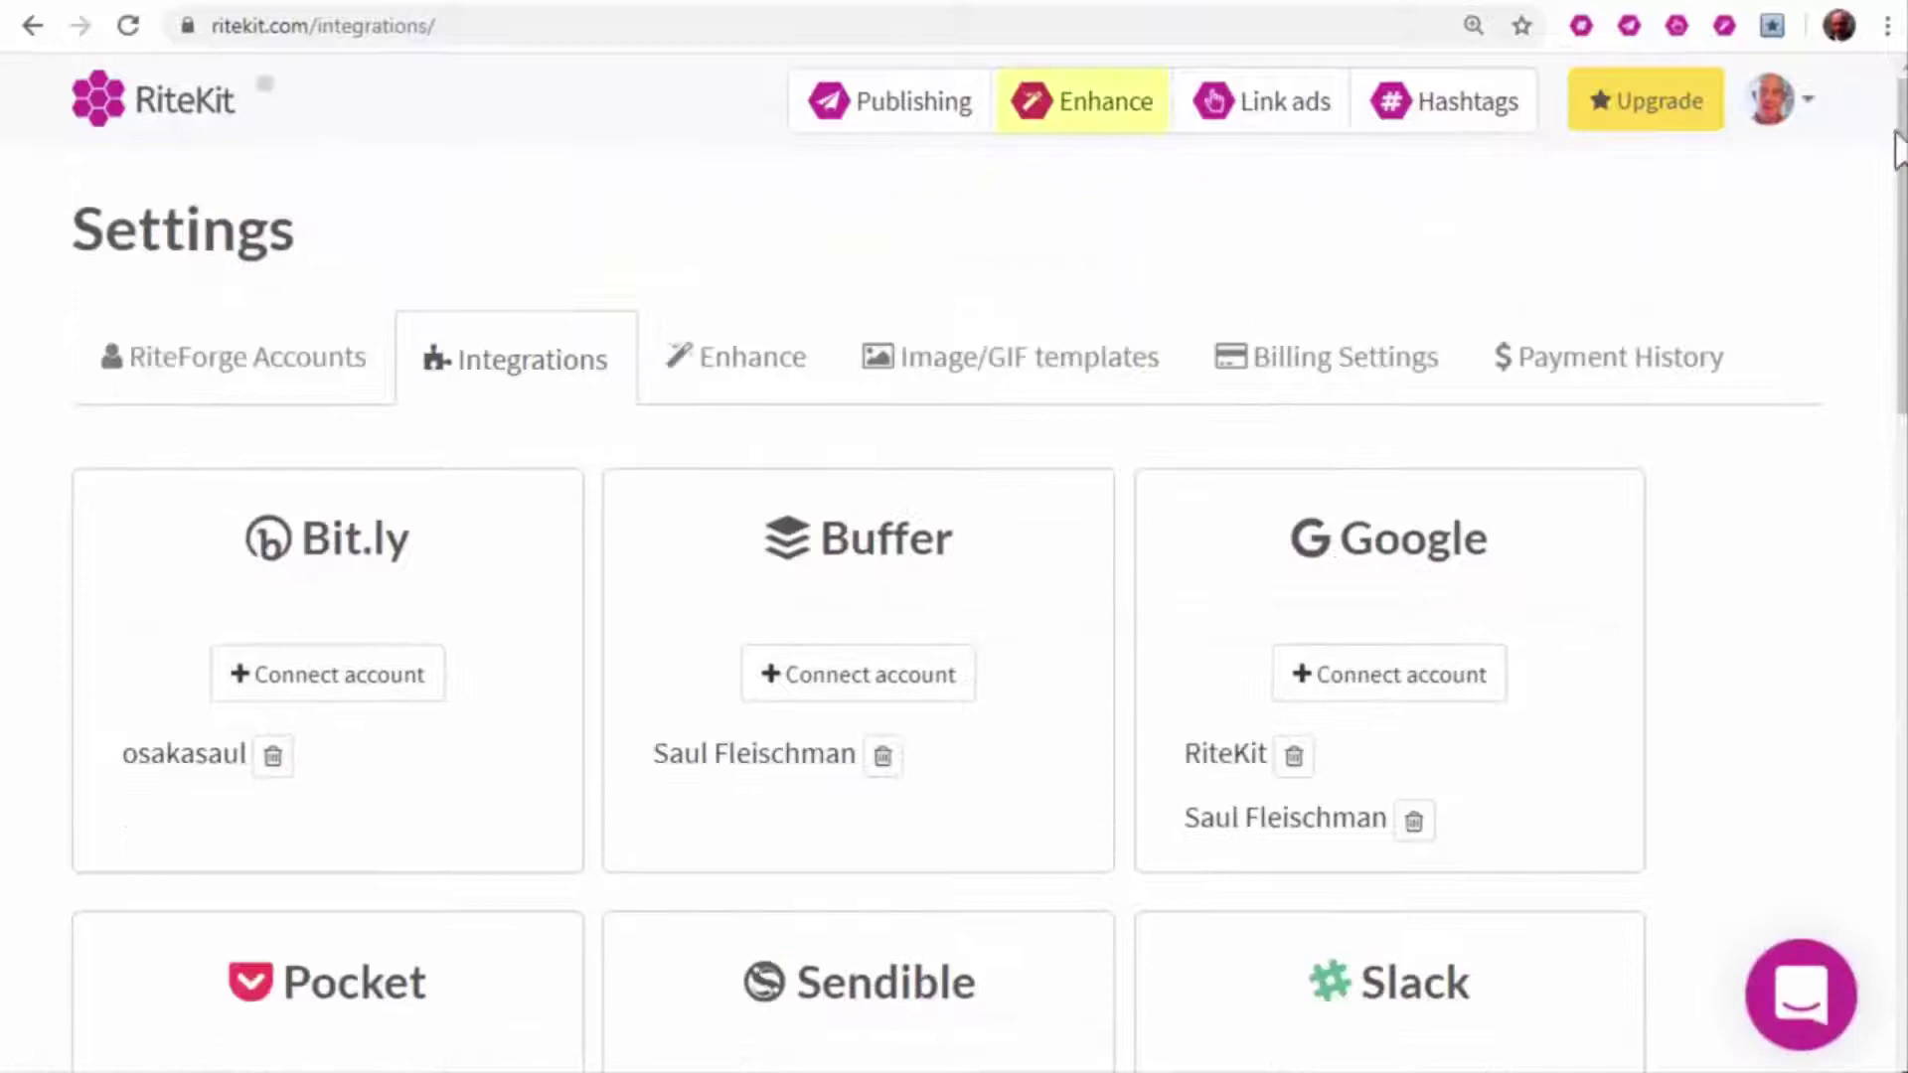
{"action": "left_click", "coordinate": [1111, 134]}
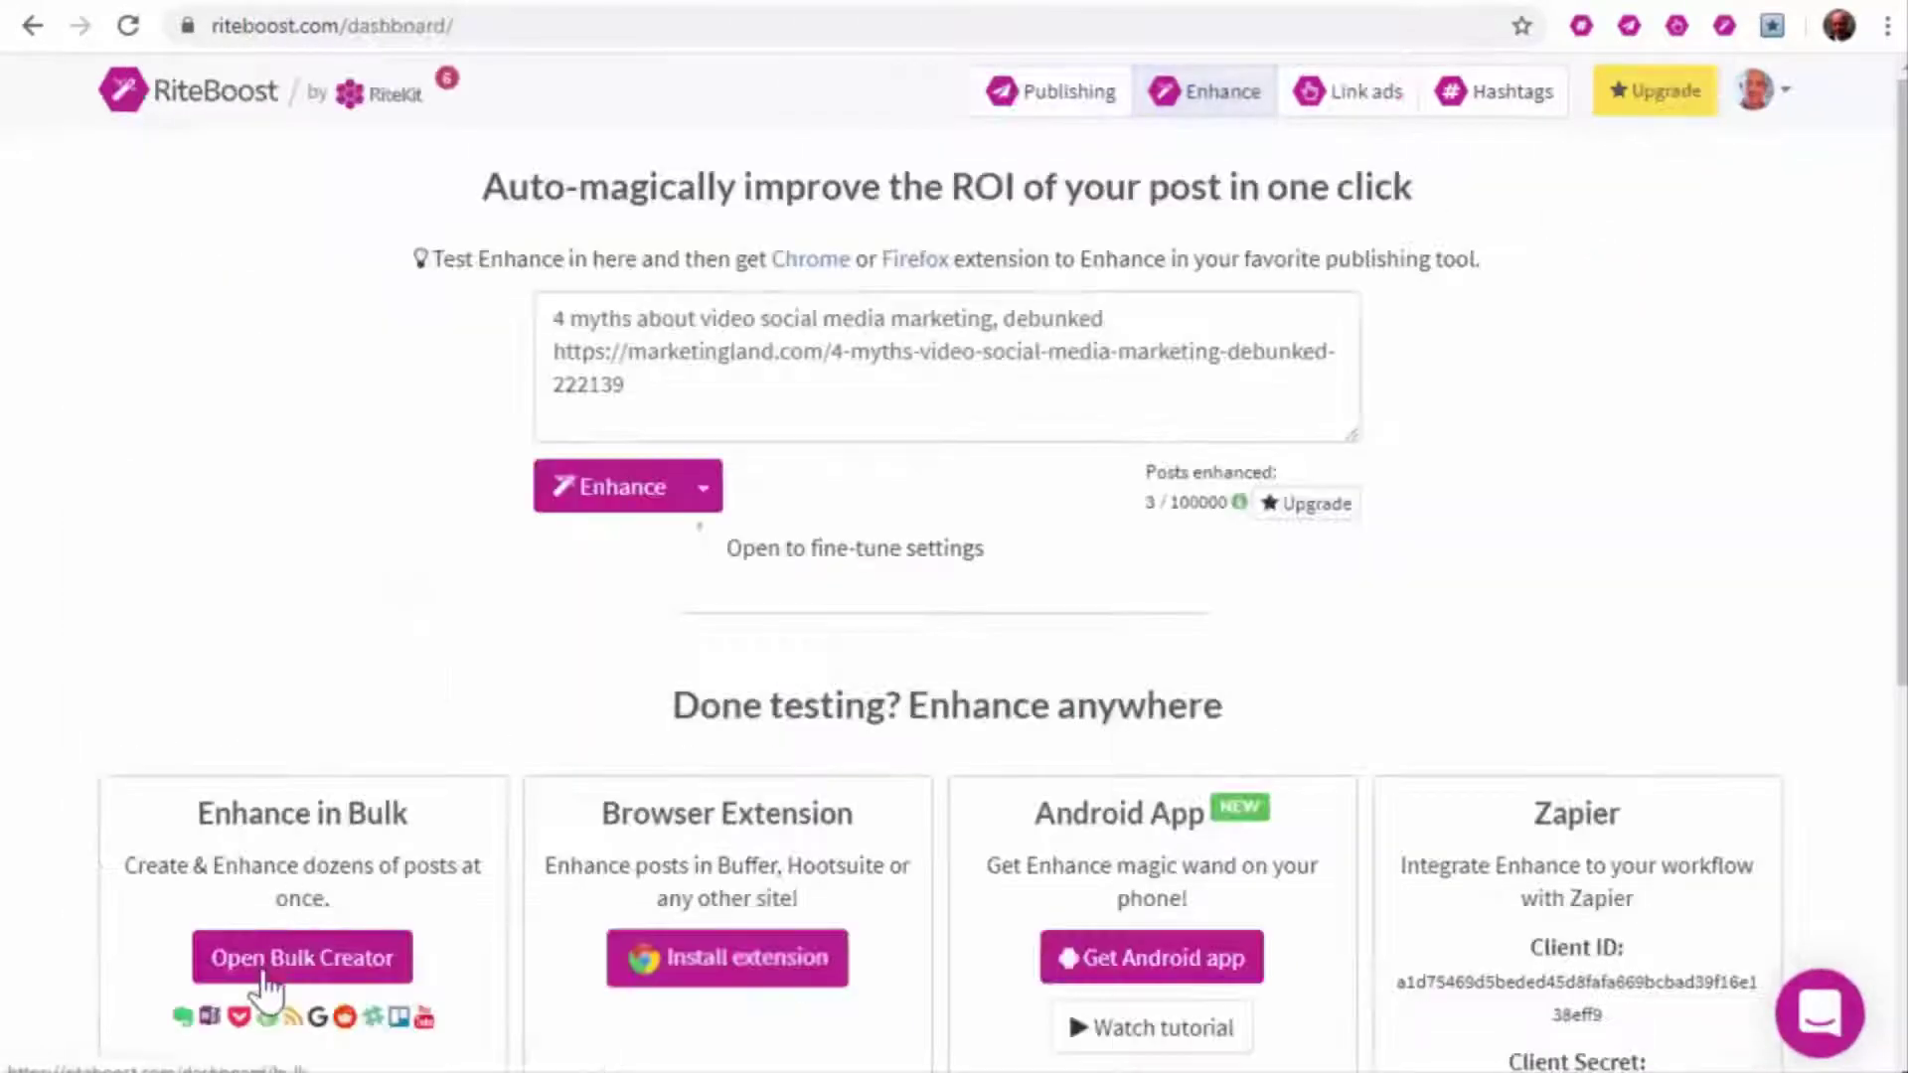
{"action": "left_click", "coordinate": [306, 957]}
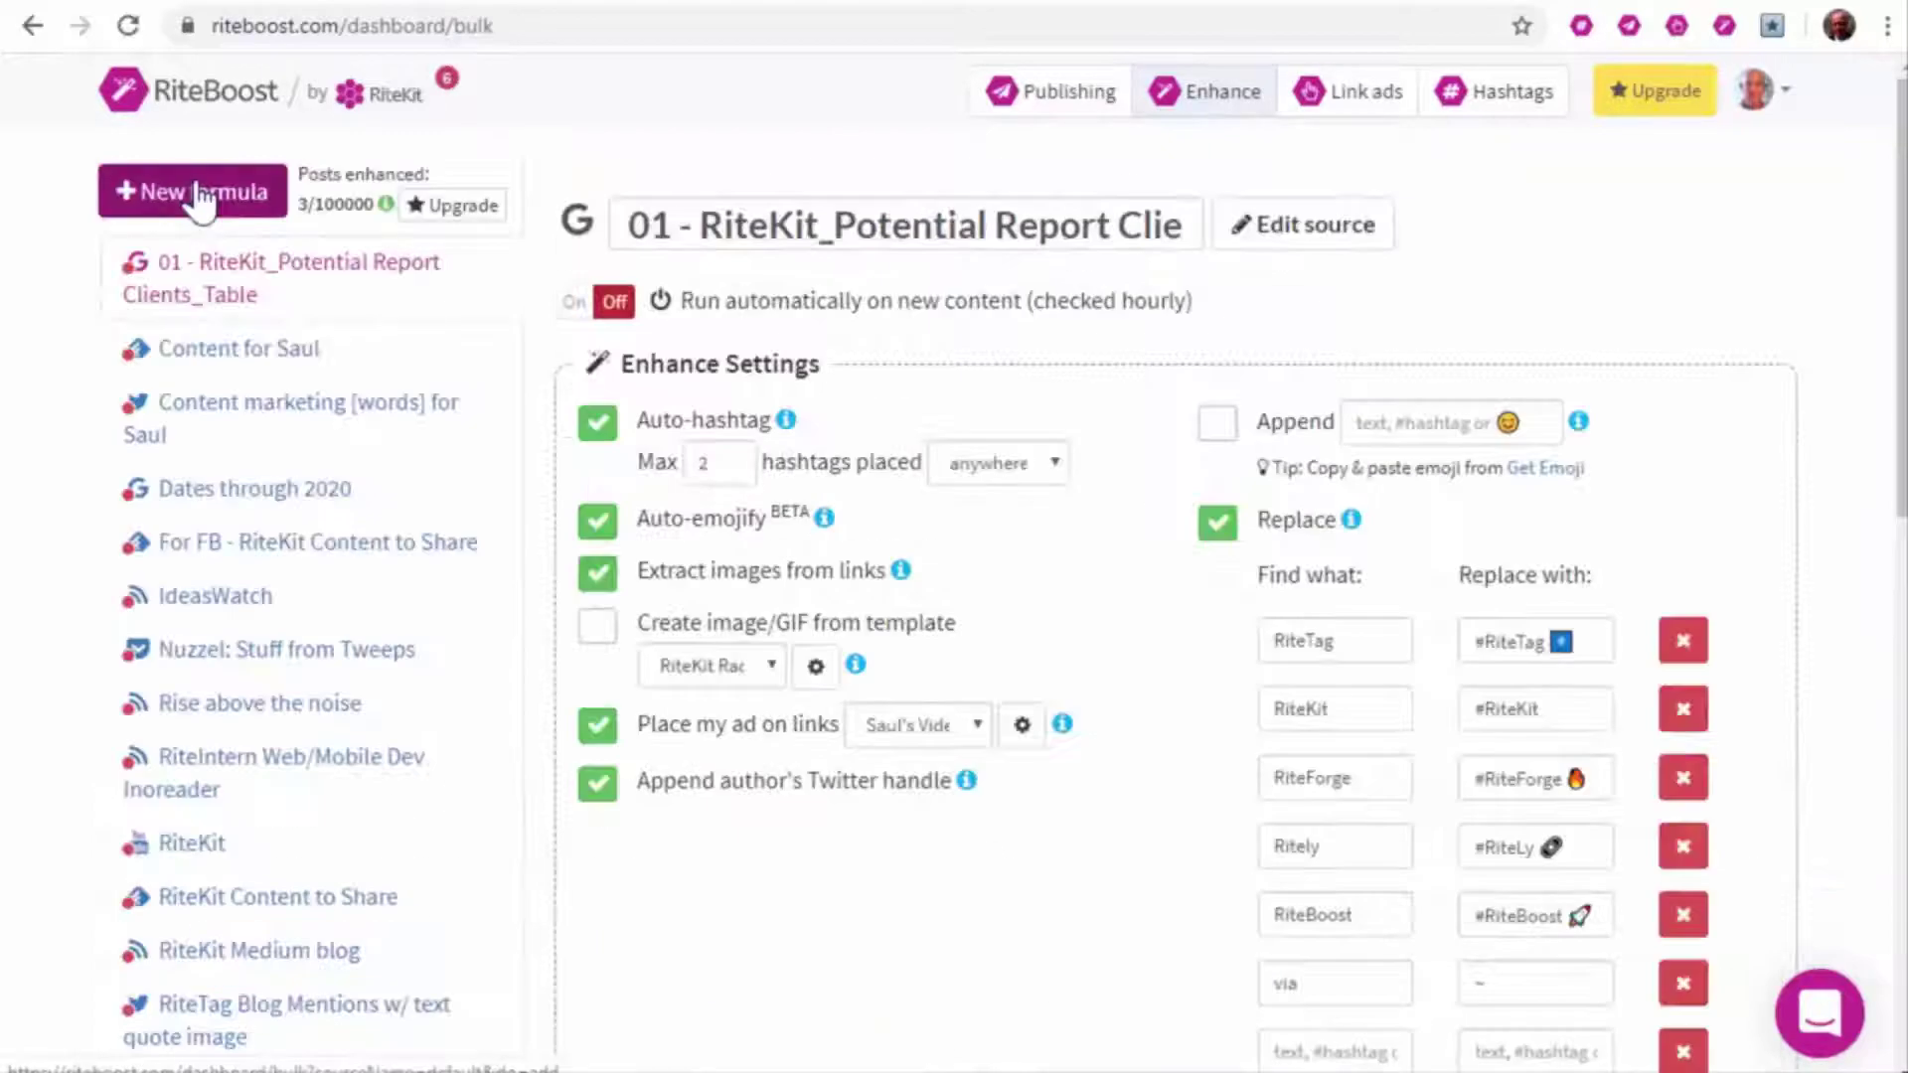
{"action": "left_click", "coordinate": [201, 194]}
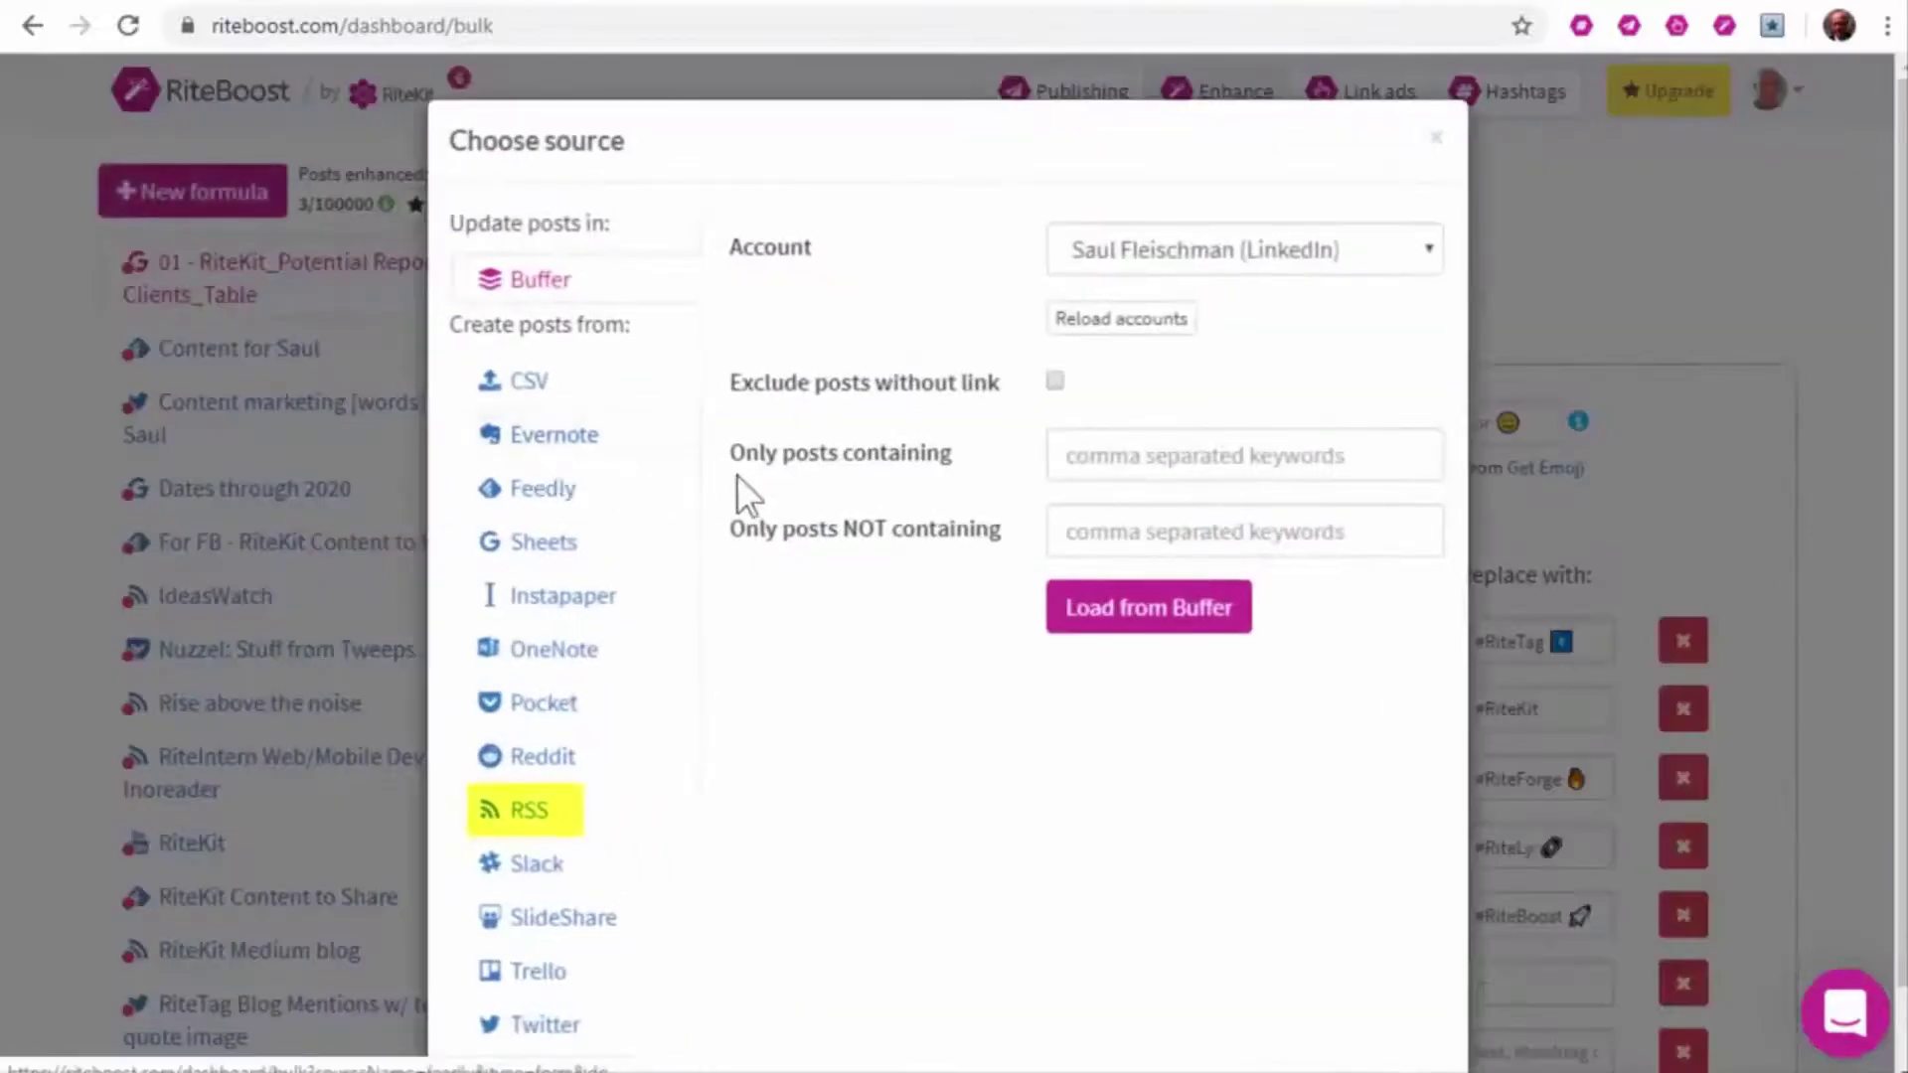
{"action": "left_click", "coordinate": [515, 812]}
{"action": "left_click", "coordinate": [1245, 248]}
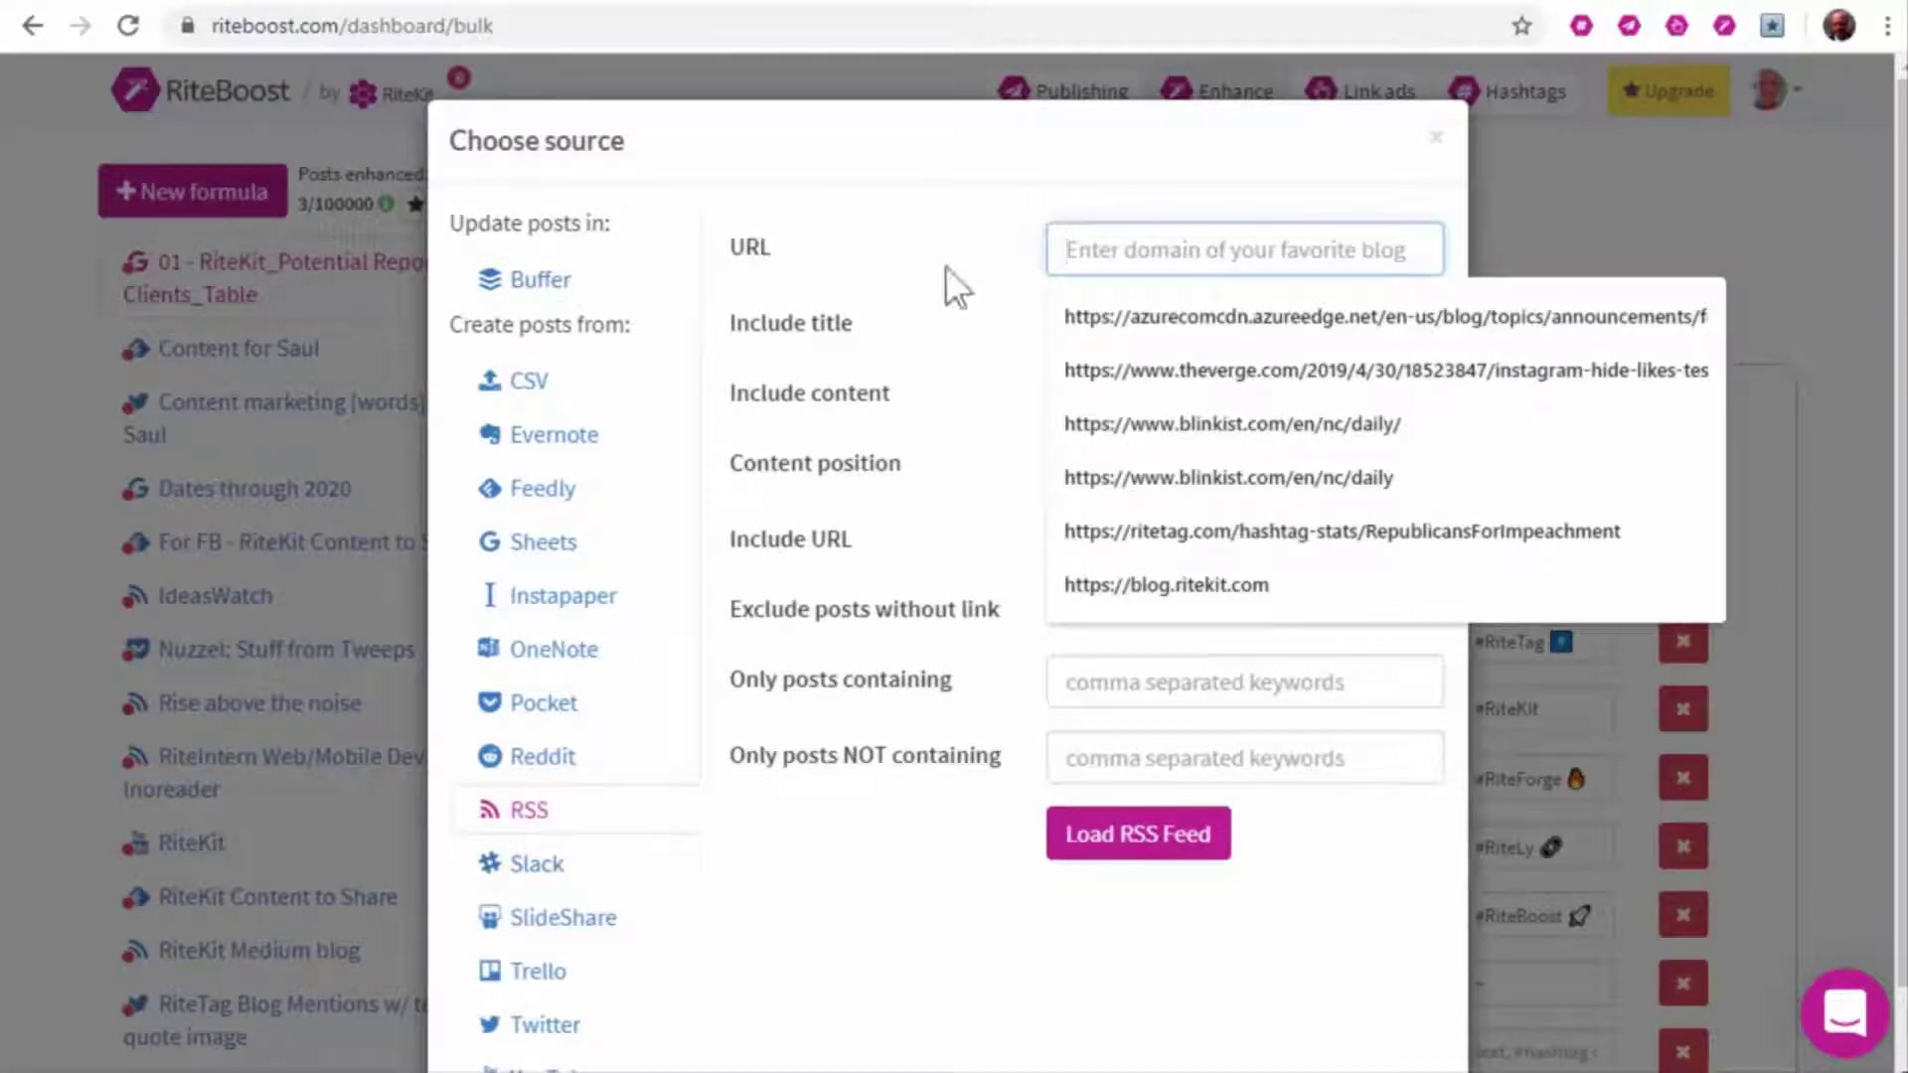
{"action": "left_click", "coordinate": [1204, 579]}
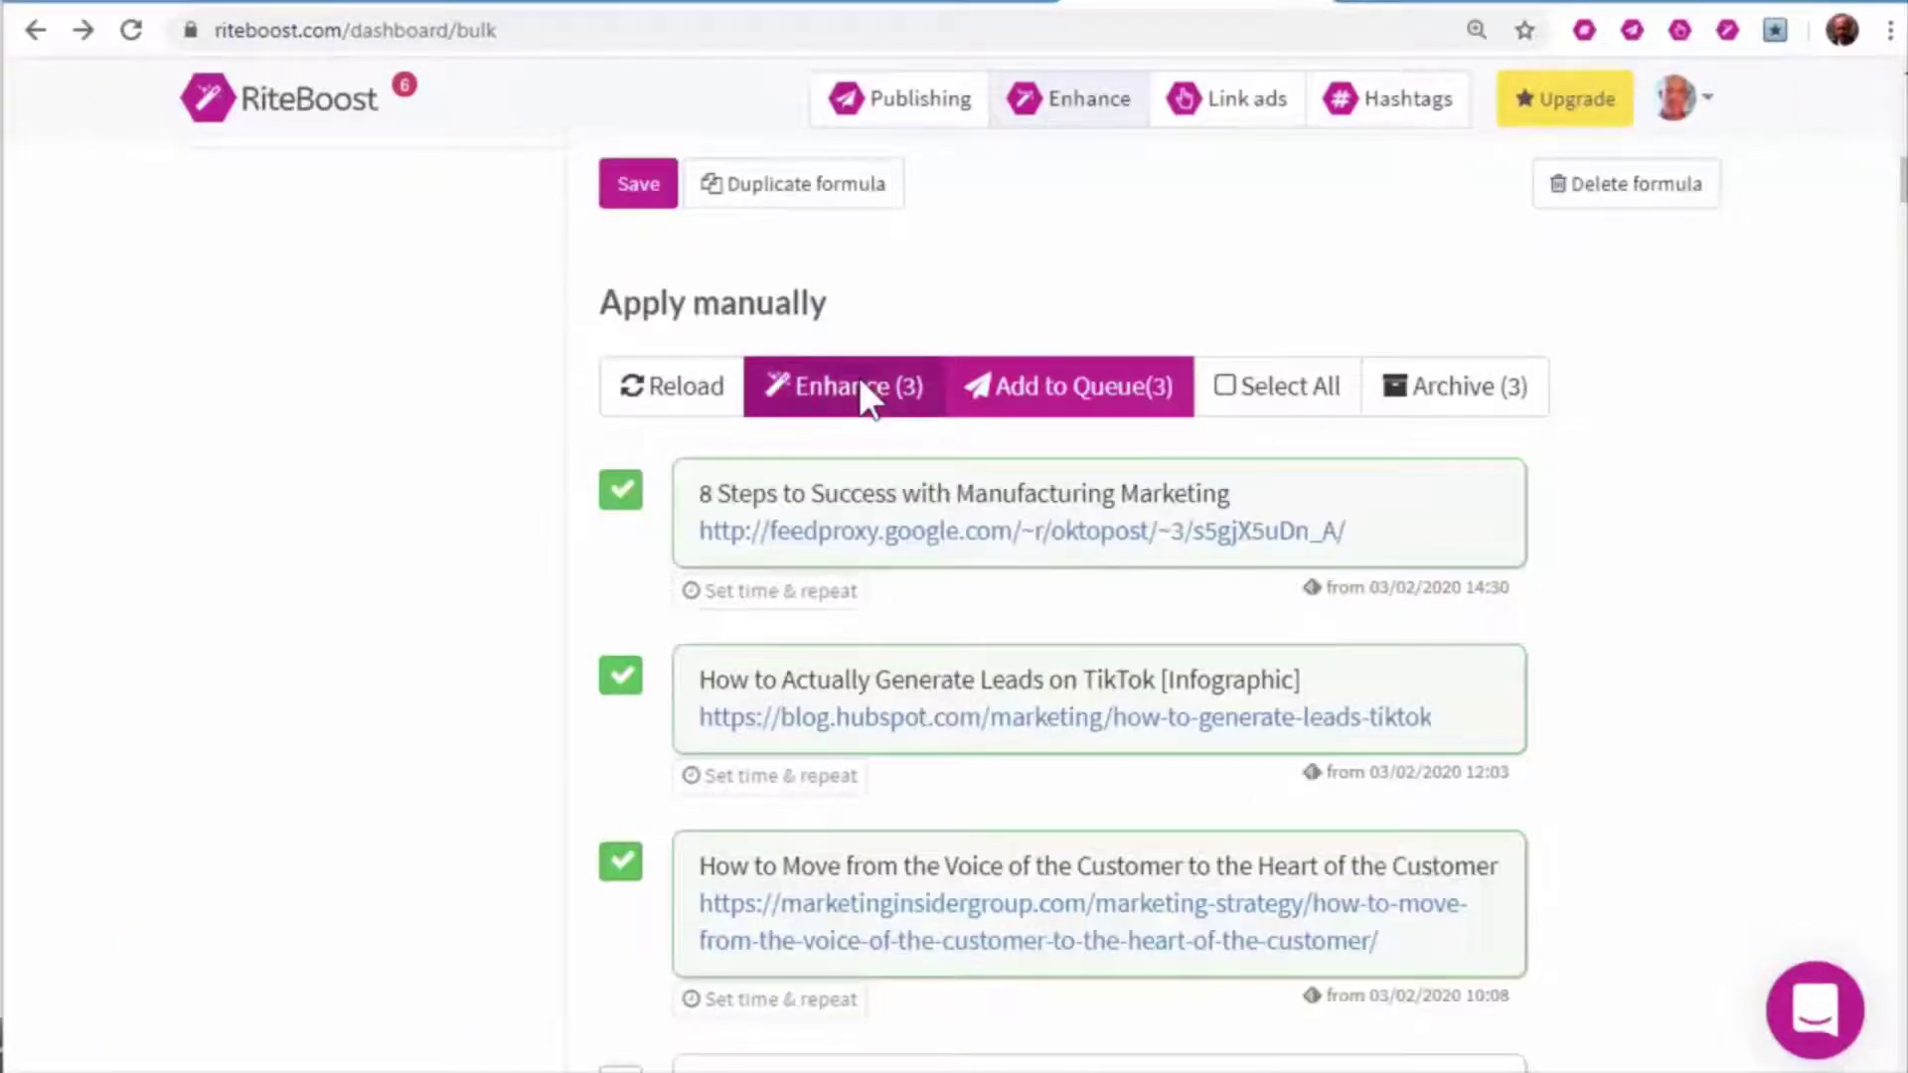
Apply manual enhancement to all three loaded feed posts
{"action": "left_click", "coordinate": [868, 396]}
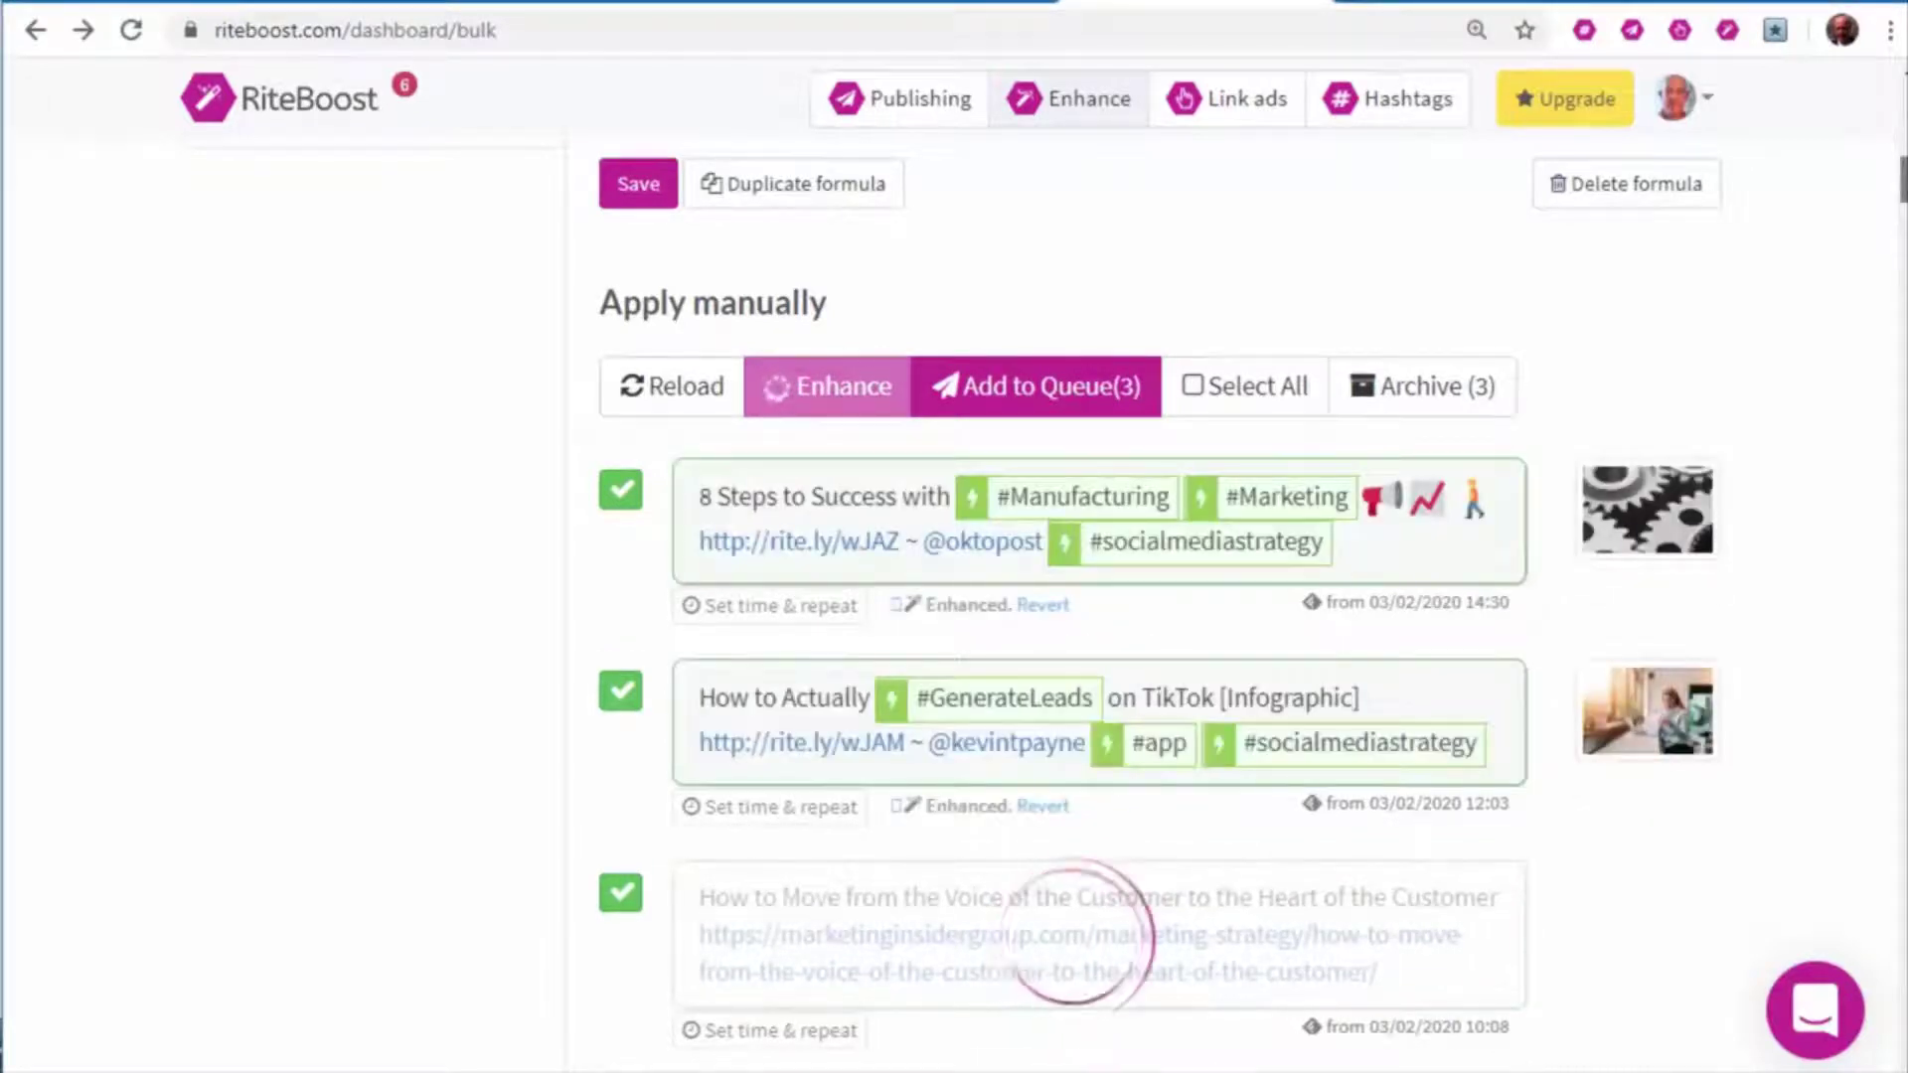
{"action": "scroll", "coordinate": [1043, 596], "scroll_direction": "up", "scroll_amount": 1}
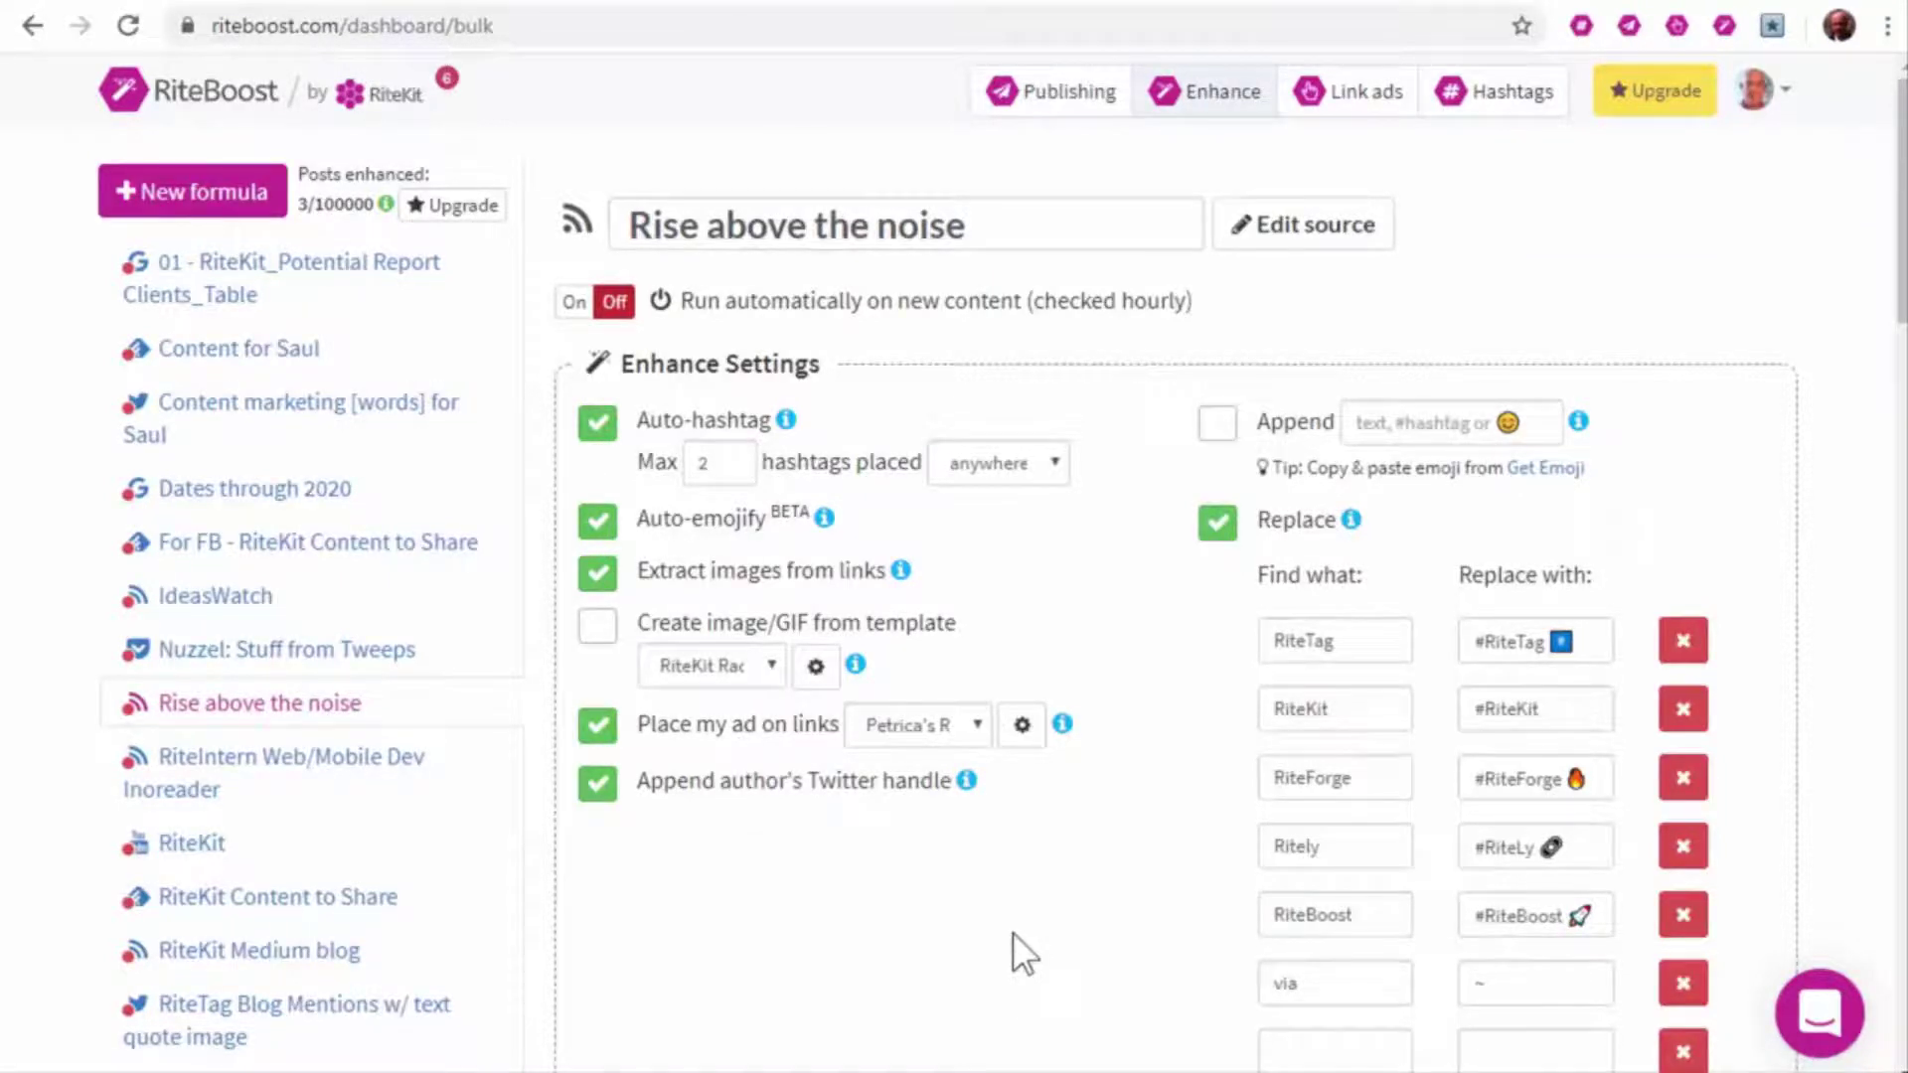
{"action": "scroll", "coordinate": [1012, 932], "scroll_direction": "down", "scroll_amount": 3}
{"action": "scroll", "coordinate": [928, 794], "scroll_direction": "down", "scroll_amount": 3}
Save the formula, queue to the RiteKit Facebook page, and stop appending author handles
{"action": "left_click", "coordinate": [588, 691]}
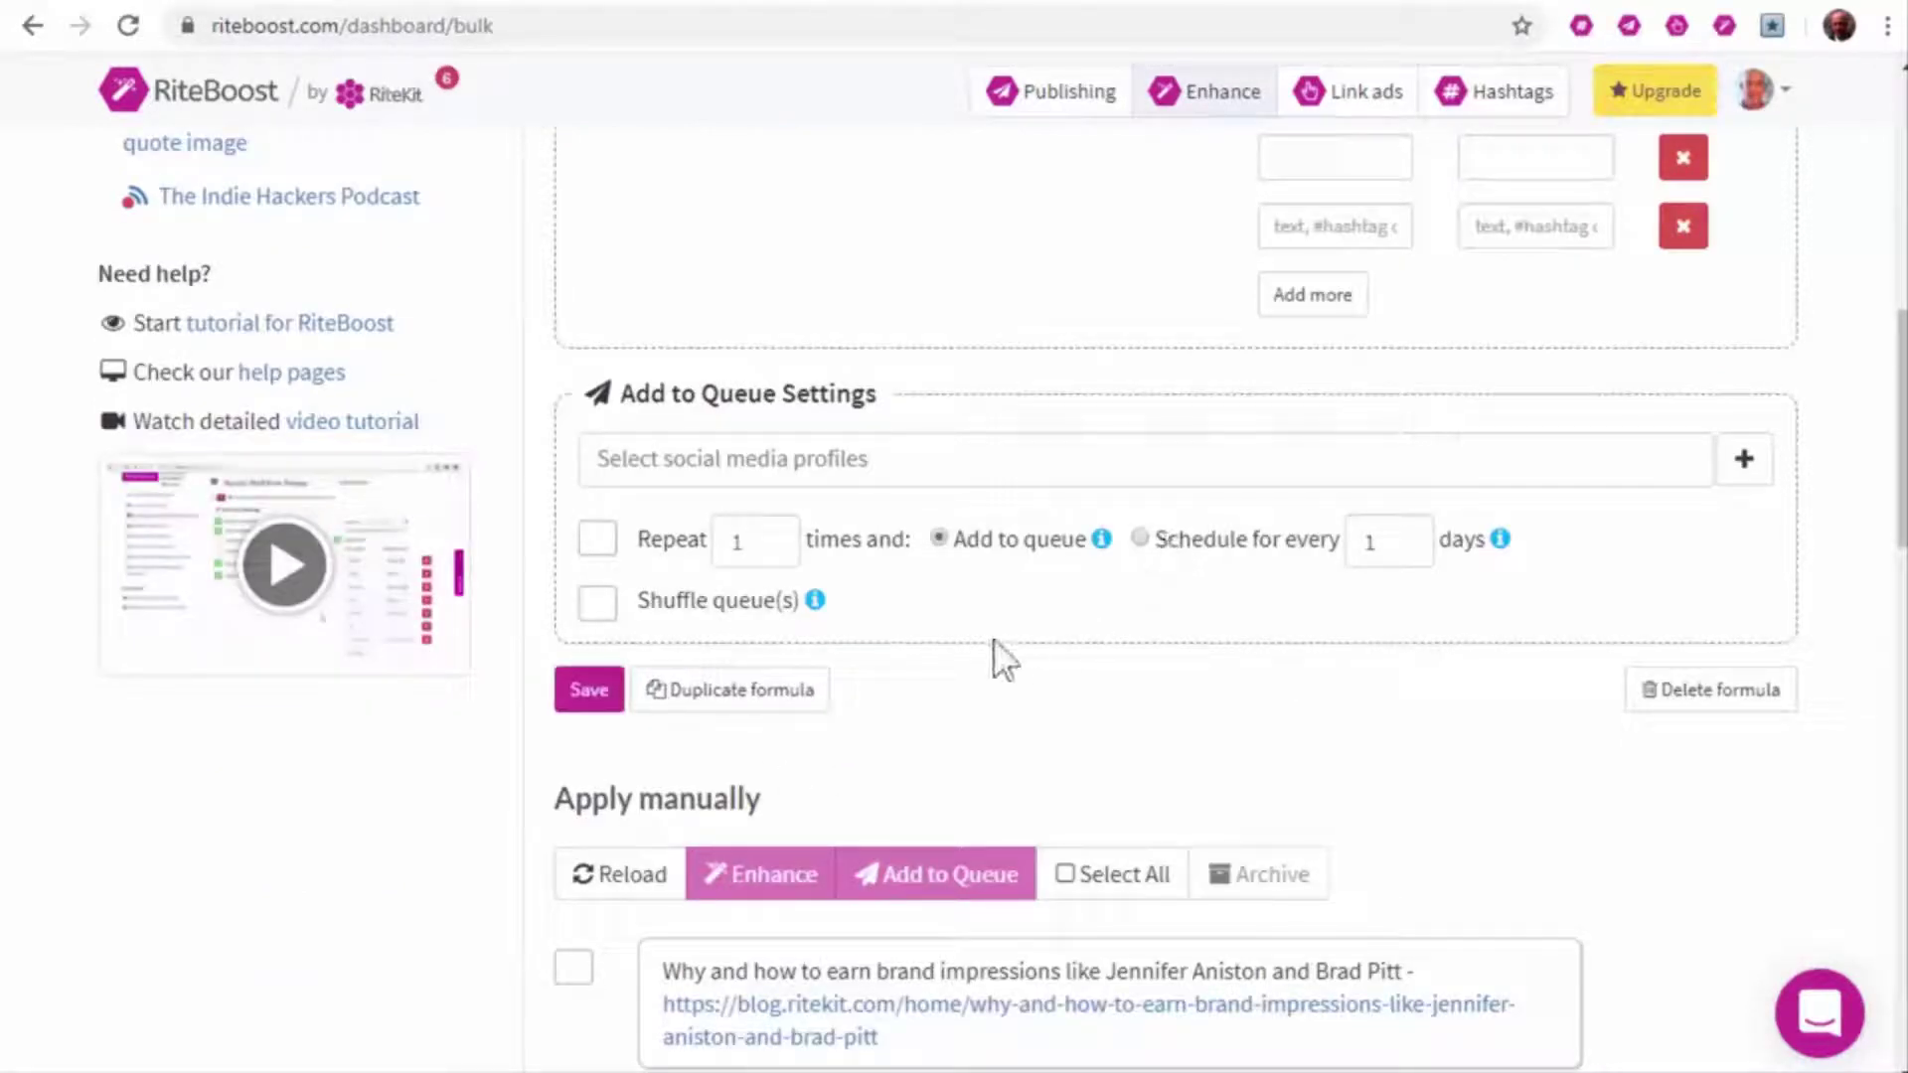
{"action": "scroll", "coordinate": [1070, 642], "scroll_direction": "up", "scroll_amount": 2}
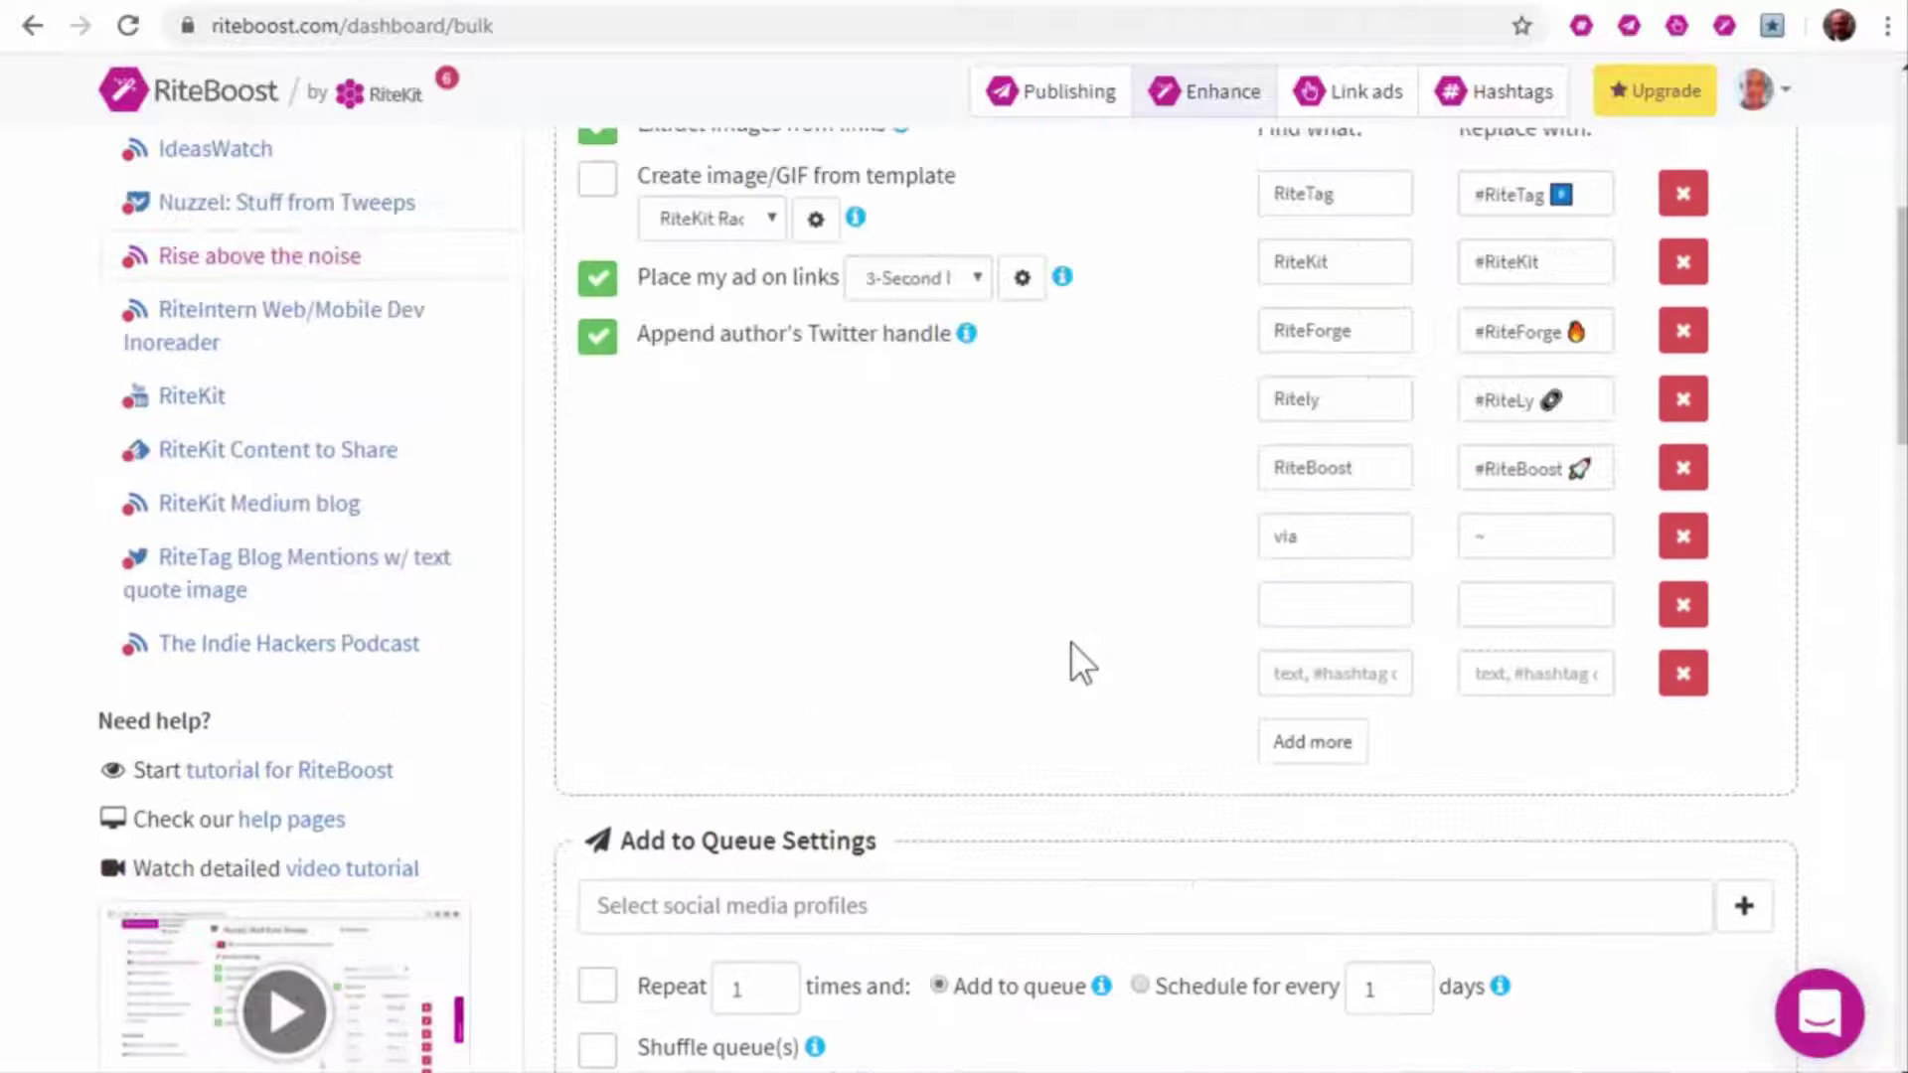
{"action": "left_click", "coordinate": [834, 902]}
{"action": "scroll", "coordinate": [835, 903], "scroll_direction": "up", "scroll_amount": 1}
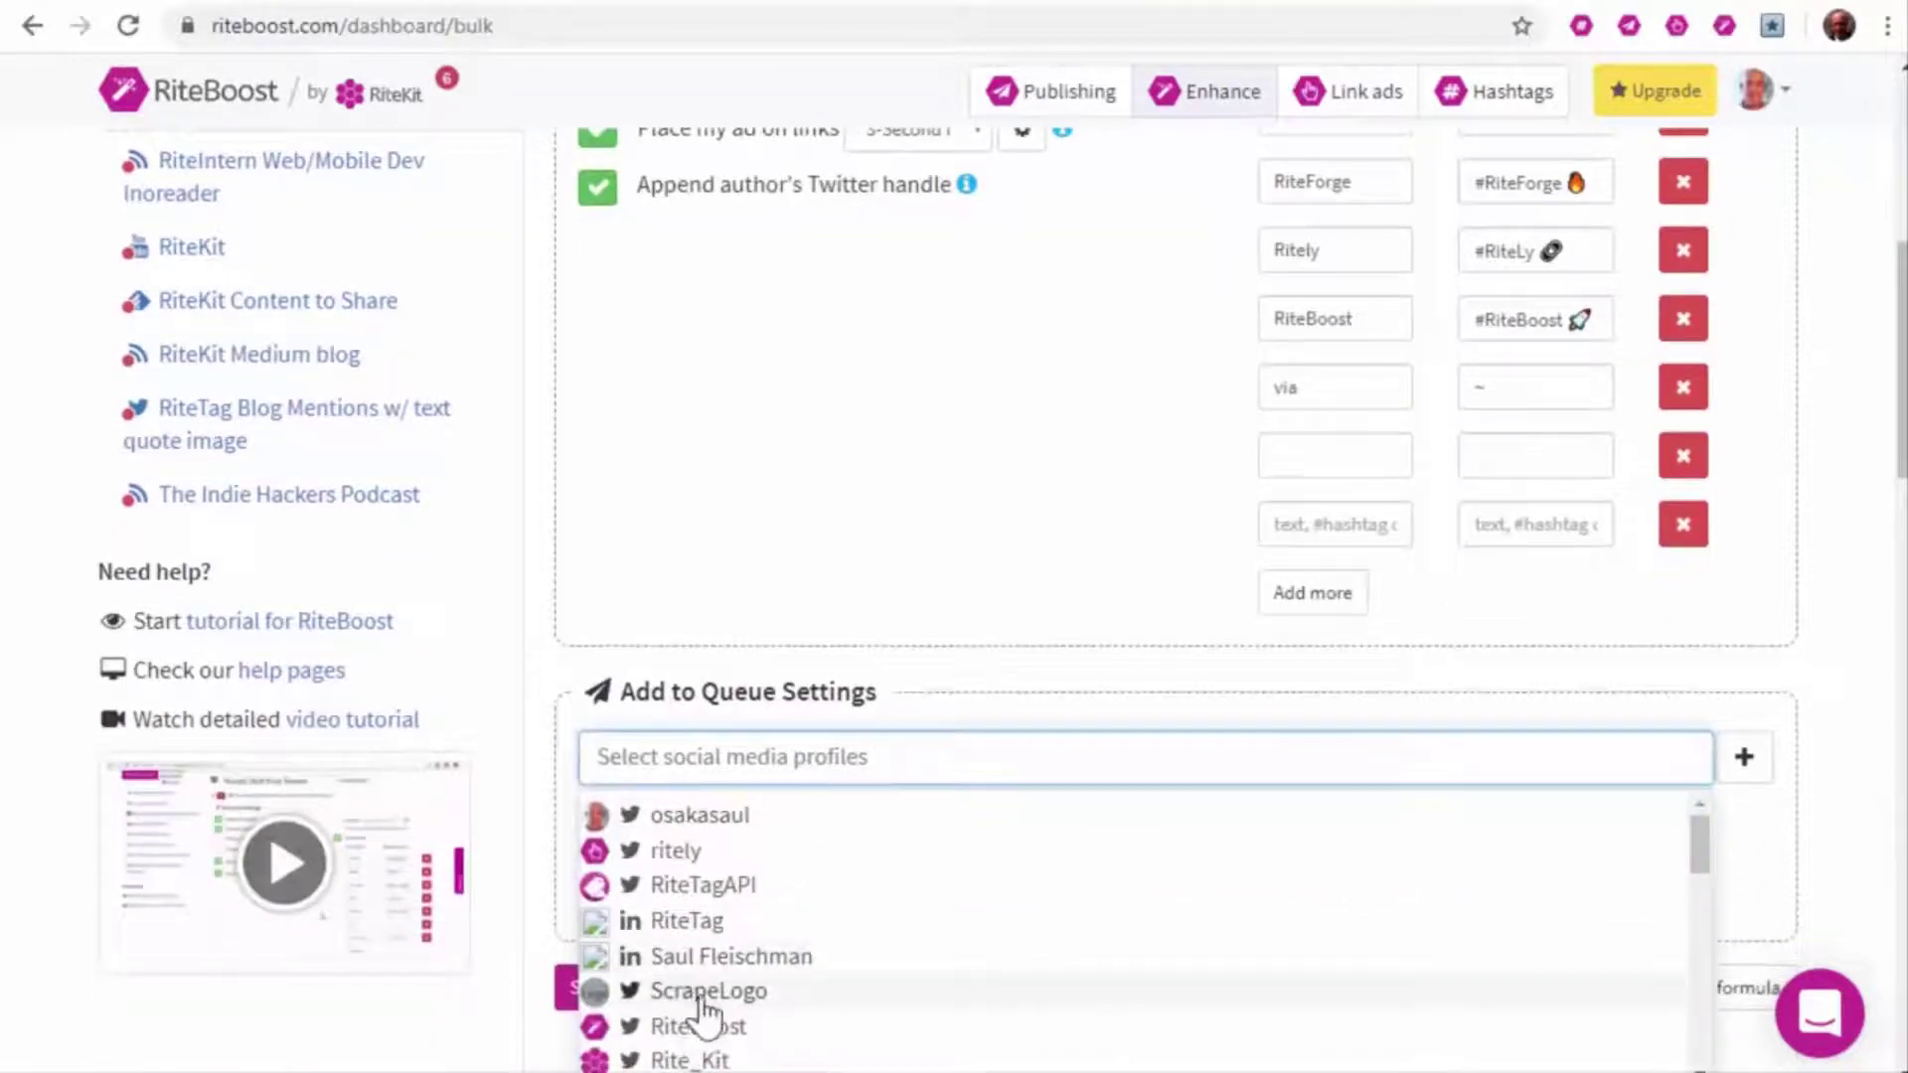
{"action": "scroll", "coordinate": [700, 1014], "scroll_direction": "down", "scroll_amount": 3}
{"action": "left_click", "coordinate": [688, 901]}
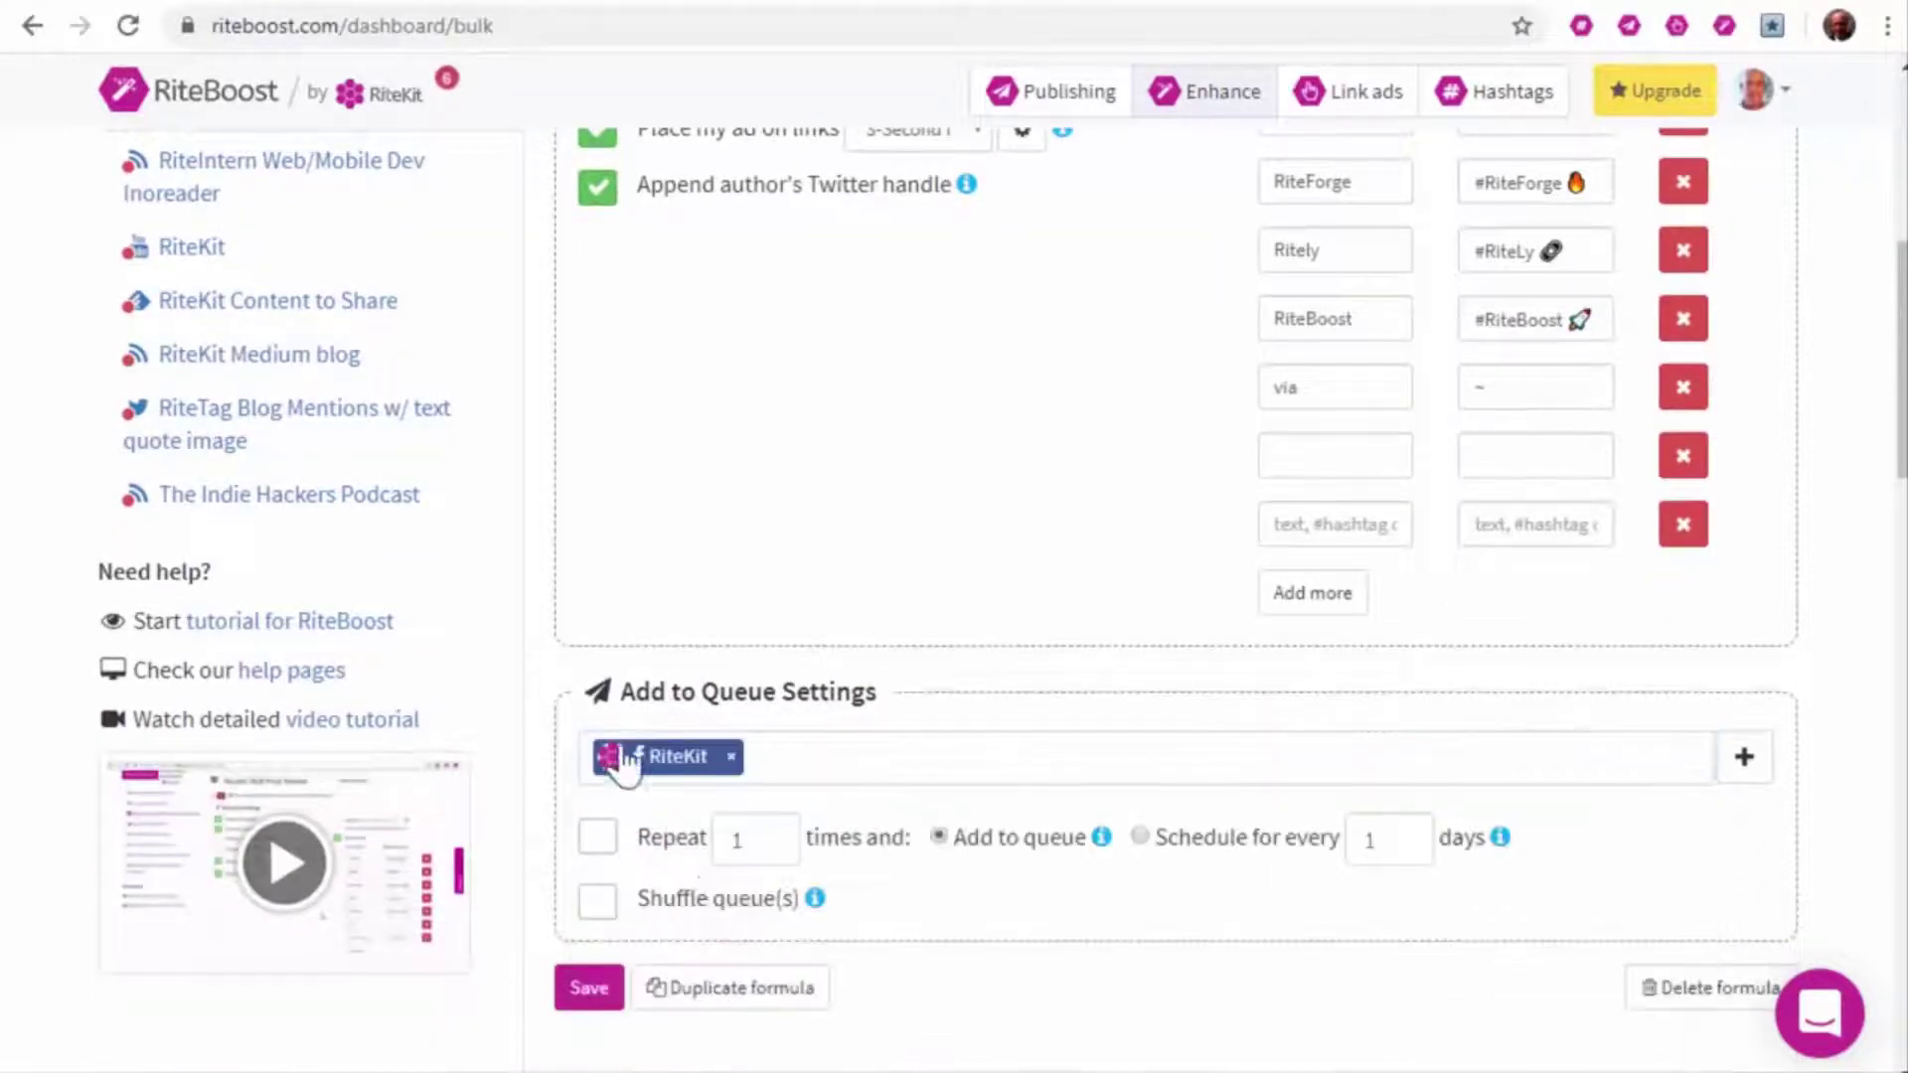
{"action": "left_click", "coordinate": [598, 190]}
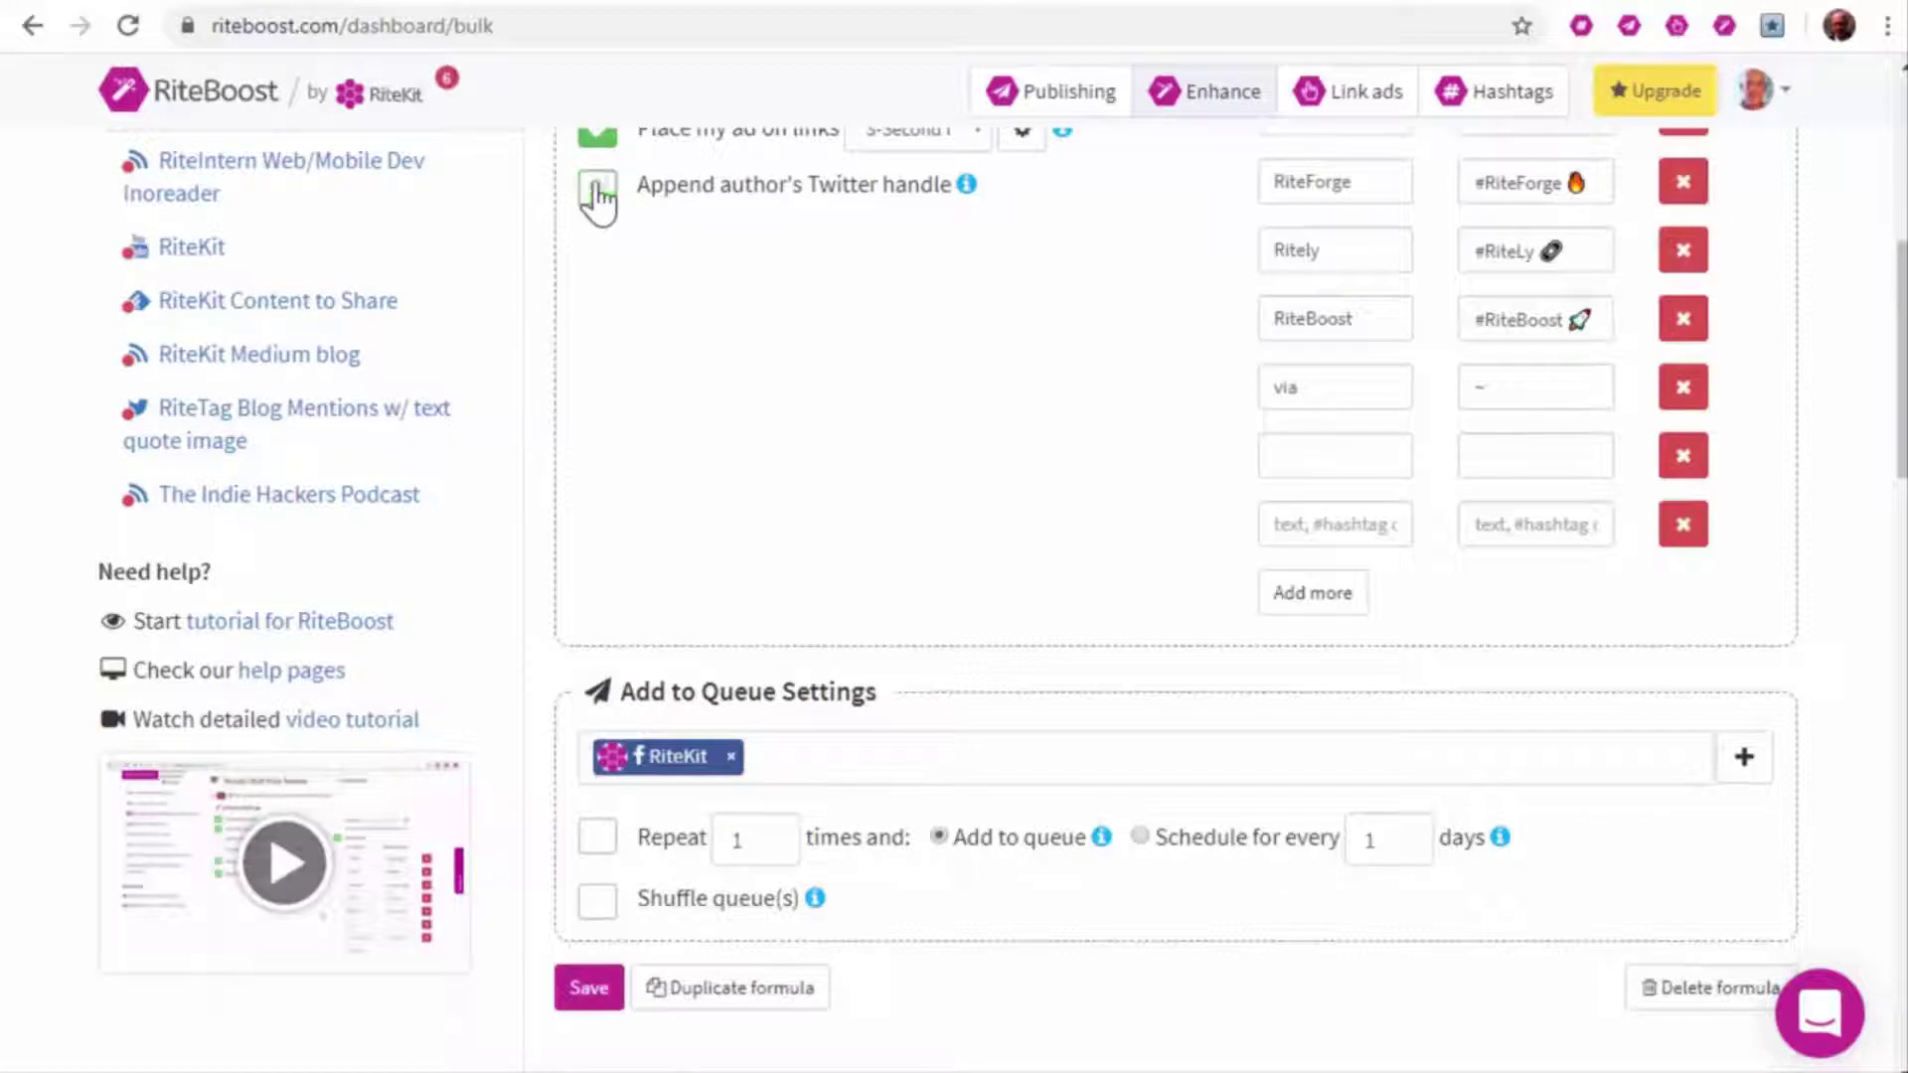
Swap the RiteKit profile for ritely, re-enable the author's Twitter handle, and save
{"action": "left_click", "coordinate": [729, 757]}
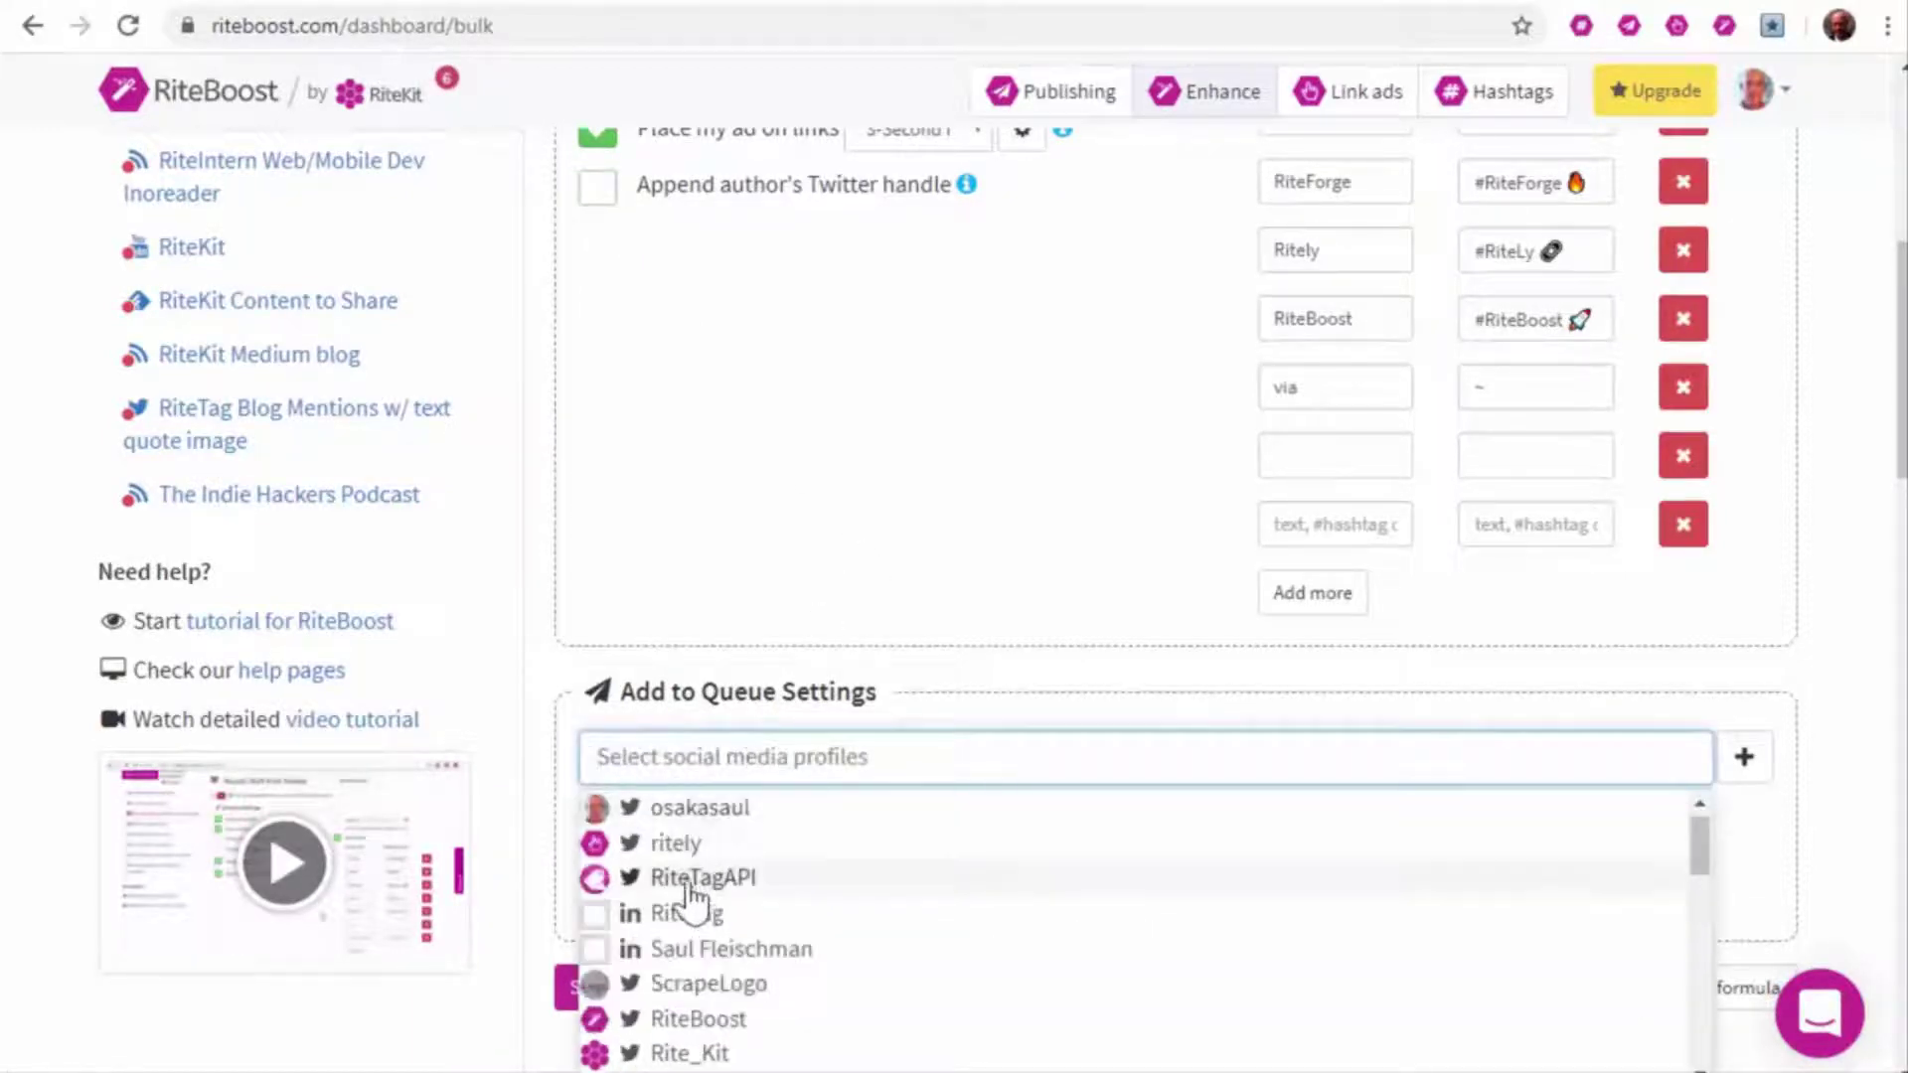
{"action": "left_click", "coordinate": [676, 842]}
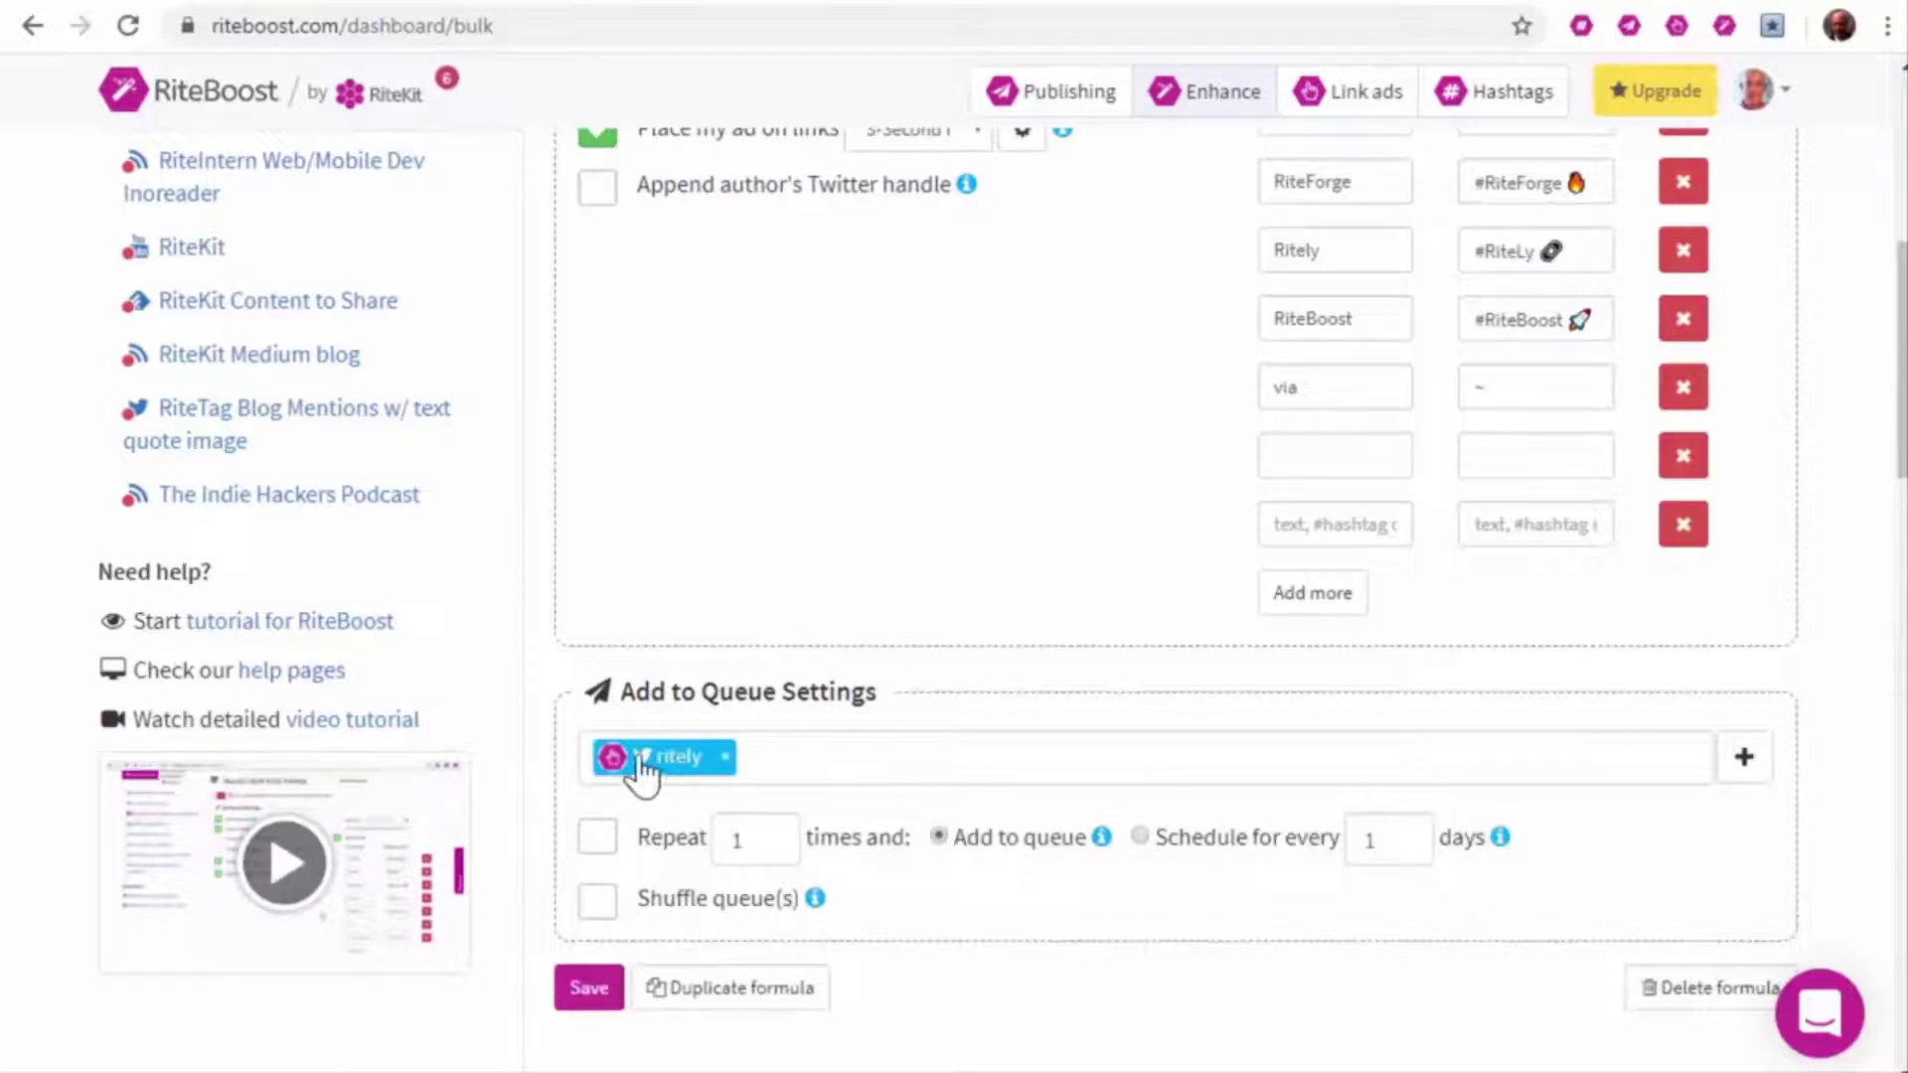
{"action": "left_click", "coordinate": [597, 188]}
{"action": "left_click", "coordinate": [592, 990]}
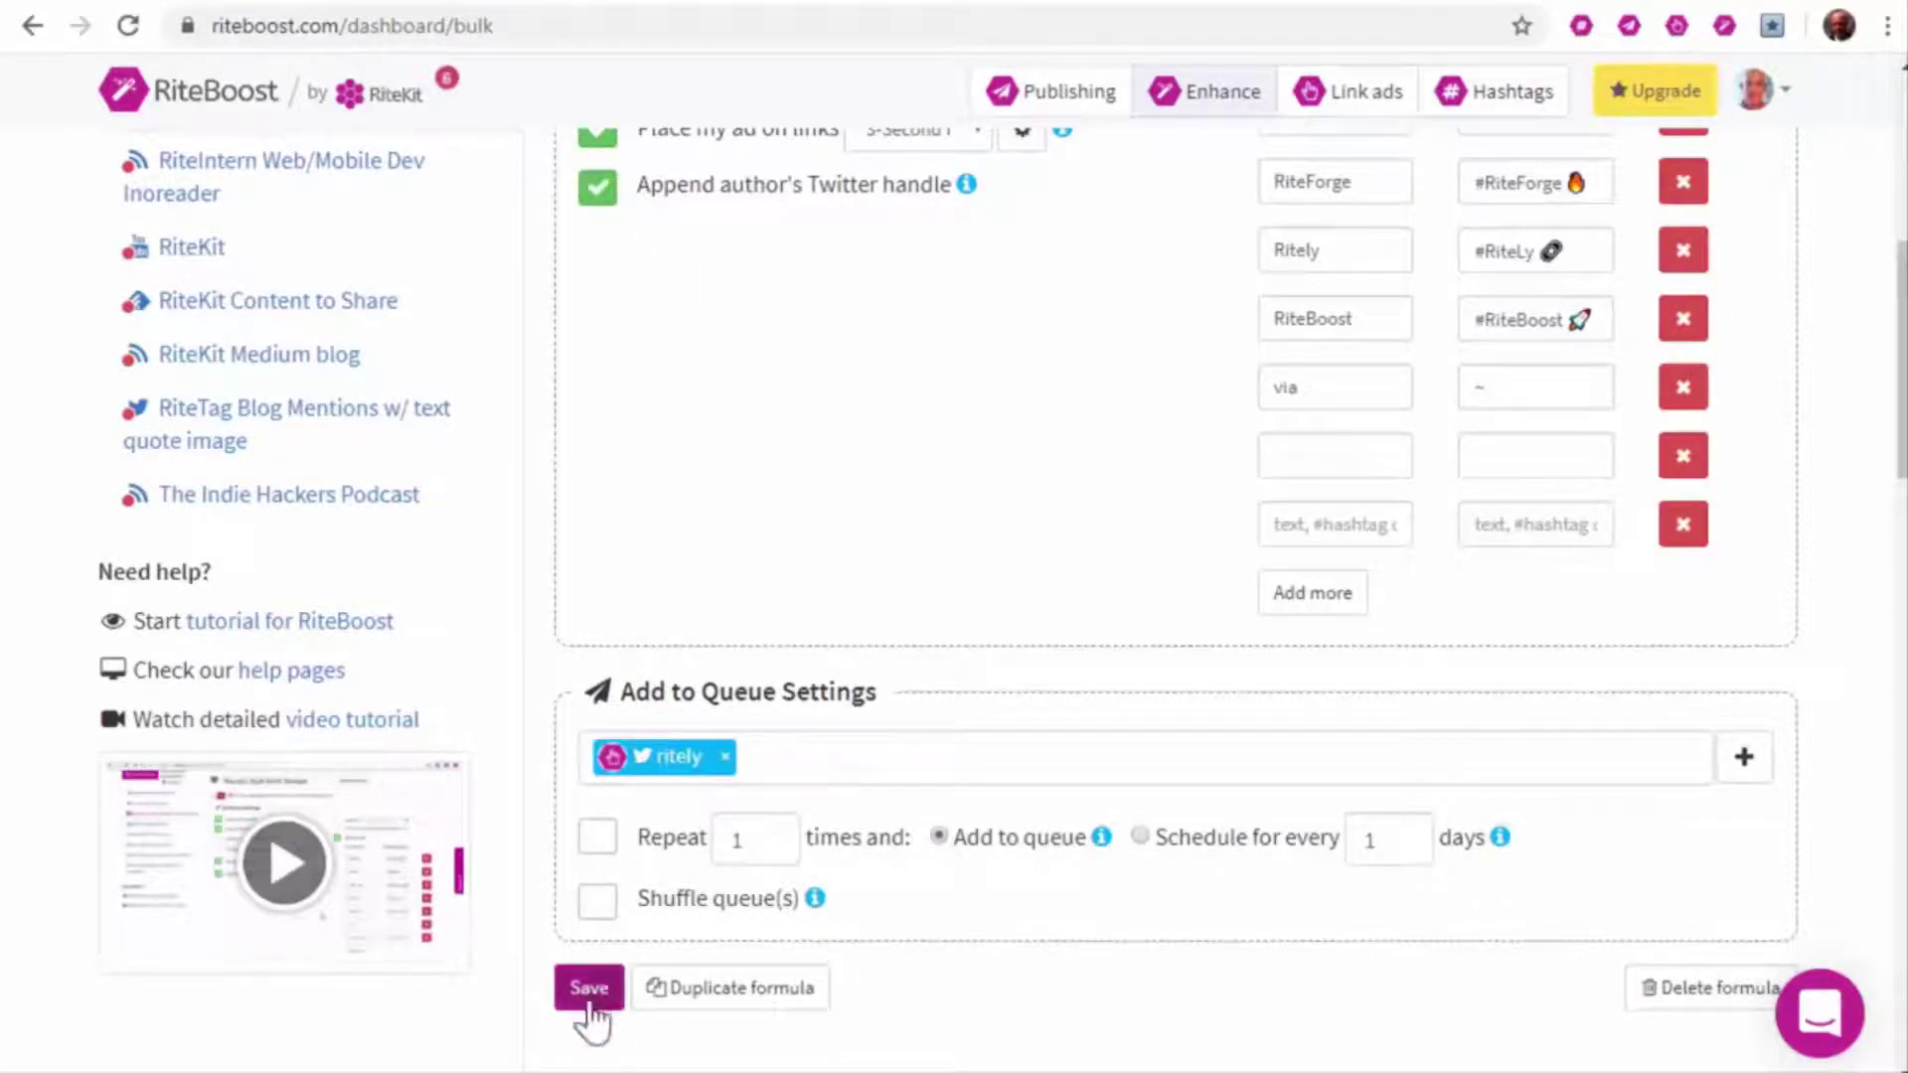
{"action": "scroll", "coordinate": [985, 1043], "scroll_direction": "down", "scroll_amount": 5}
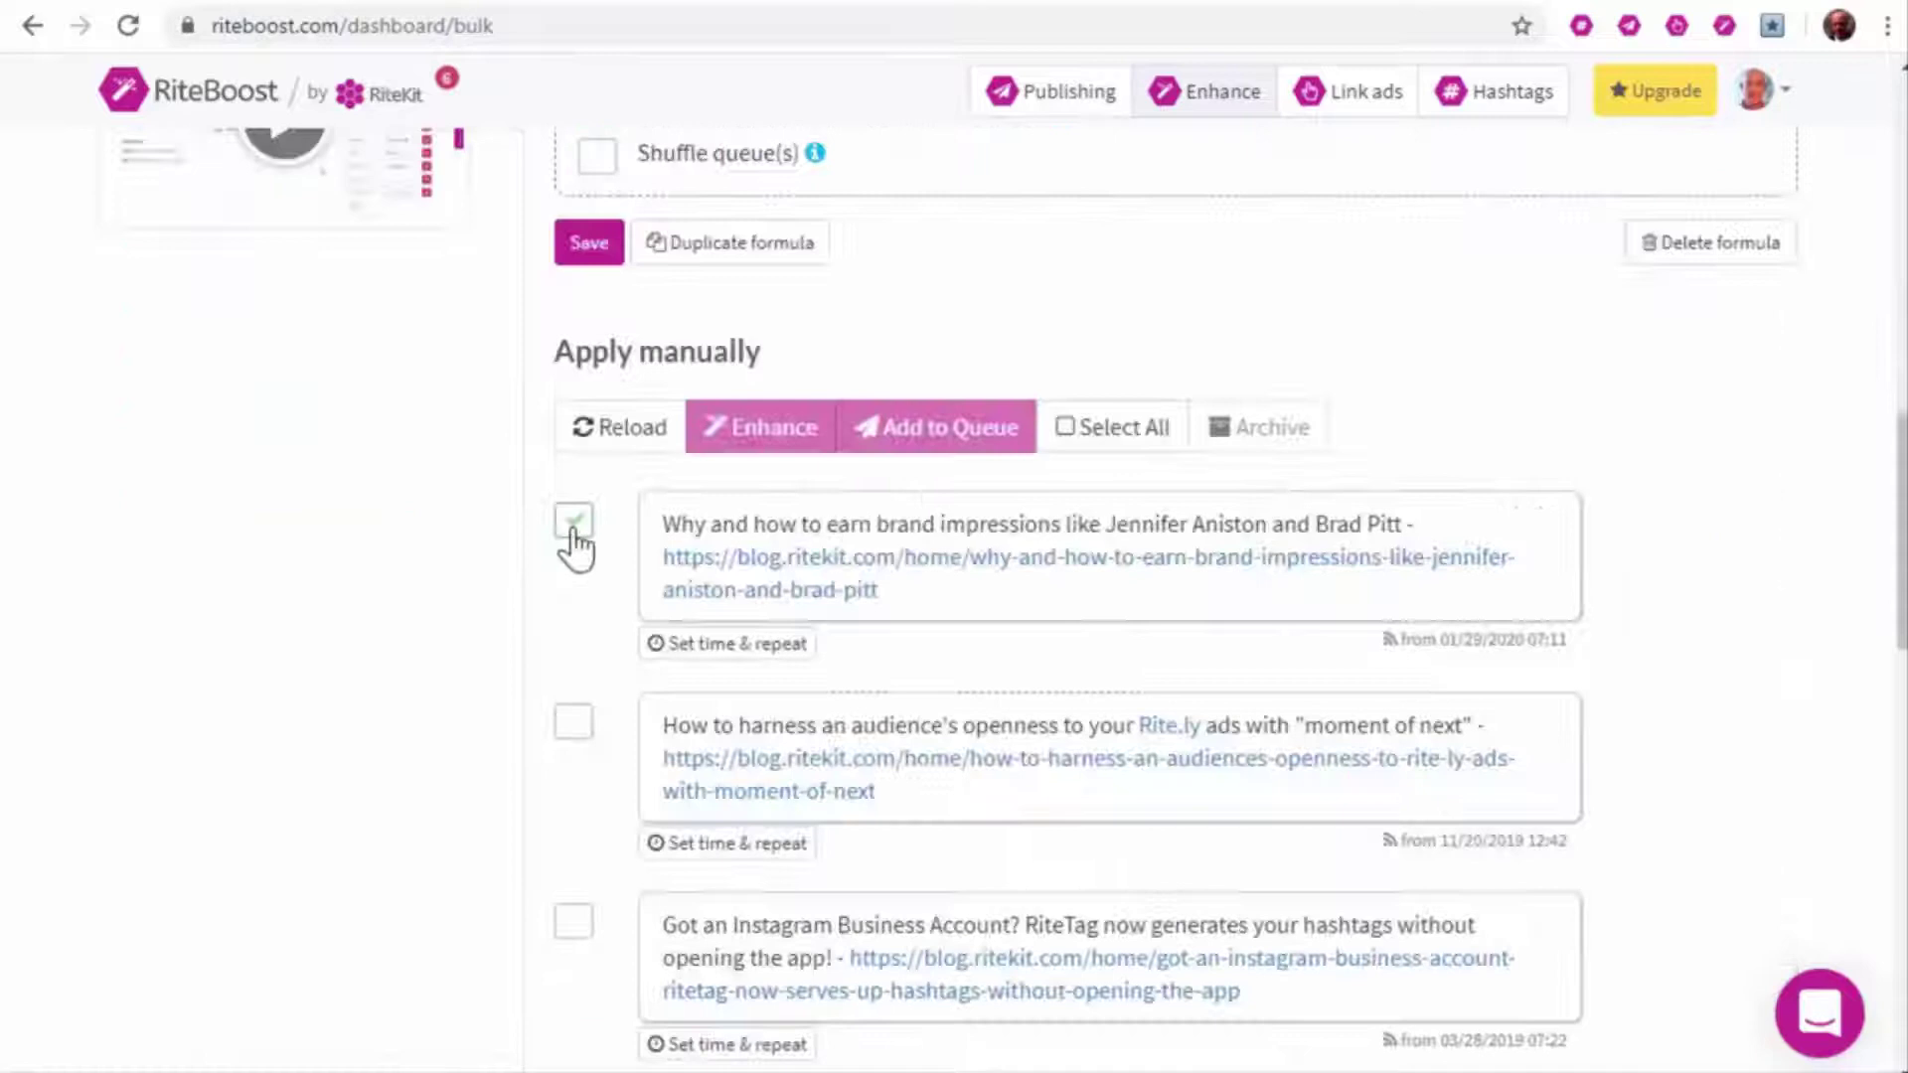
Reload the source articles and archive the Through The Lens and Amazing Hawaiian House posts
{"action": "left_click", "coordinate": [573, 520]}
{"action": "left_click", "coordinate": [574, 723]}
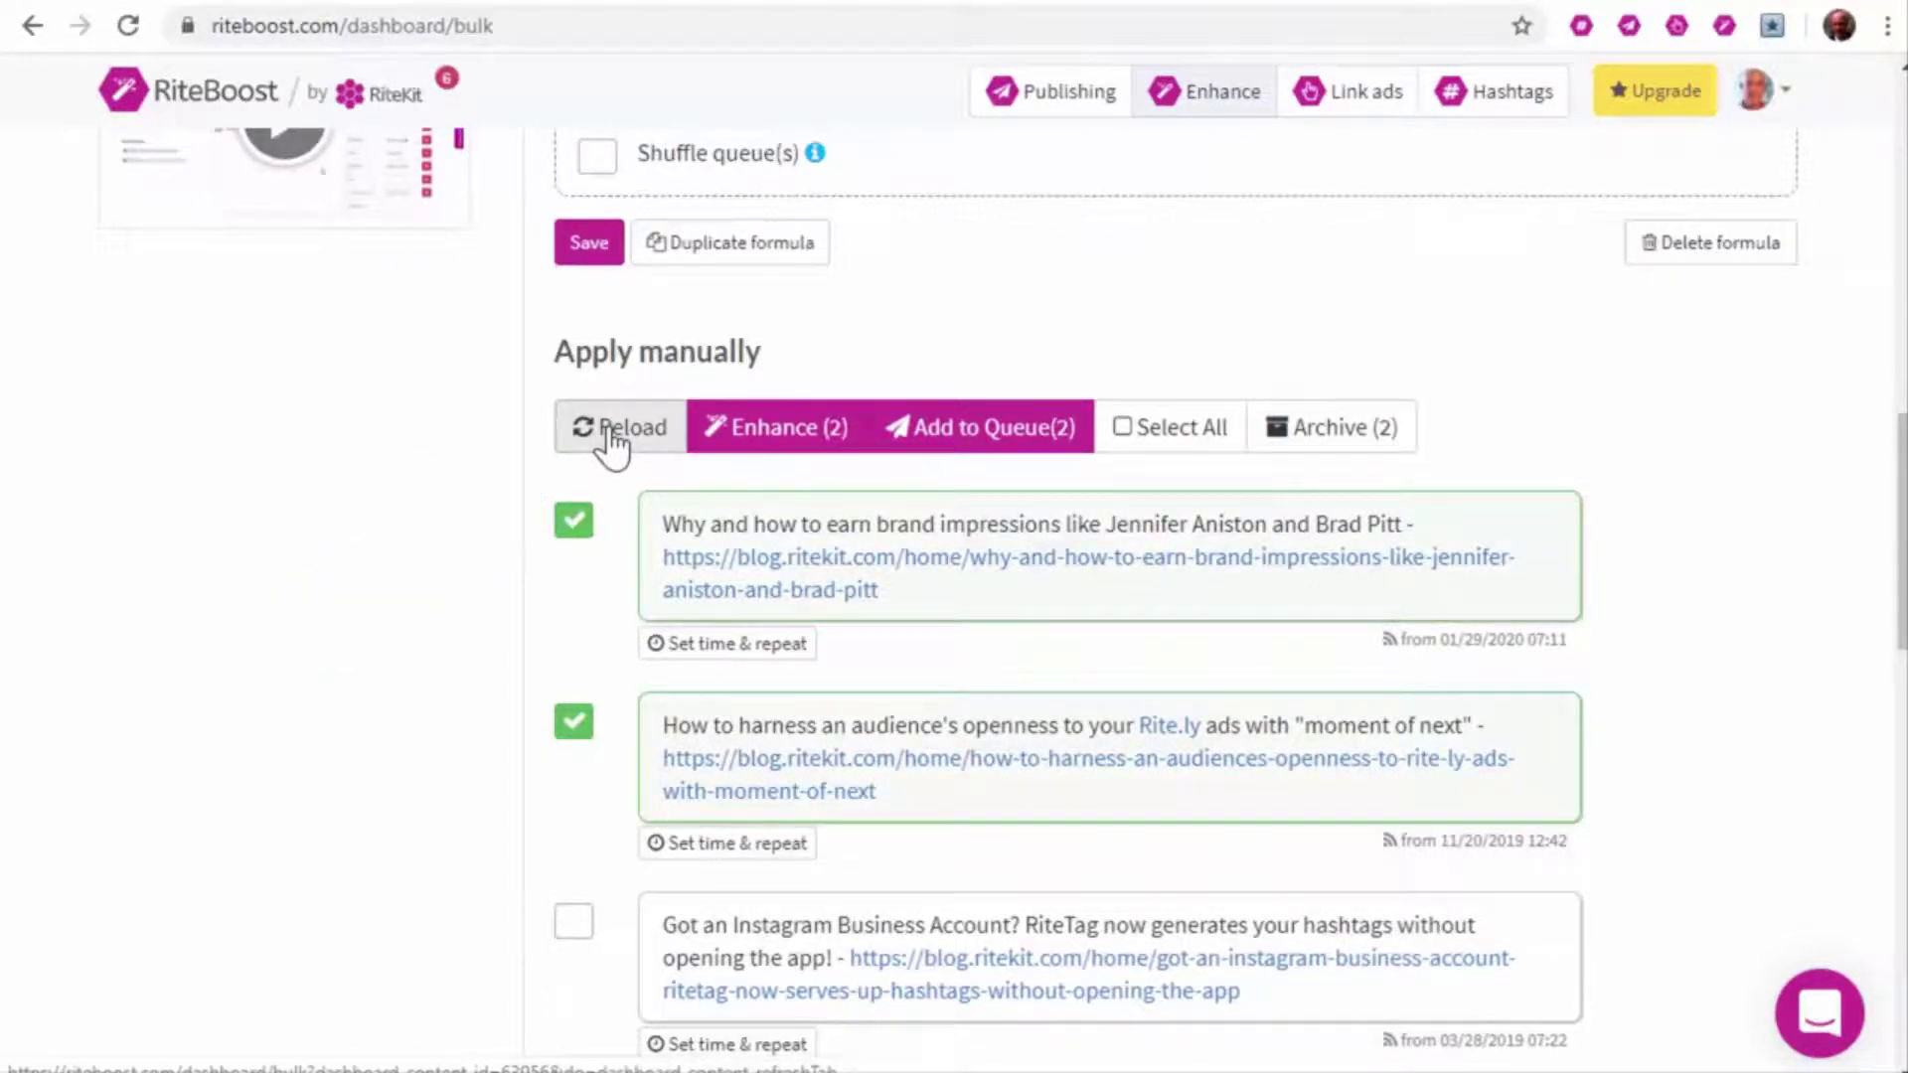
{"action": "left_click", "coordinate": [612, 443]}
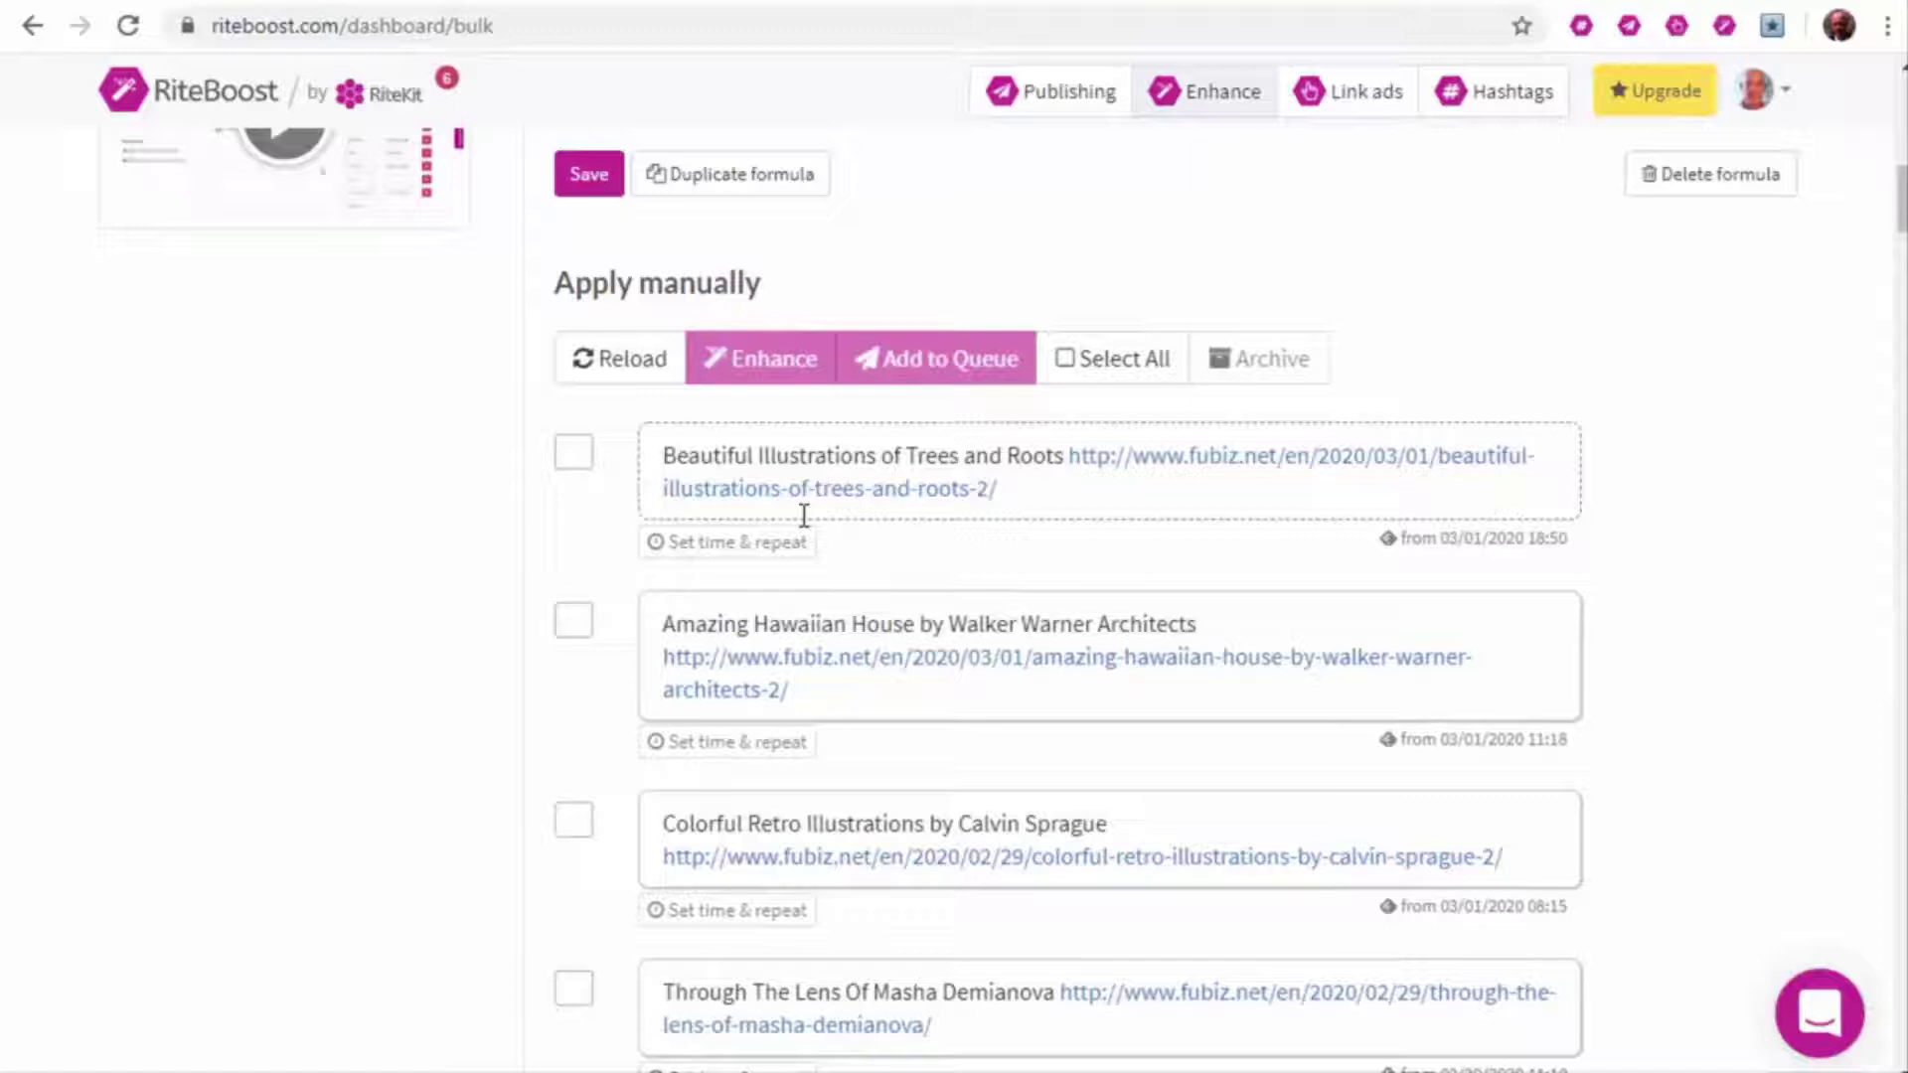
{"action": "left_click", "coordinate": [574, 992]}
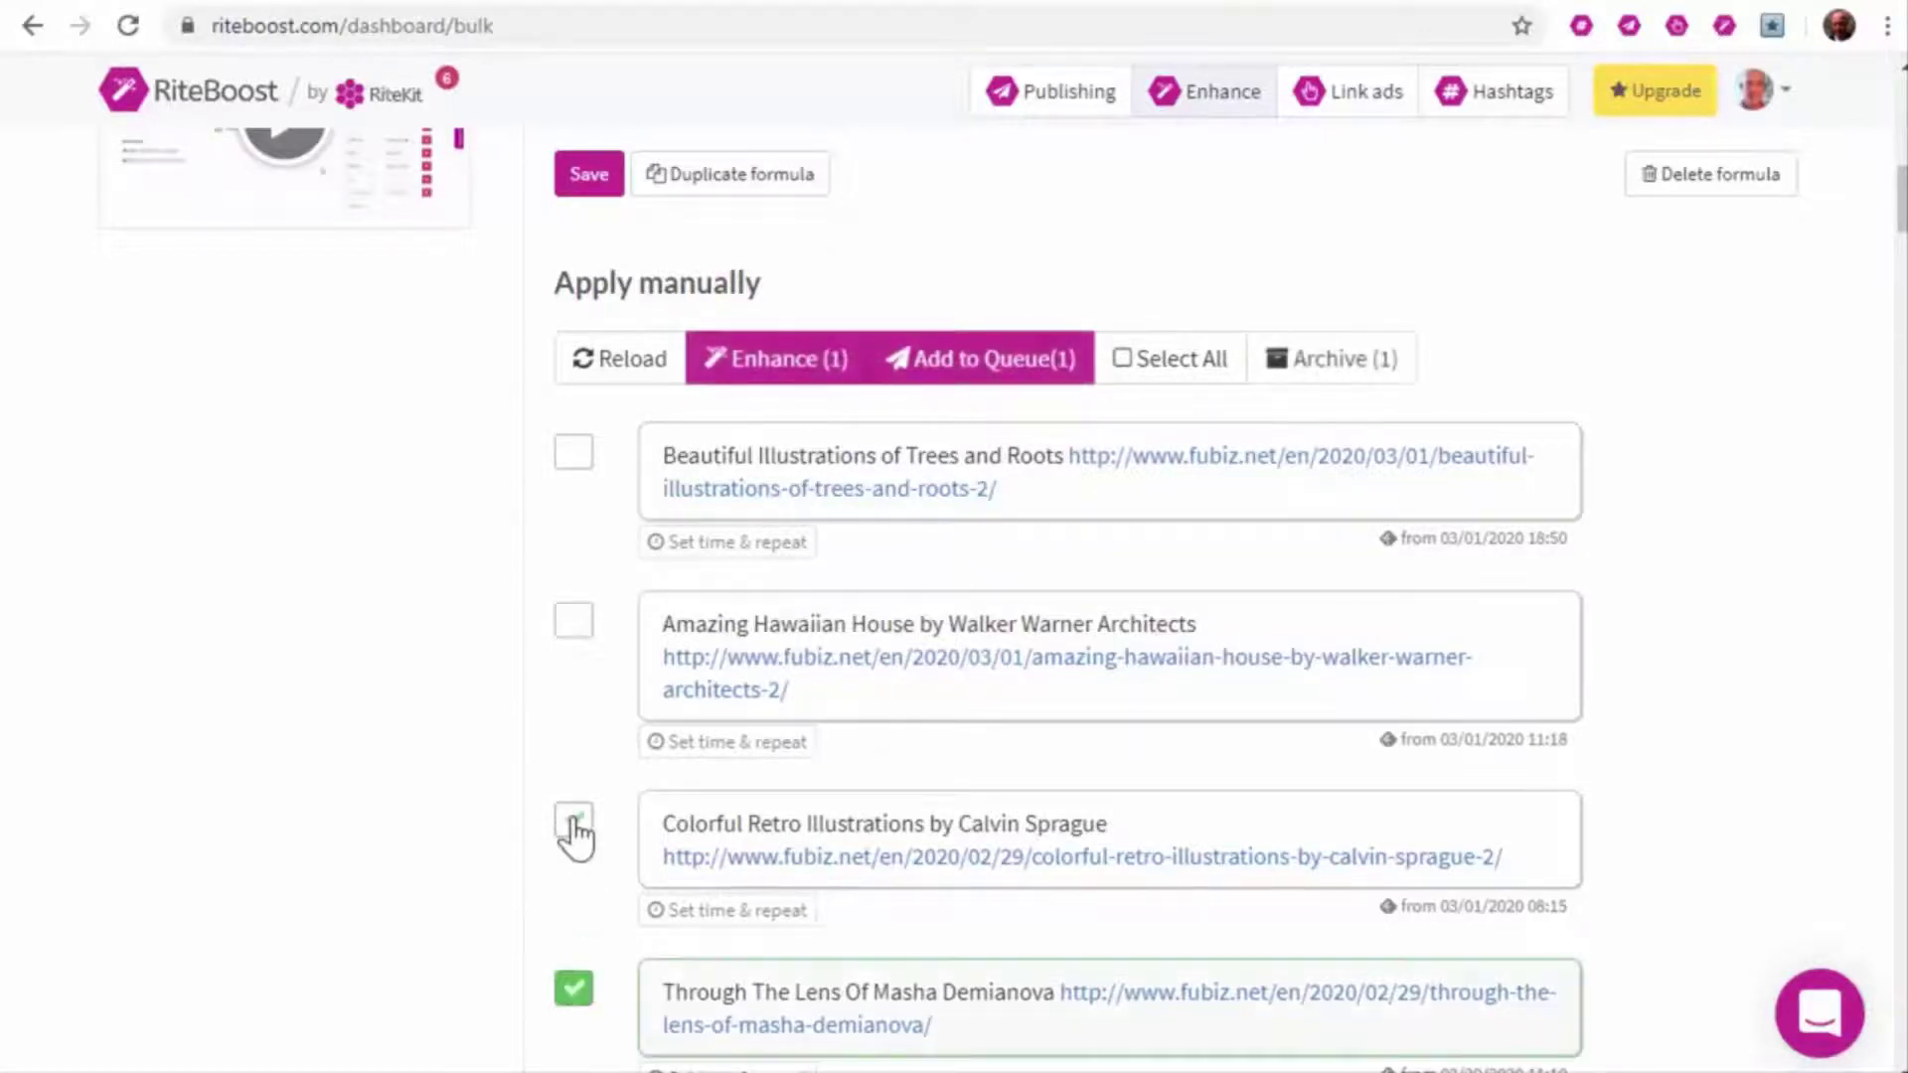
{"action": "left_click", "coordinate": [575, 620]}
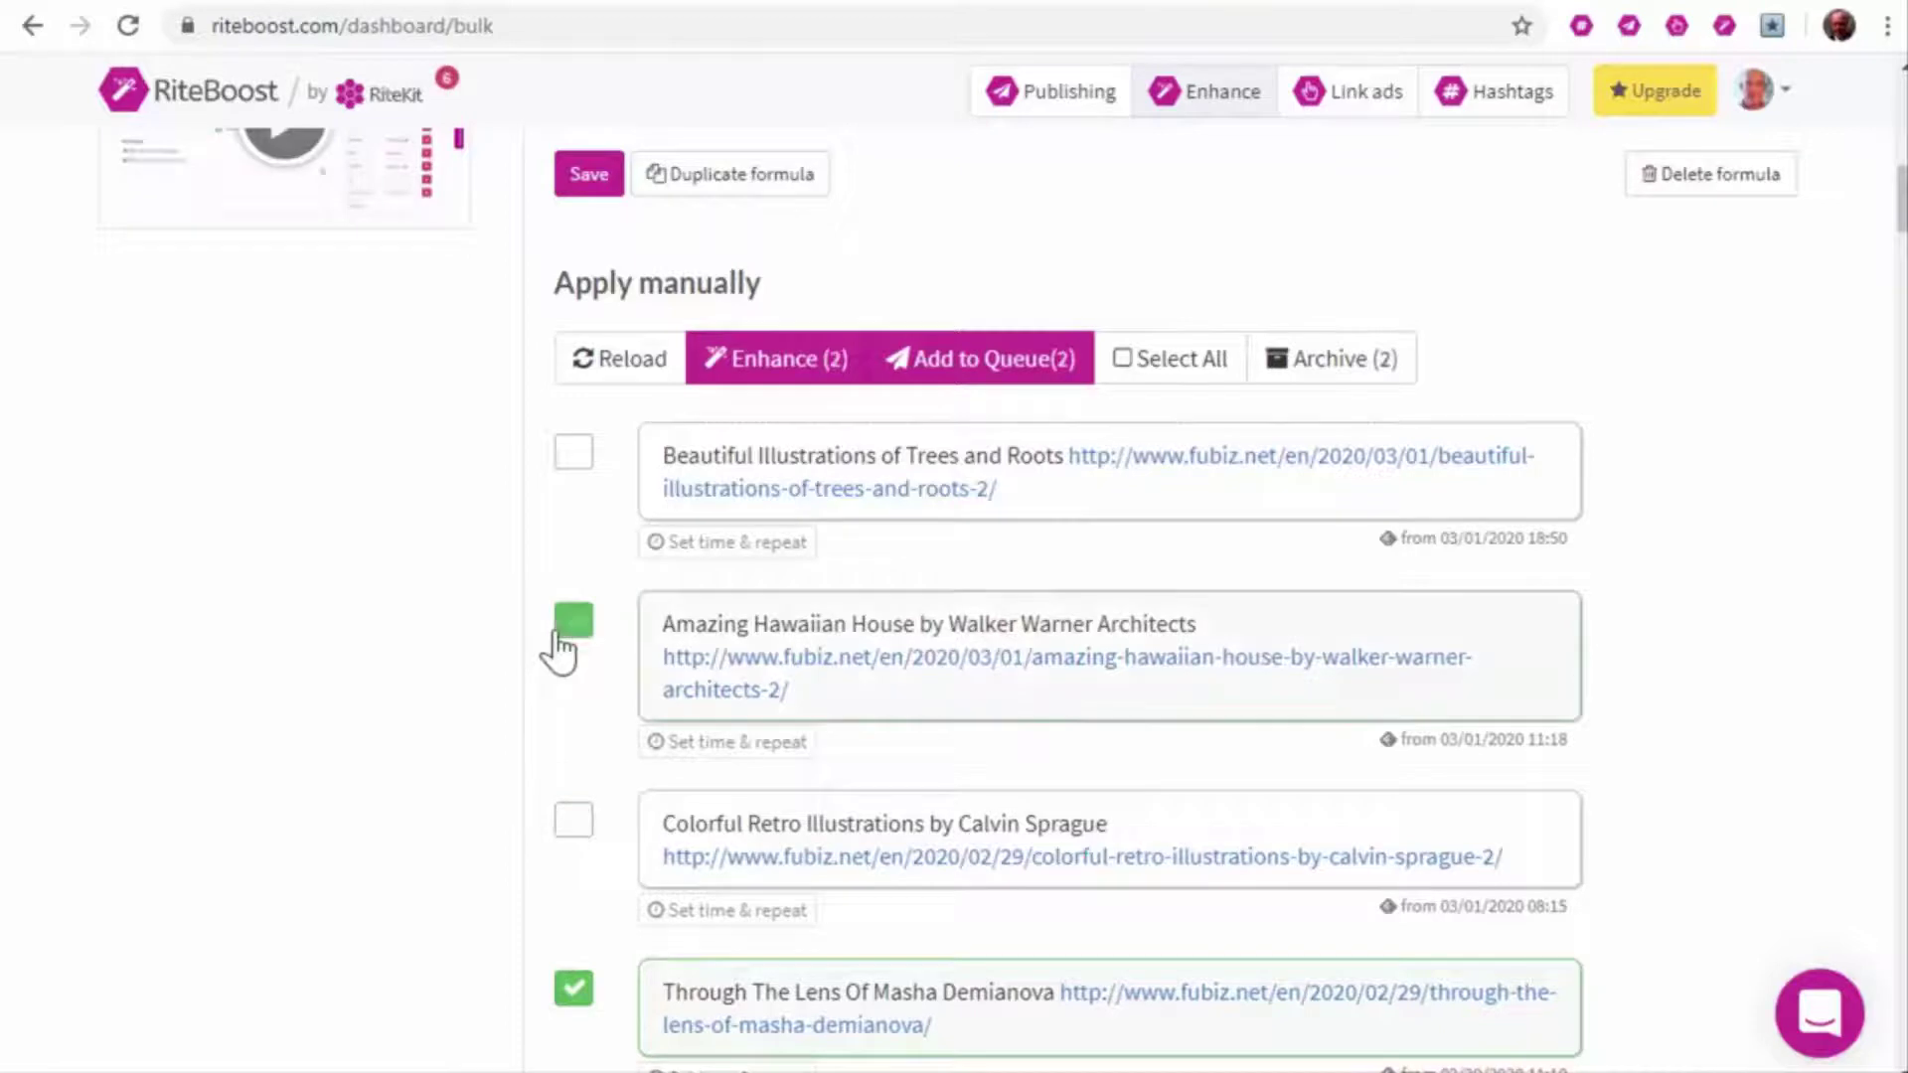
{"action": "left_click", "coordinate": [1330, 360]}
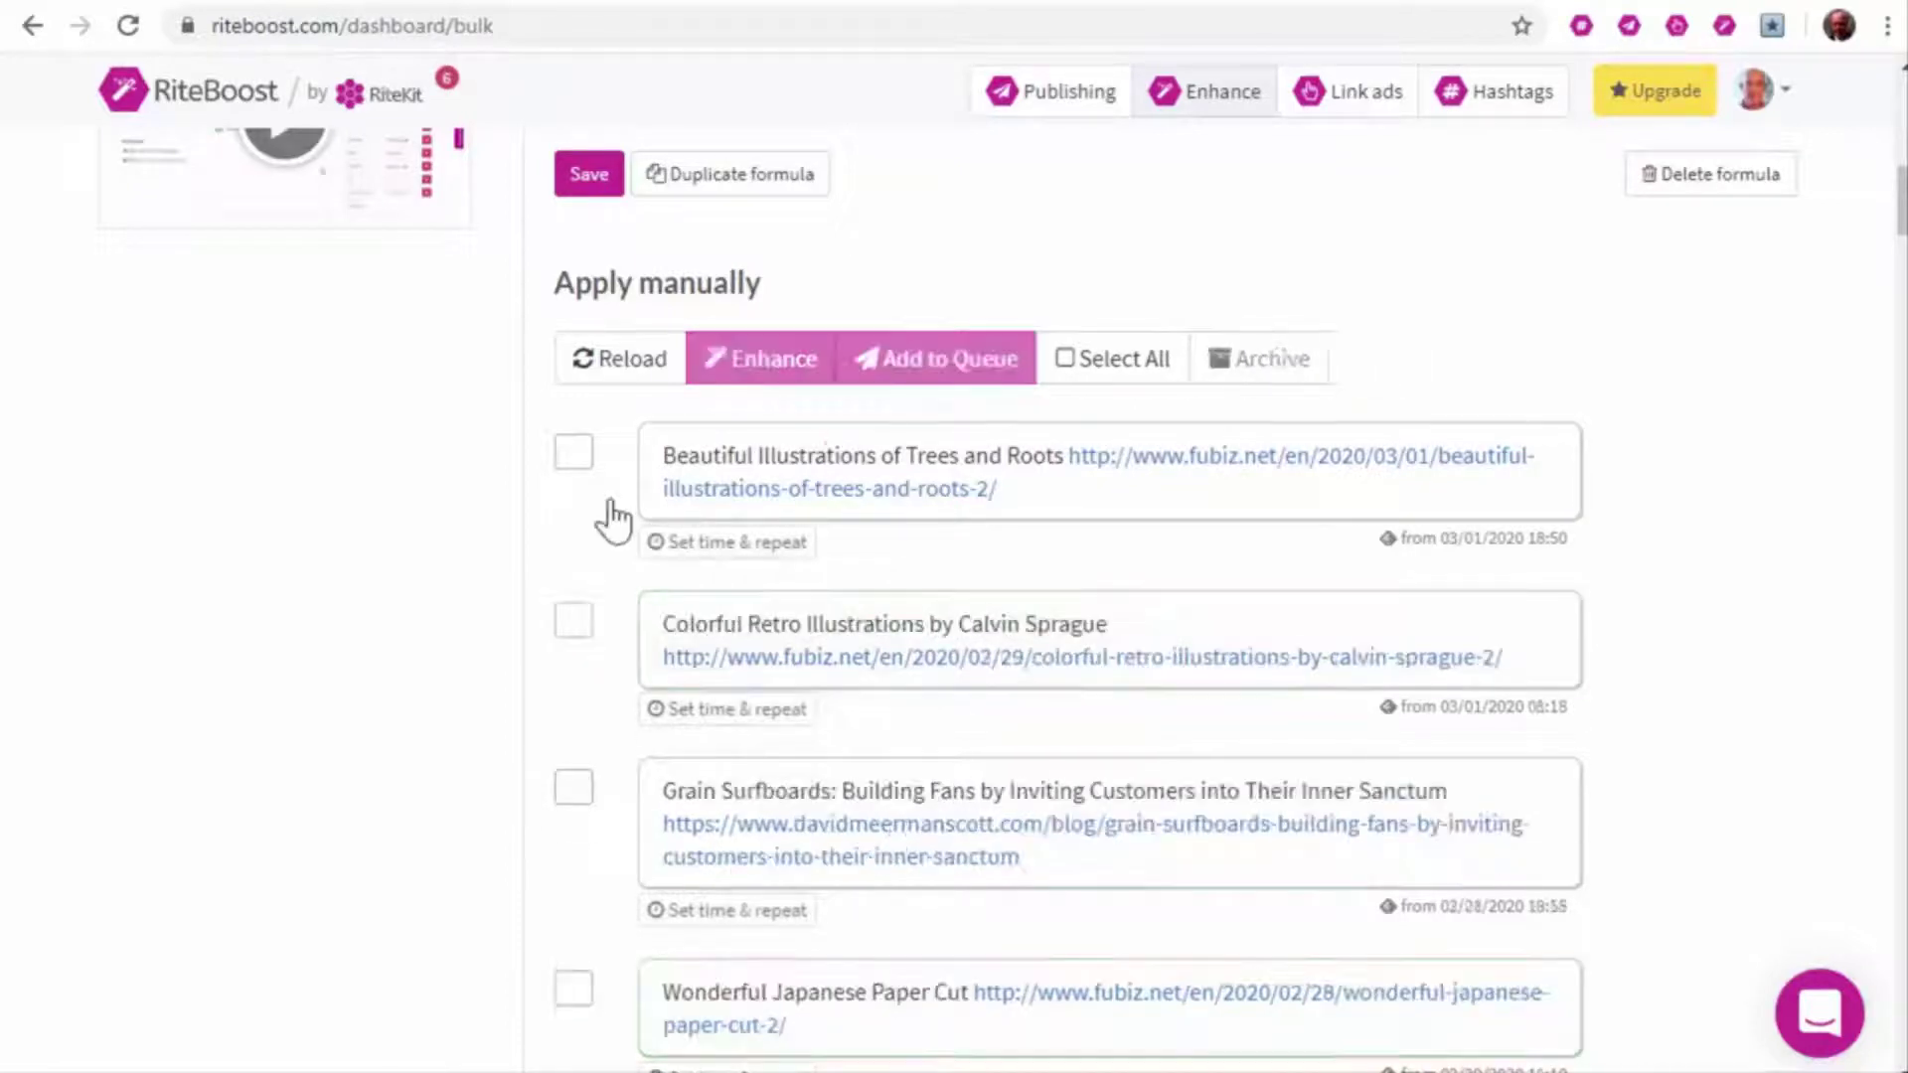
Enhance the Beautiful Illustrations of Trees and Colorful Retro Illustrations posts
{"action": "left_click", "coordinate": [575, 452]}
{"action": "left_click", "coordinate": [574, 623]}
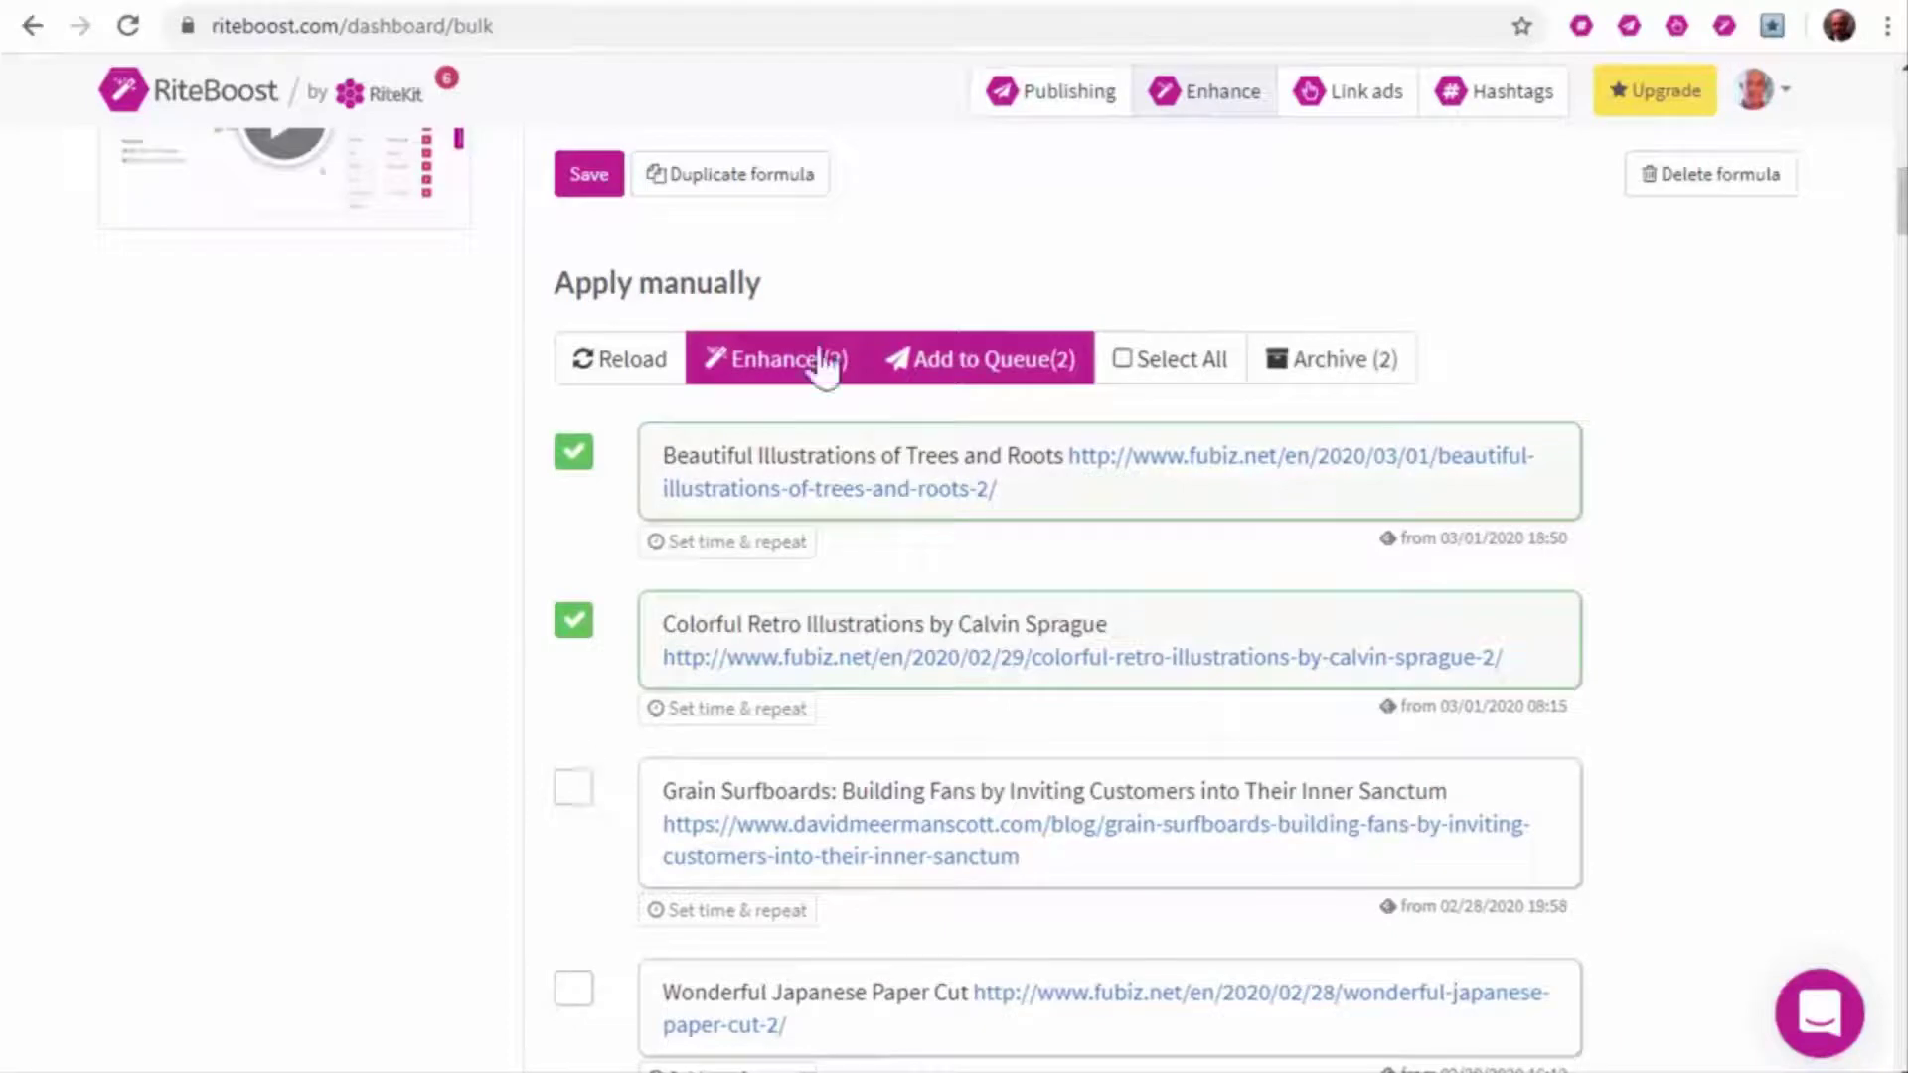
{"action": "left_click", "coordinate": [775, 357]}
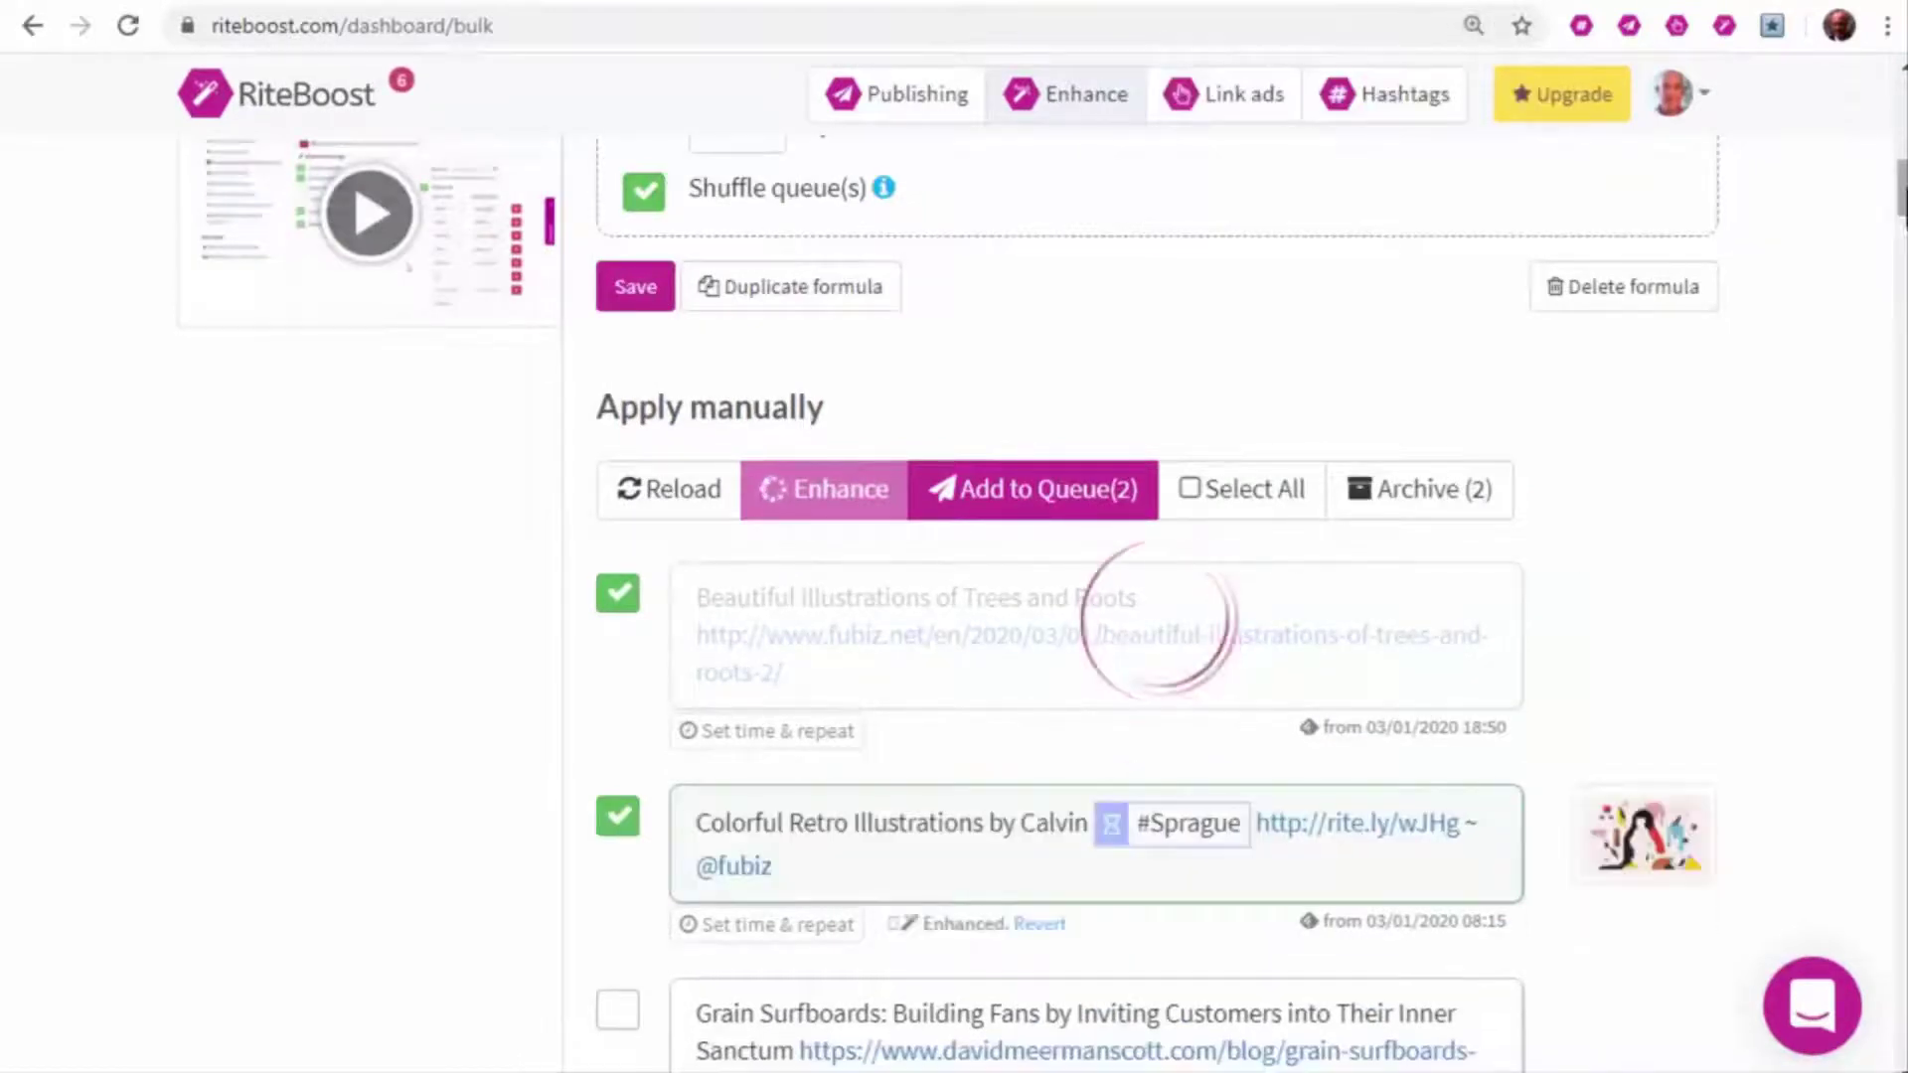
{"action": "scroll", "coordinate": [1163, 627], "scroll_direction": "down", "scroll_amount": 3}
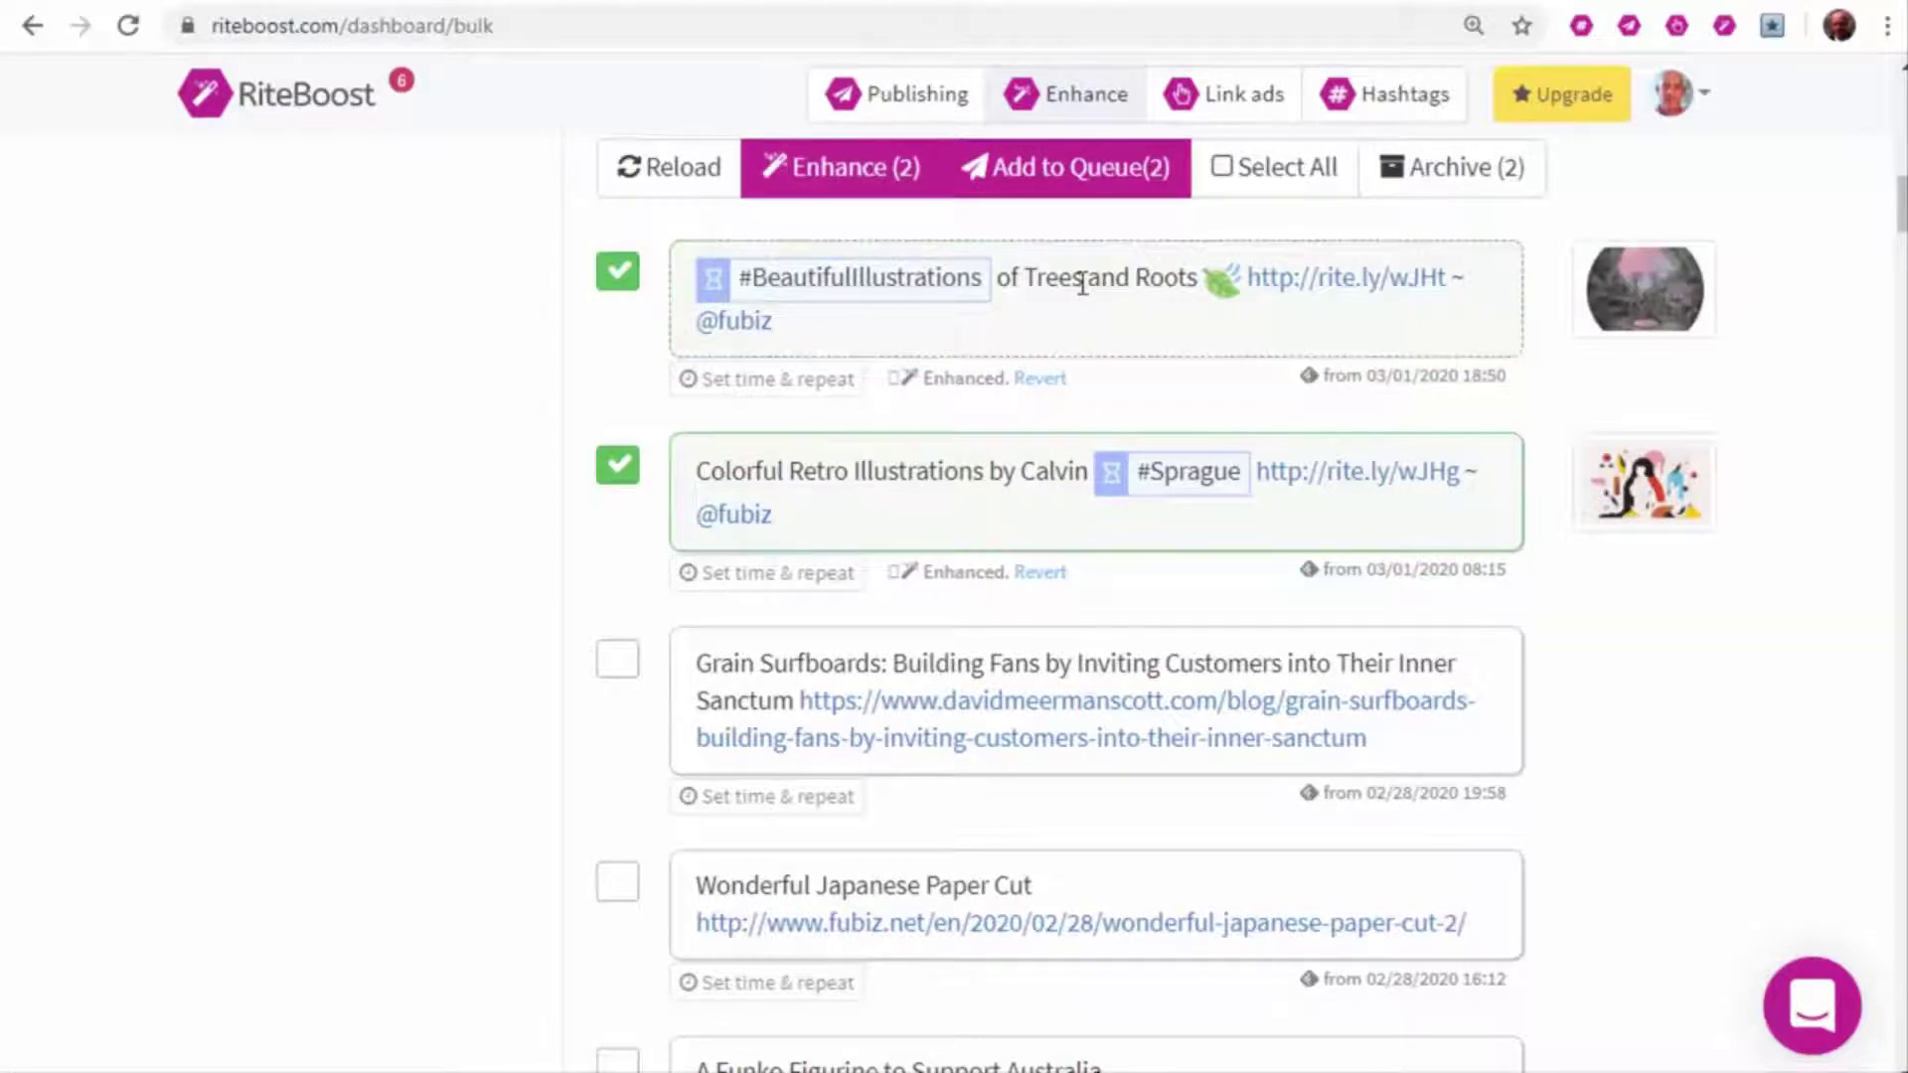
Turn Retro into a hashtag, add #art from the Illustrations hashtag search, and save the post
{"action": "left_click", "coordinate": [874, 475]}
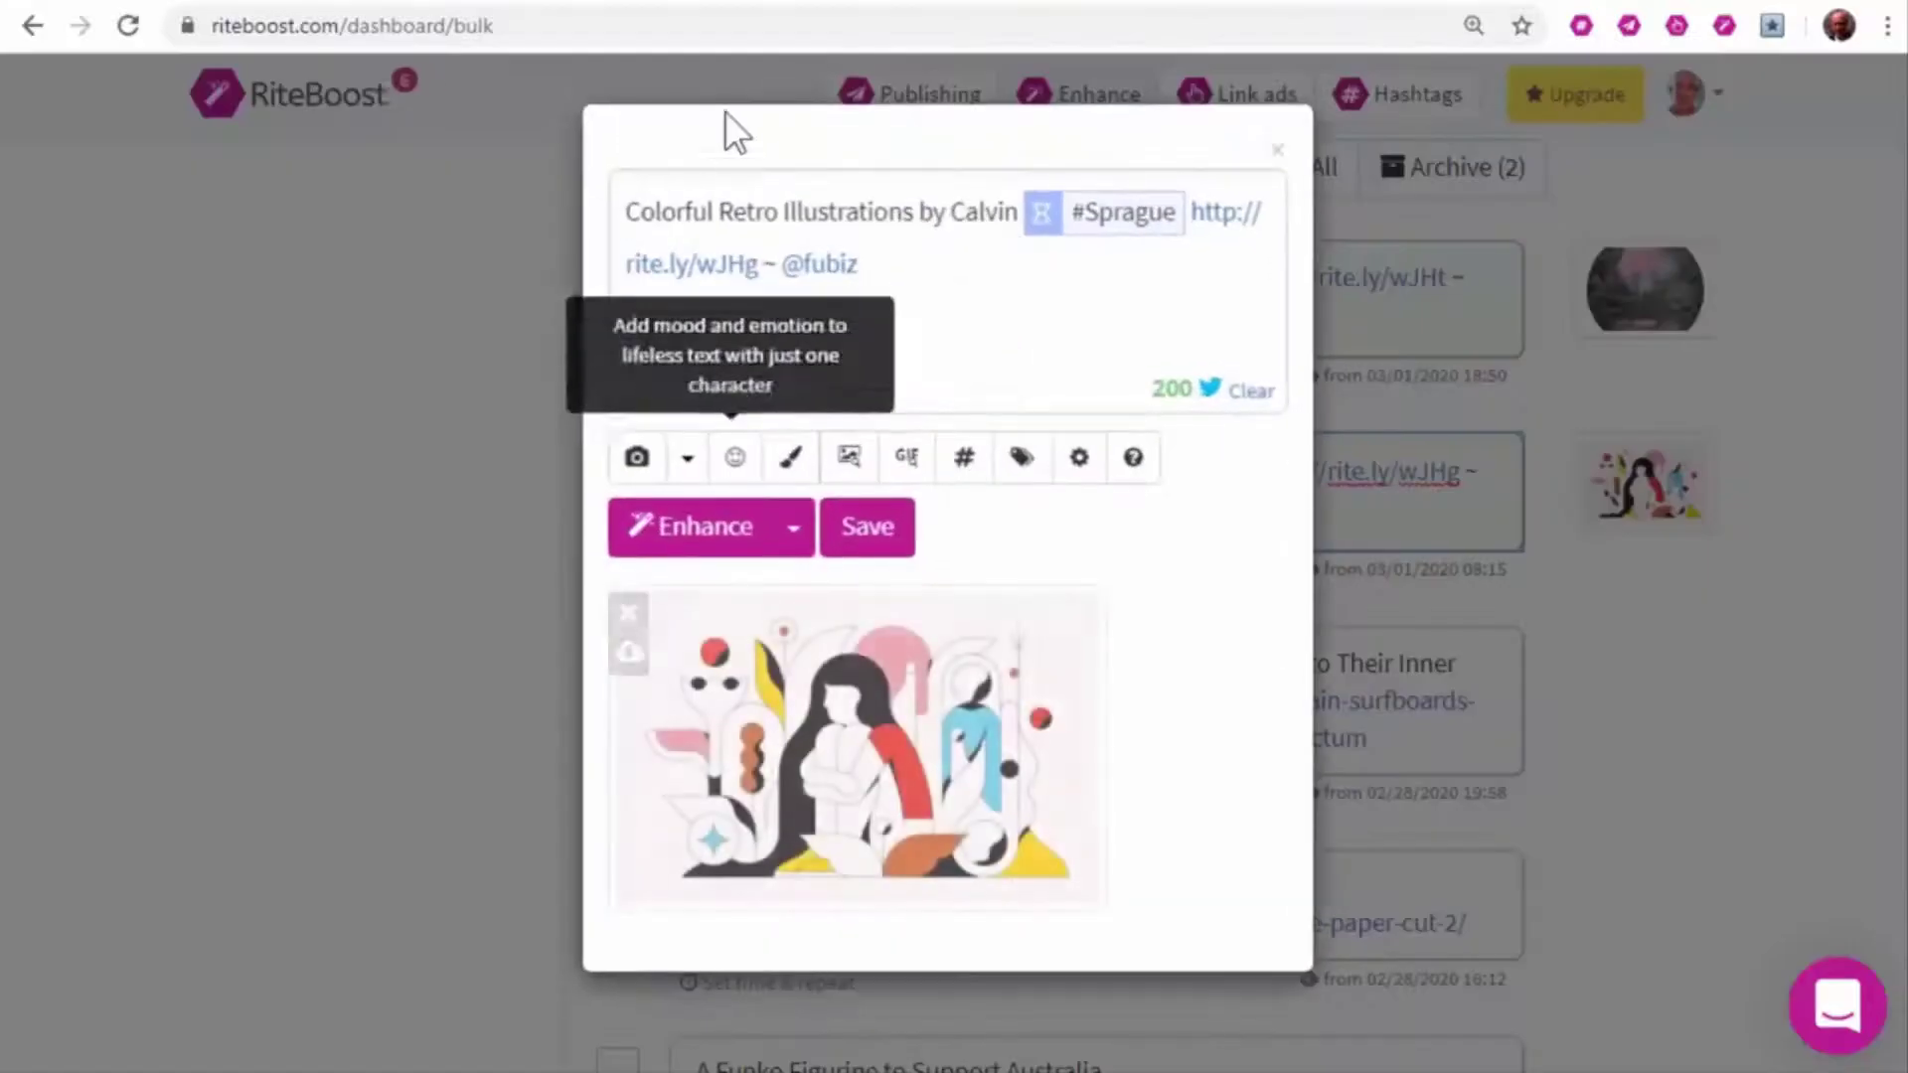
{"action": "left_click", "coordinate": [728, 211]}
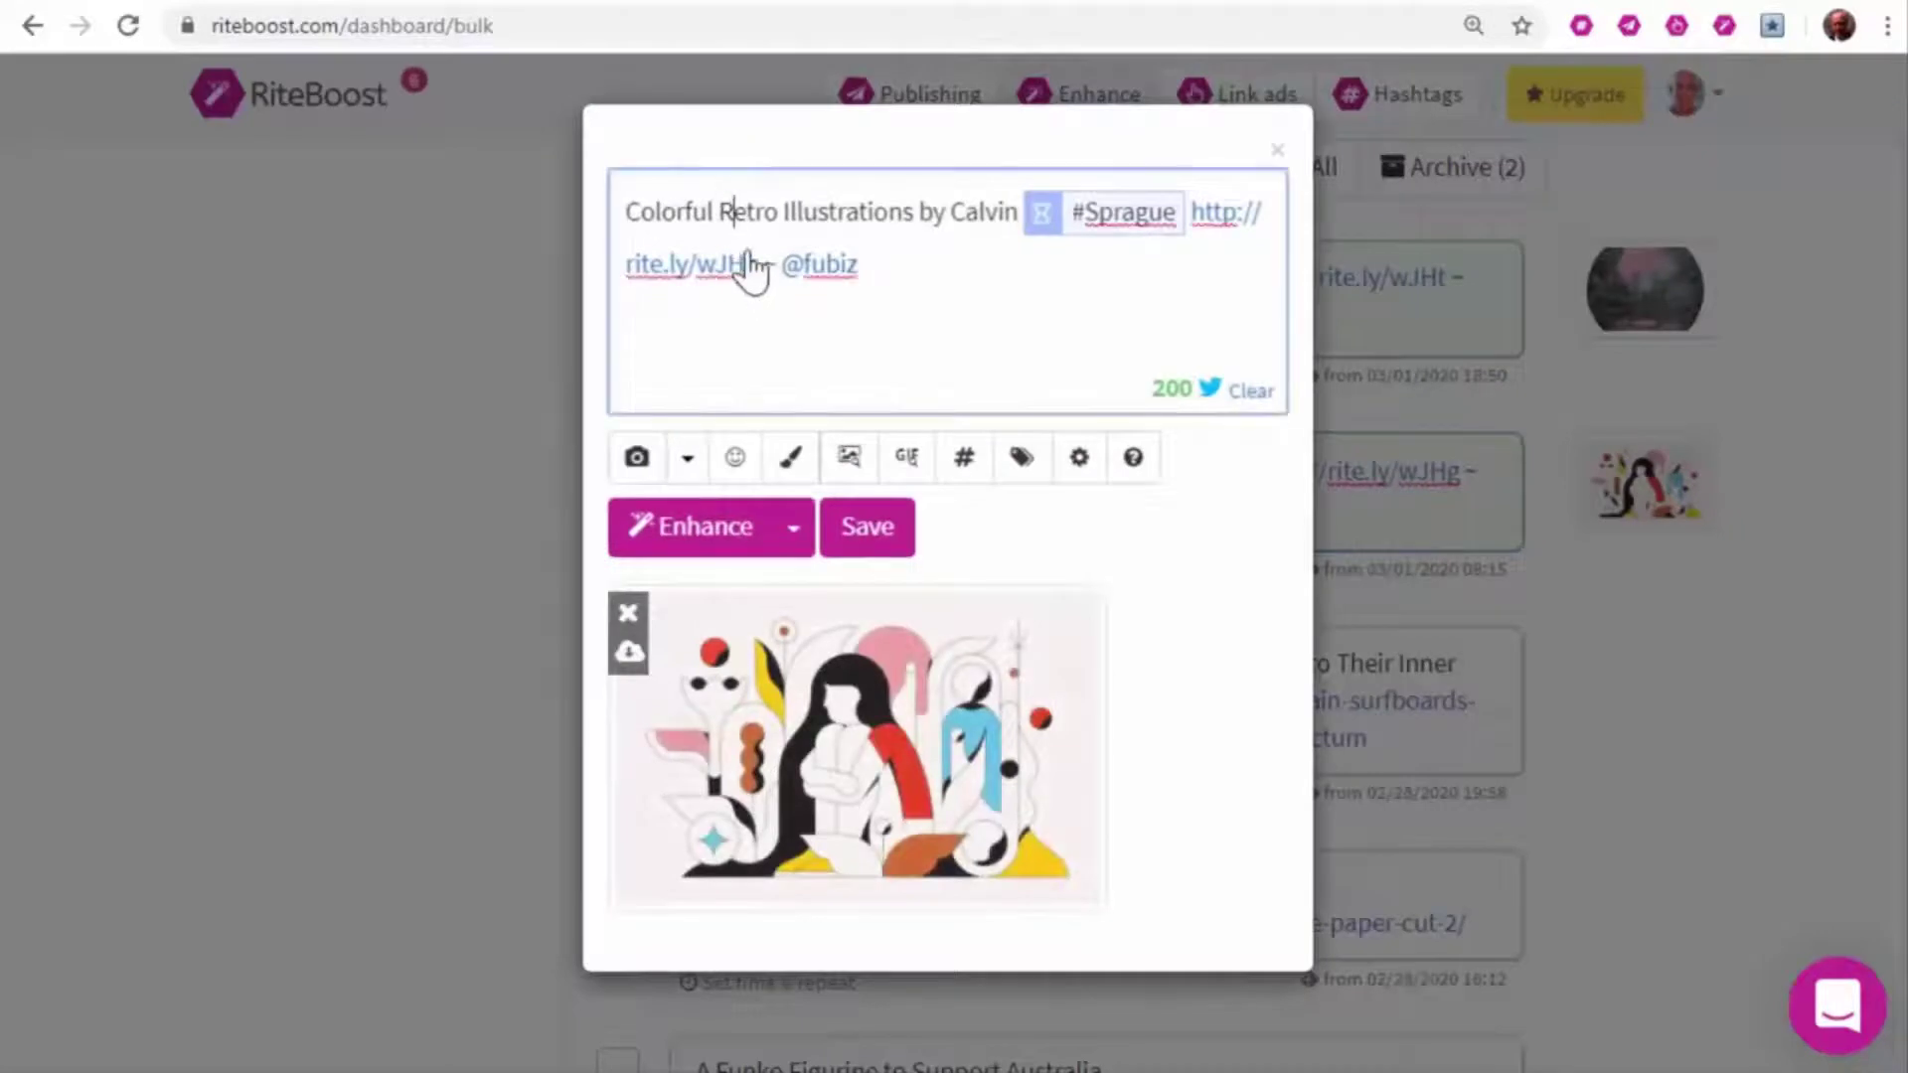
{"action": "left_click", "coordinate": [963, 456]}
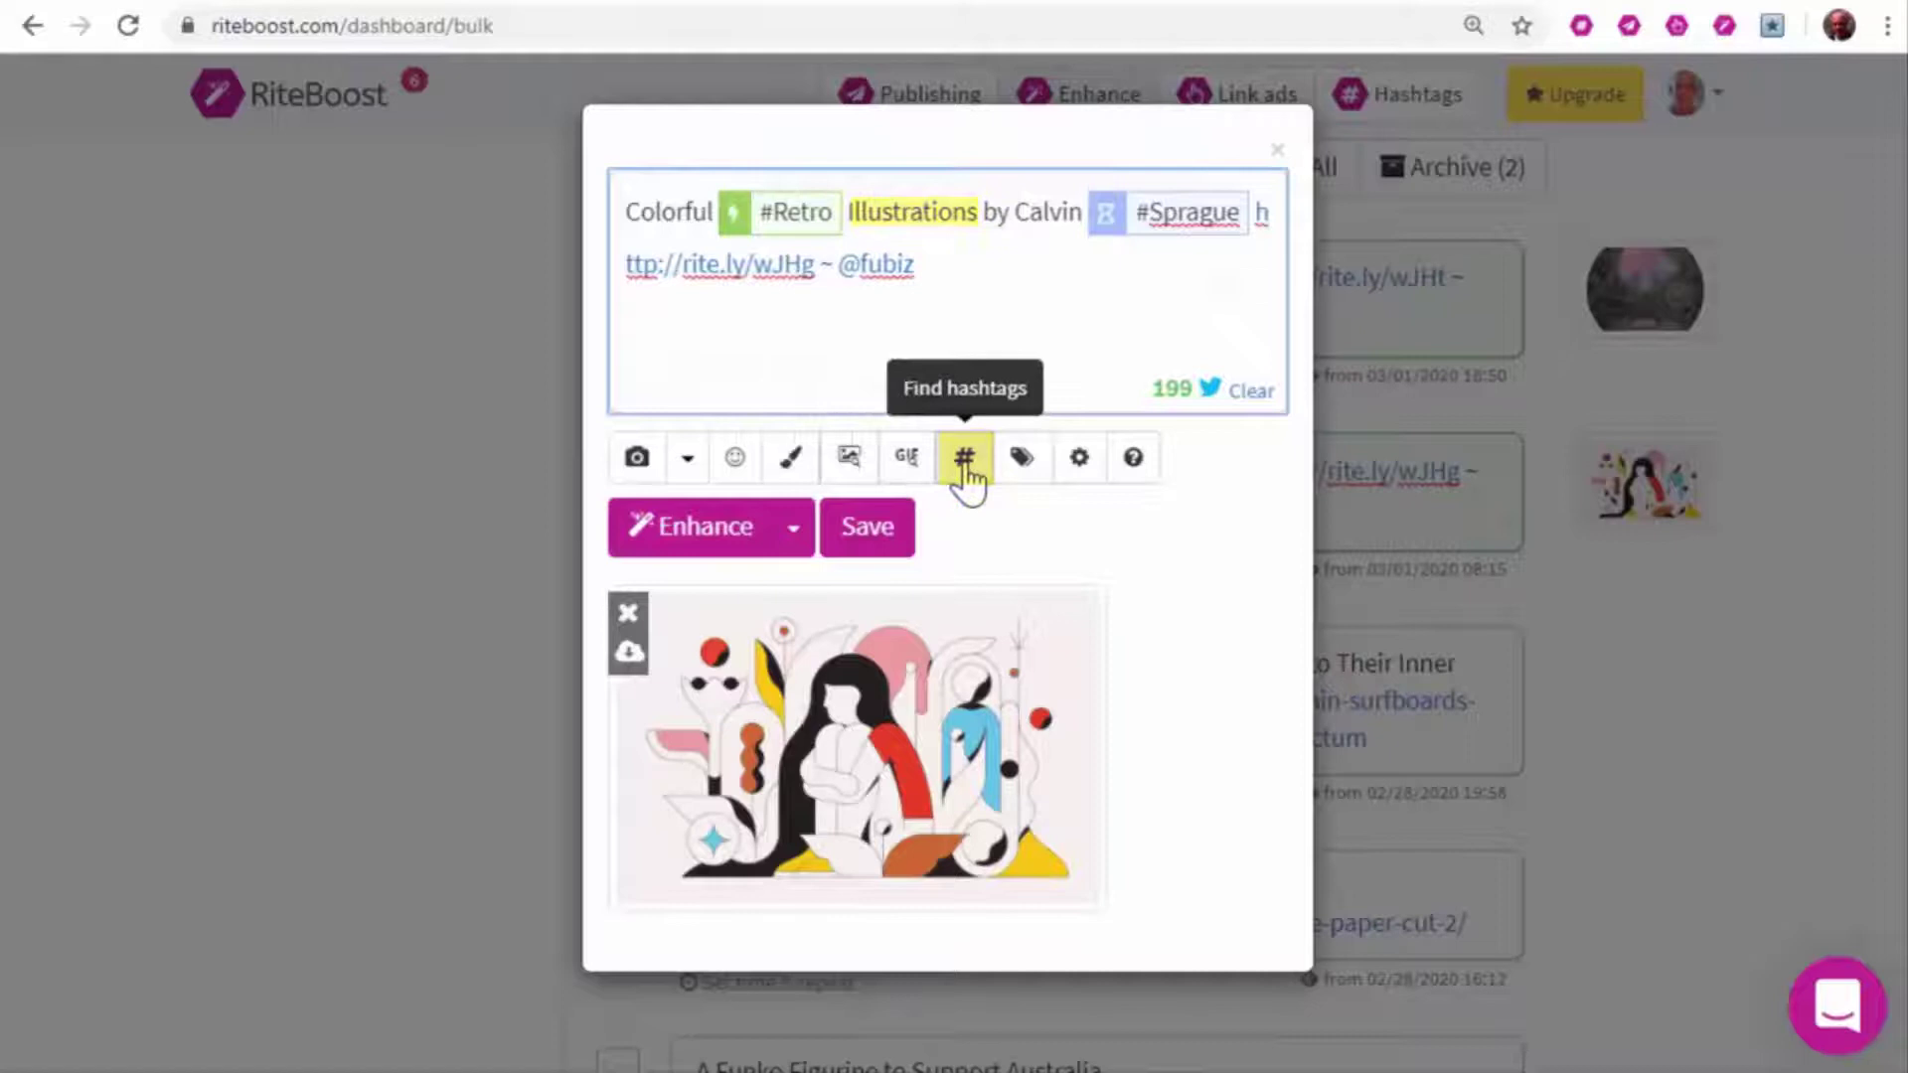
{"action": "left_click", "coordinate": [963, 456]}
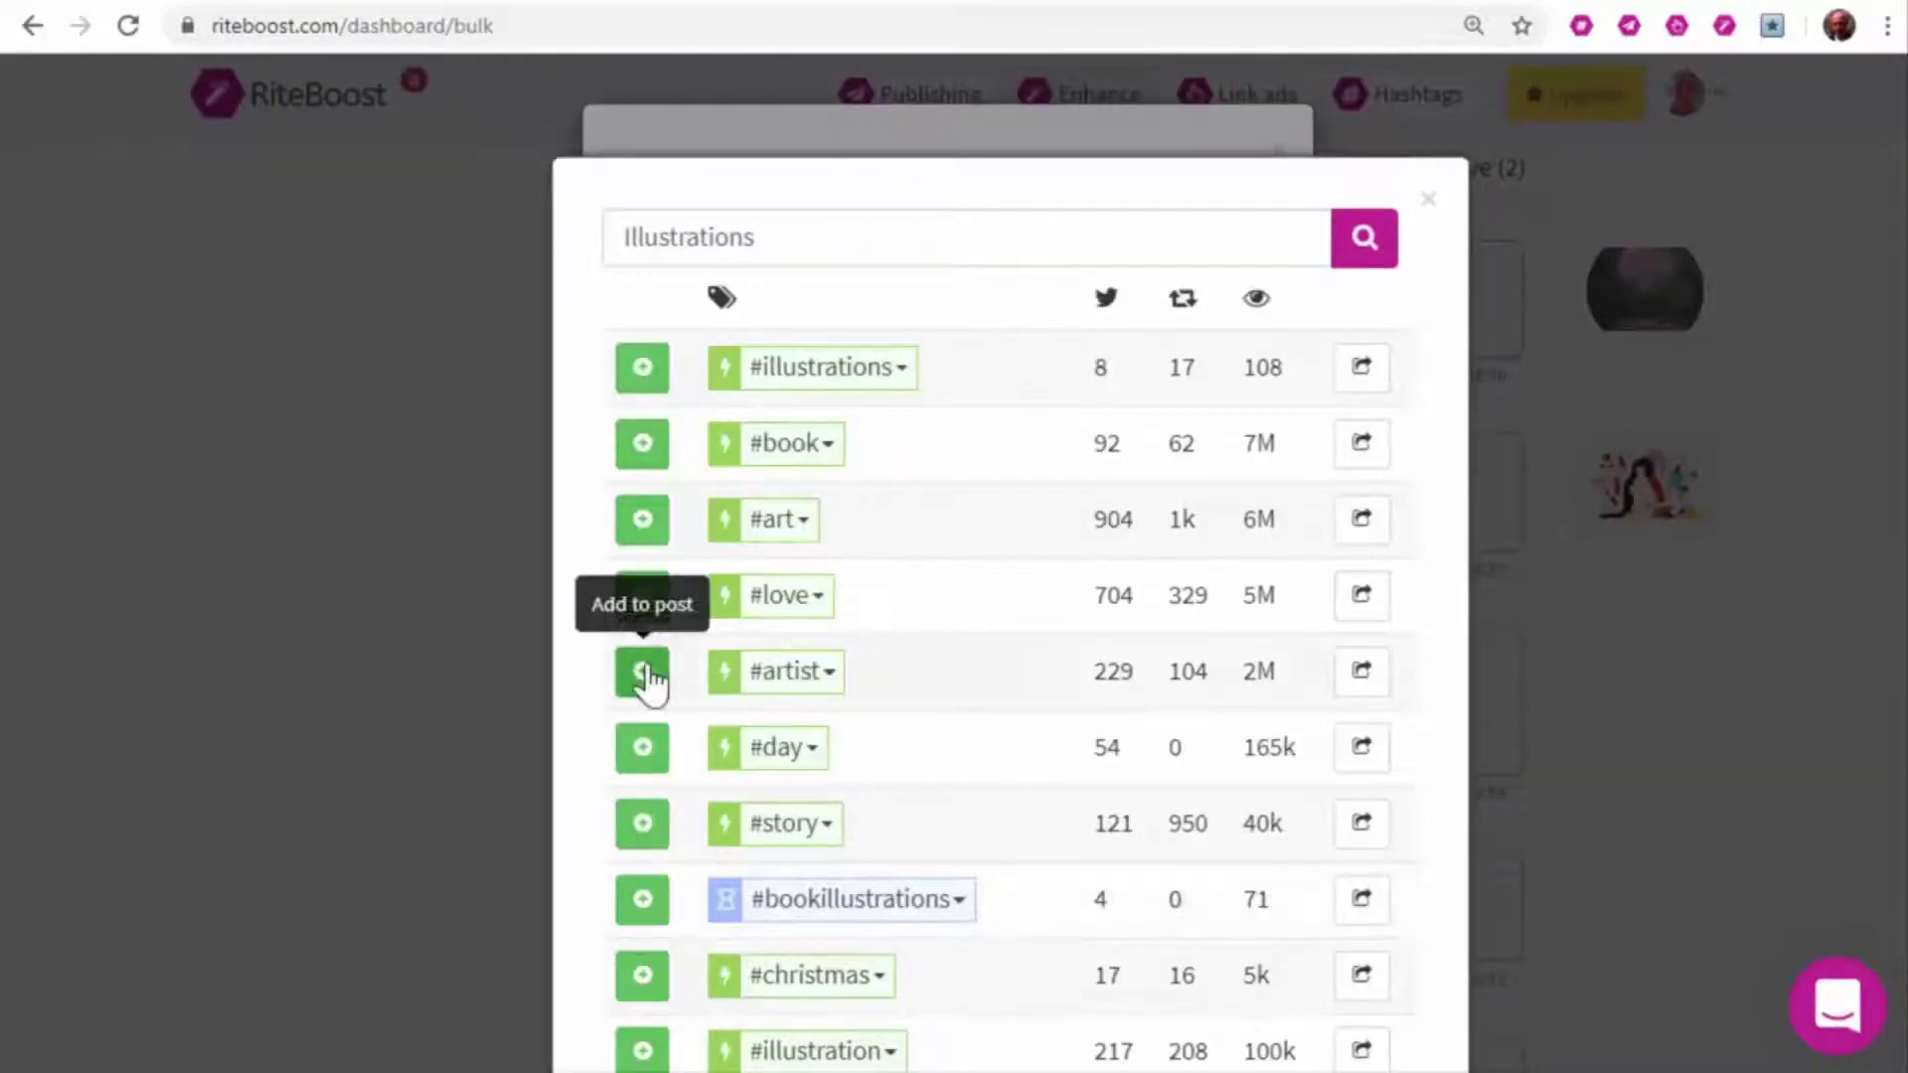
{"action": "left_click", "coordinate": [641, 518]}
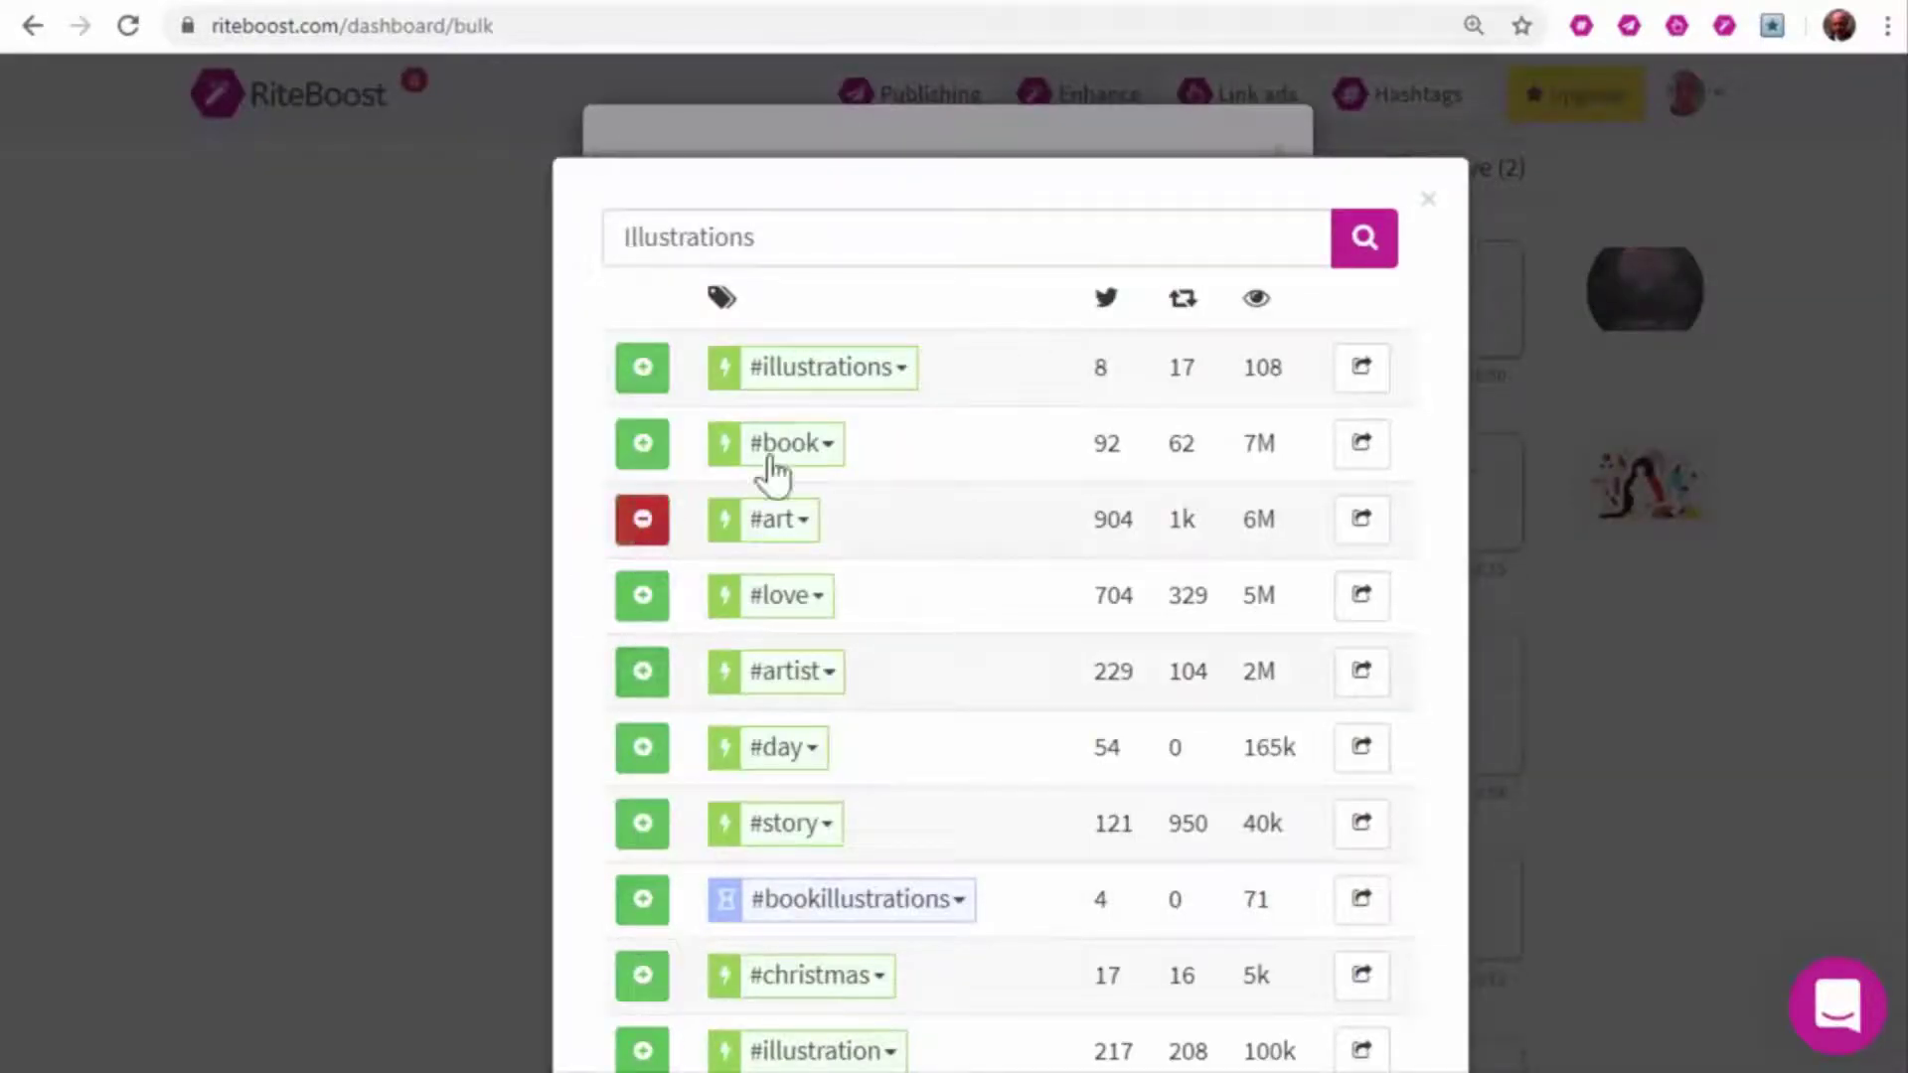
{"action": "left_click", "coordinate": [1429, 197]}
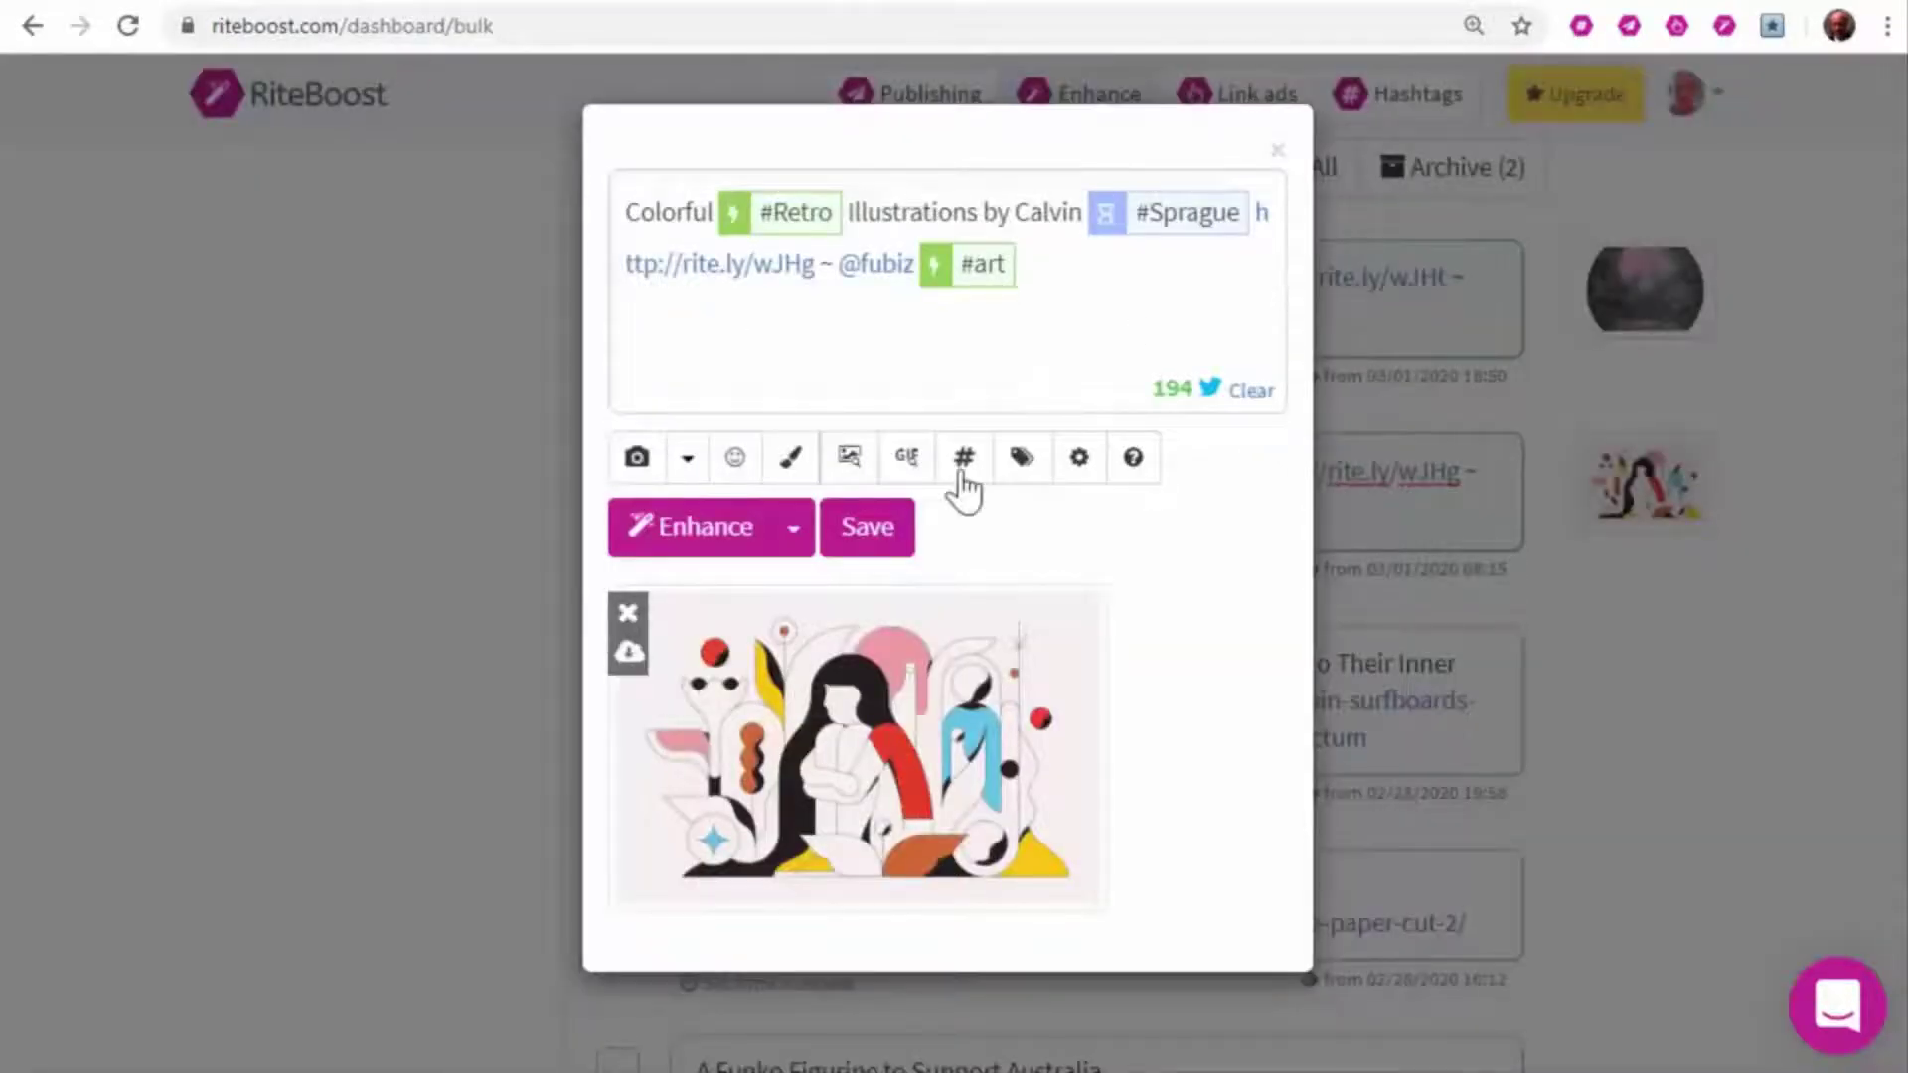
{"action": "left_click", "coordinate": [865, 526]}
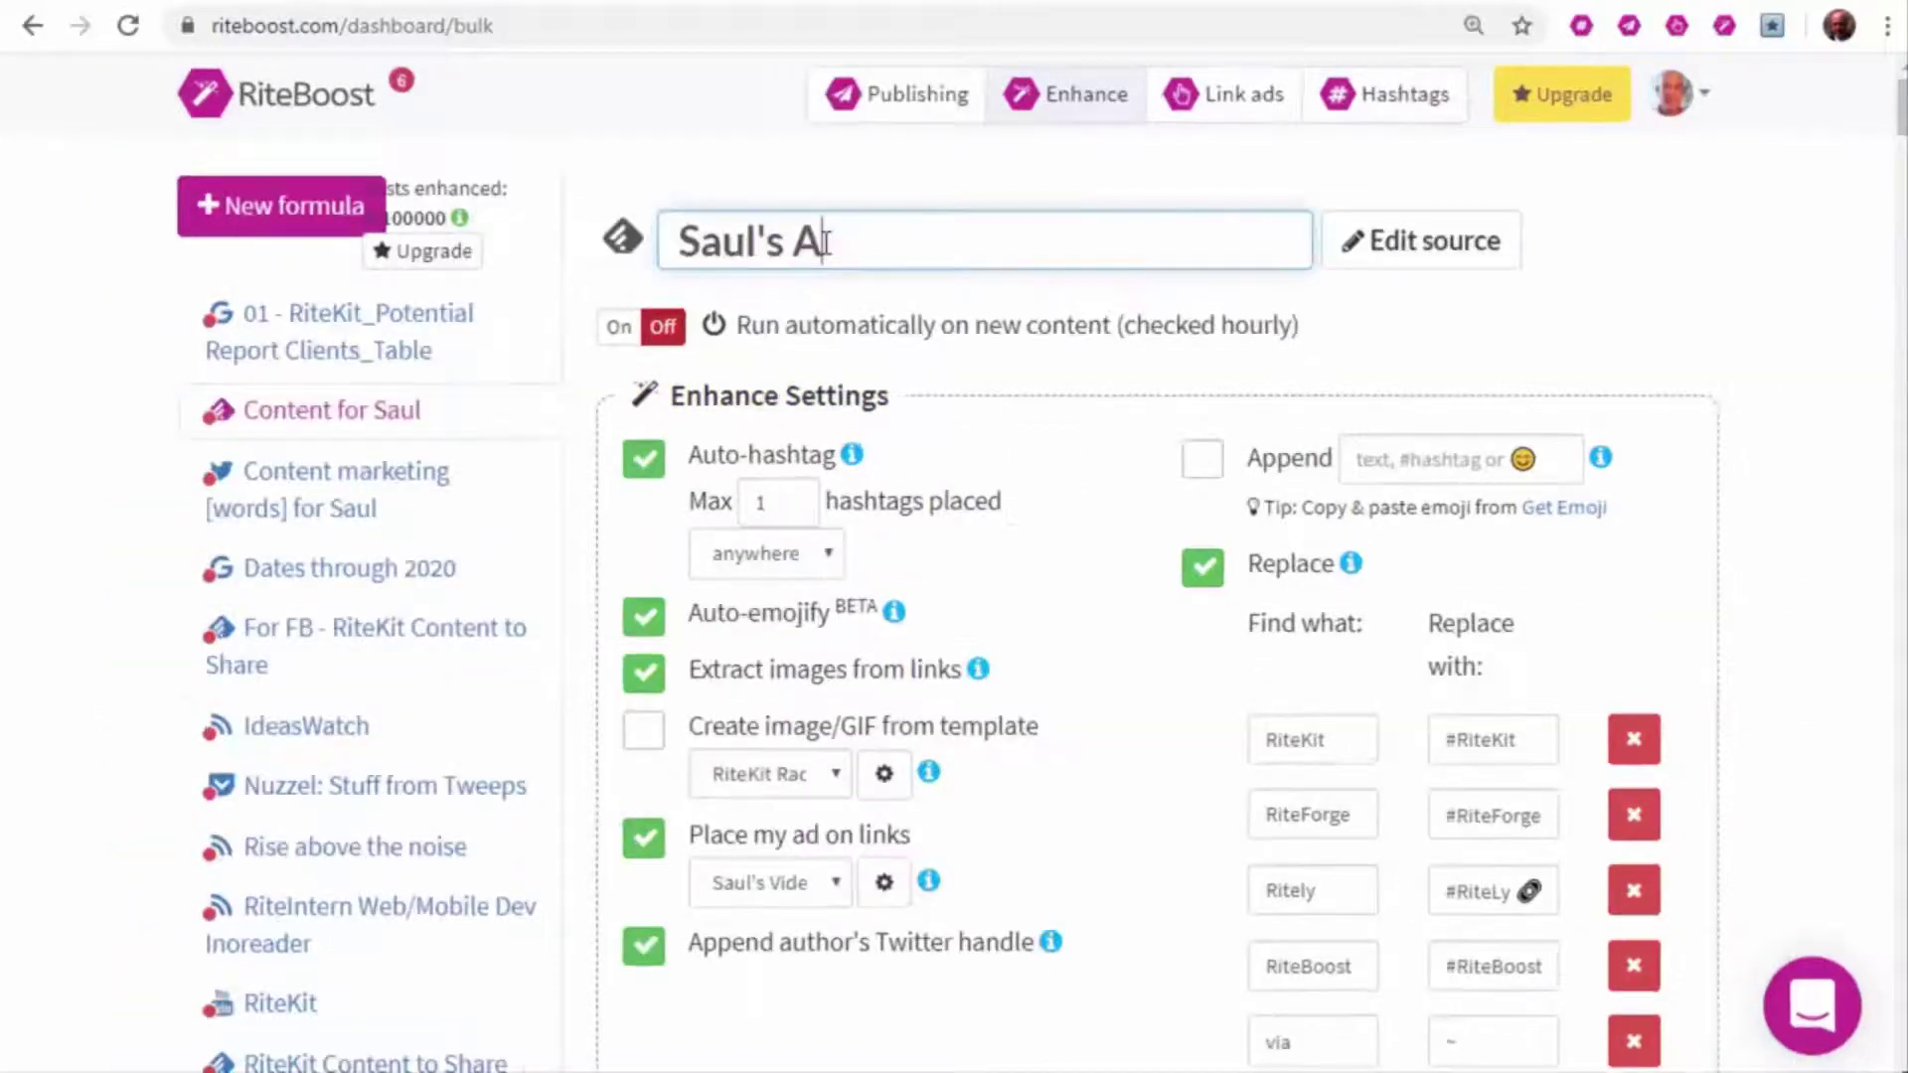
{"action": "type", "text": "rt Stuff"}
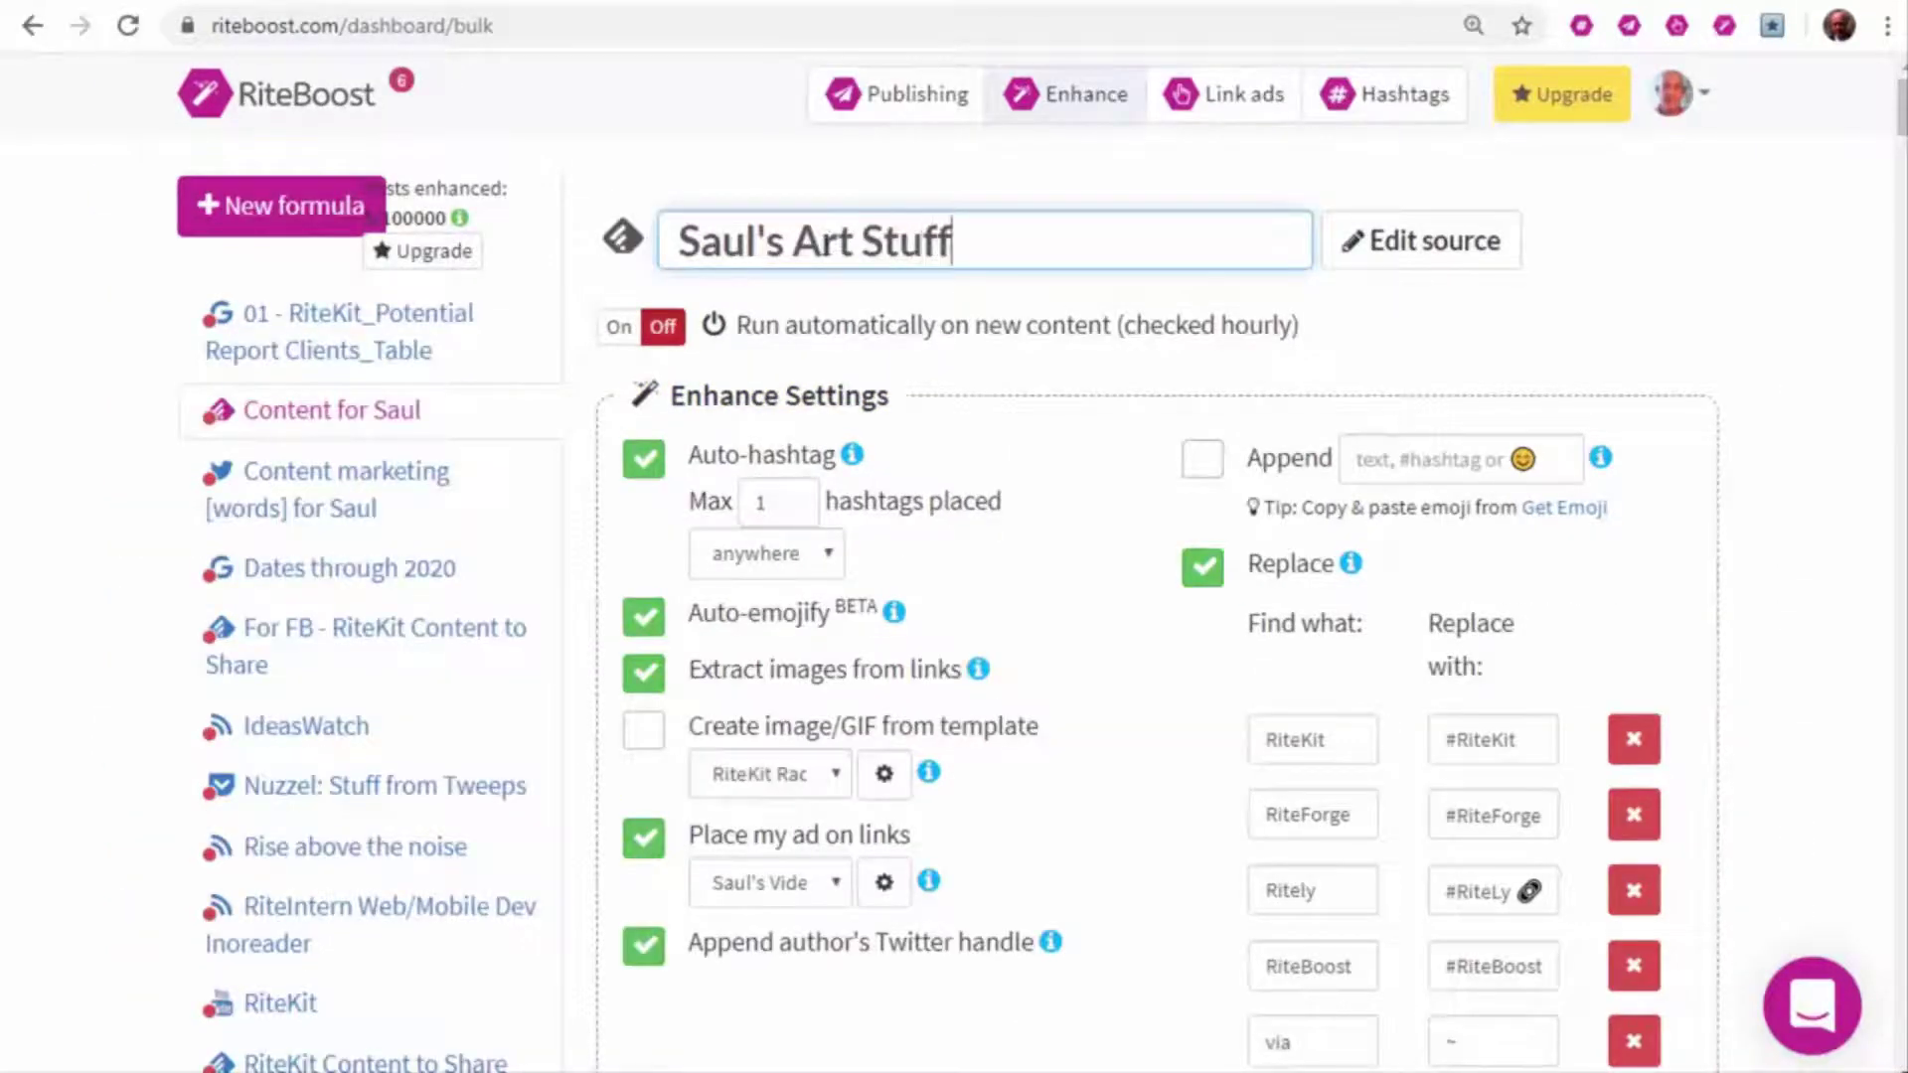
{"action": "scroll", "coordinate": [1169, 906], "scroll_direction": "down", "scroll_amount": 10}
Save the formula under the new name Saul's Art Stuff
{"action": "left_click", "coordinate": [631, 717]}
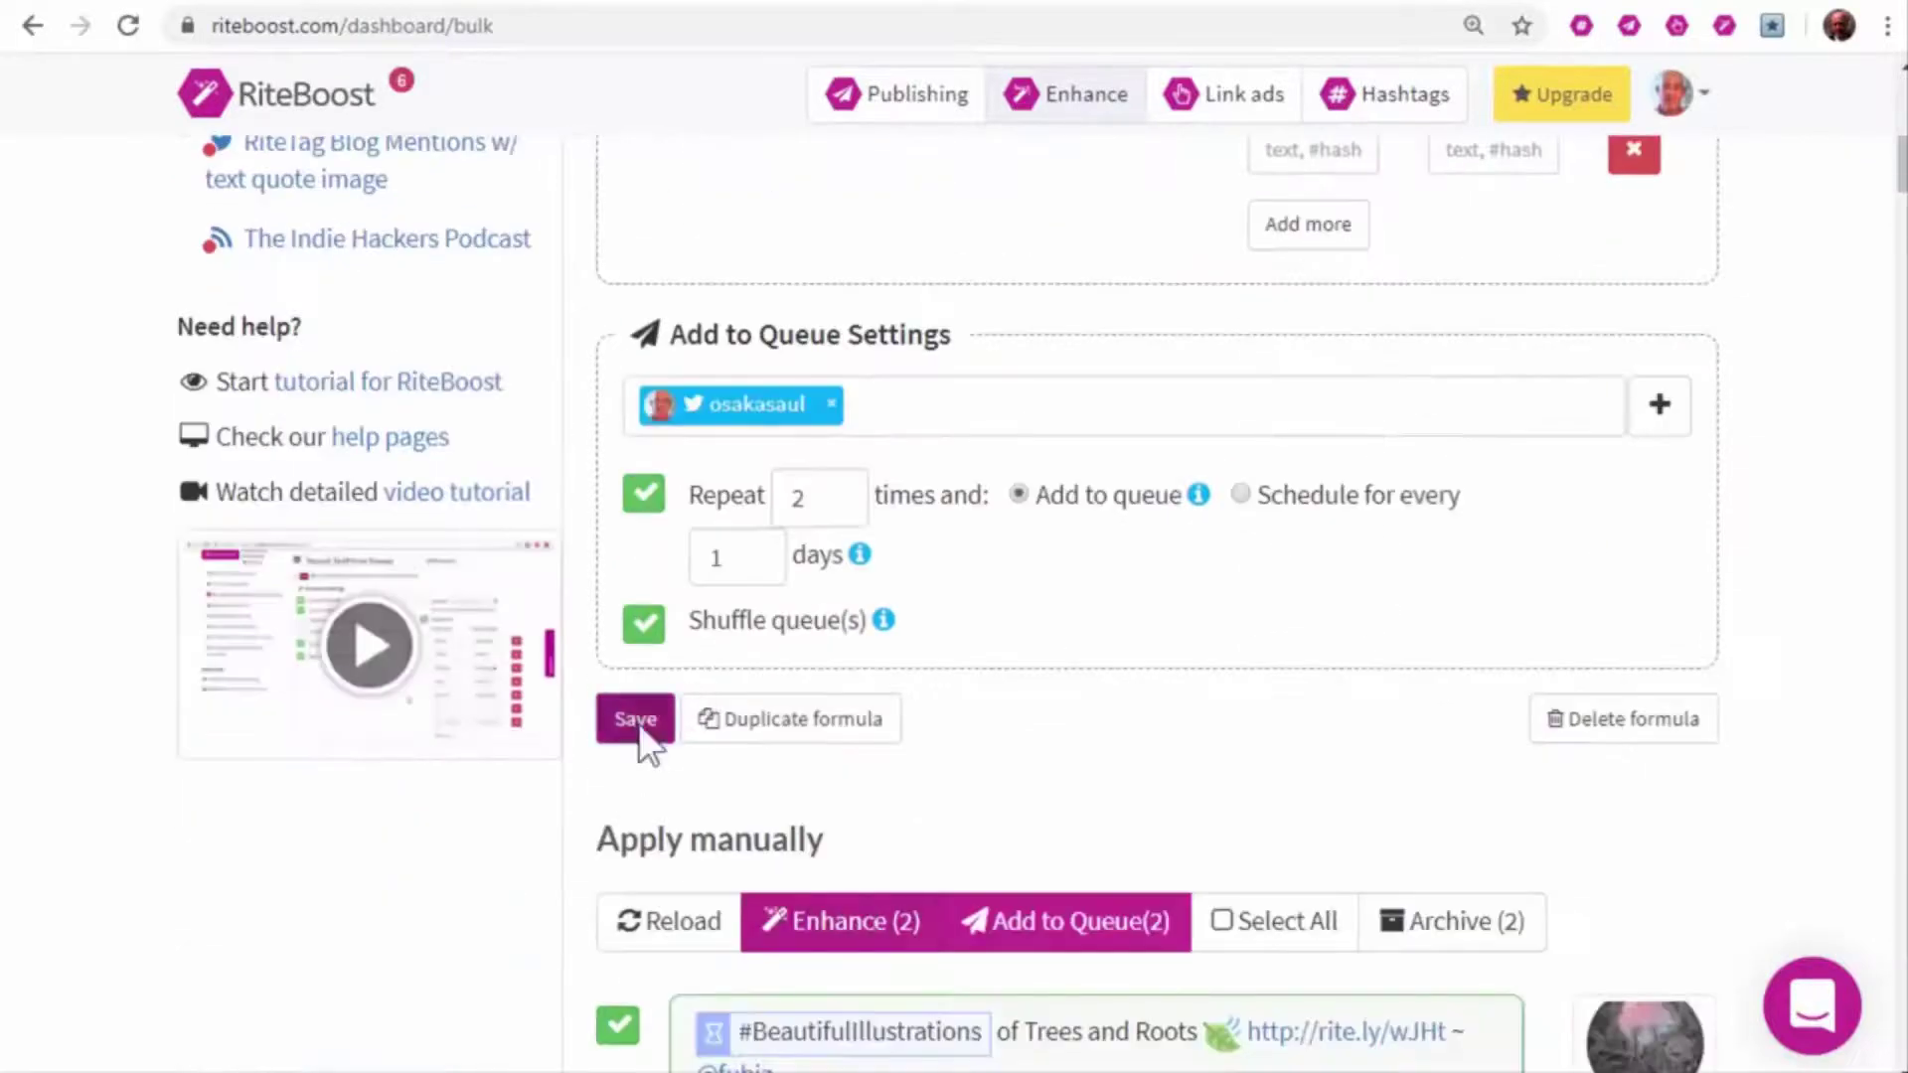
{"action": "scroll", "coordinate": [426, 626], "scroll_direction": "down", "scroll_amount": 5}
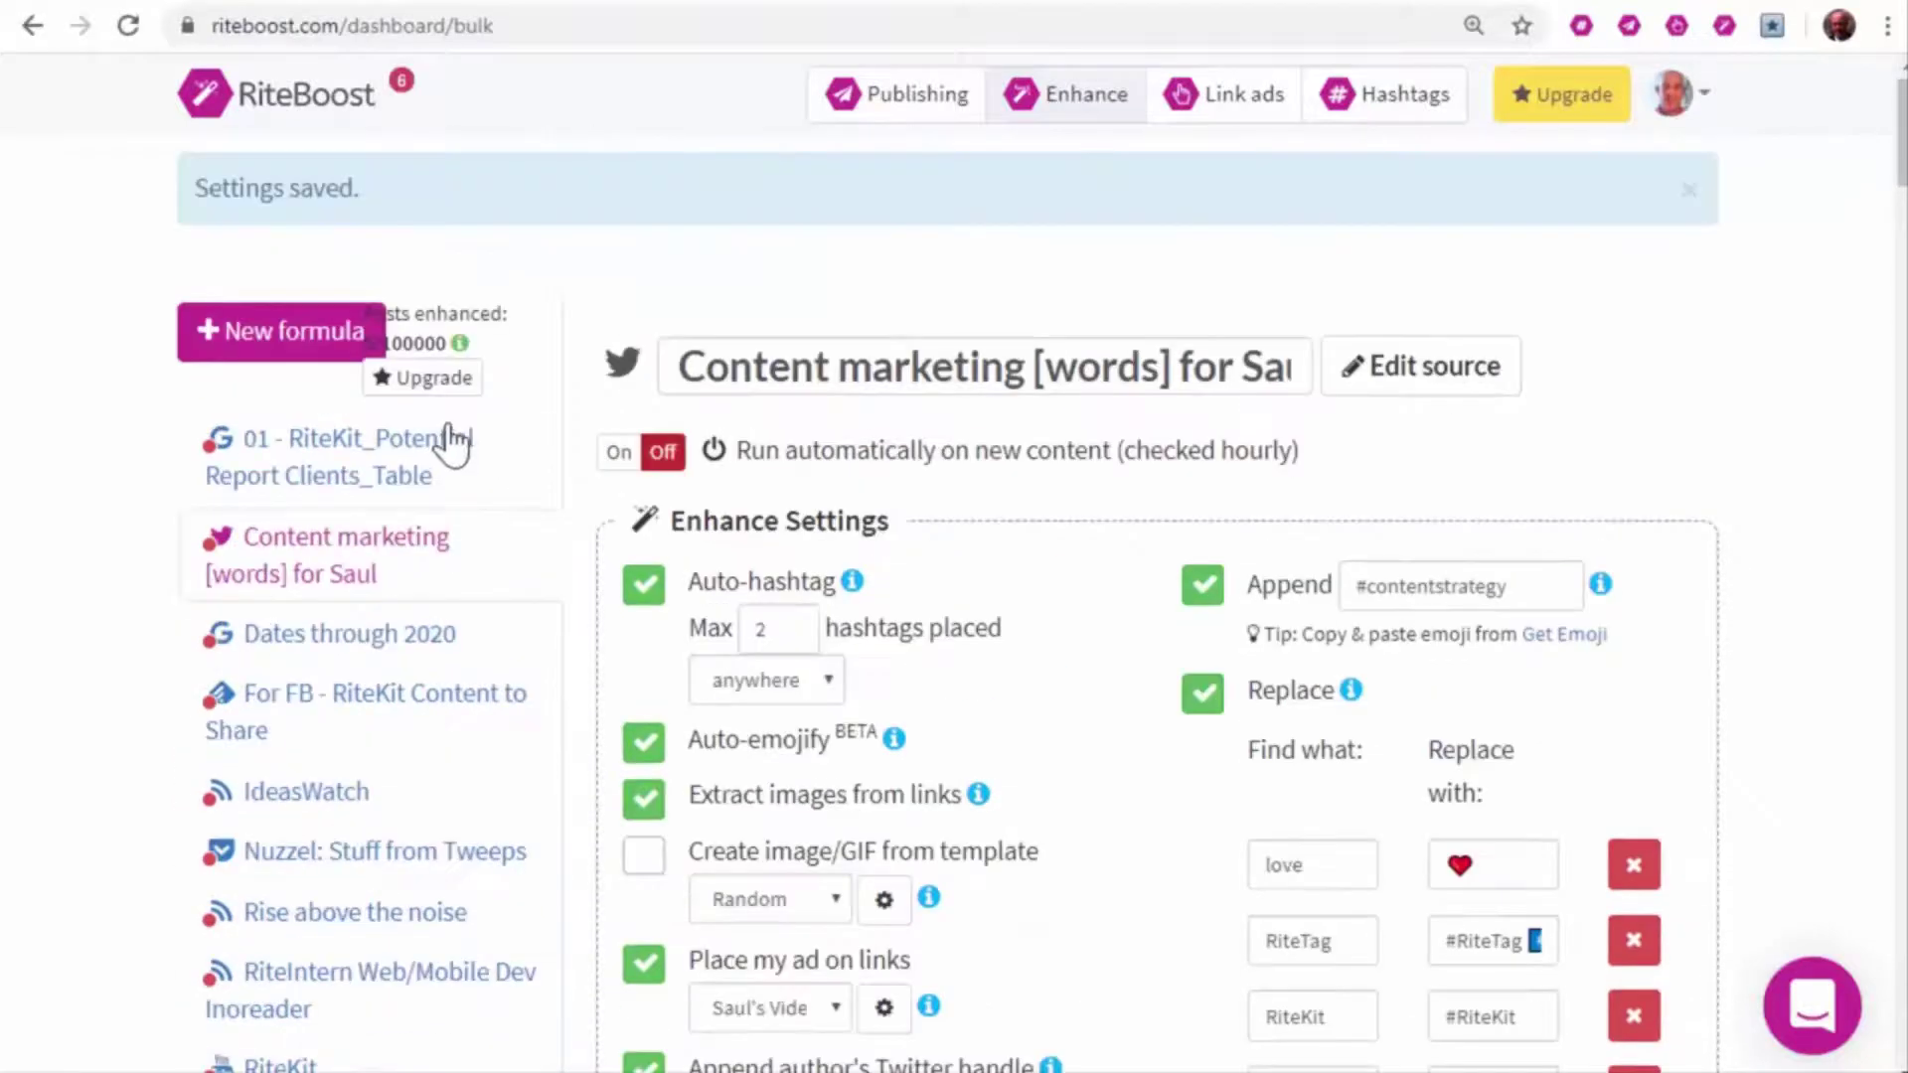
Create a new formula and load articles from the Feedly section RiteKit Content to Share (Rite Tag)
{"action": "left_click", "coordinate": [275, 332]}
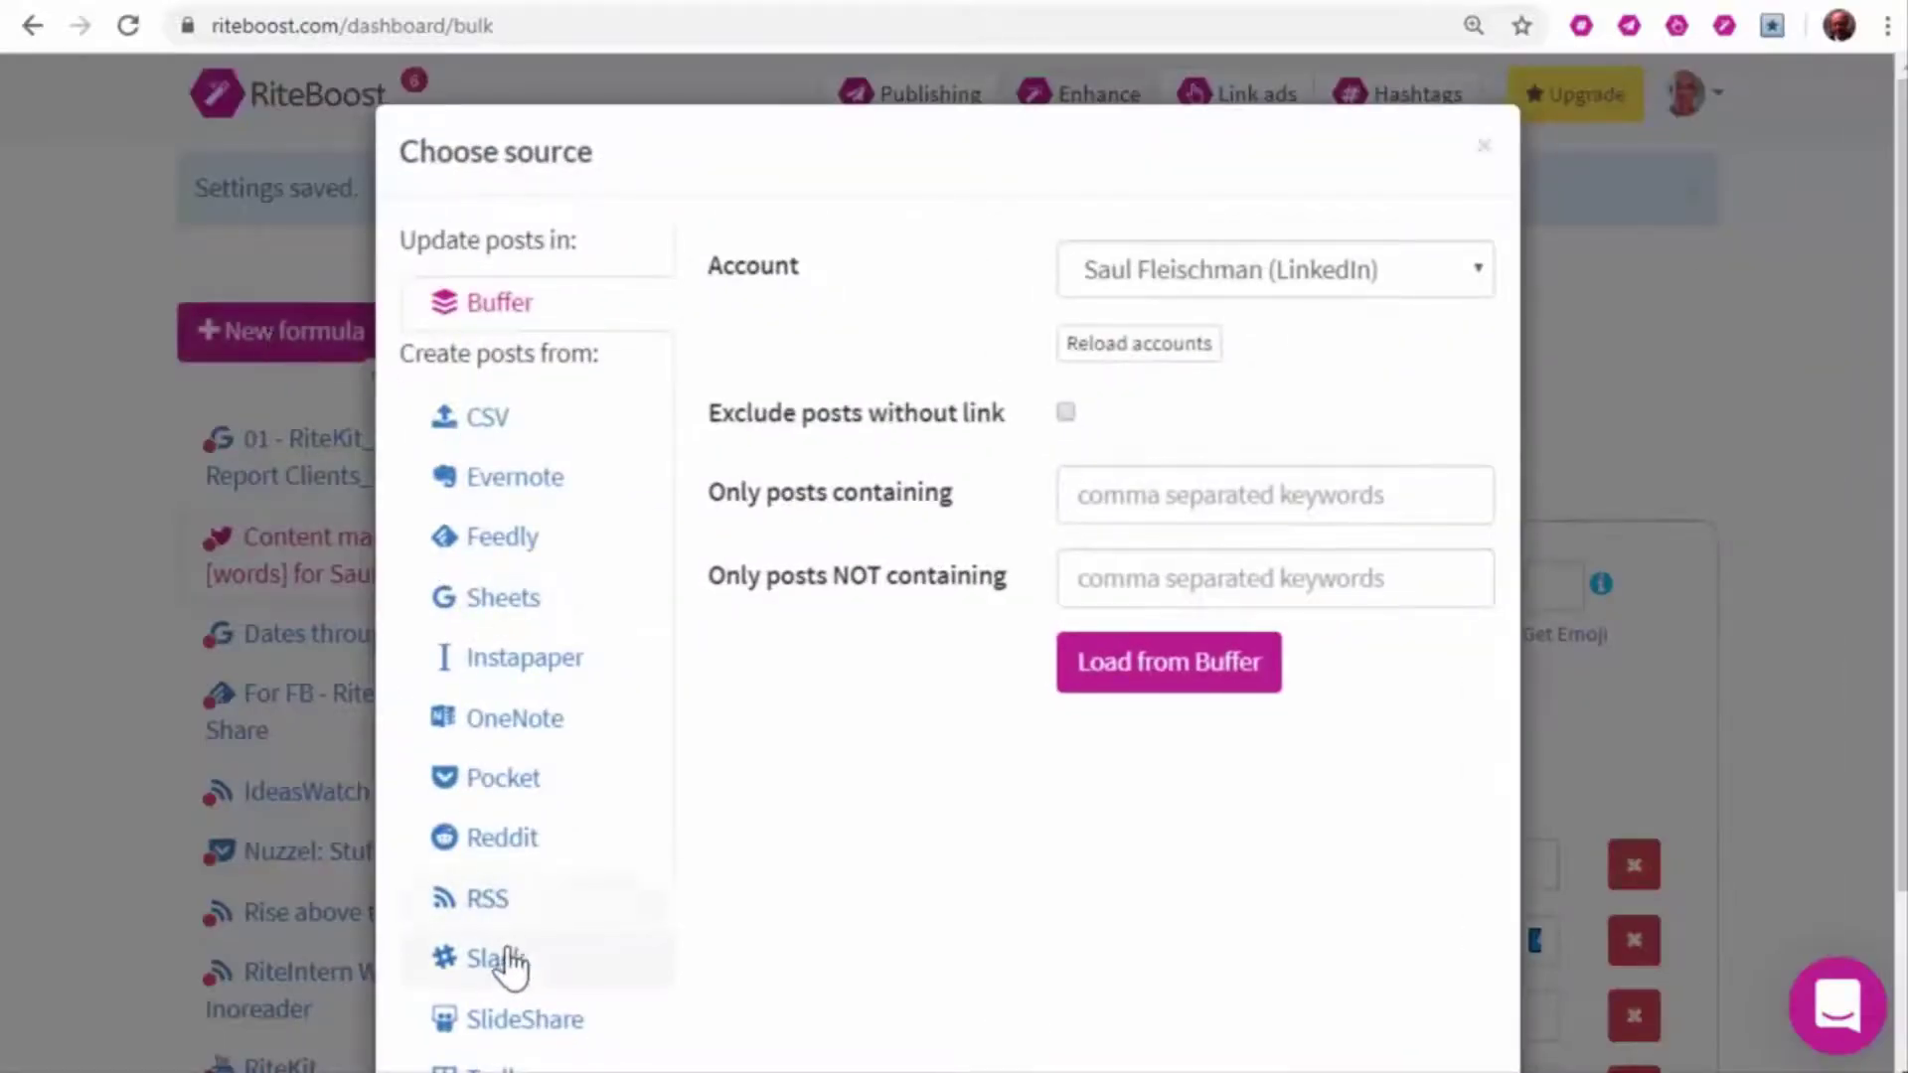
{"action": "scroll", "coordinate": [491, 895], "scroll_direction": "down", "scroll_amount": 3}
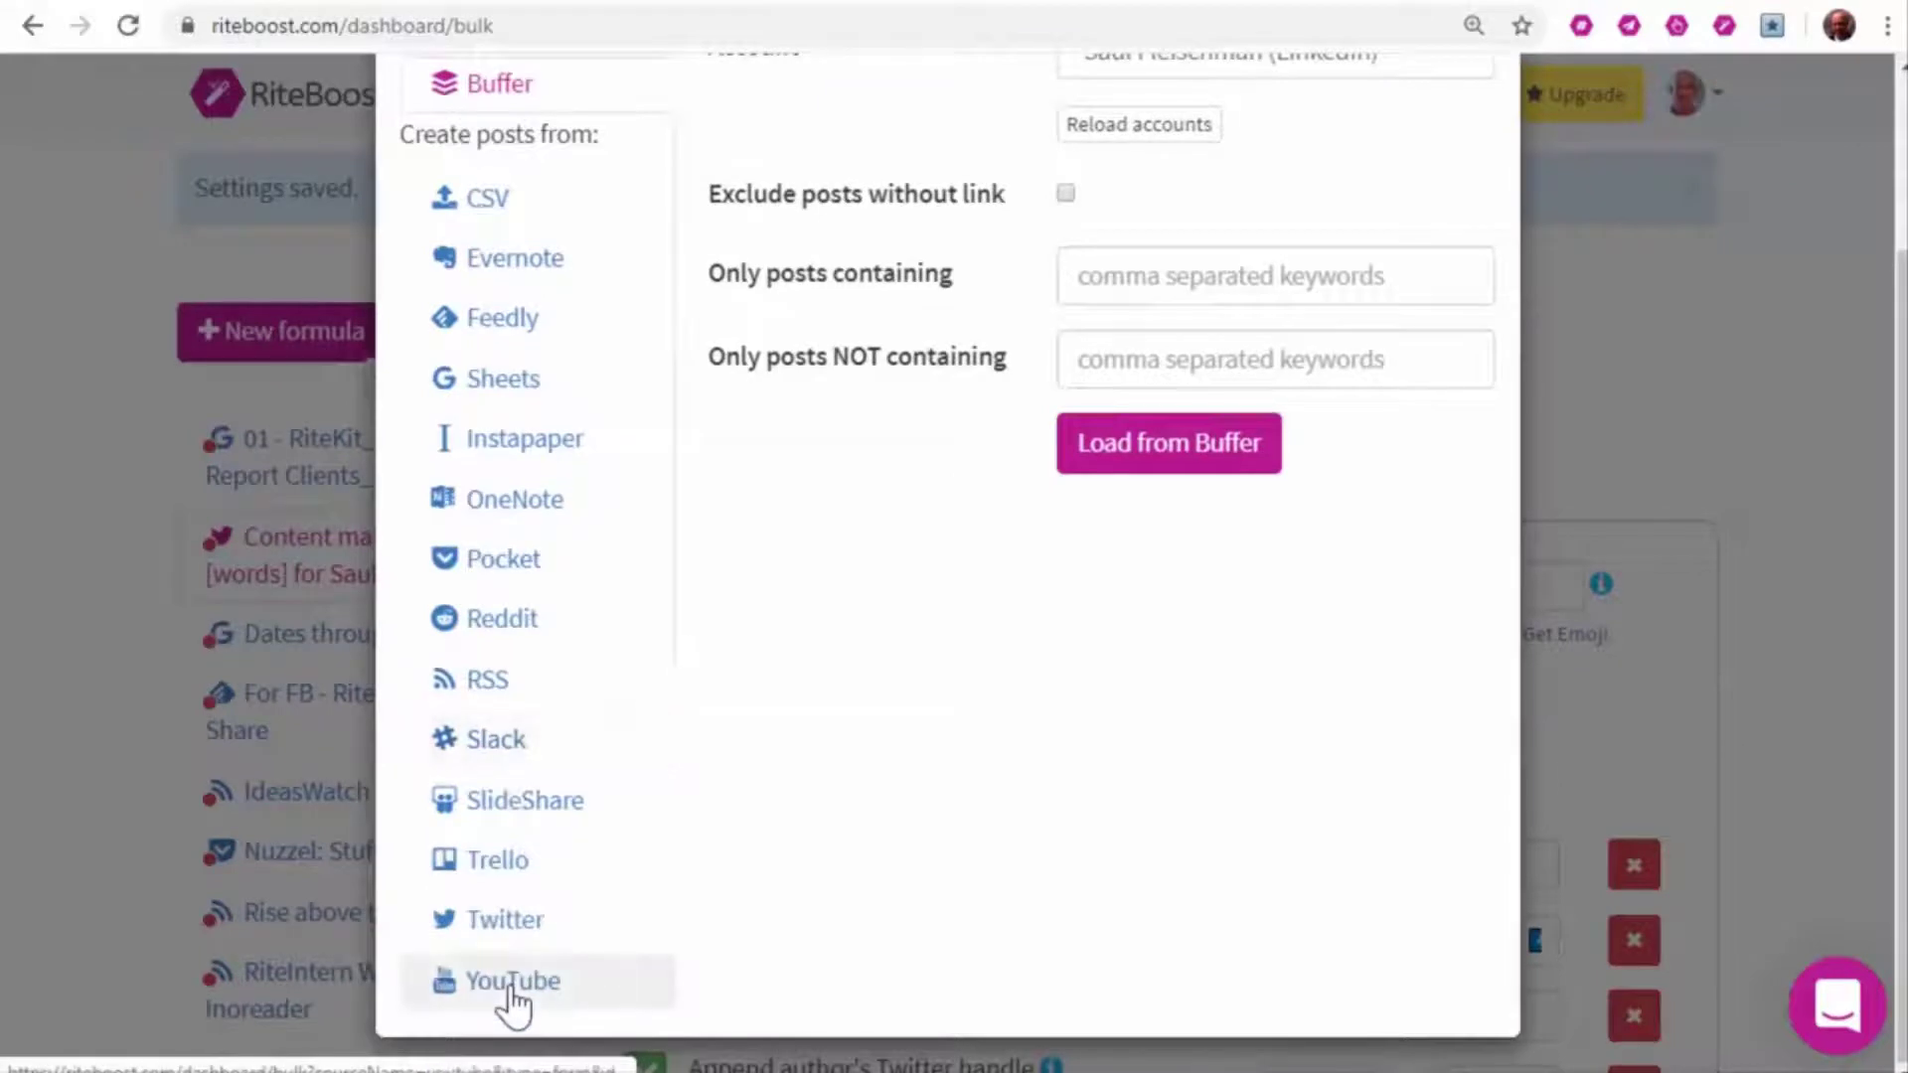
{"action": "left_click", "coordinate": [502, 318]}
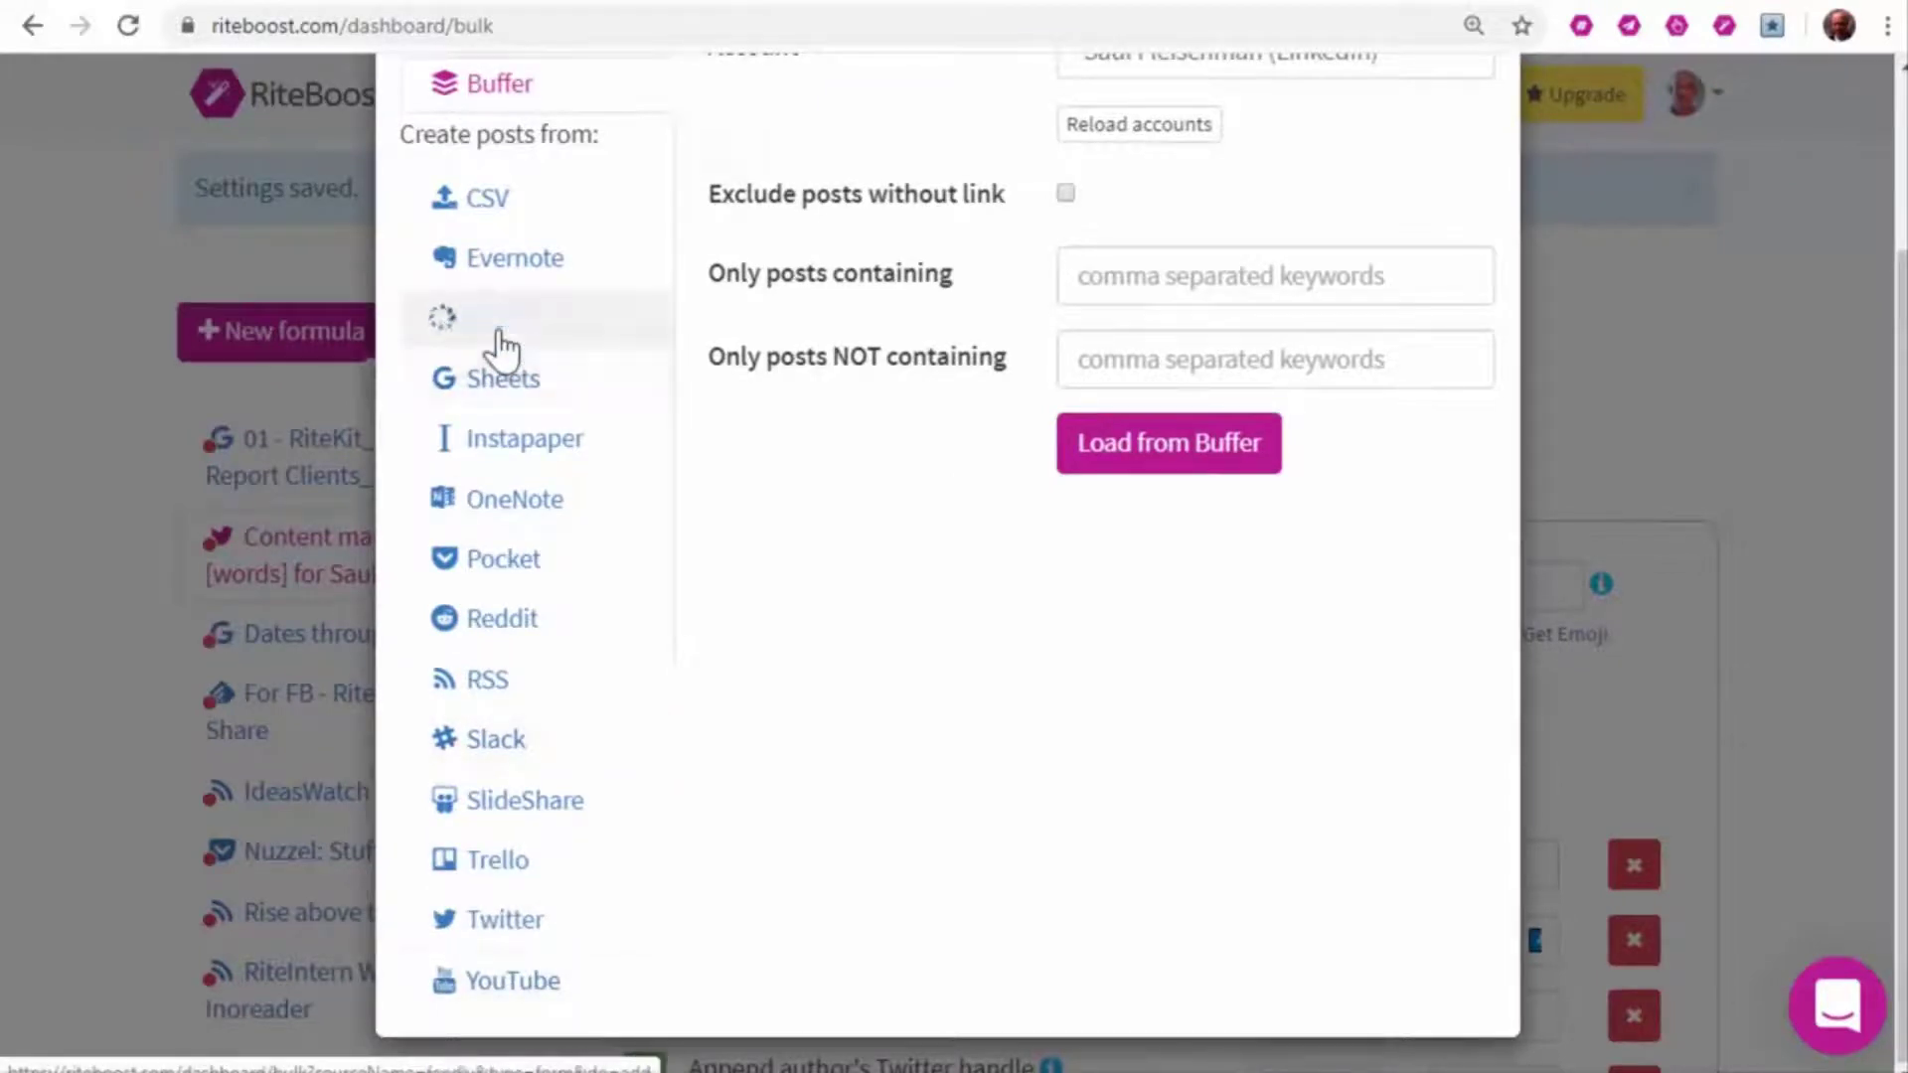
{"action": "left_click", "coordinate": [1290, 359]}
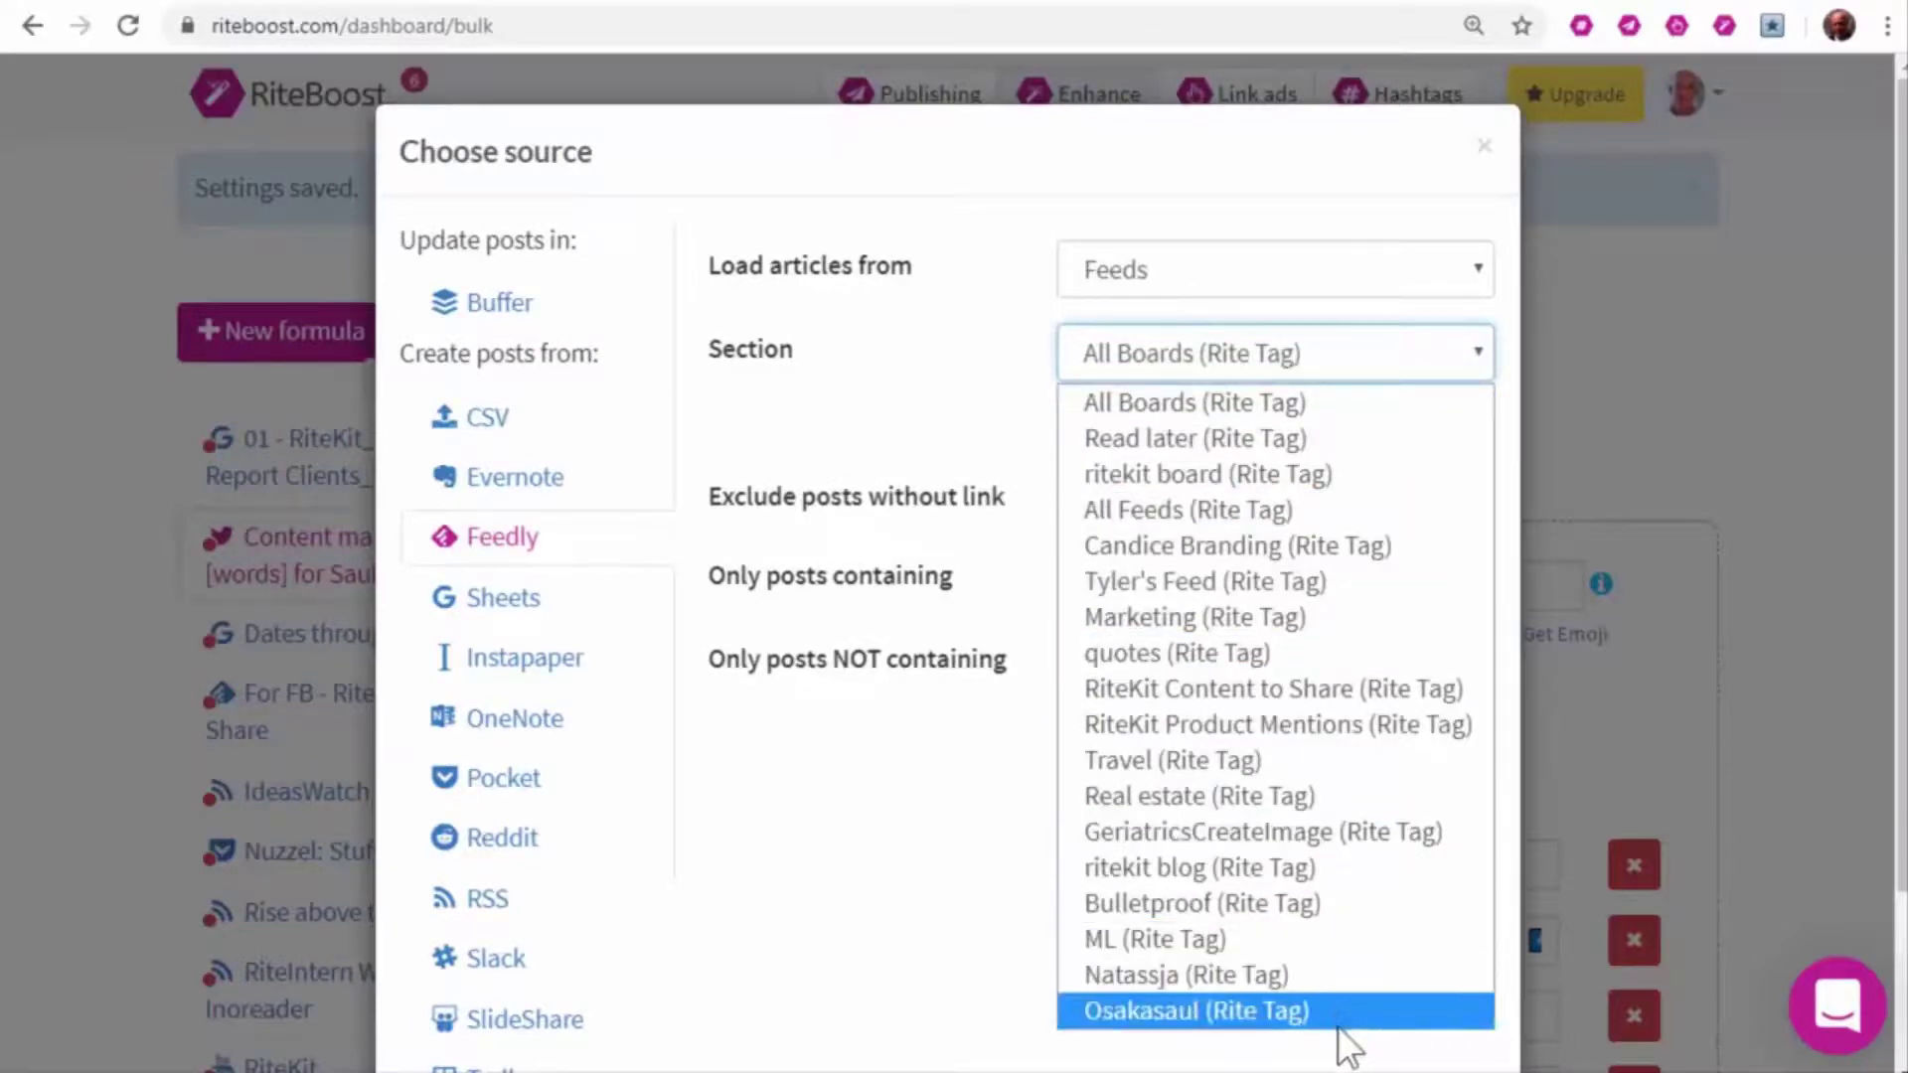
{"action": "left_click", "coordinate": [1253, 690]}
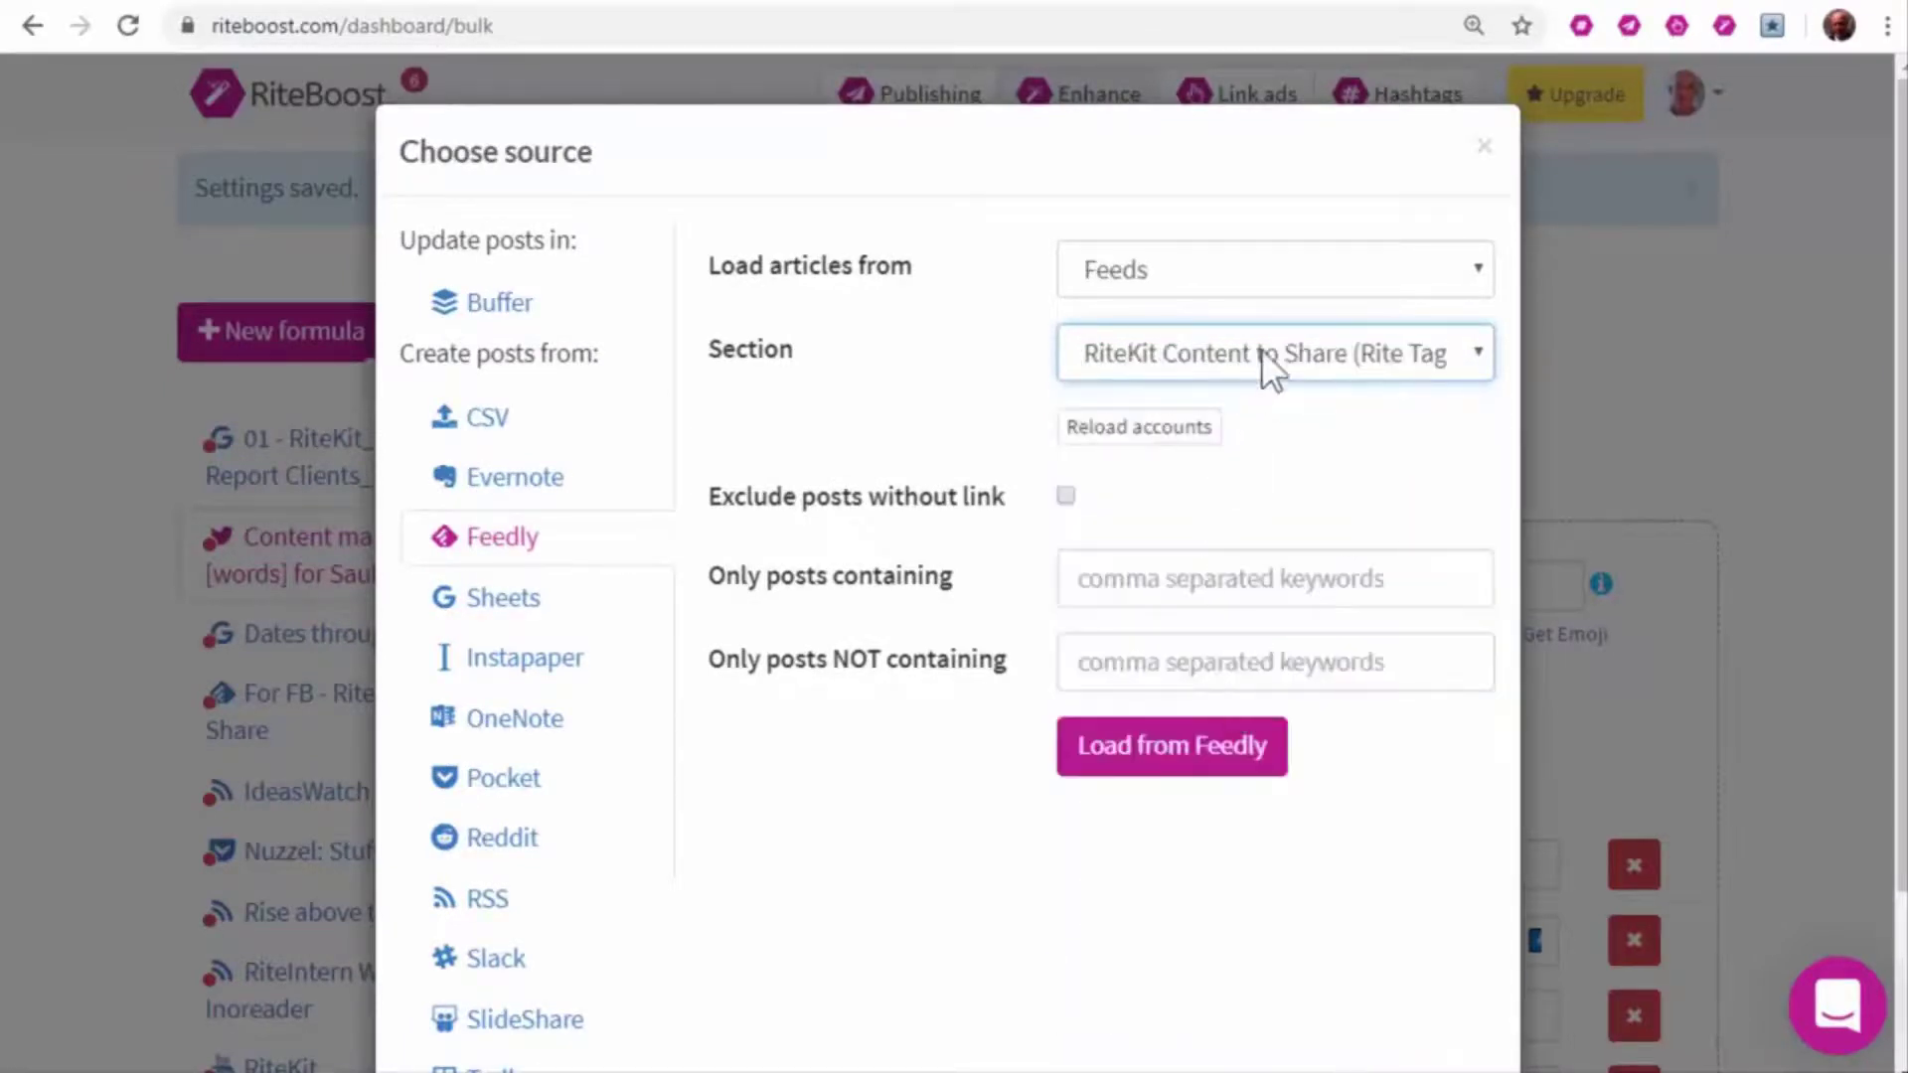
{"action": "left_click", "coordinate": [1212, 747]}
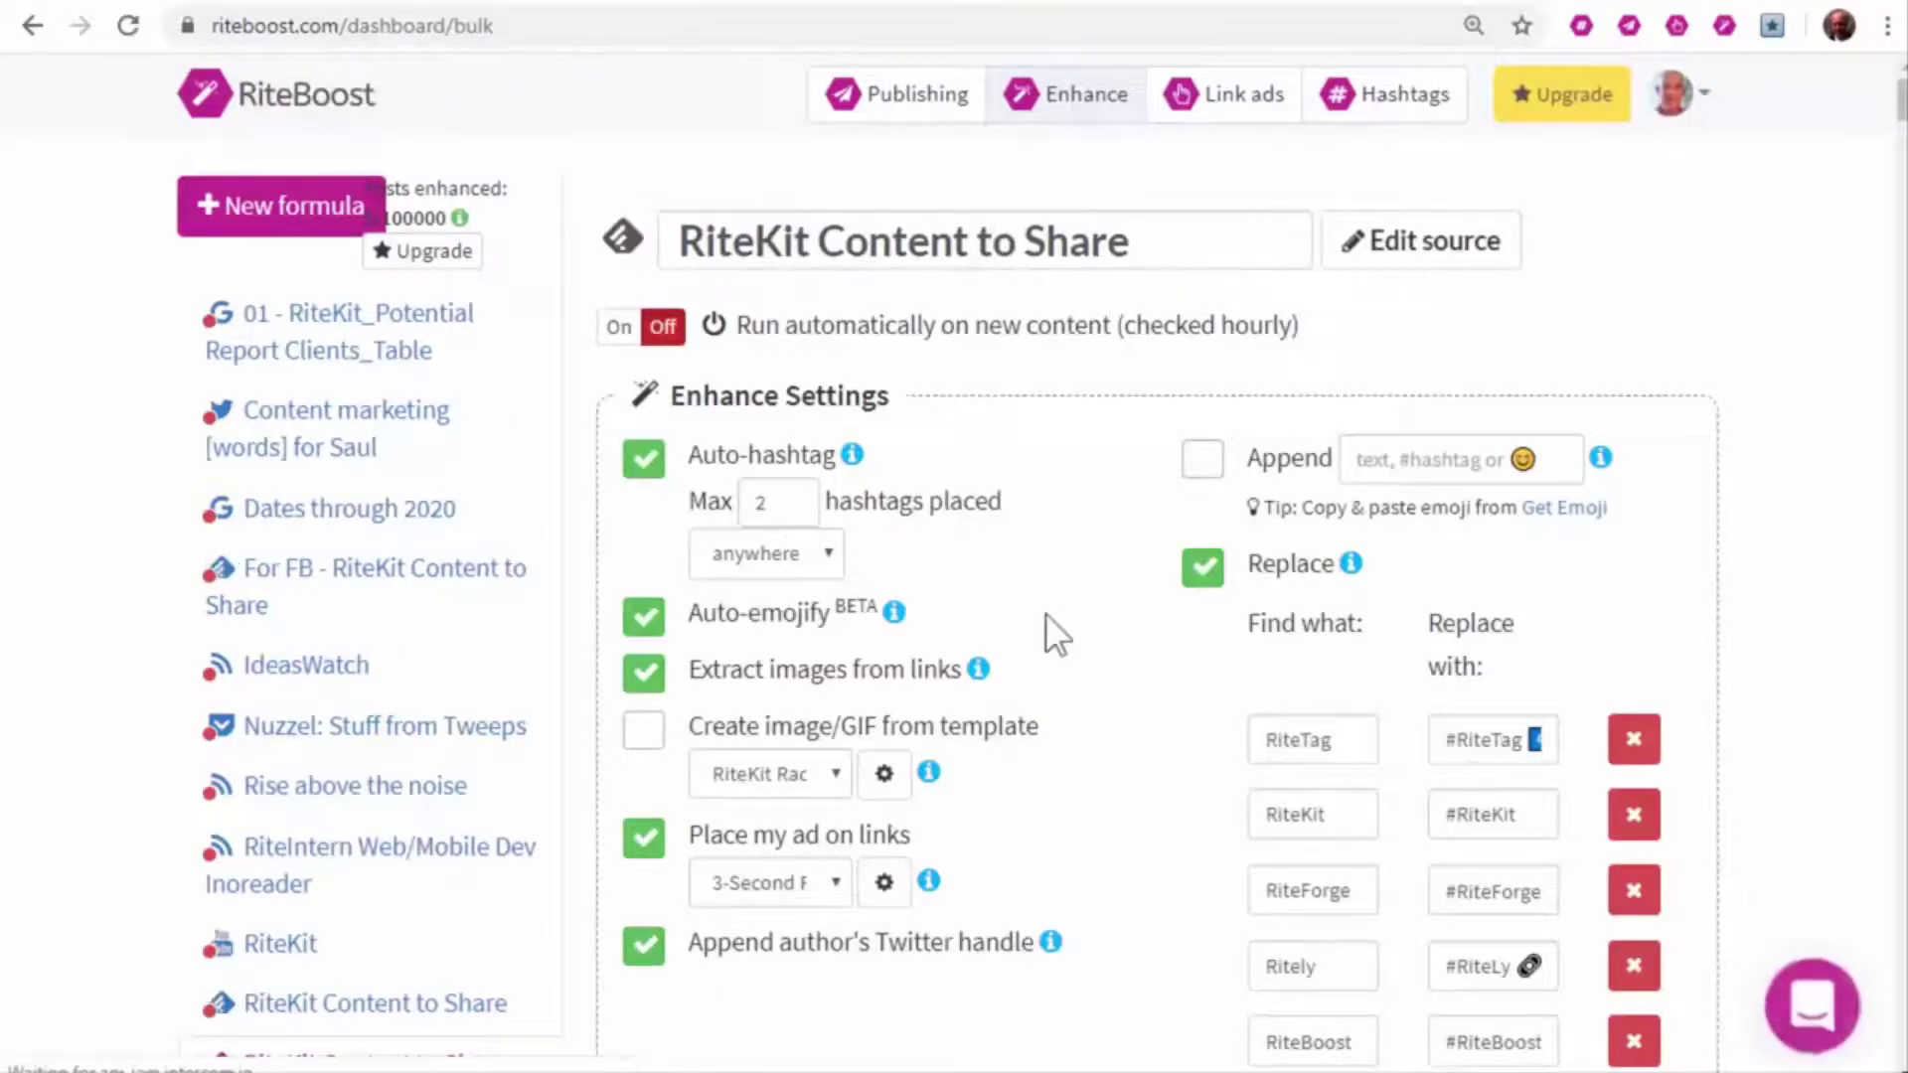
{"action": "scroll", "coordinate": [1014, 625], "scroll_direction": "down", "scroll_amount": 2}
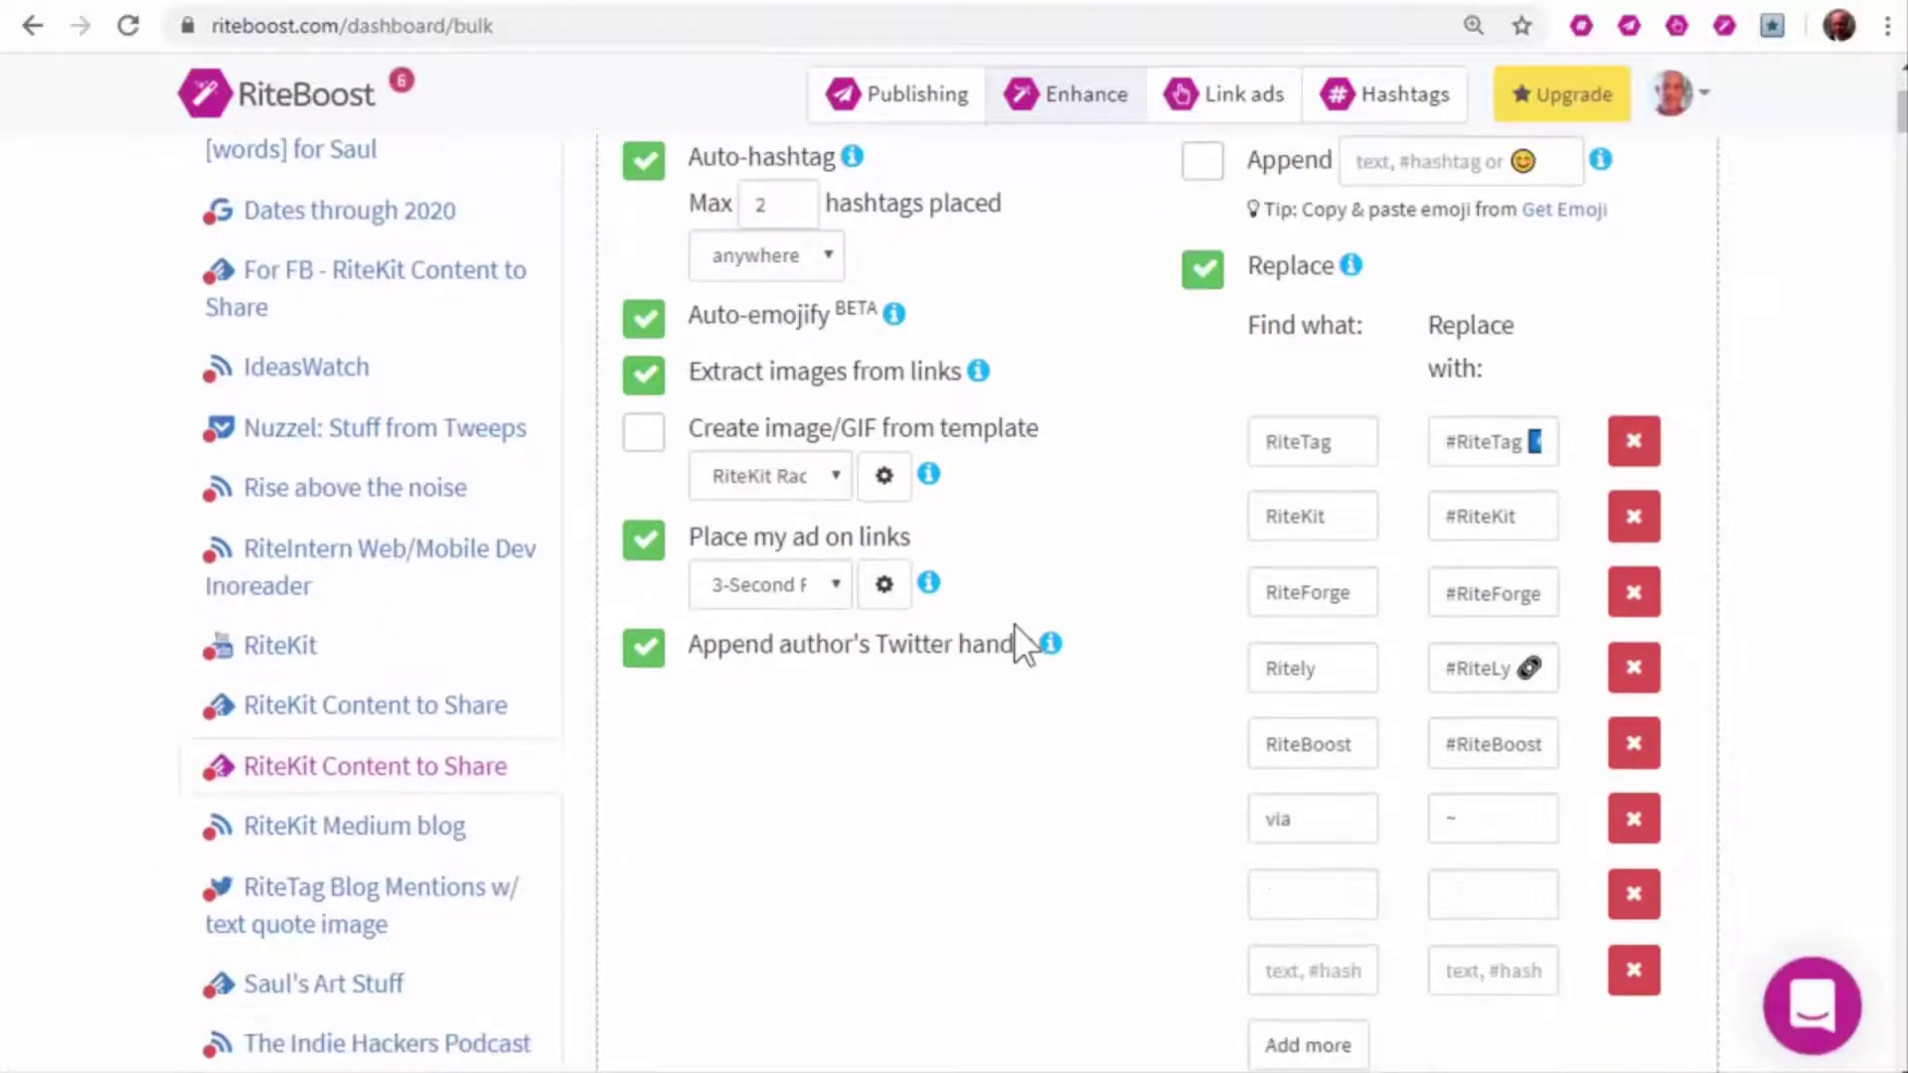
{"action": "scroll", "coordinate": [1024, 645], "scroll_direction": "down", "scroll_amount": 4}
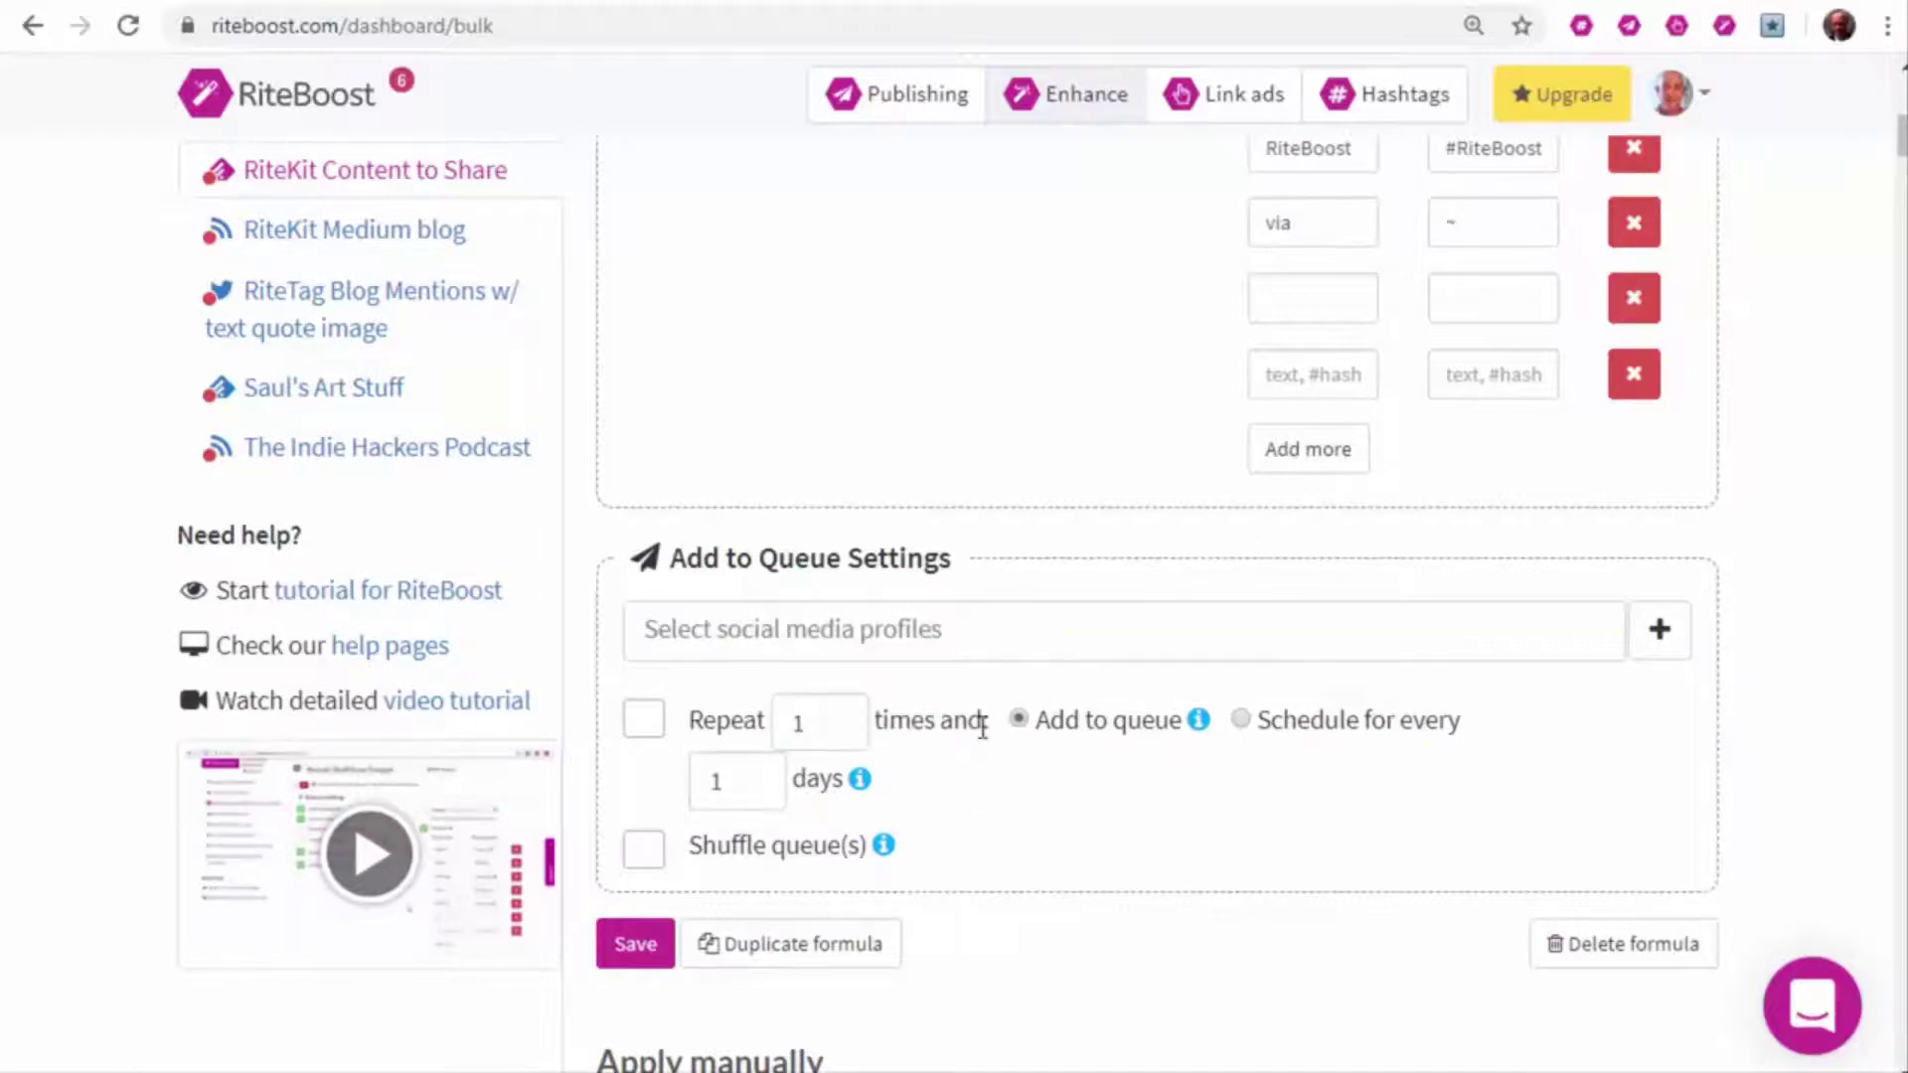
{"action": "scroll", "coordinate": [982, 725], "scroll_direction": "up", "scroll_amount": 4}
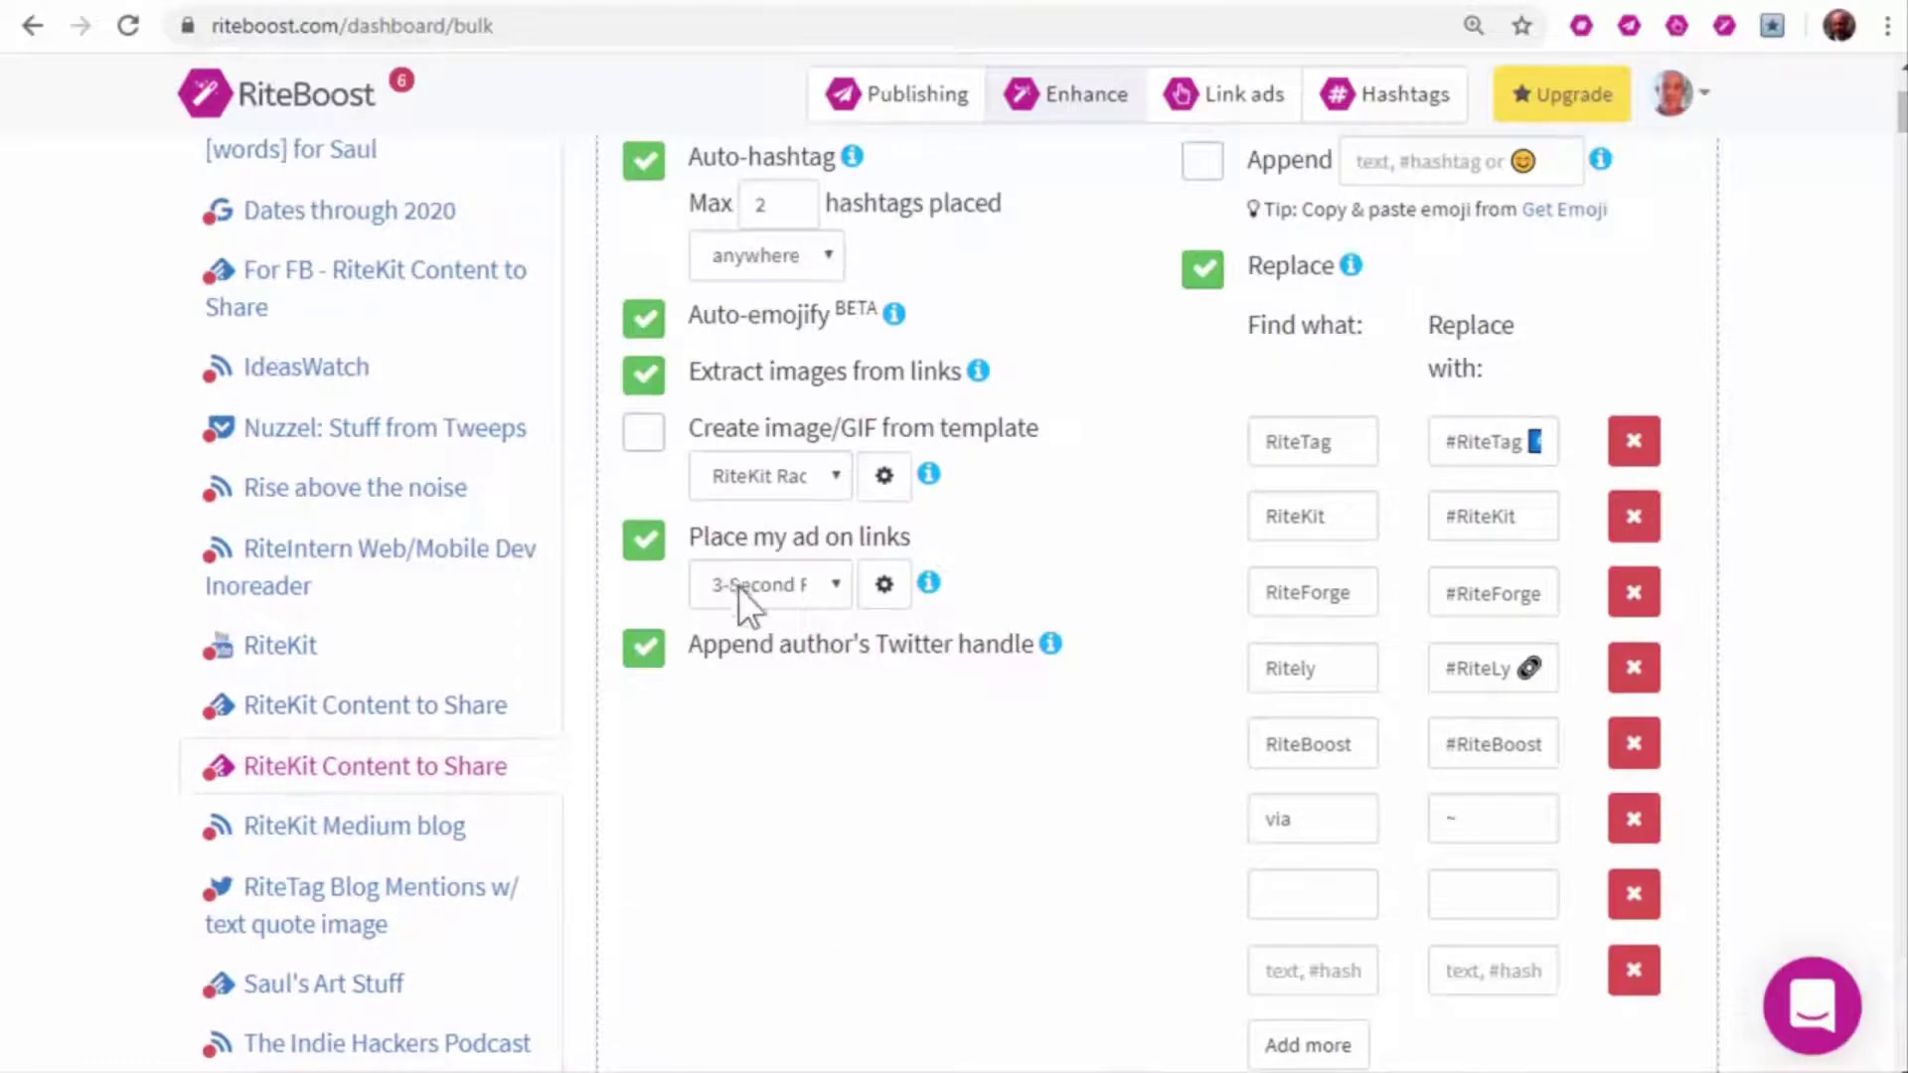
{"action": "left_click", "coordinate": [737, 586]}
{"action": "left_click", "coordinate": [994, 839]}
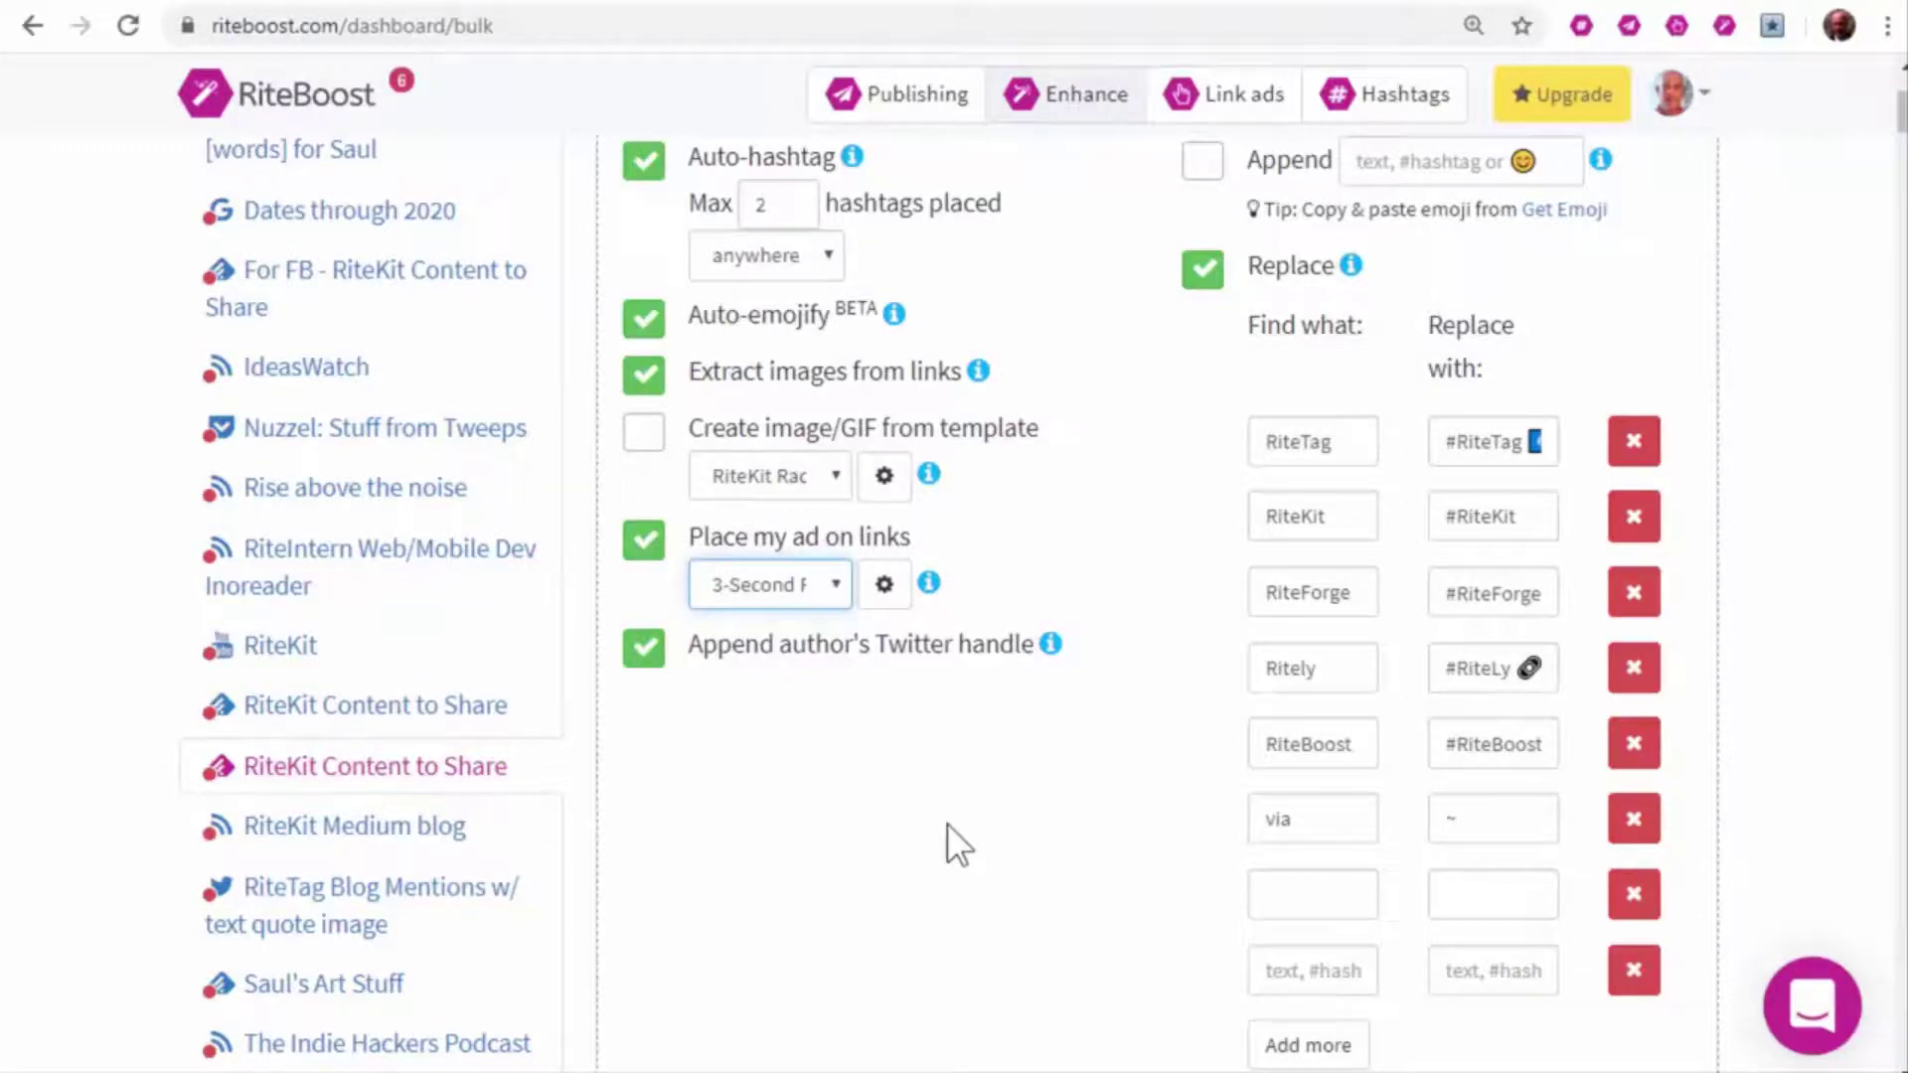
{"action": "mouse_move", "coordinate": [923, 306]}
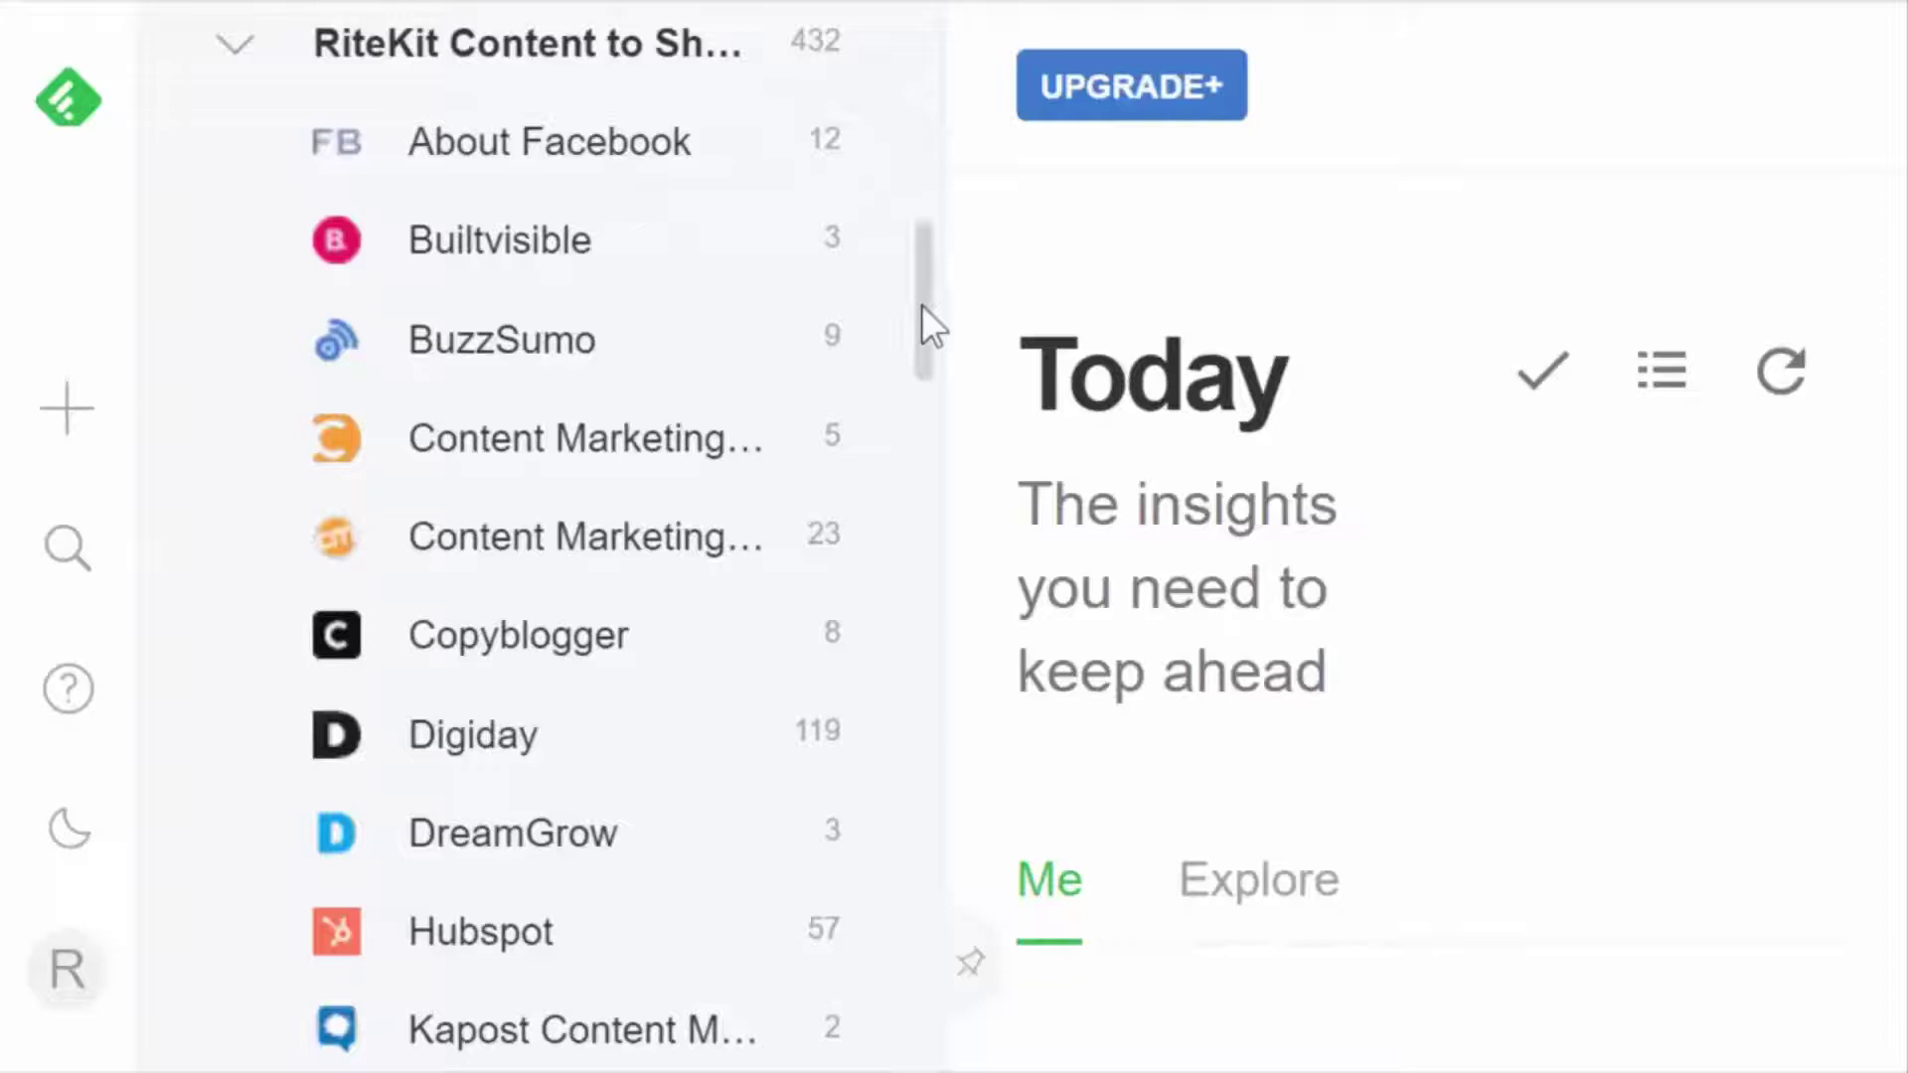
{"action": "left_click_drag", "start_coordinate": [921, 305], "coordinate": [924, 466]}
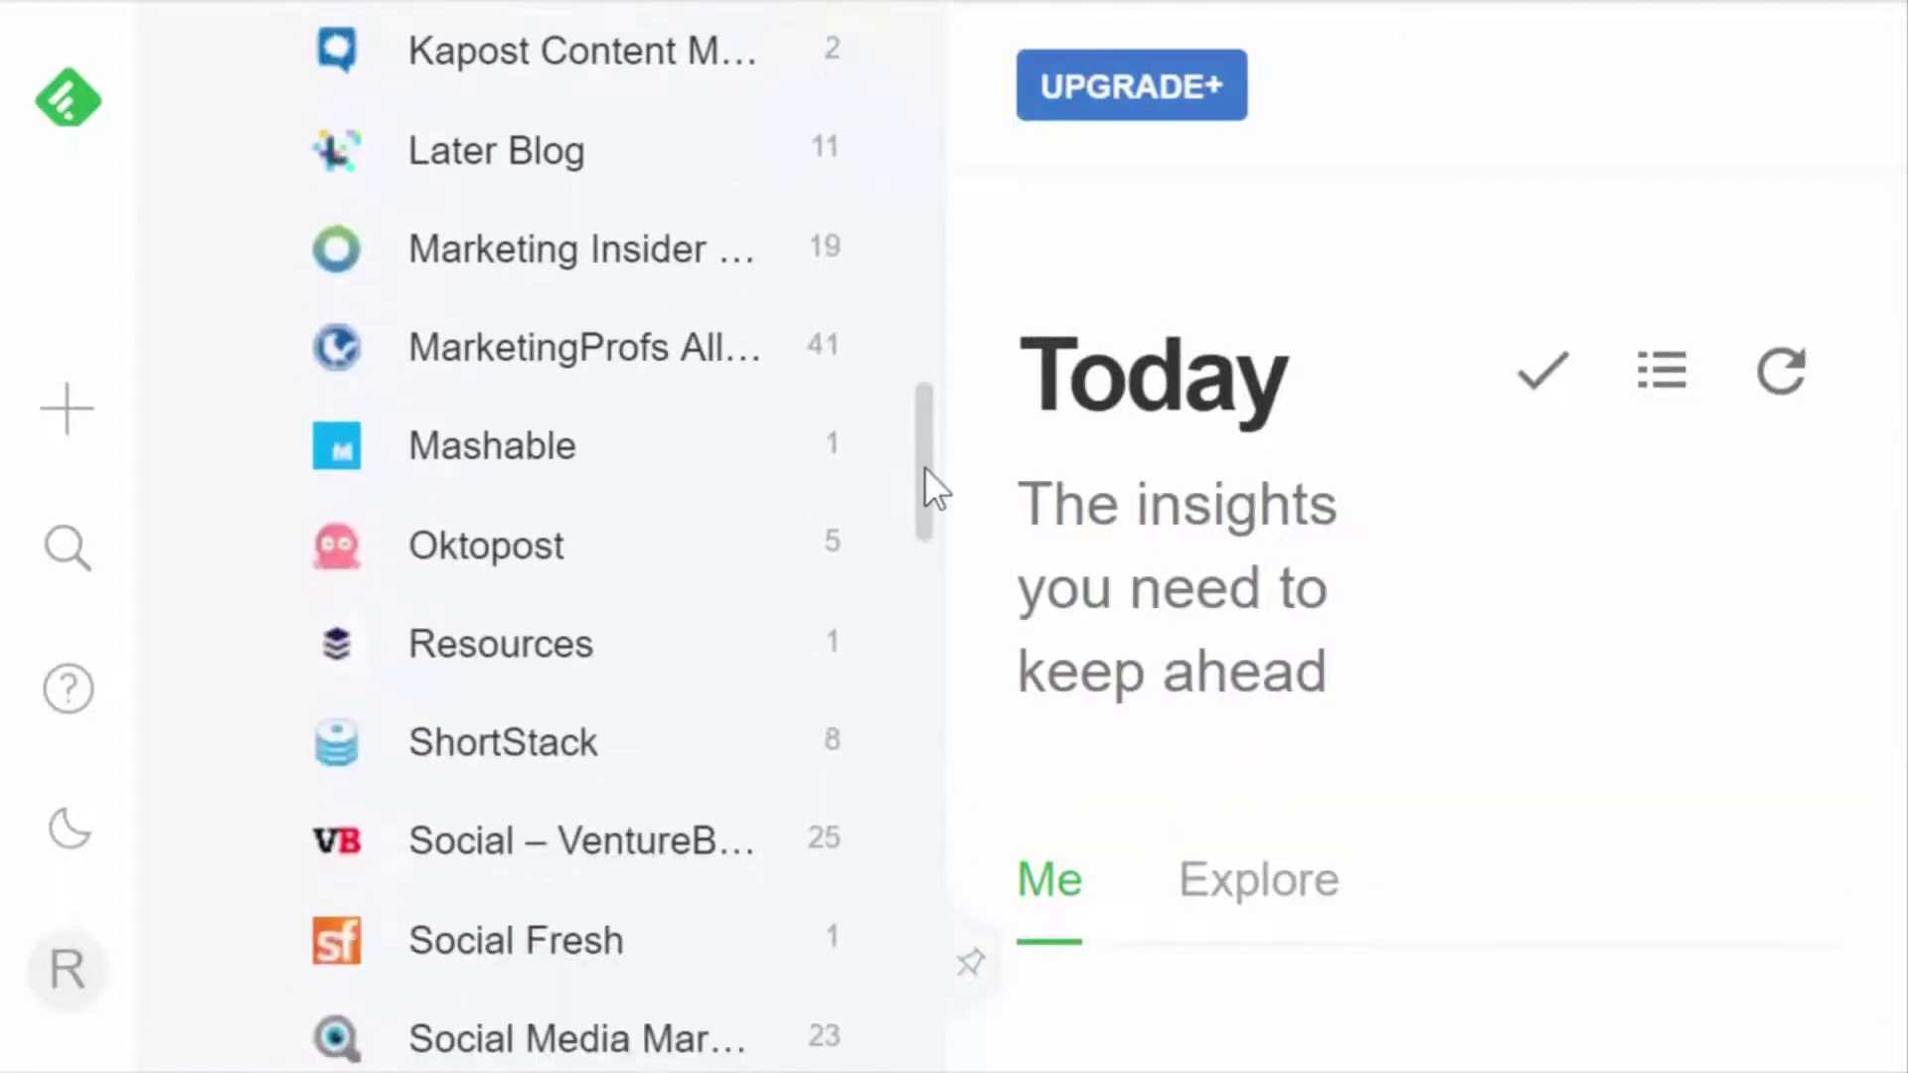
{"action": "left_click_drag", "start_coordinate": [924, 466], "coordinate": [916, 742]}
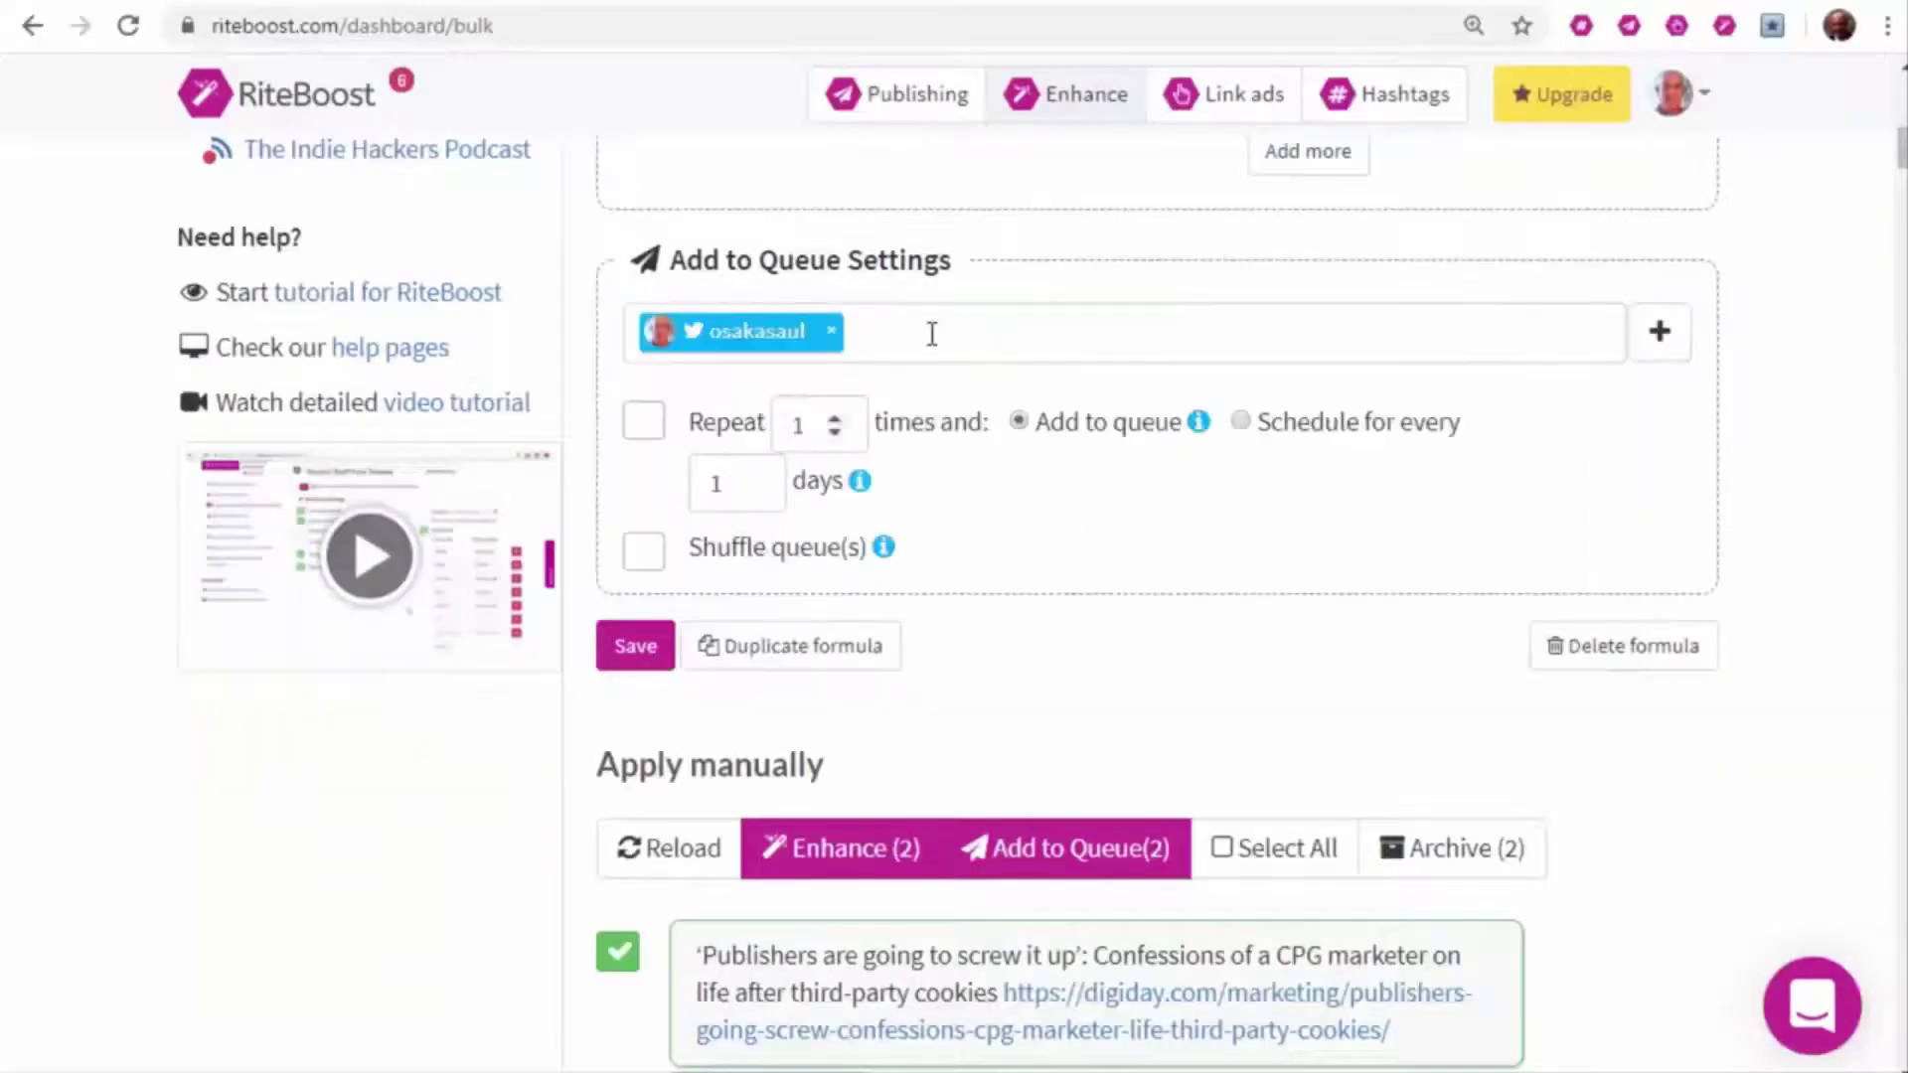
Add the Saul Fleischman LinkedIn profile as a queue destination and enable Shuffle queue(s)
{"action": "left_click", "coordinate": [928, 331]}
{"action": "left_click", "coordinate": [727, 512]}
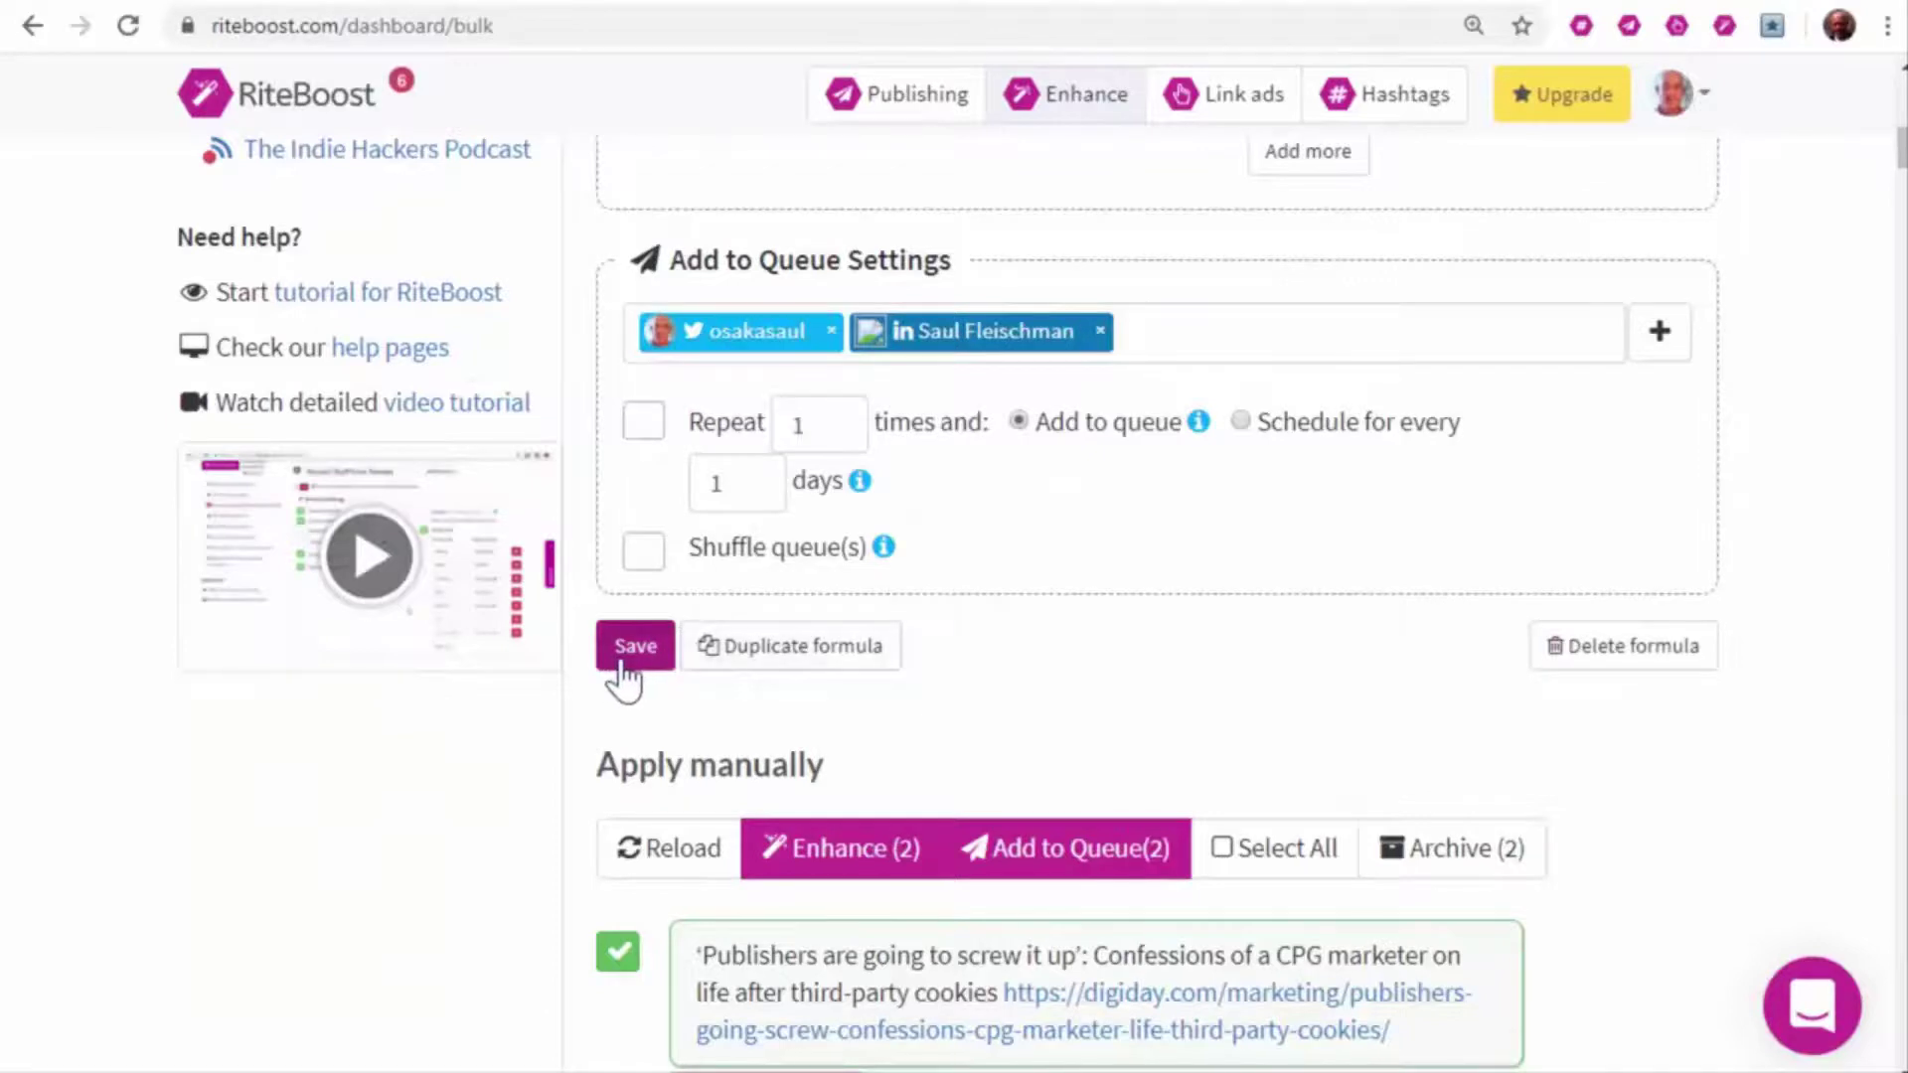
{"action": "left_click", "coordinate": [642, 550]}
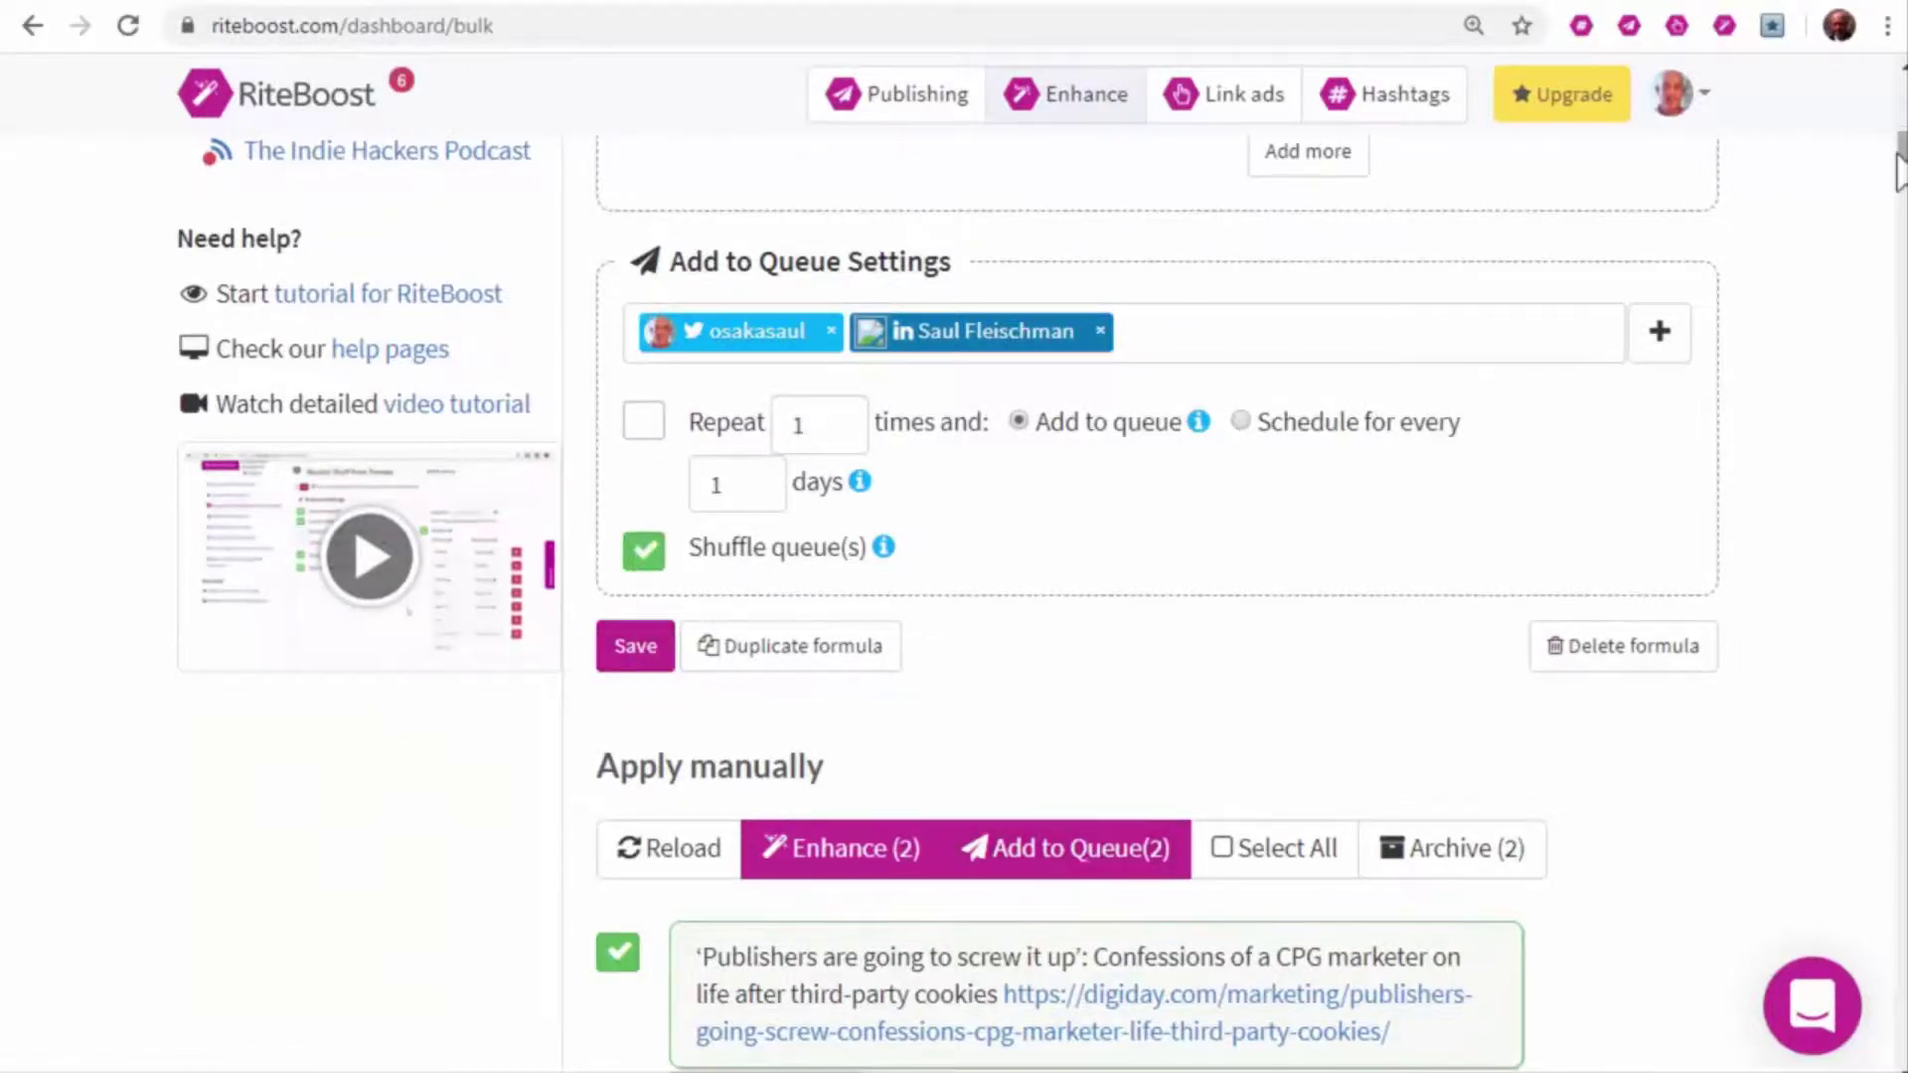
{"action": "left_click_drag", "start_coordinate": [1901, 157], "coordinate": [1901, 1044]}
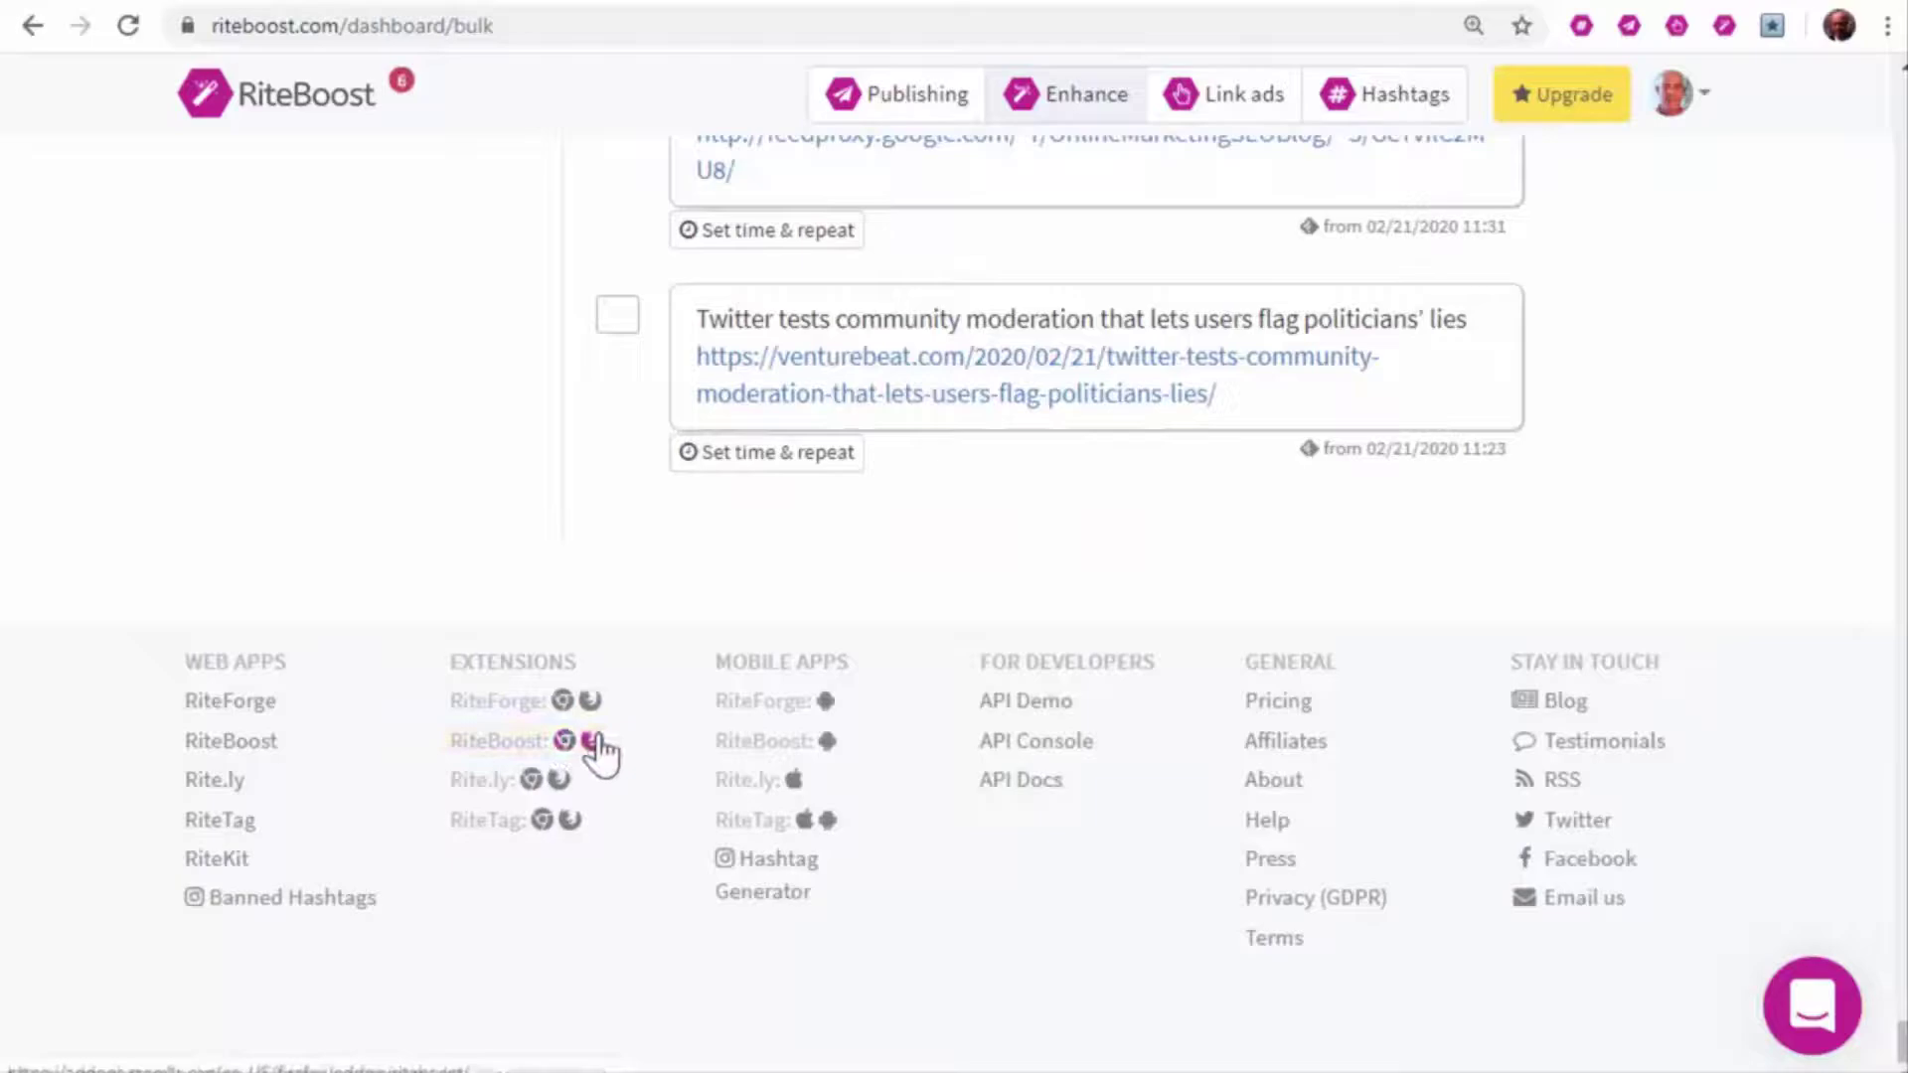
In TweetDeck, show the Enhance with RiteBoost submenu for the Instagram Stories draft
{"action": "key", "text": "ctrl+Tab"}
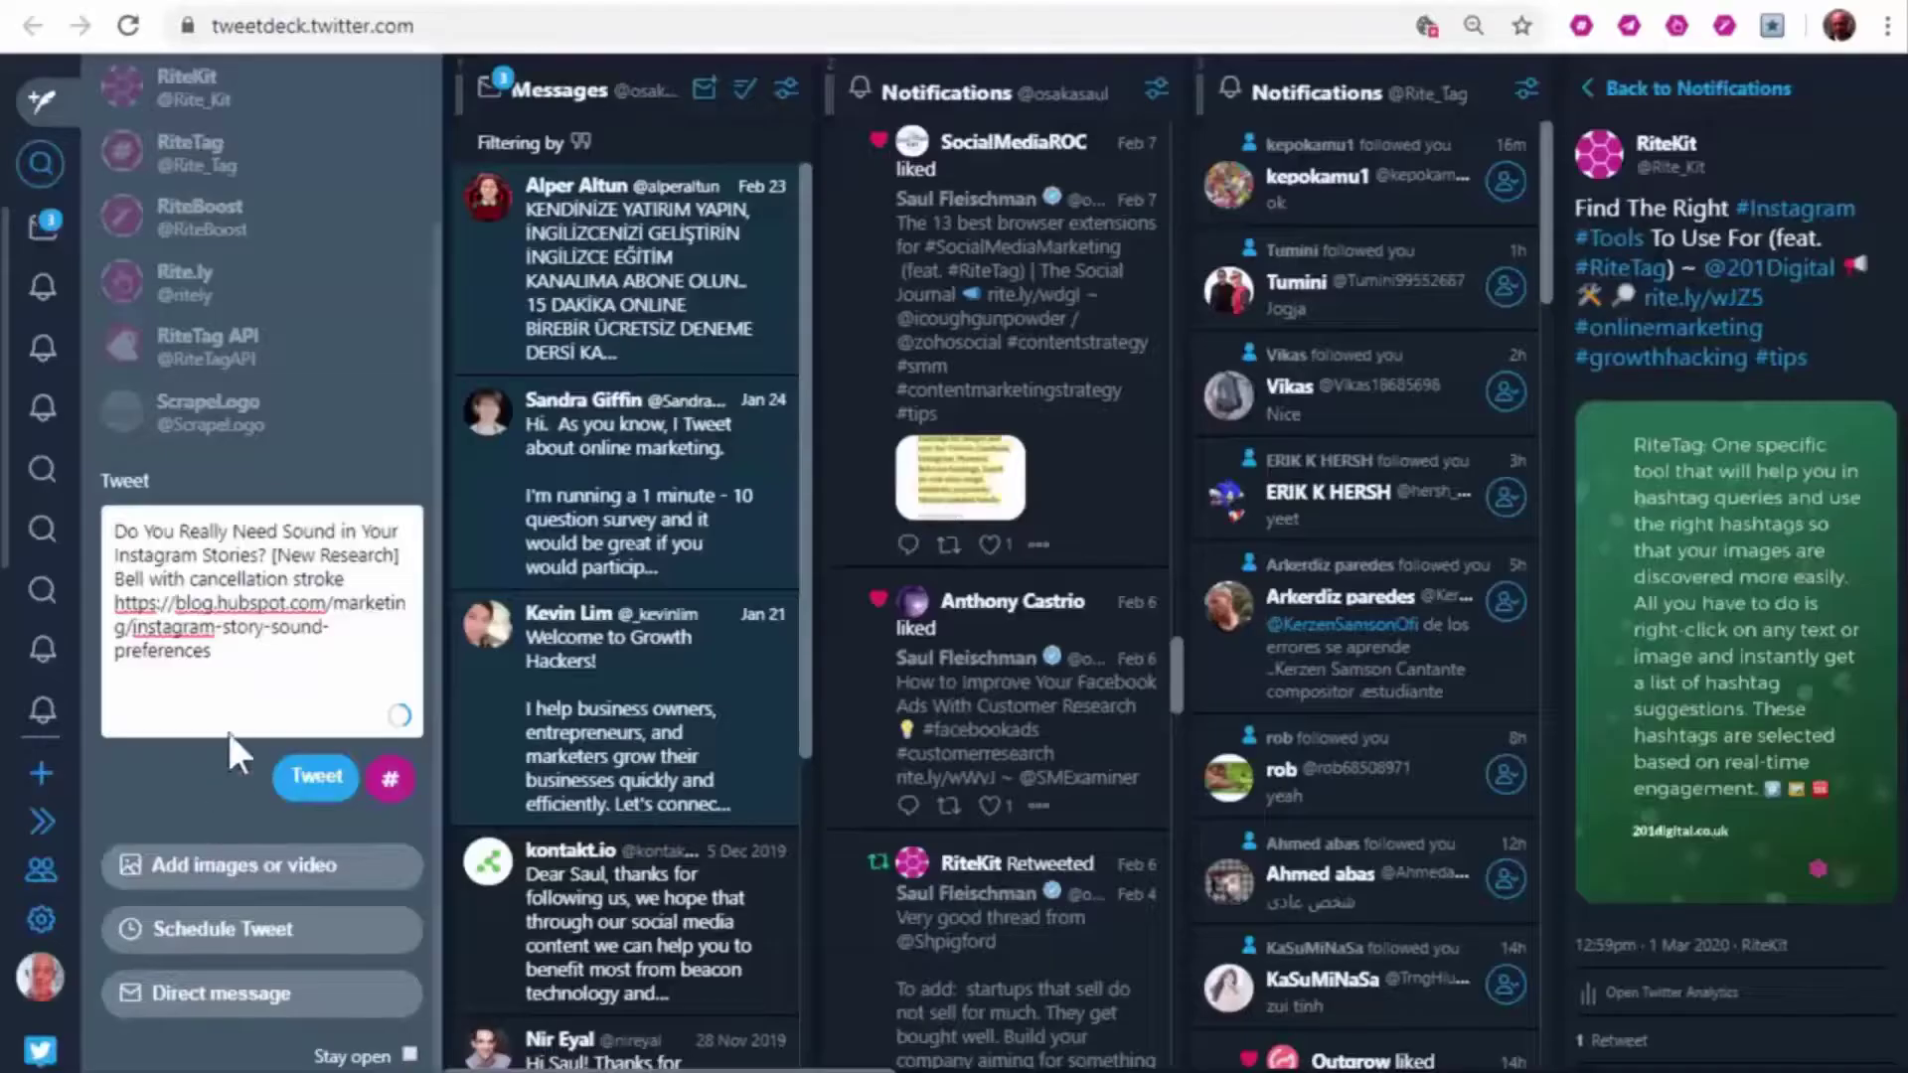
{"action": "right_click", "coordinate": [243, 576]}
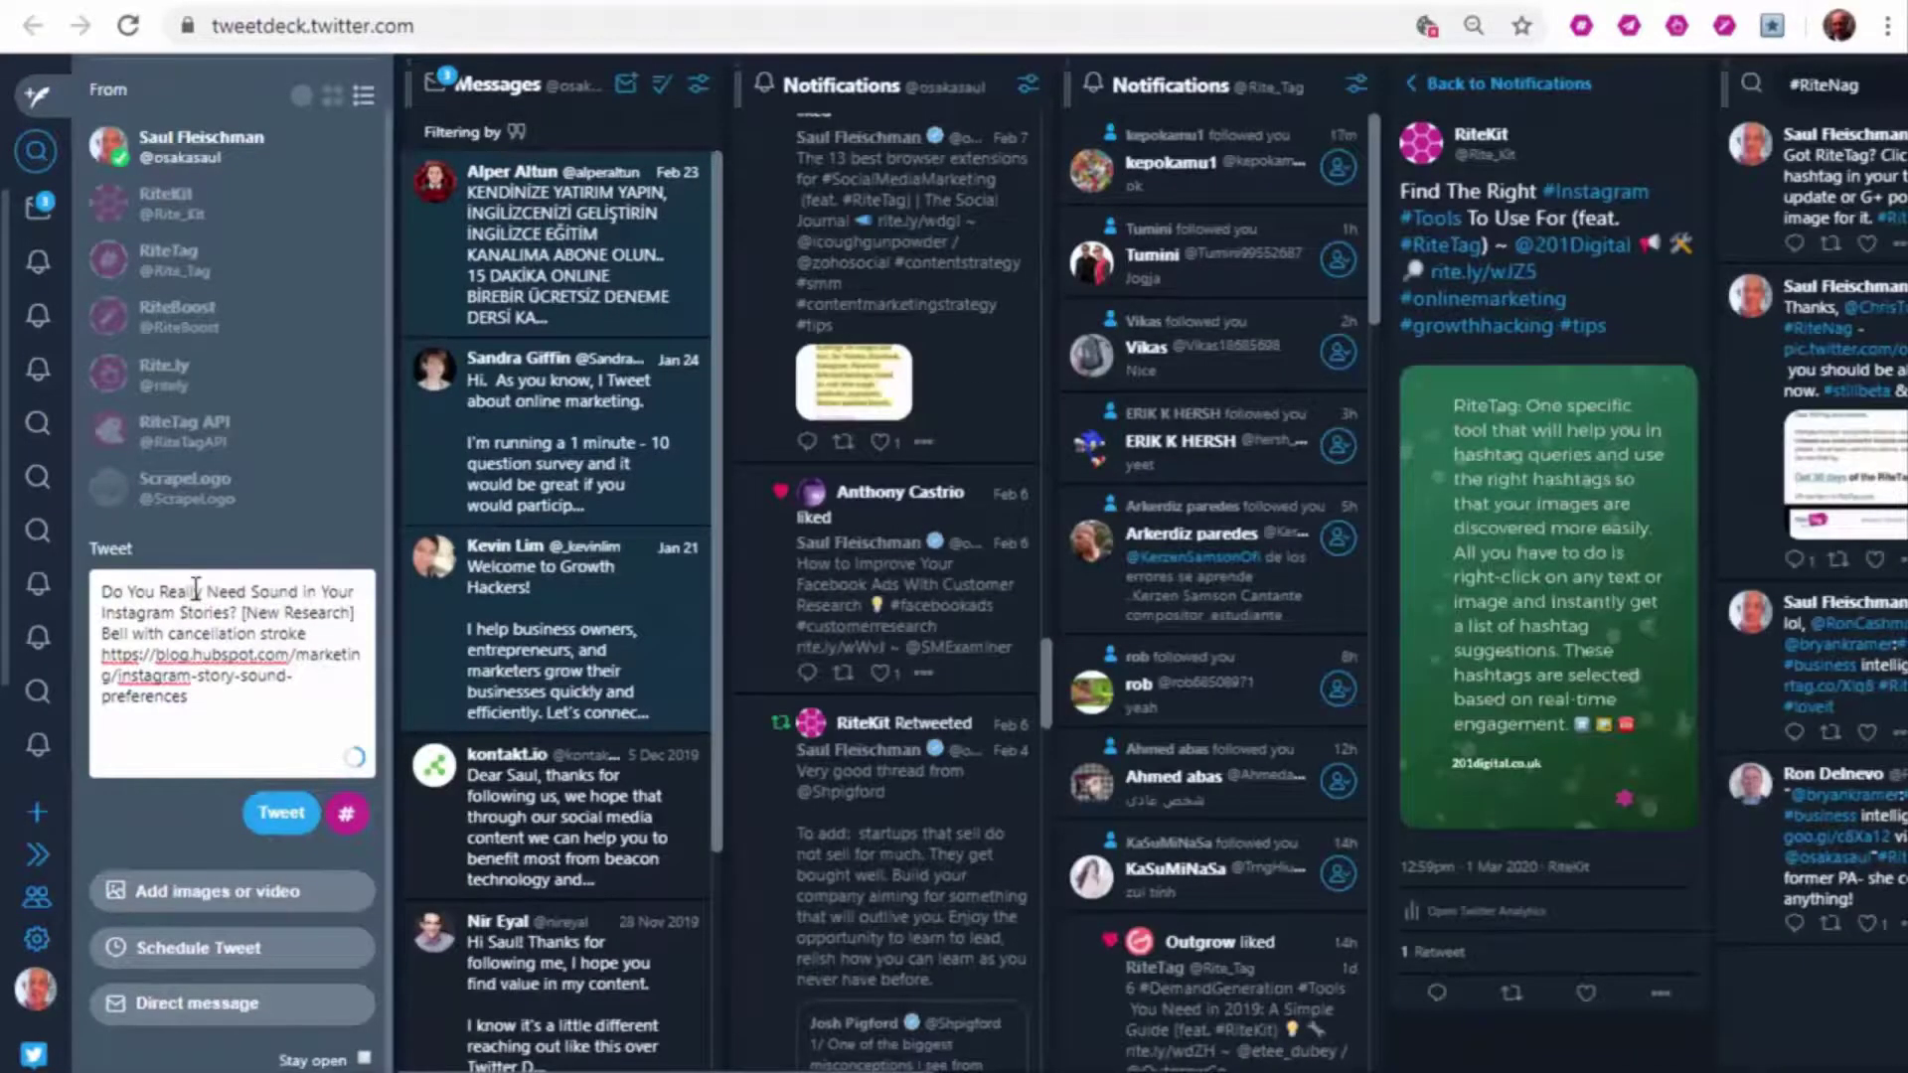
{"action": "right_click", "coordinate": [195, 592]}
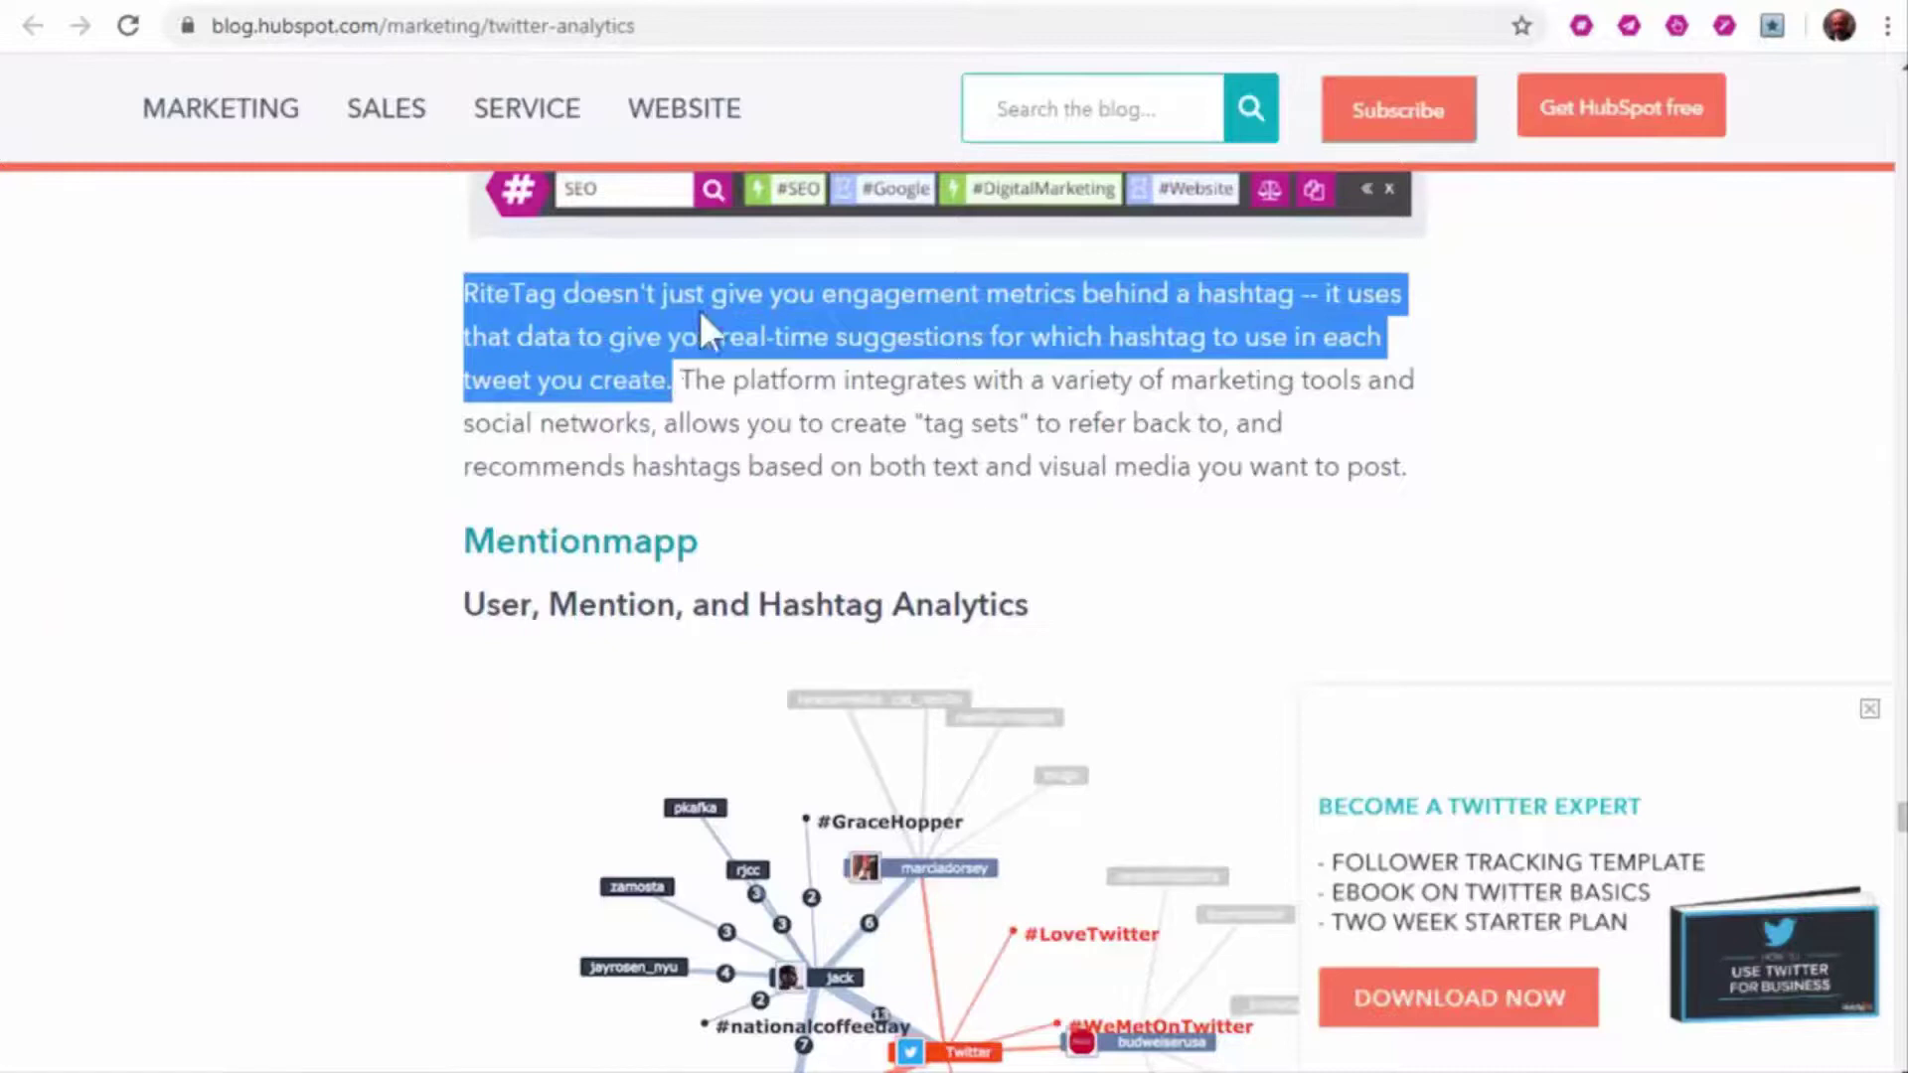
Share the RiteTag paragraph with RiteForge and view its quote image at full size
{"action": "right_click", "coordinate": [705, 285]}
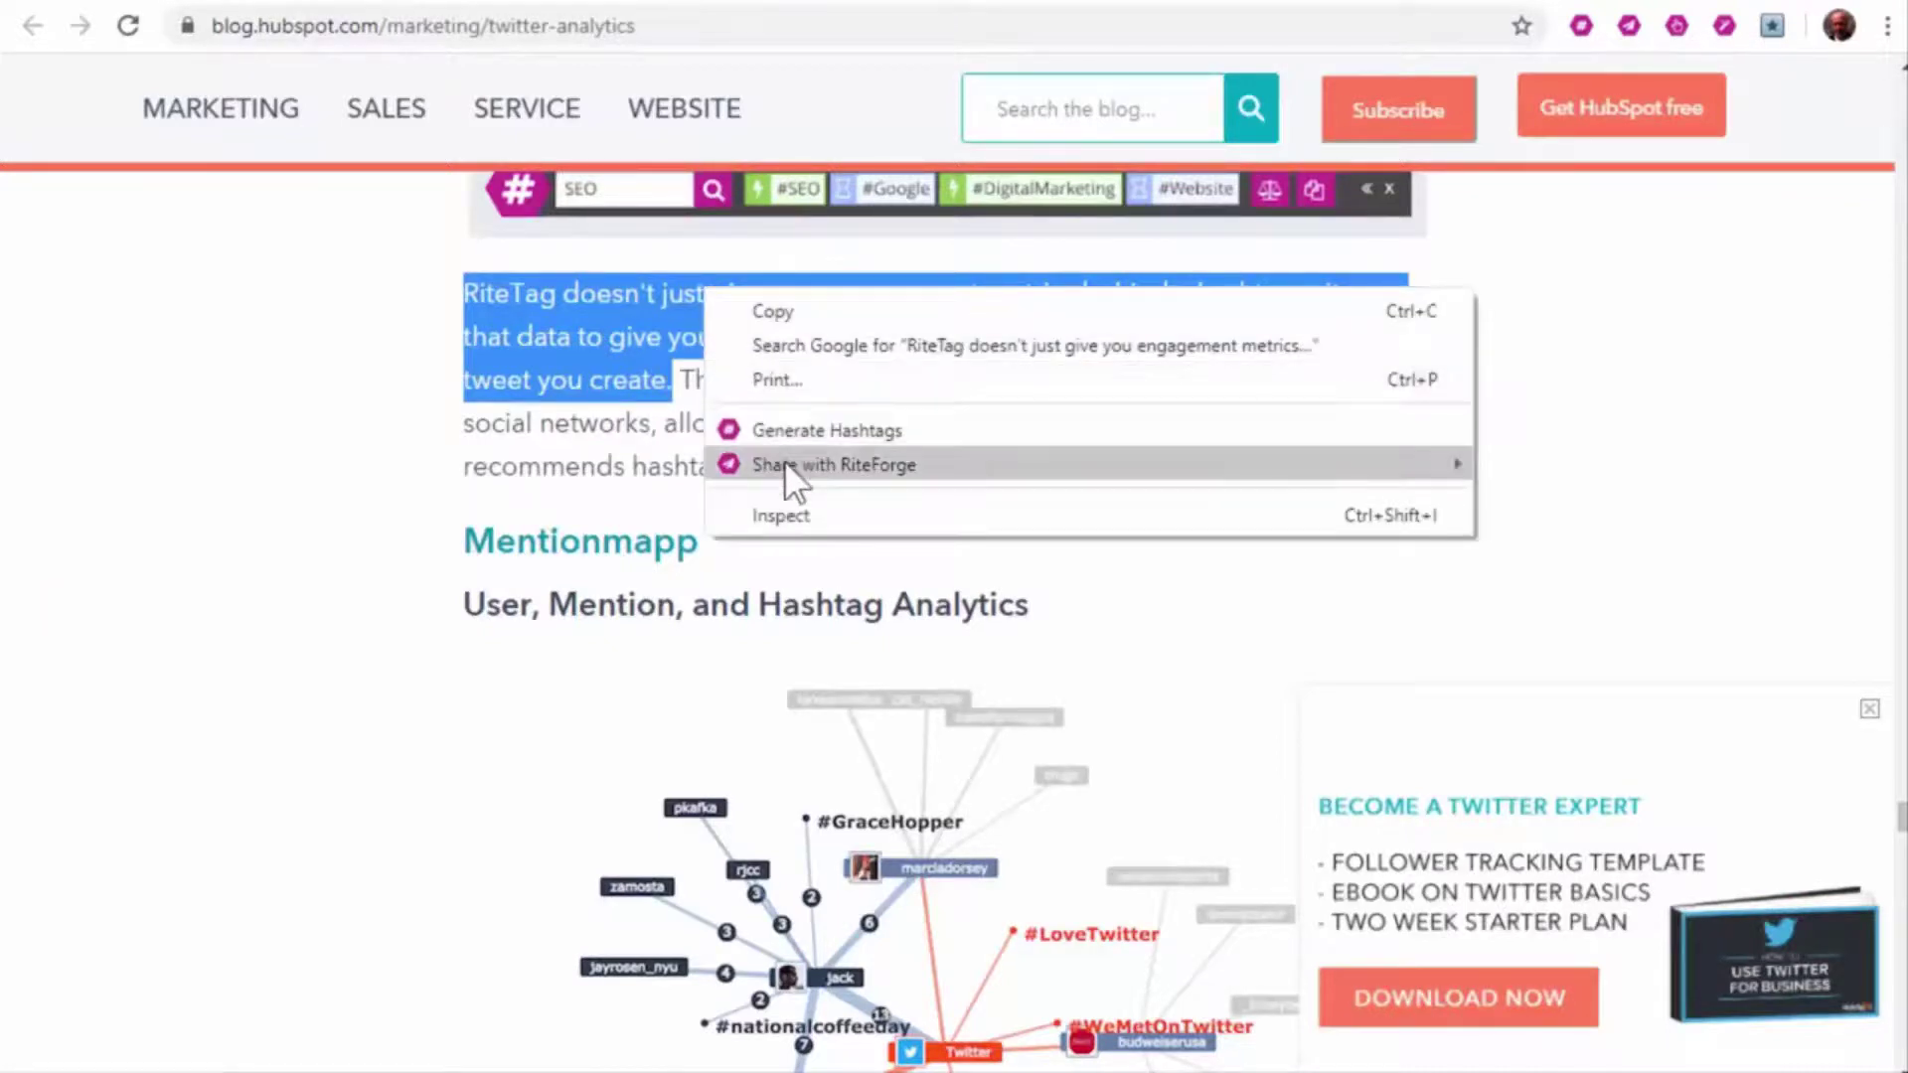
{"action": "mouse_move", "coordinate": [835, 463]}
{"action": "left_click", "coordinate": [1809, 420]}
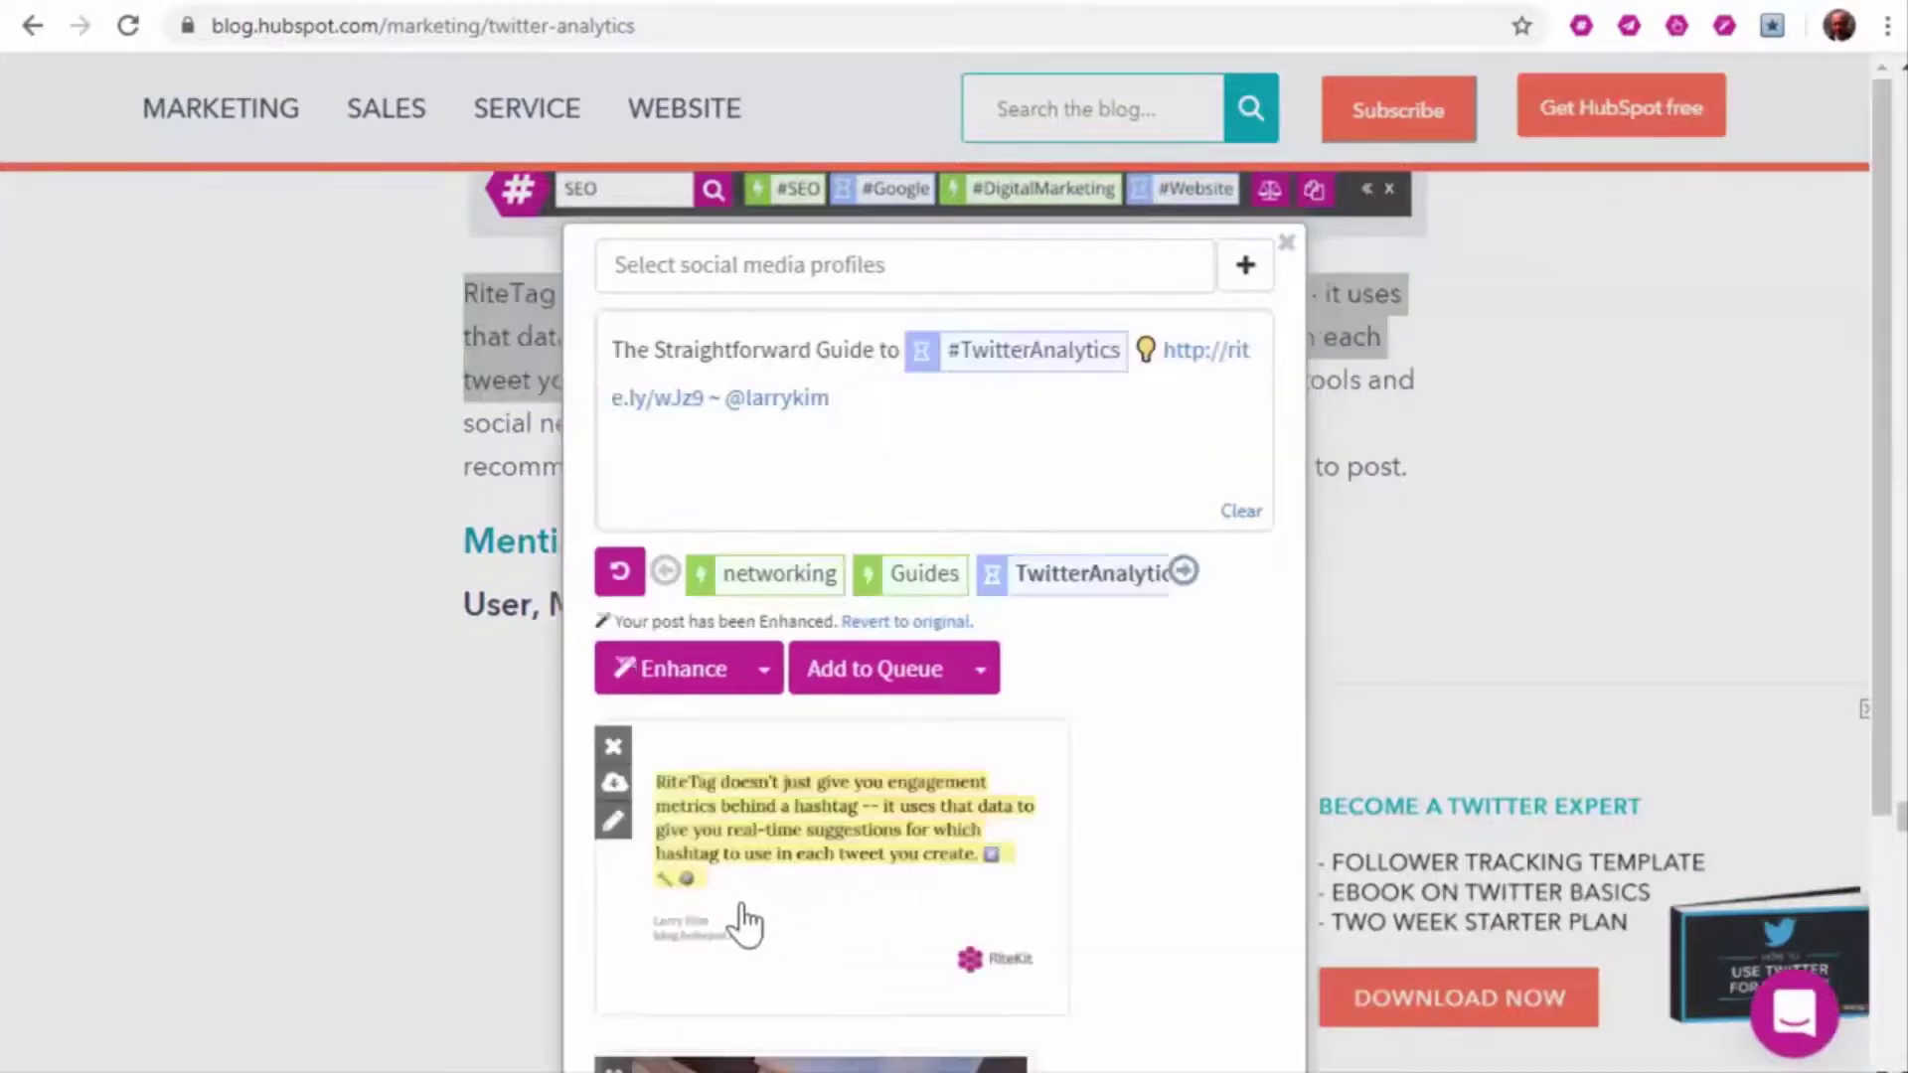
{"action": "left_click", "coordinate": [838, 844]}
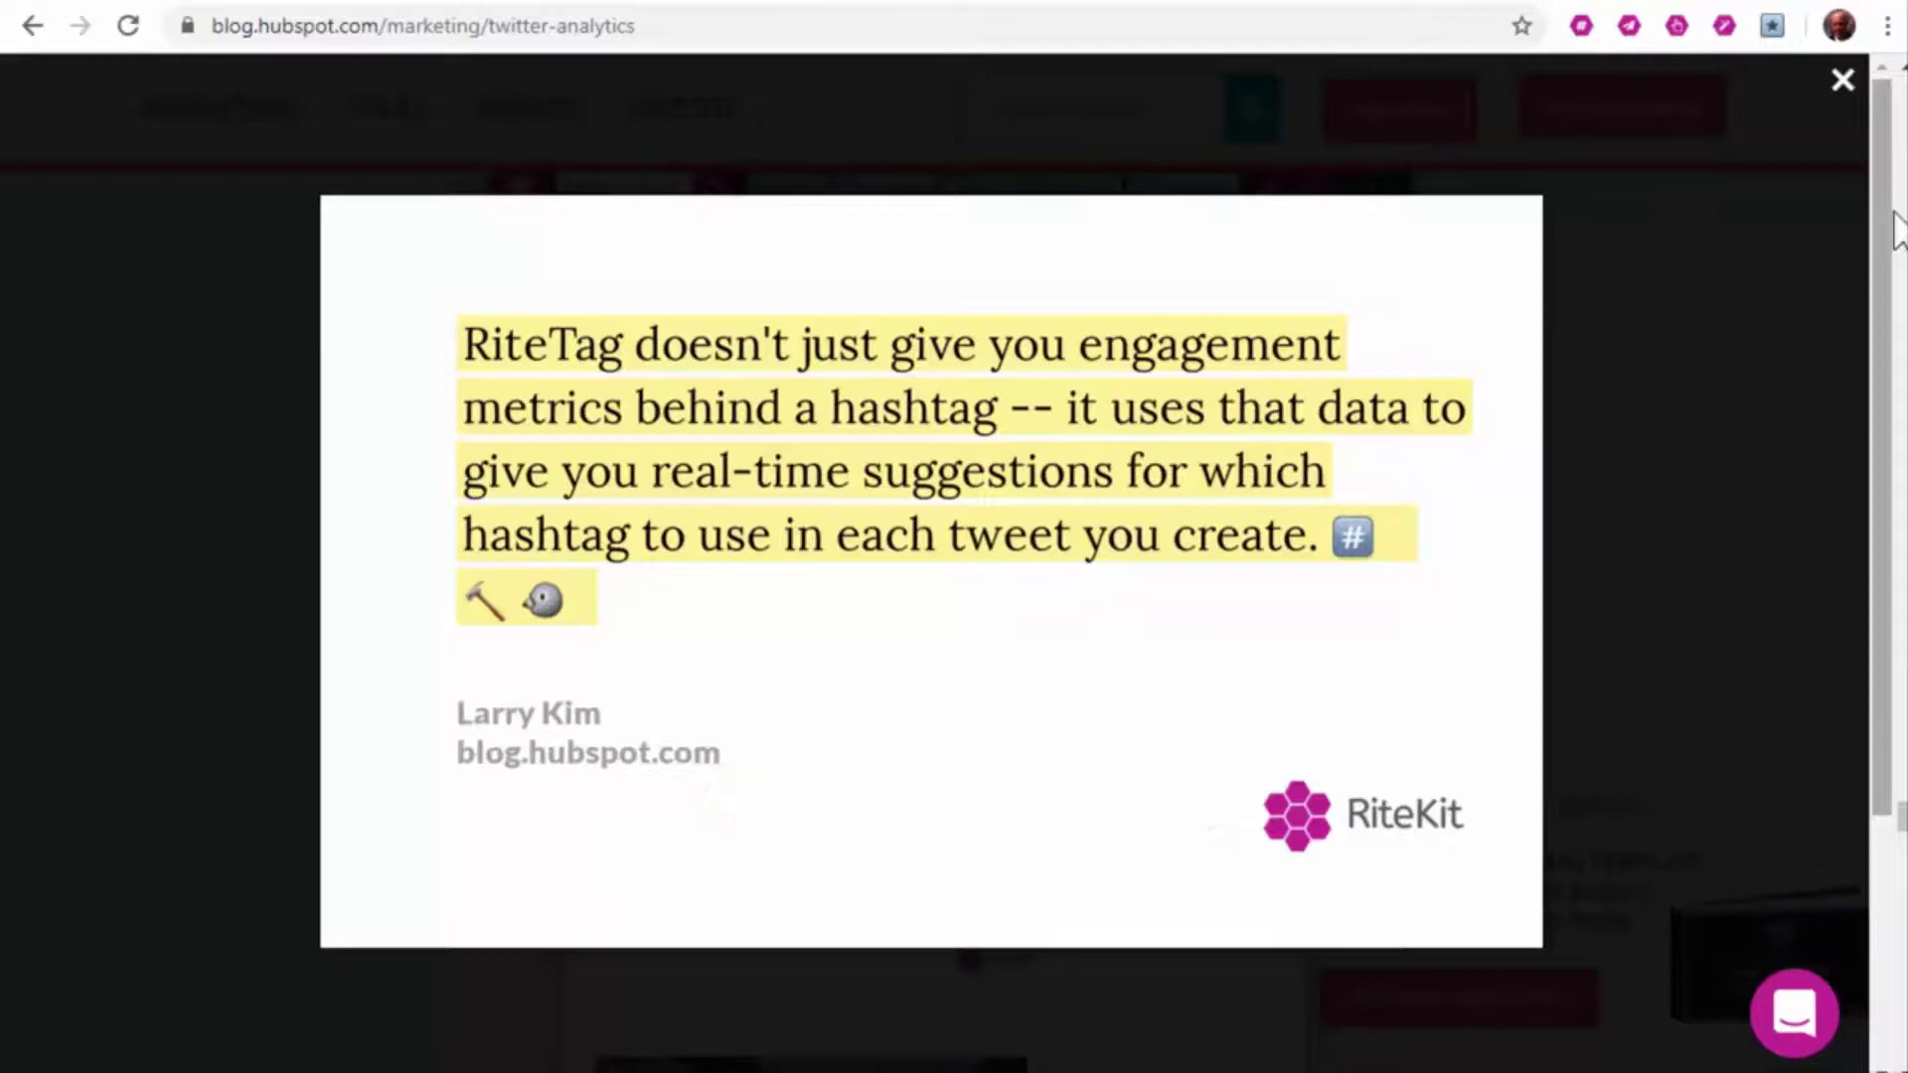
{"action": "left_click", "coordinate": [1842, 82]}
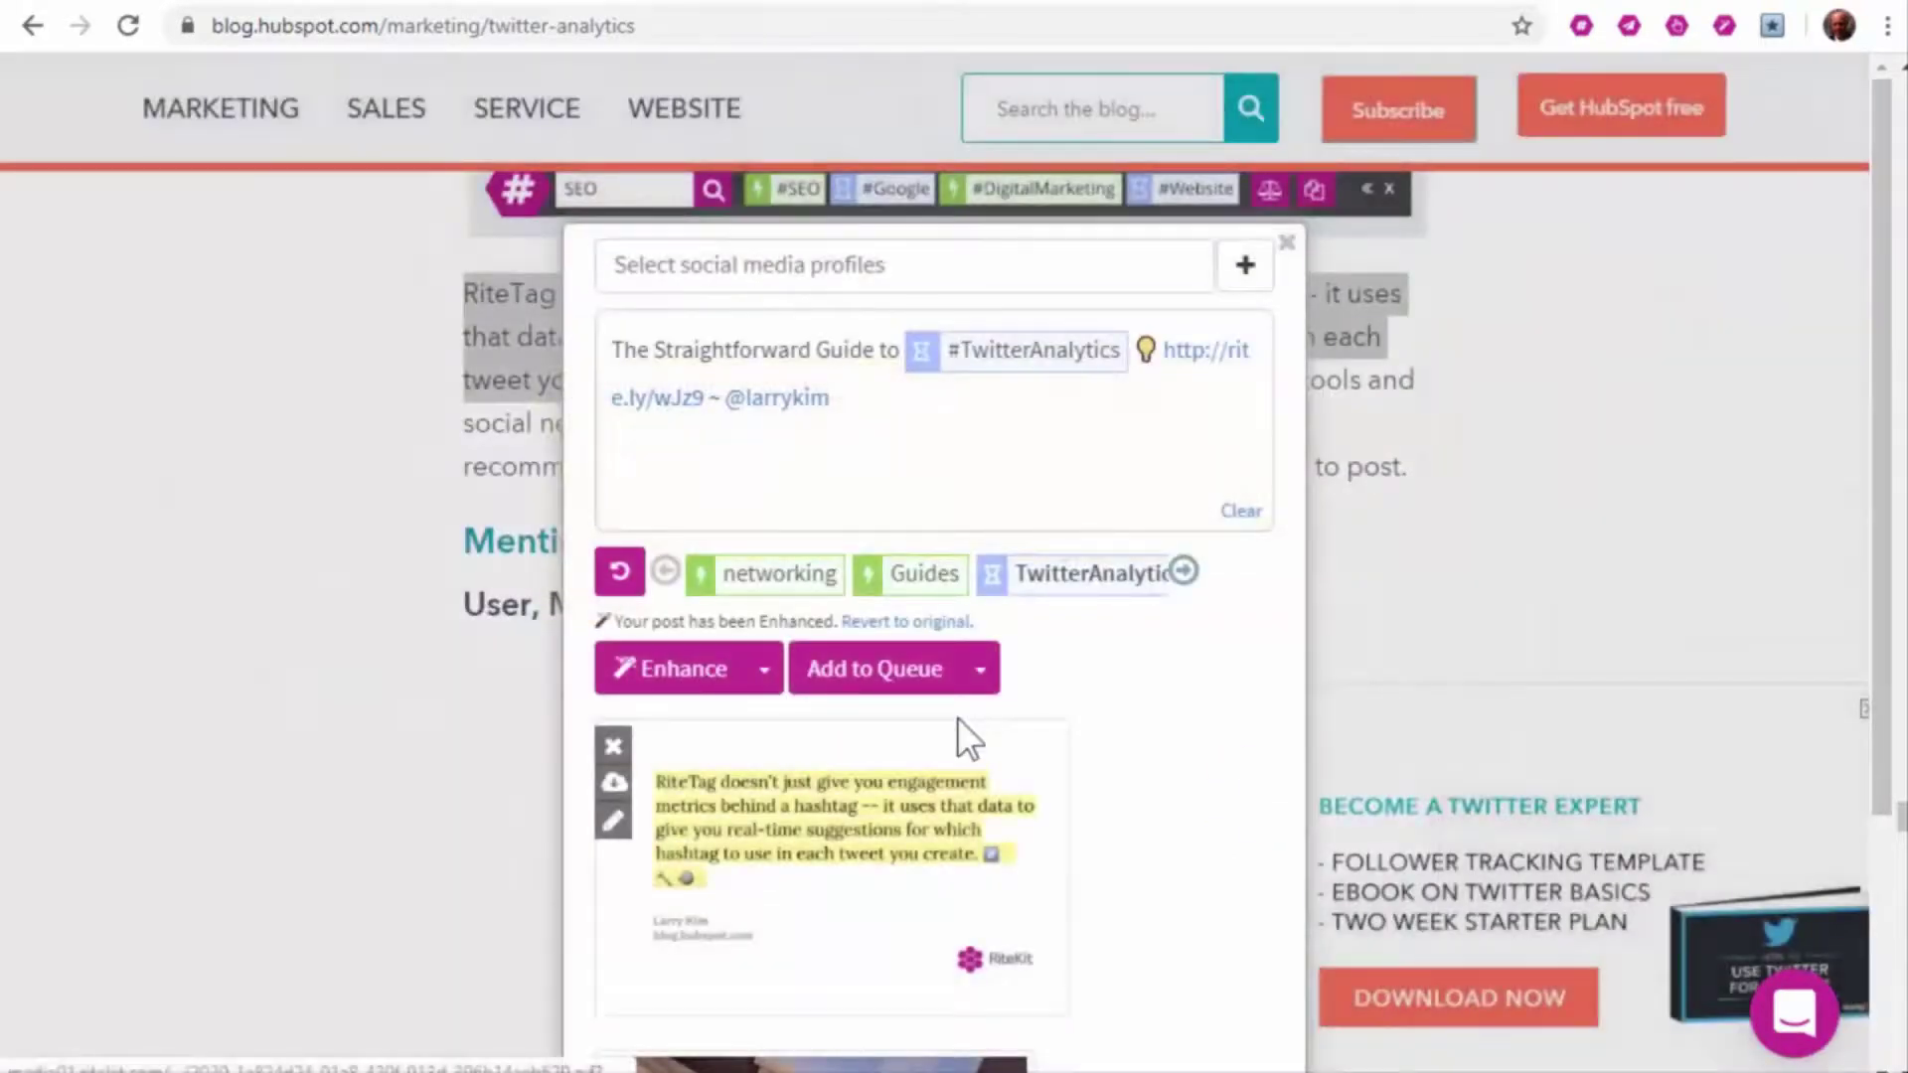
{"action": "left_click", "coordinate": [838, 827]}
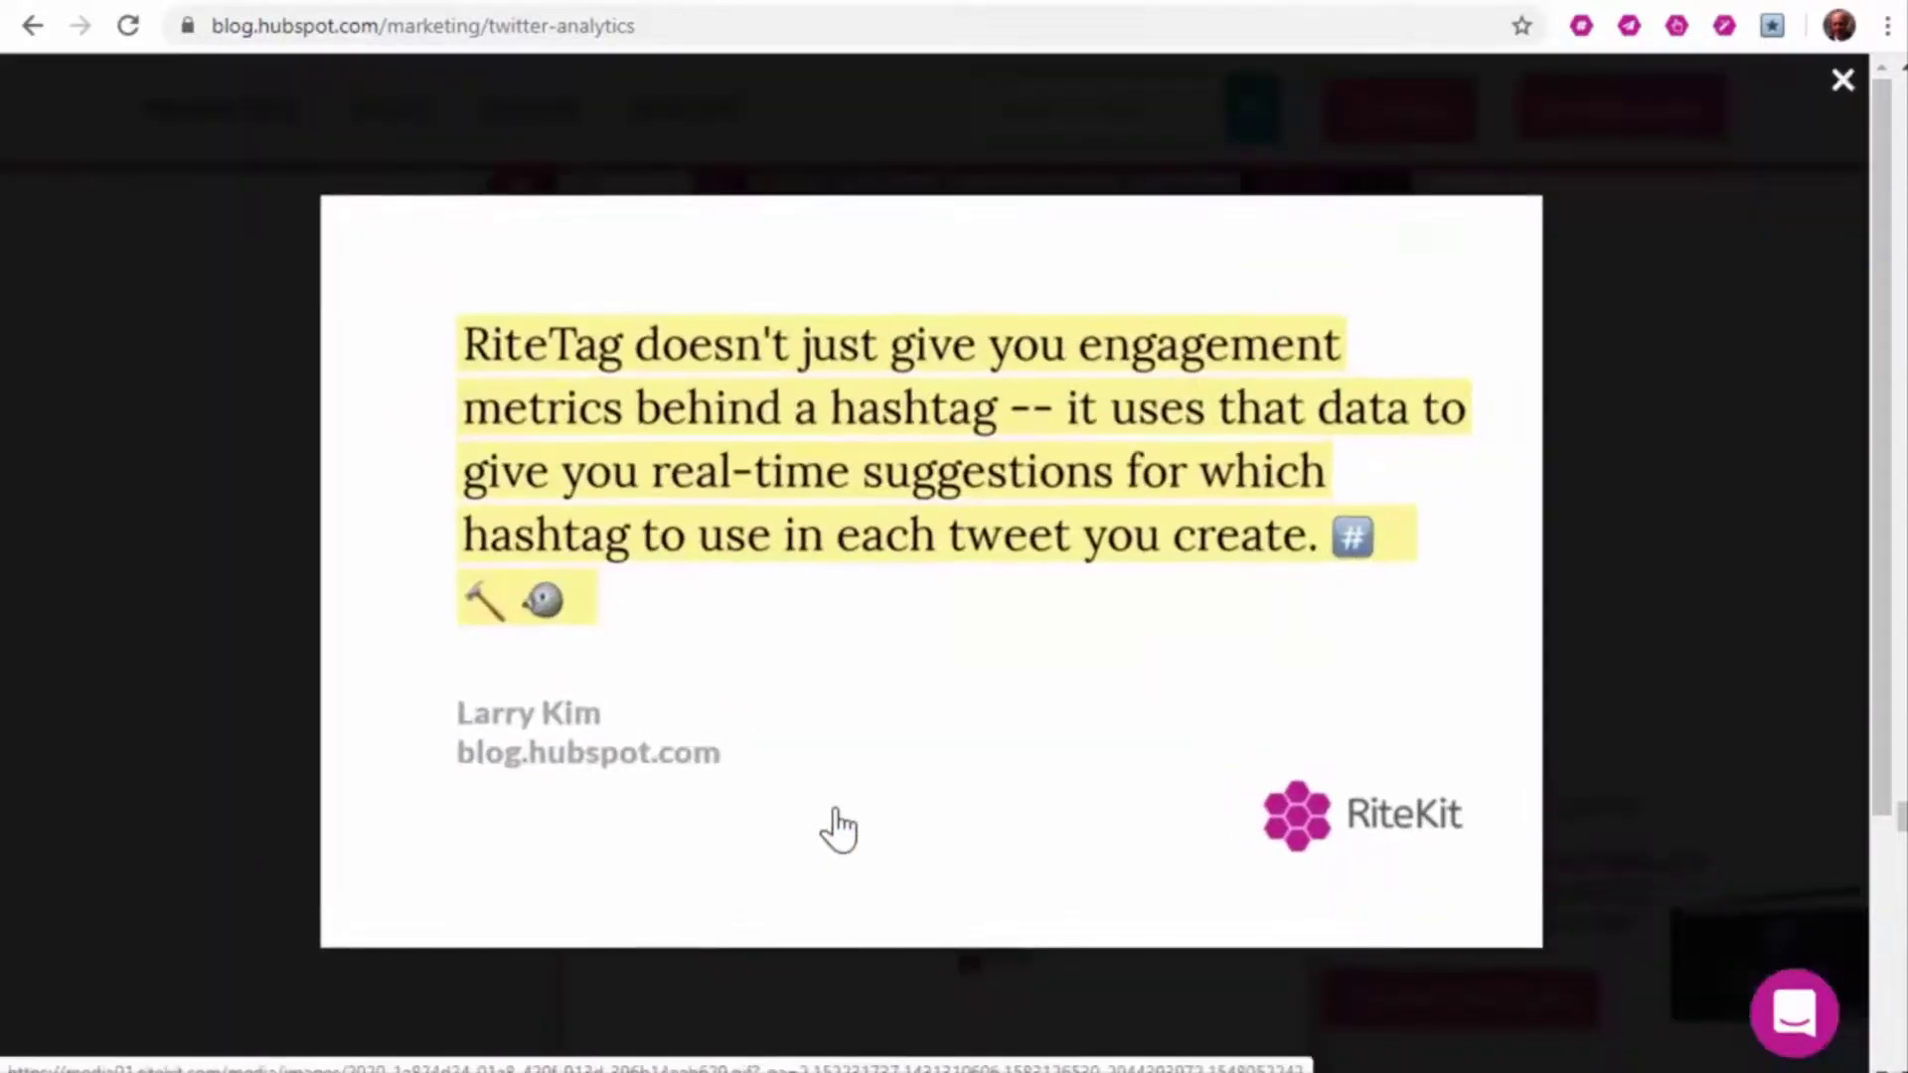
{"action": "right_click", "coordinate": [918, 549]}
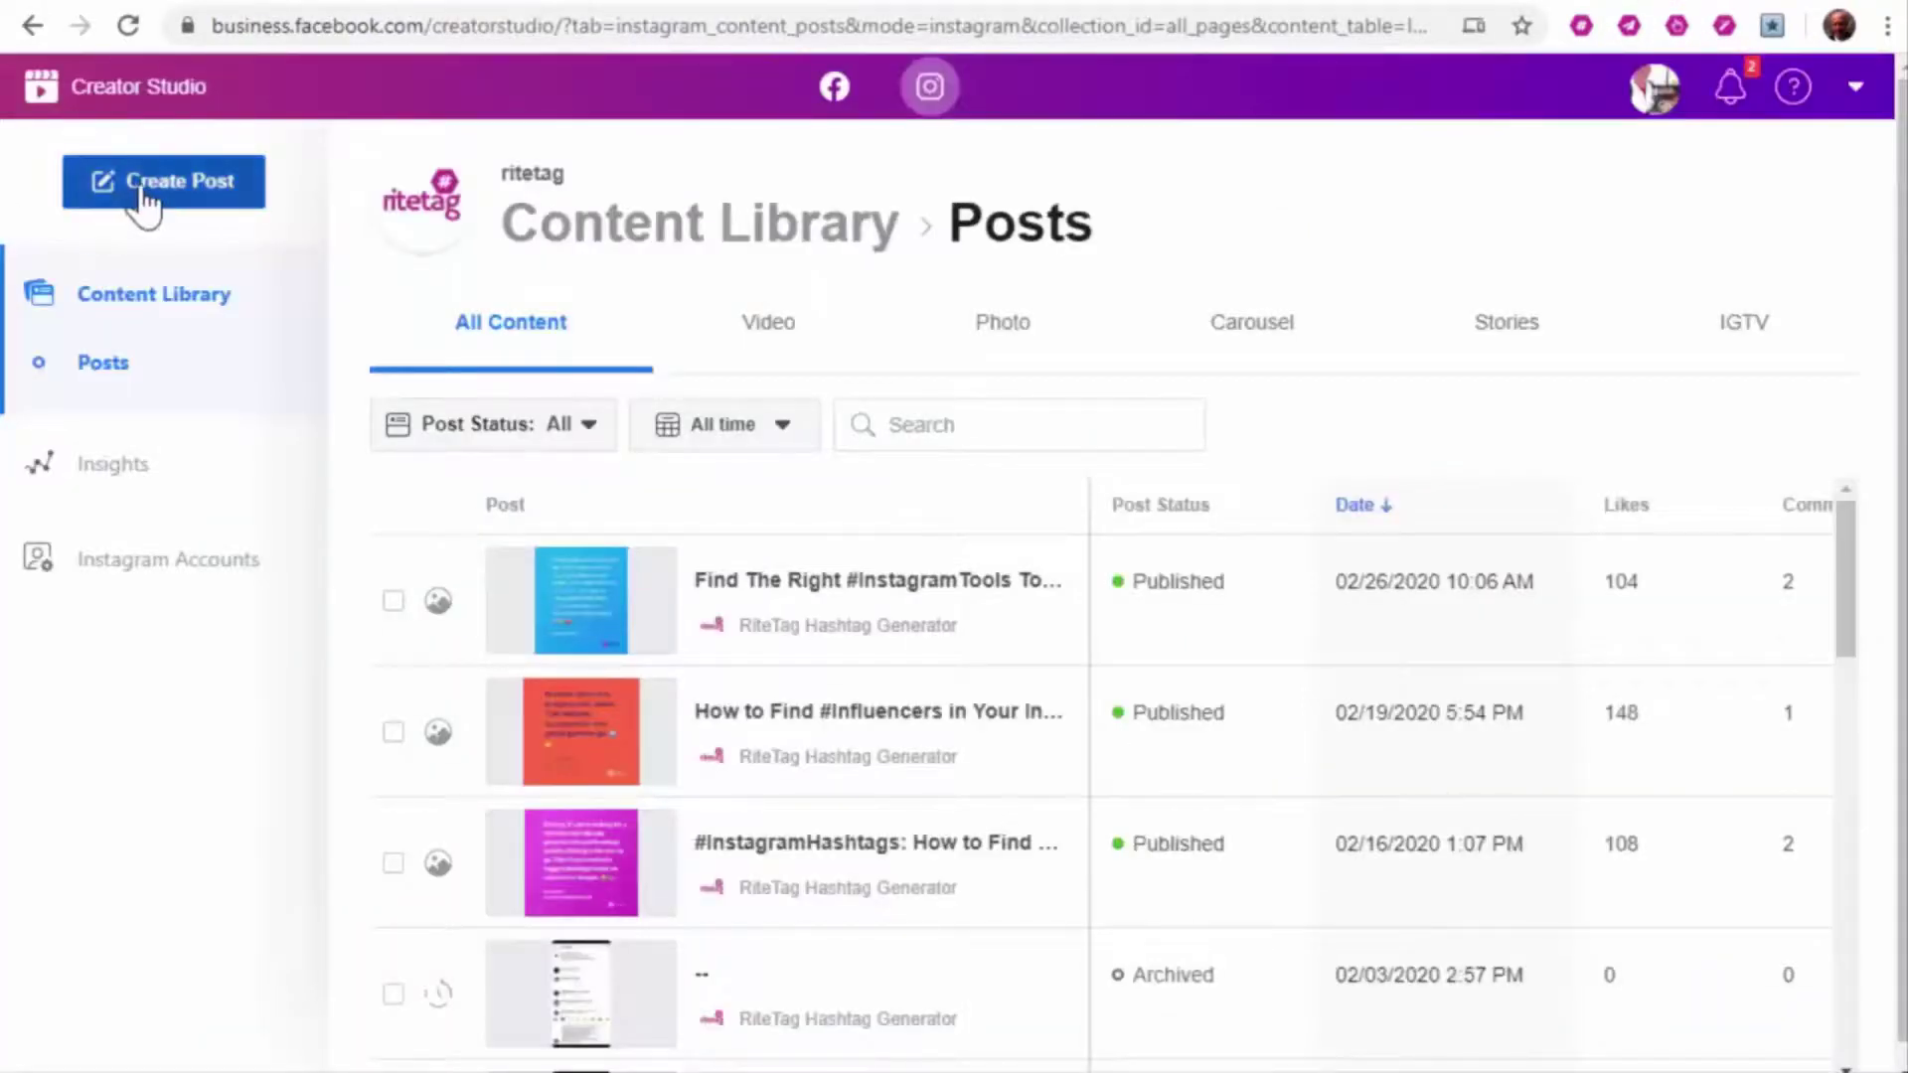
{"action": "scroll", "coordinate": [800, 701], "scroll_direction": "down", "scroll_amount": 5}
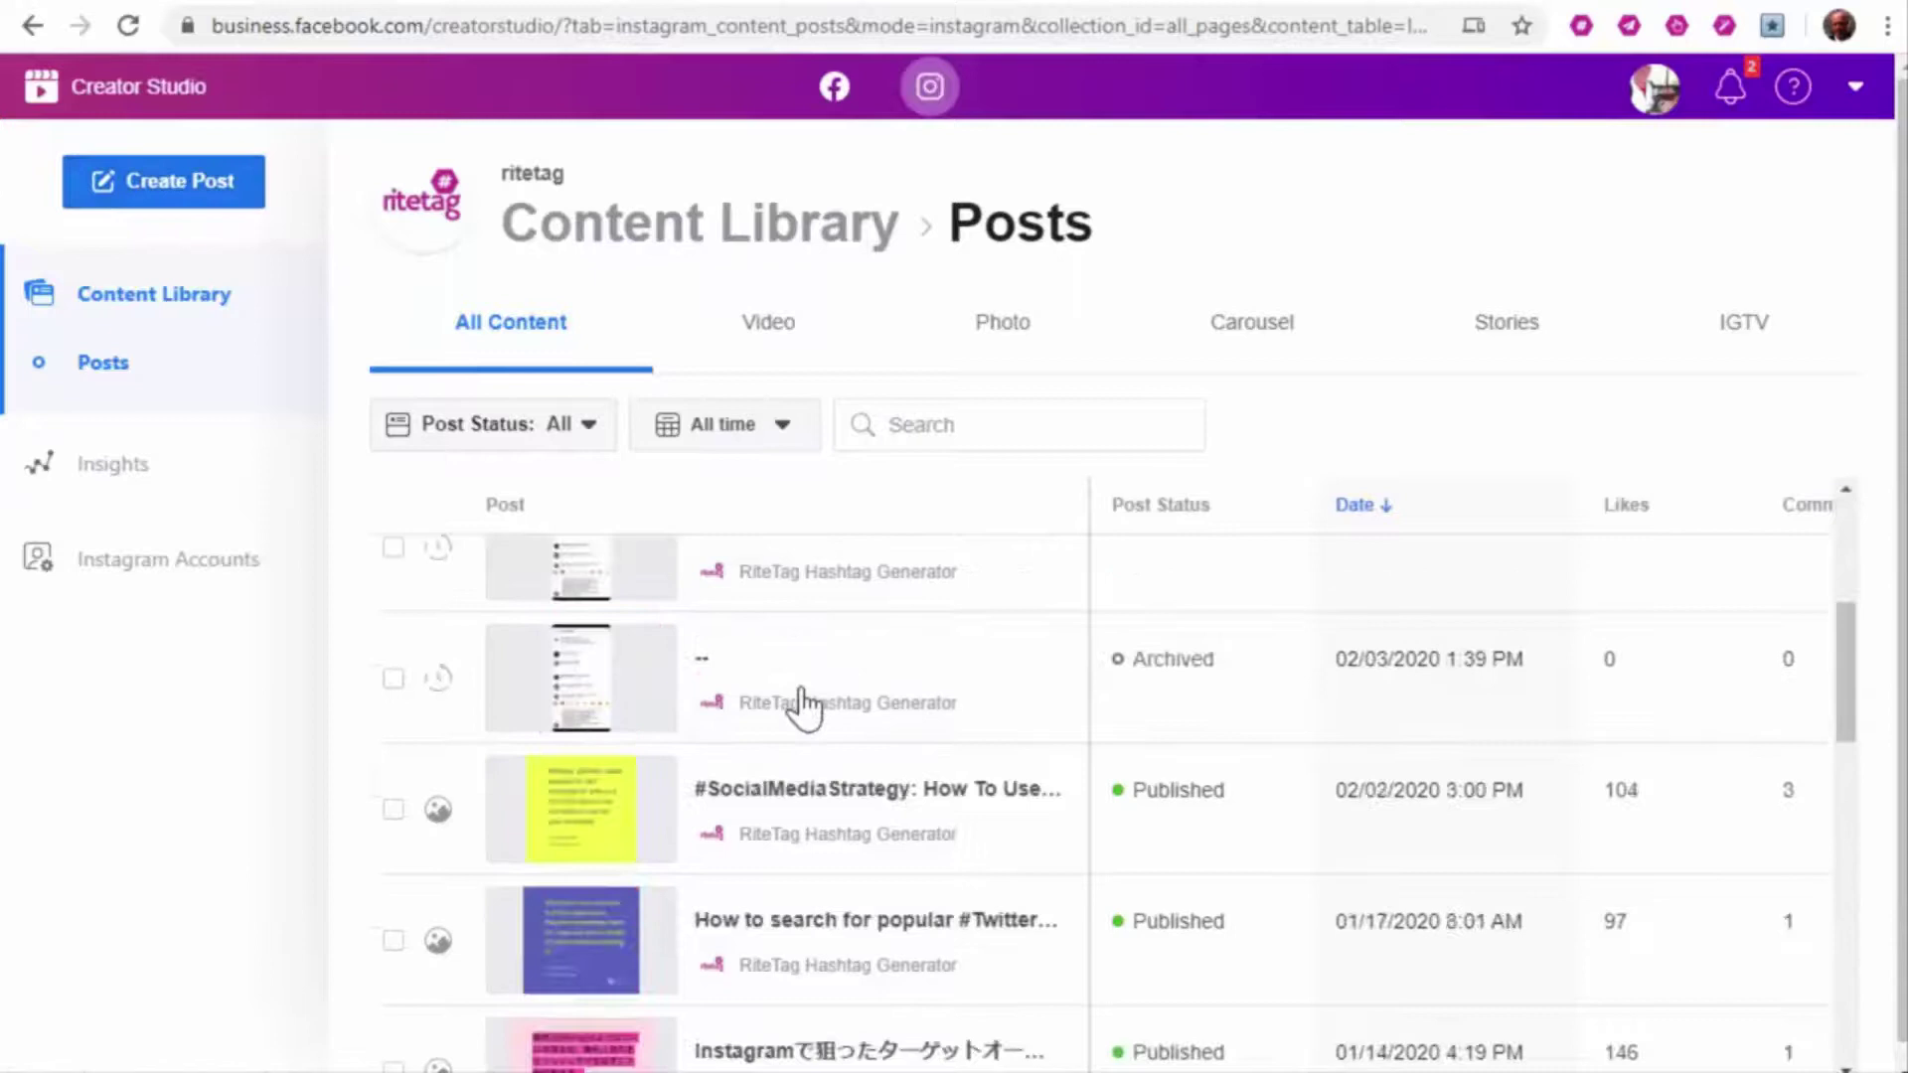
{"action": "scroll", "coordinate": [801, 718], "scroll_direction": "up", "scroll_amount": 5}
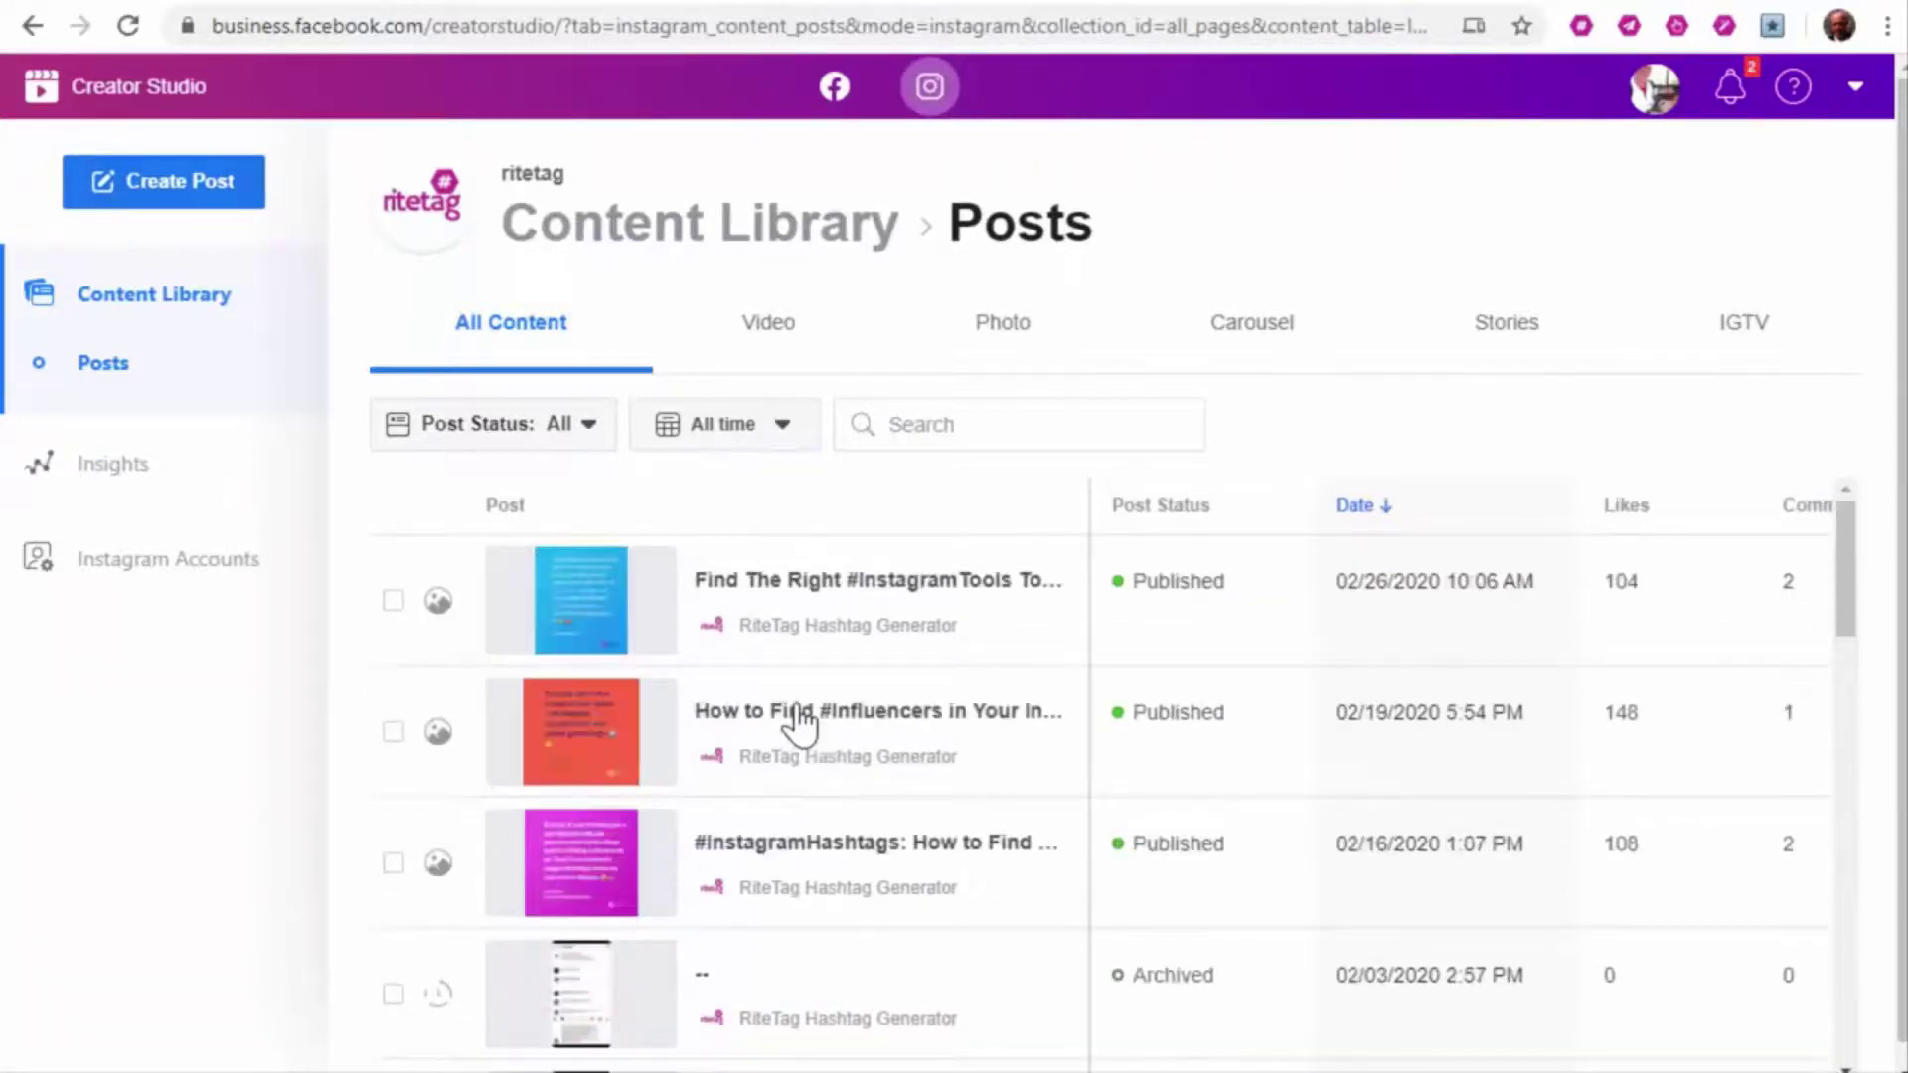
Open Photo Post Details for the 02/26/2020 Instagram Tools post
{"action": "left_click", "coordinate": [179, 181]}
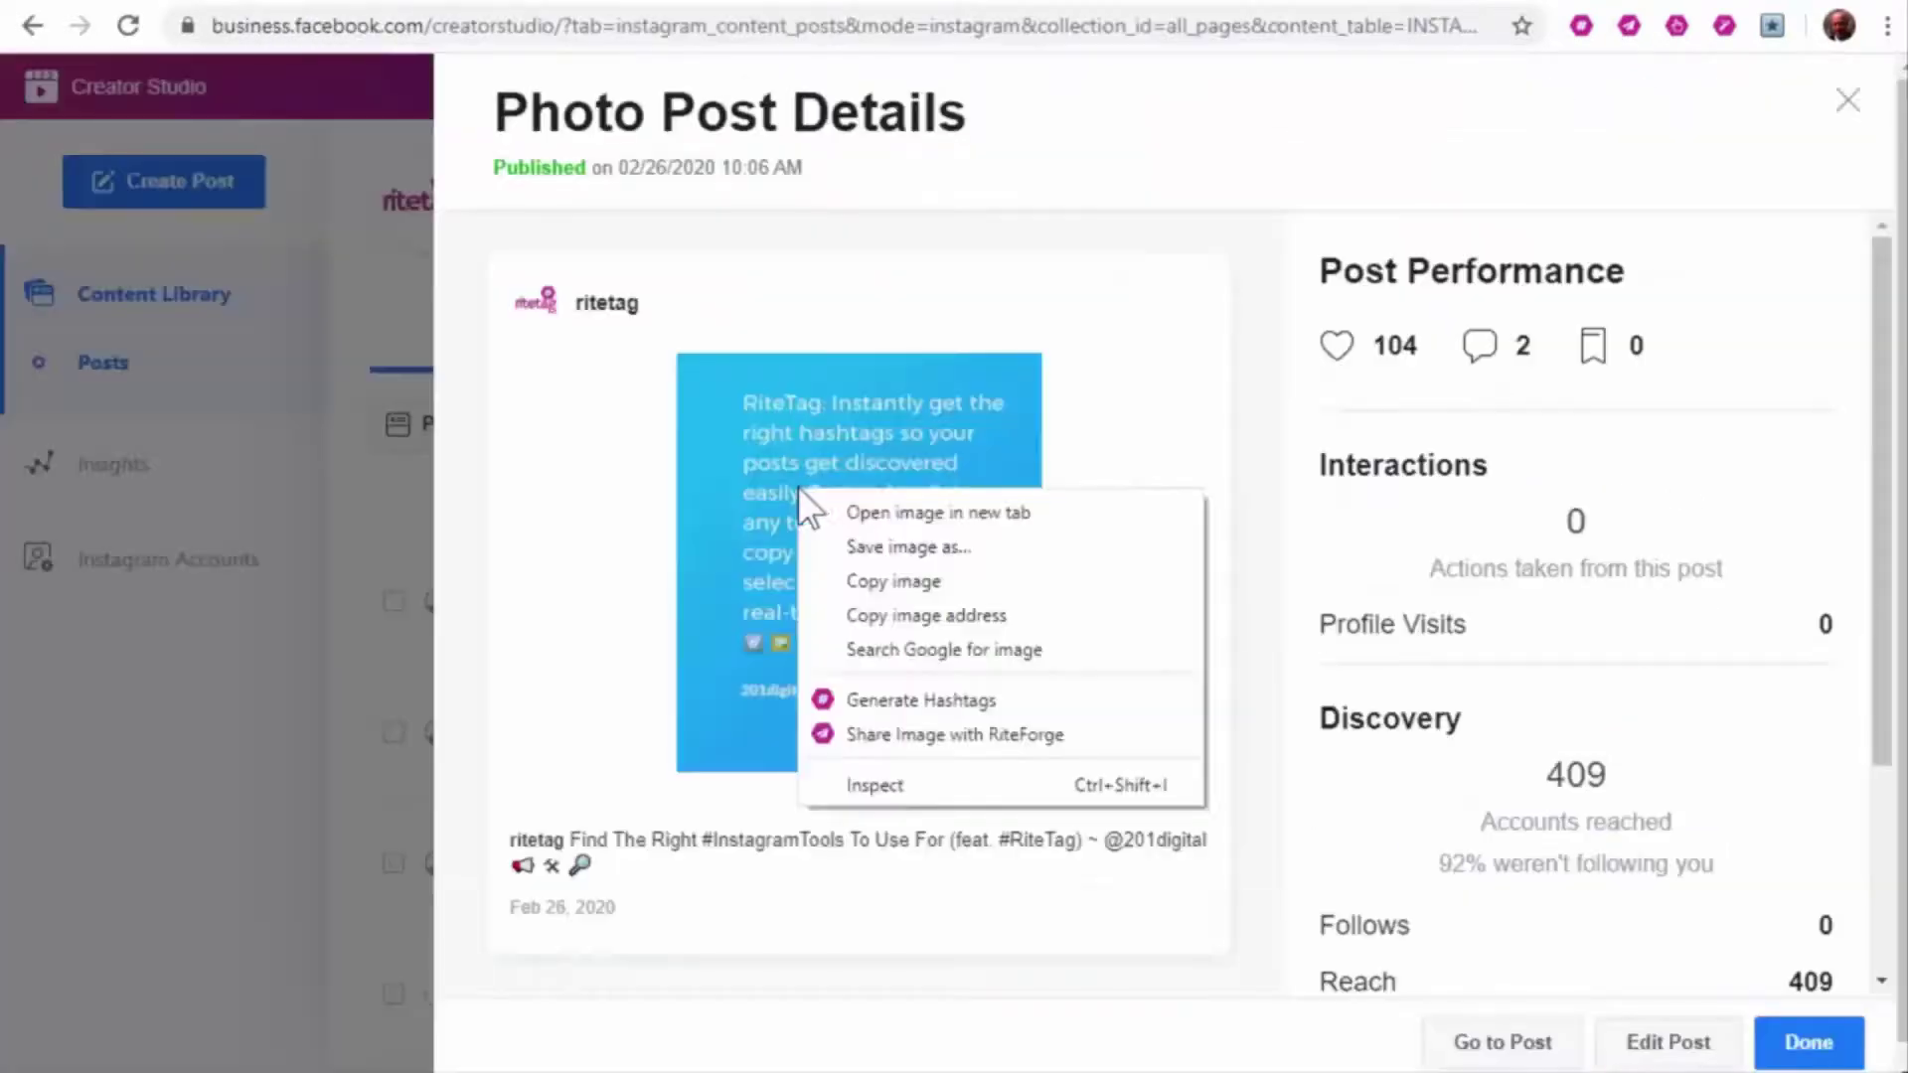
Generate hashtags for the post image and copy 17, excluding #bestsky, #font and #line
{"action": "left_click", "coordinate": [920, 700]}
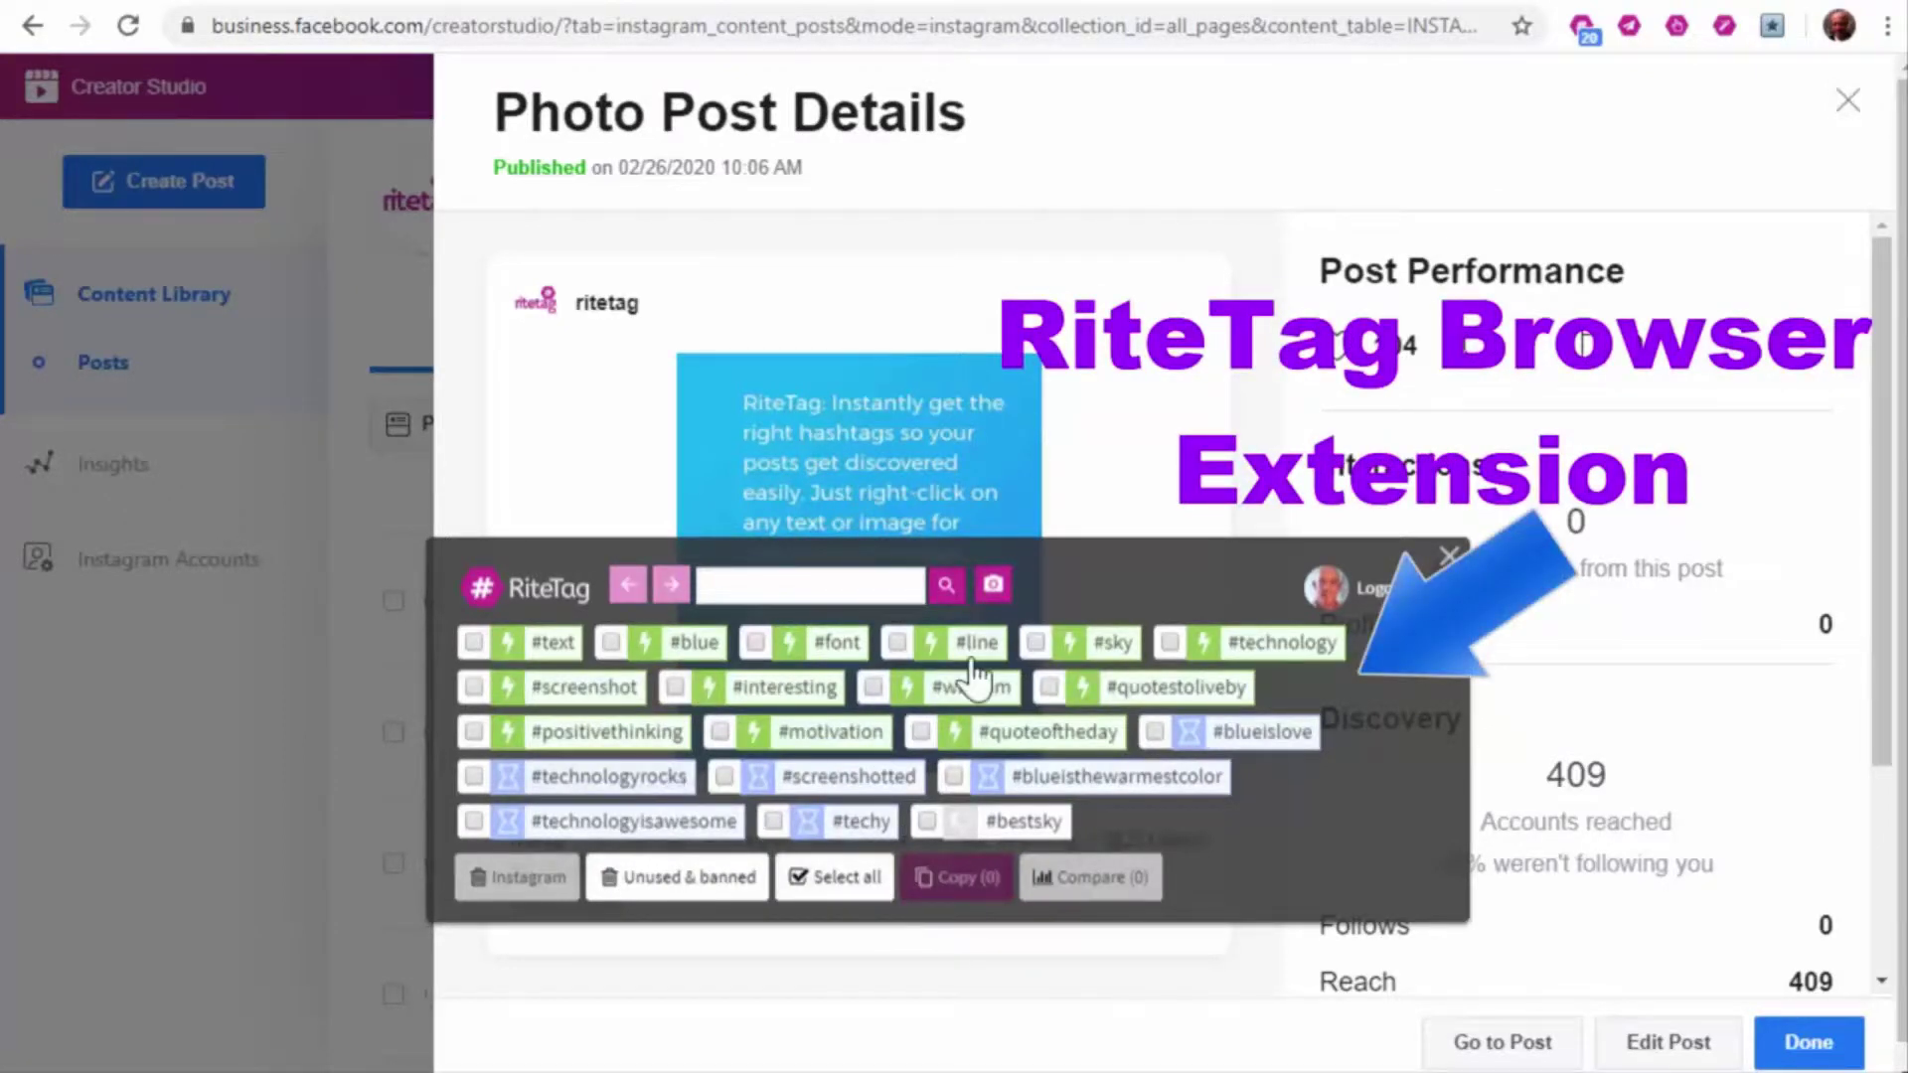
{"action": "left_click", "coordinate": [835, 877]}
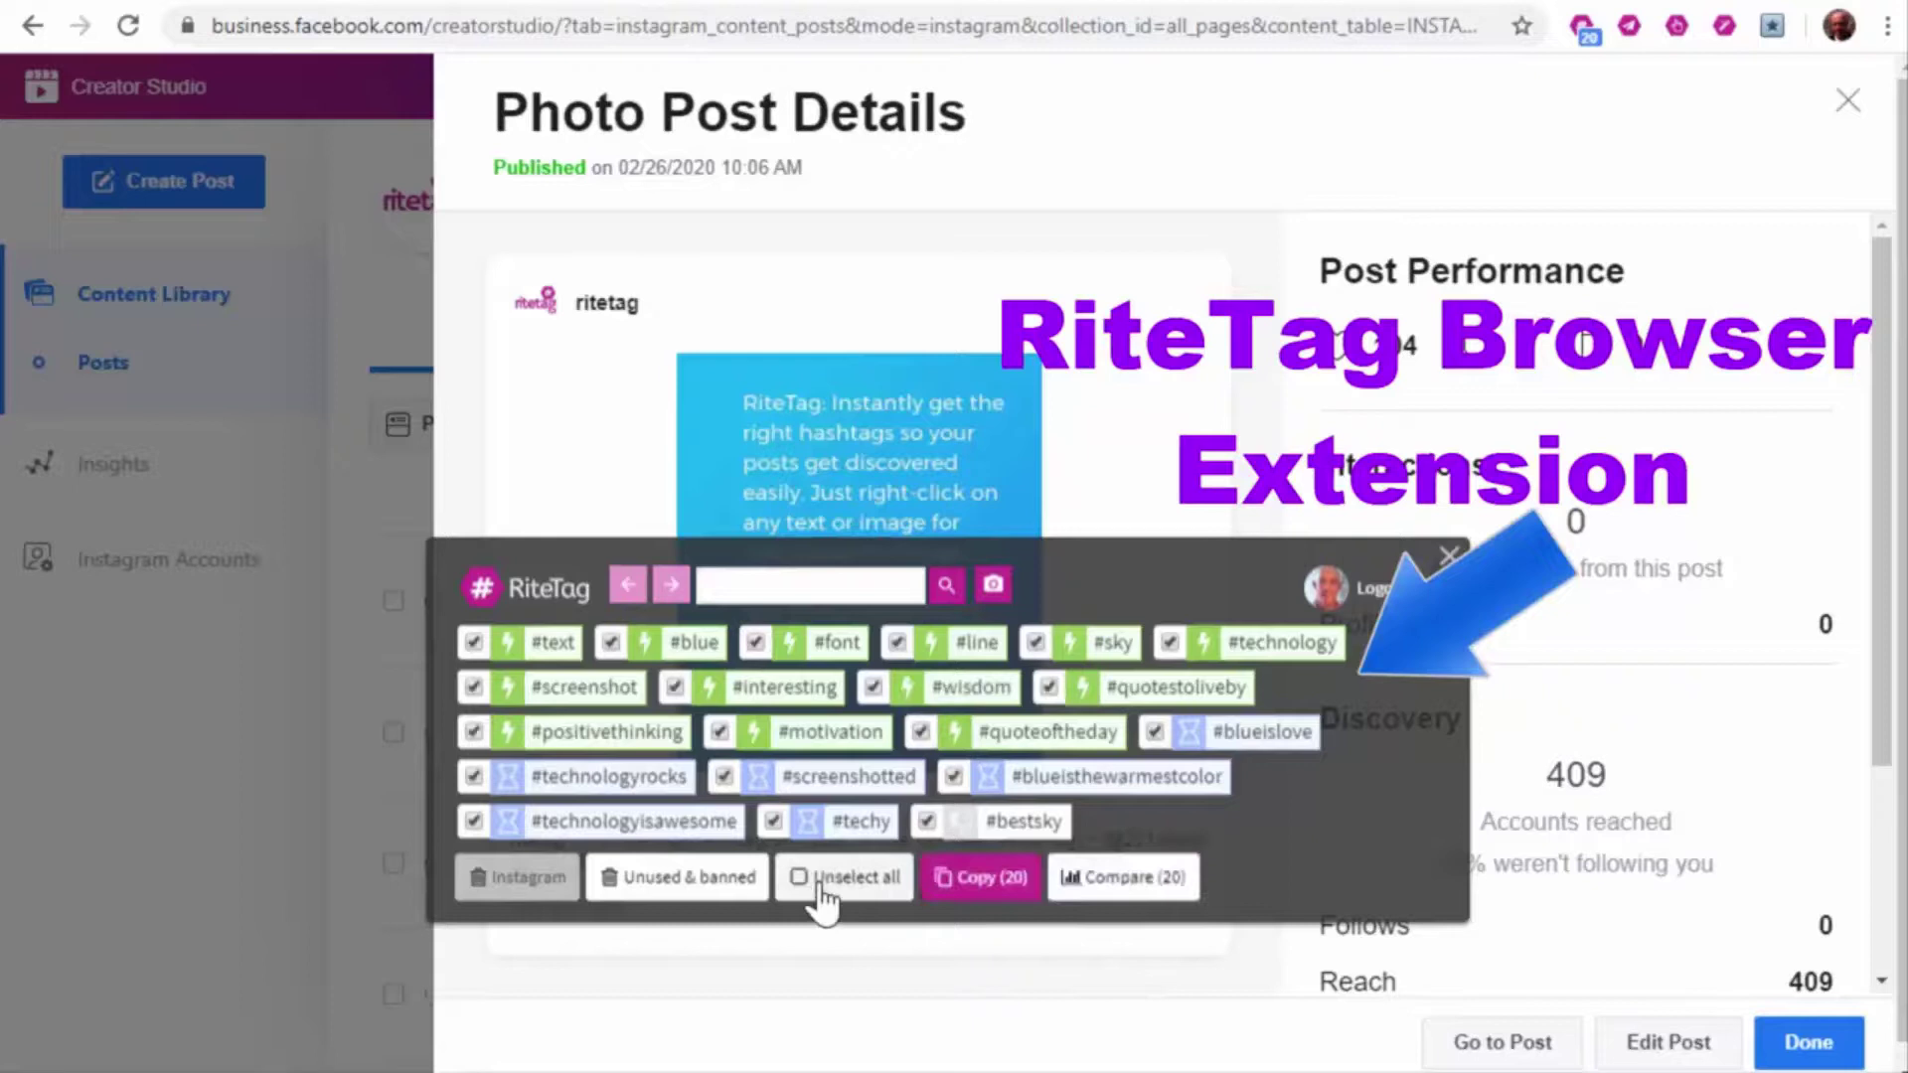
{"action": "left_click", "coordinate": [927, 822]}
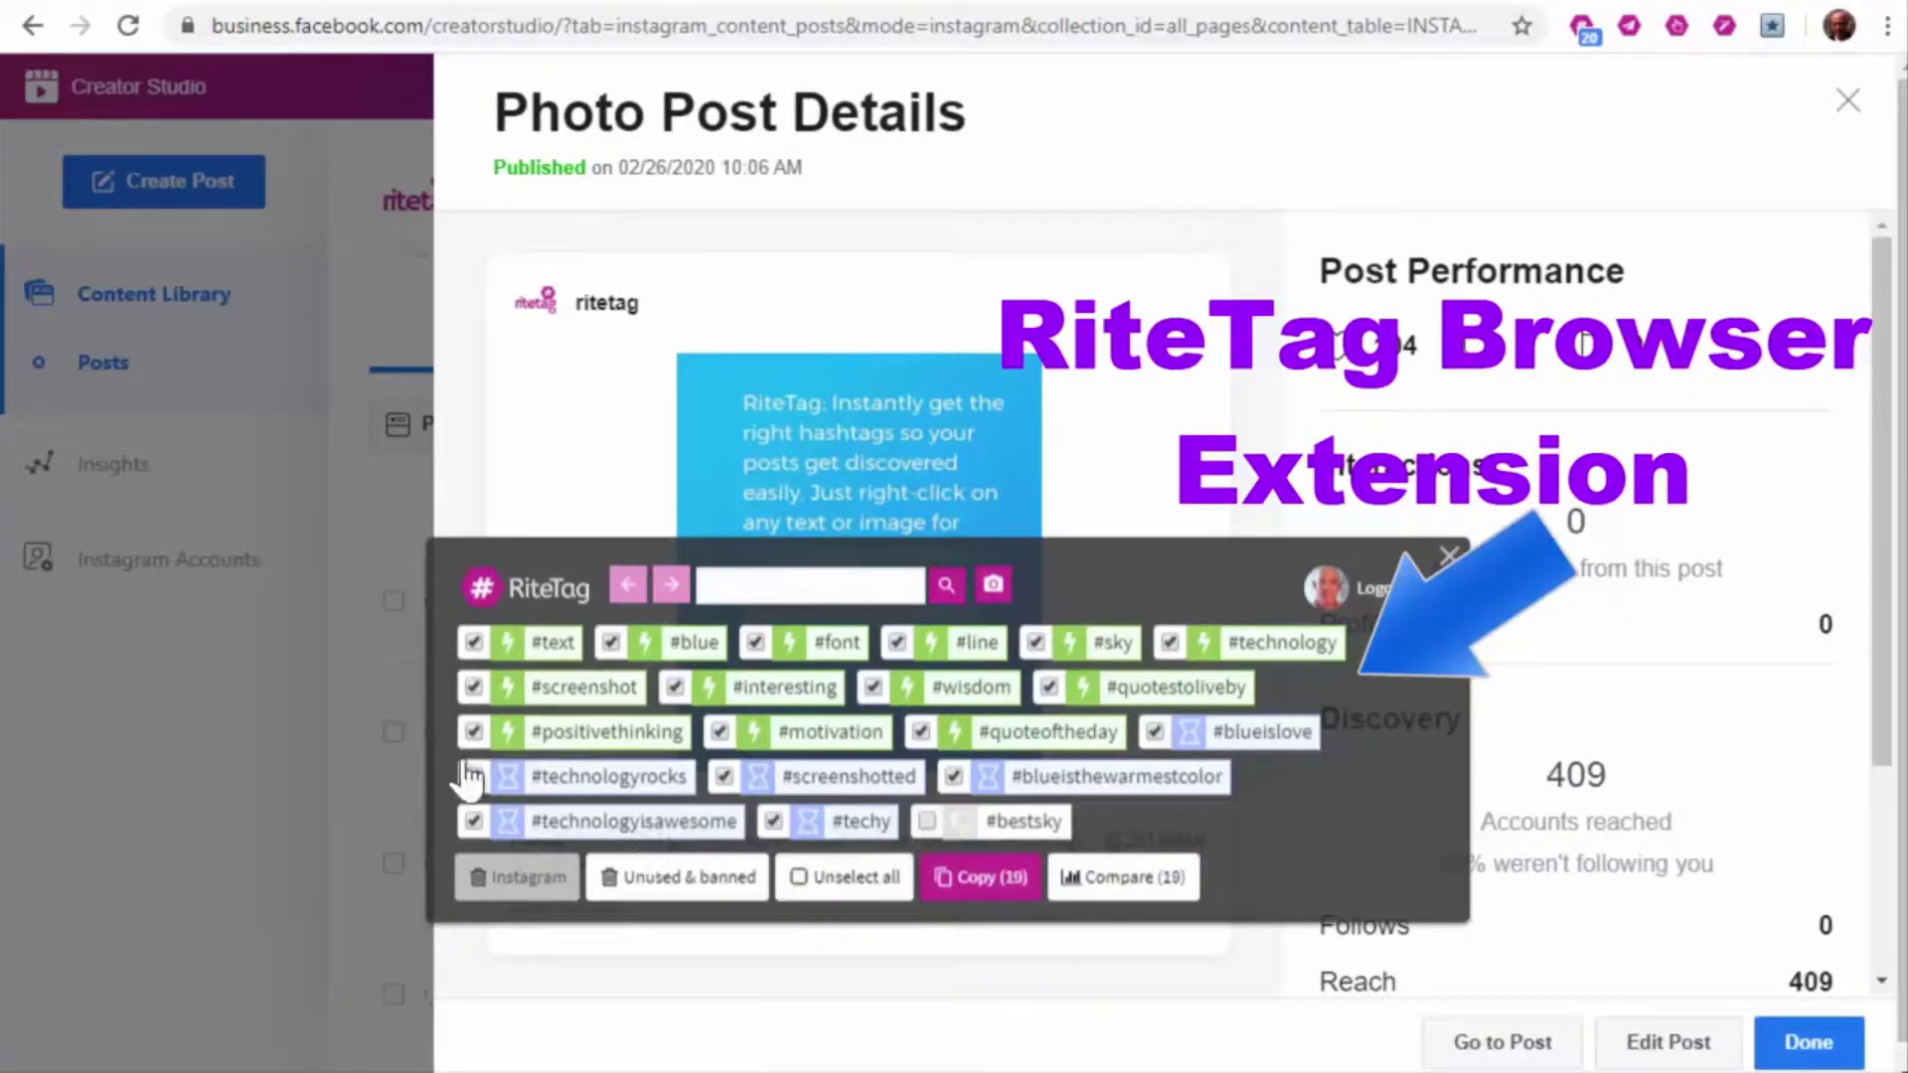
{"action": "left_click", "coordinate": [899, 641]}
{"action": "left_click", "coordinate": [756, 642]}
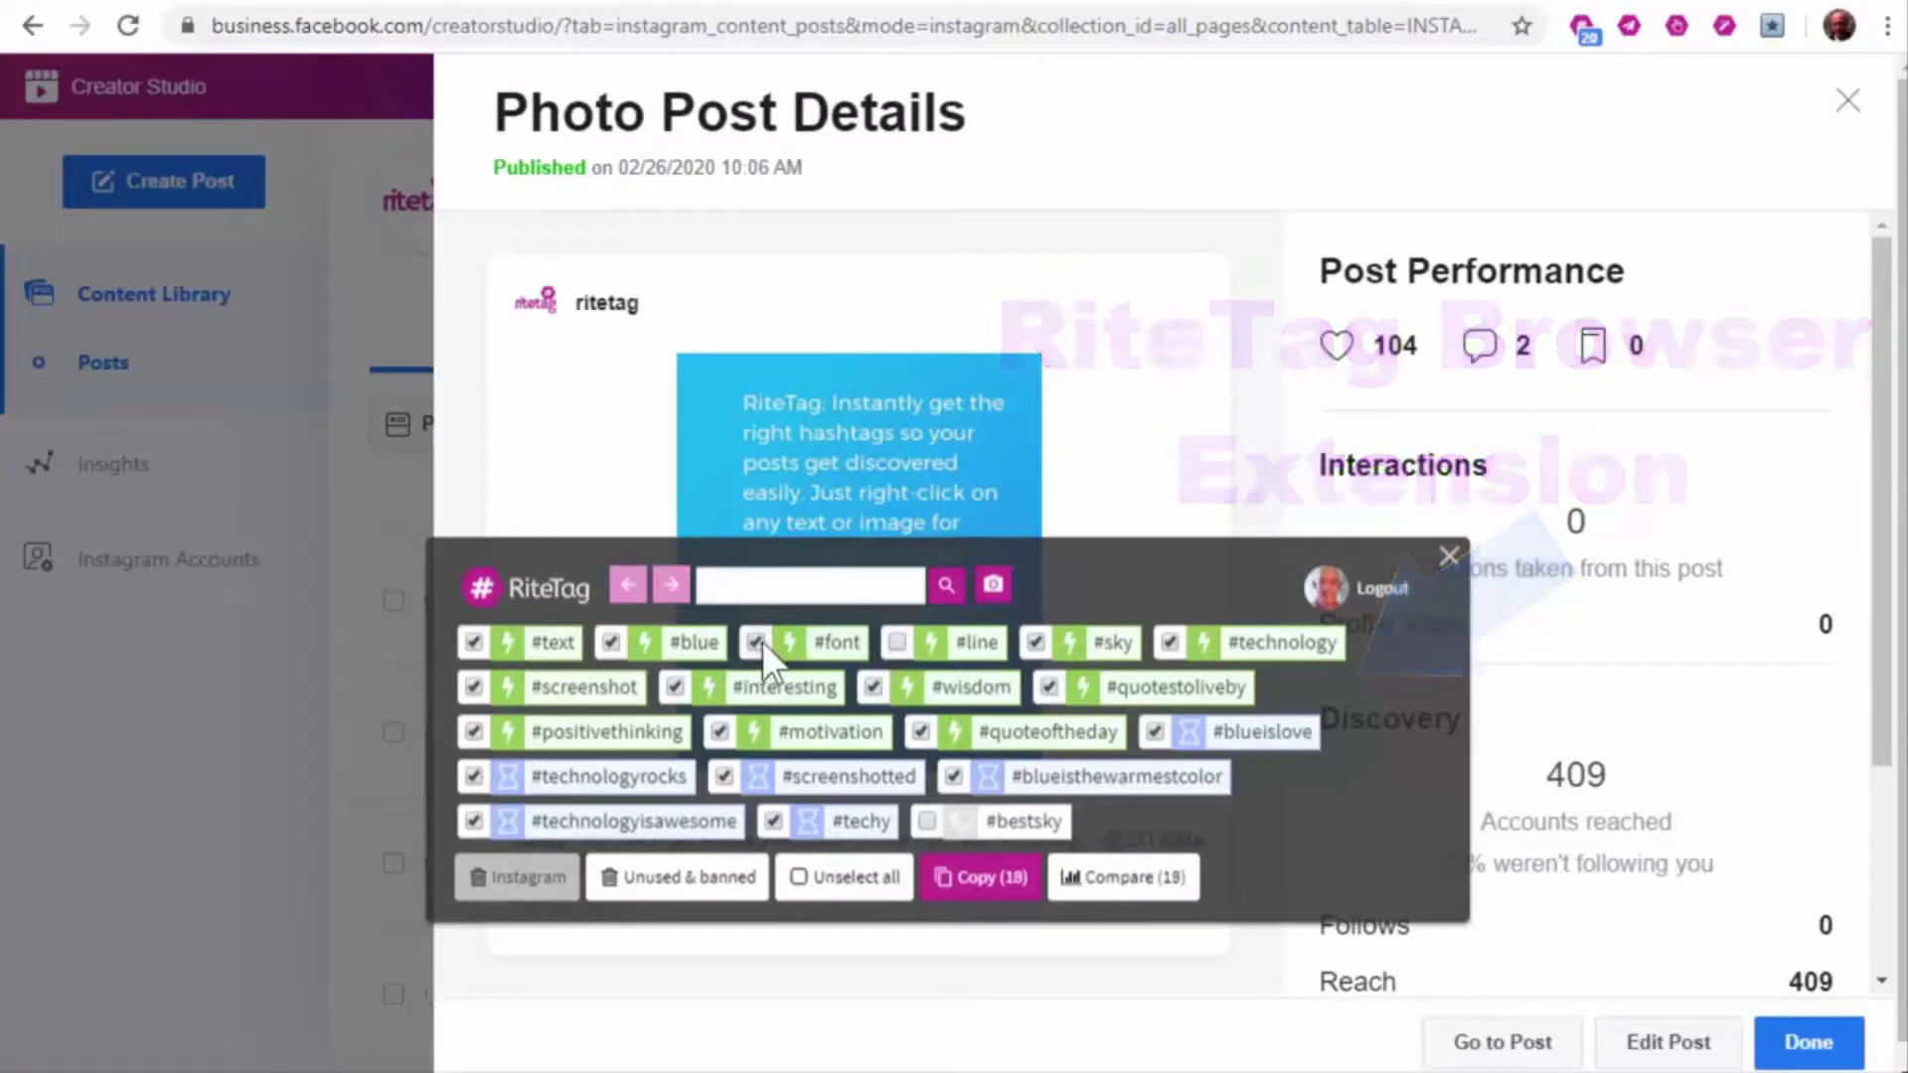
{"action": "left_click", "coordinate": [979, 877]}
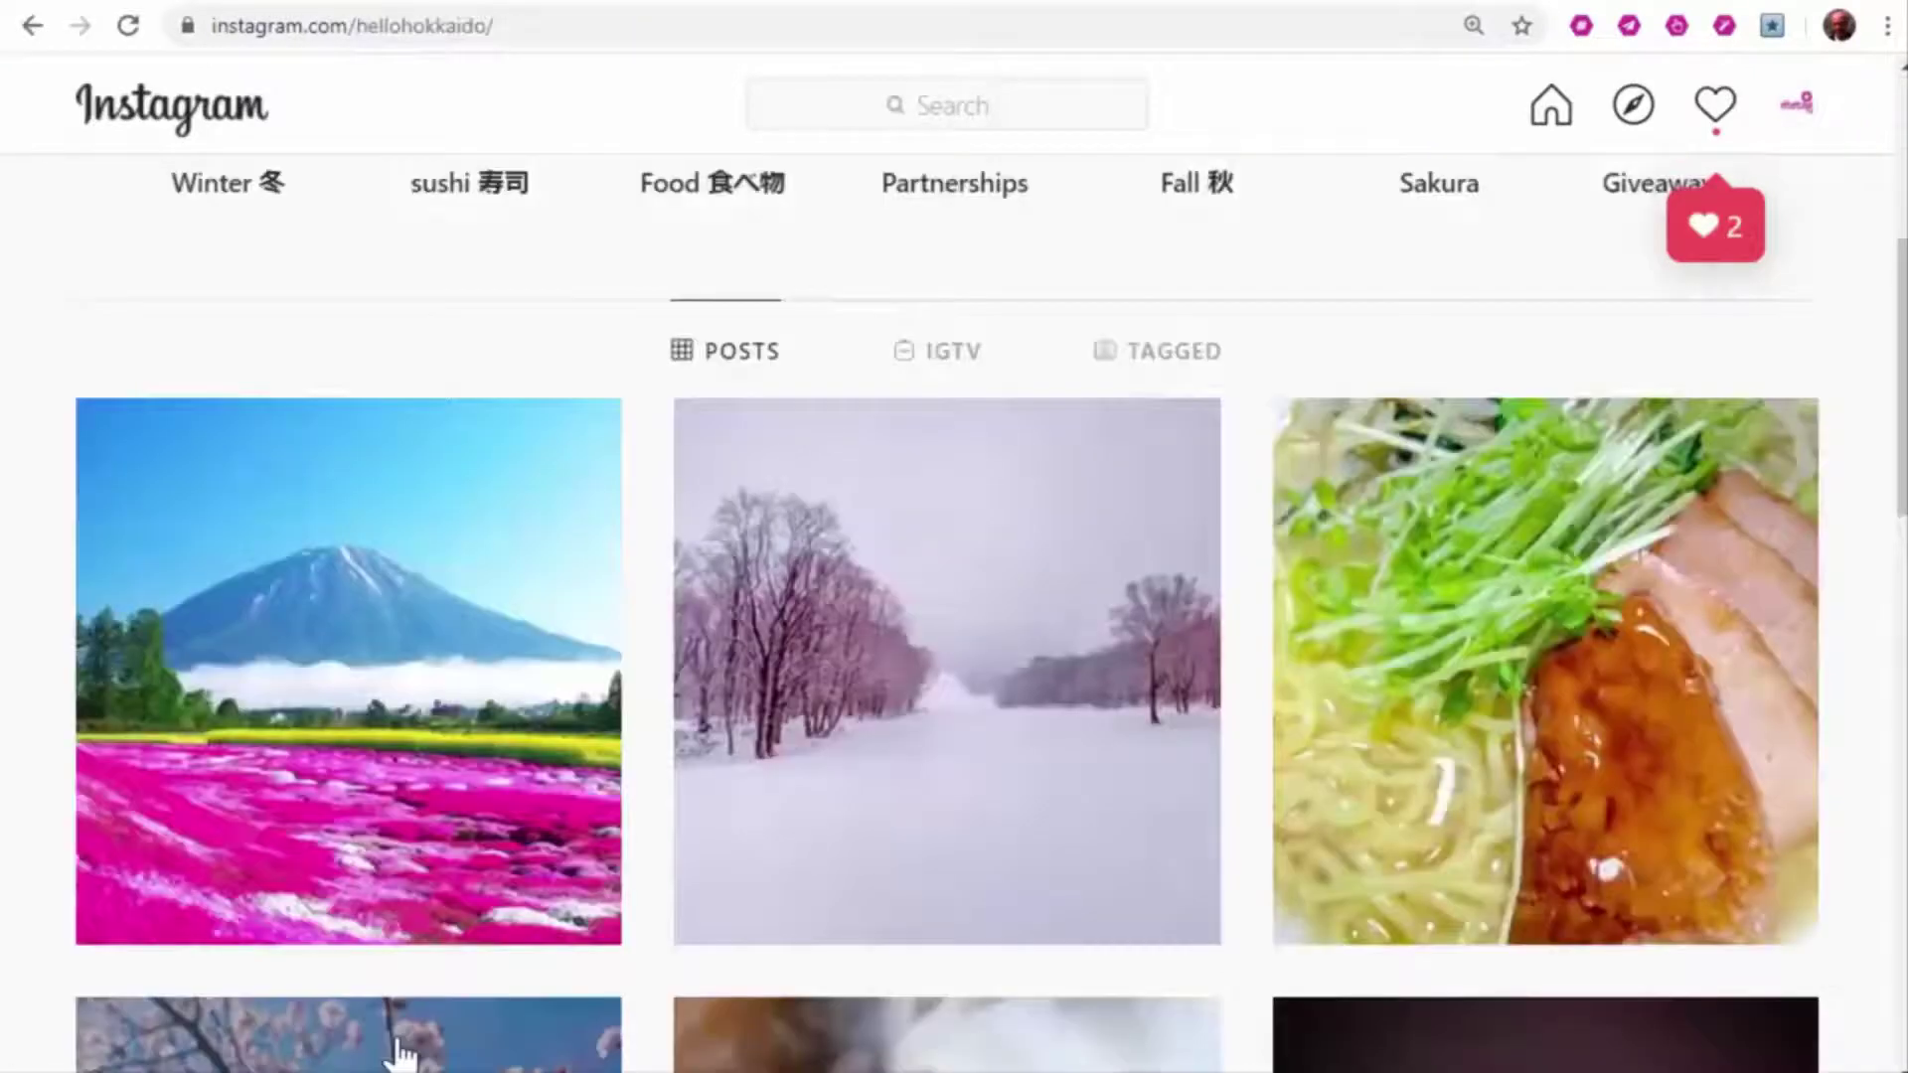
Generate hashtags for the mountain and flowers post and copy all except #hill
{"action": "right_click", "coordinate": [435, 589]}
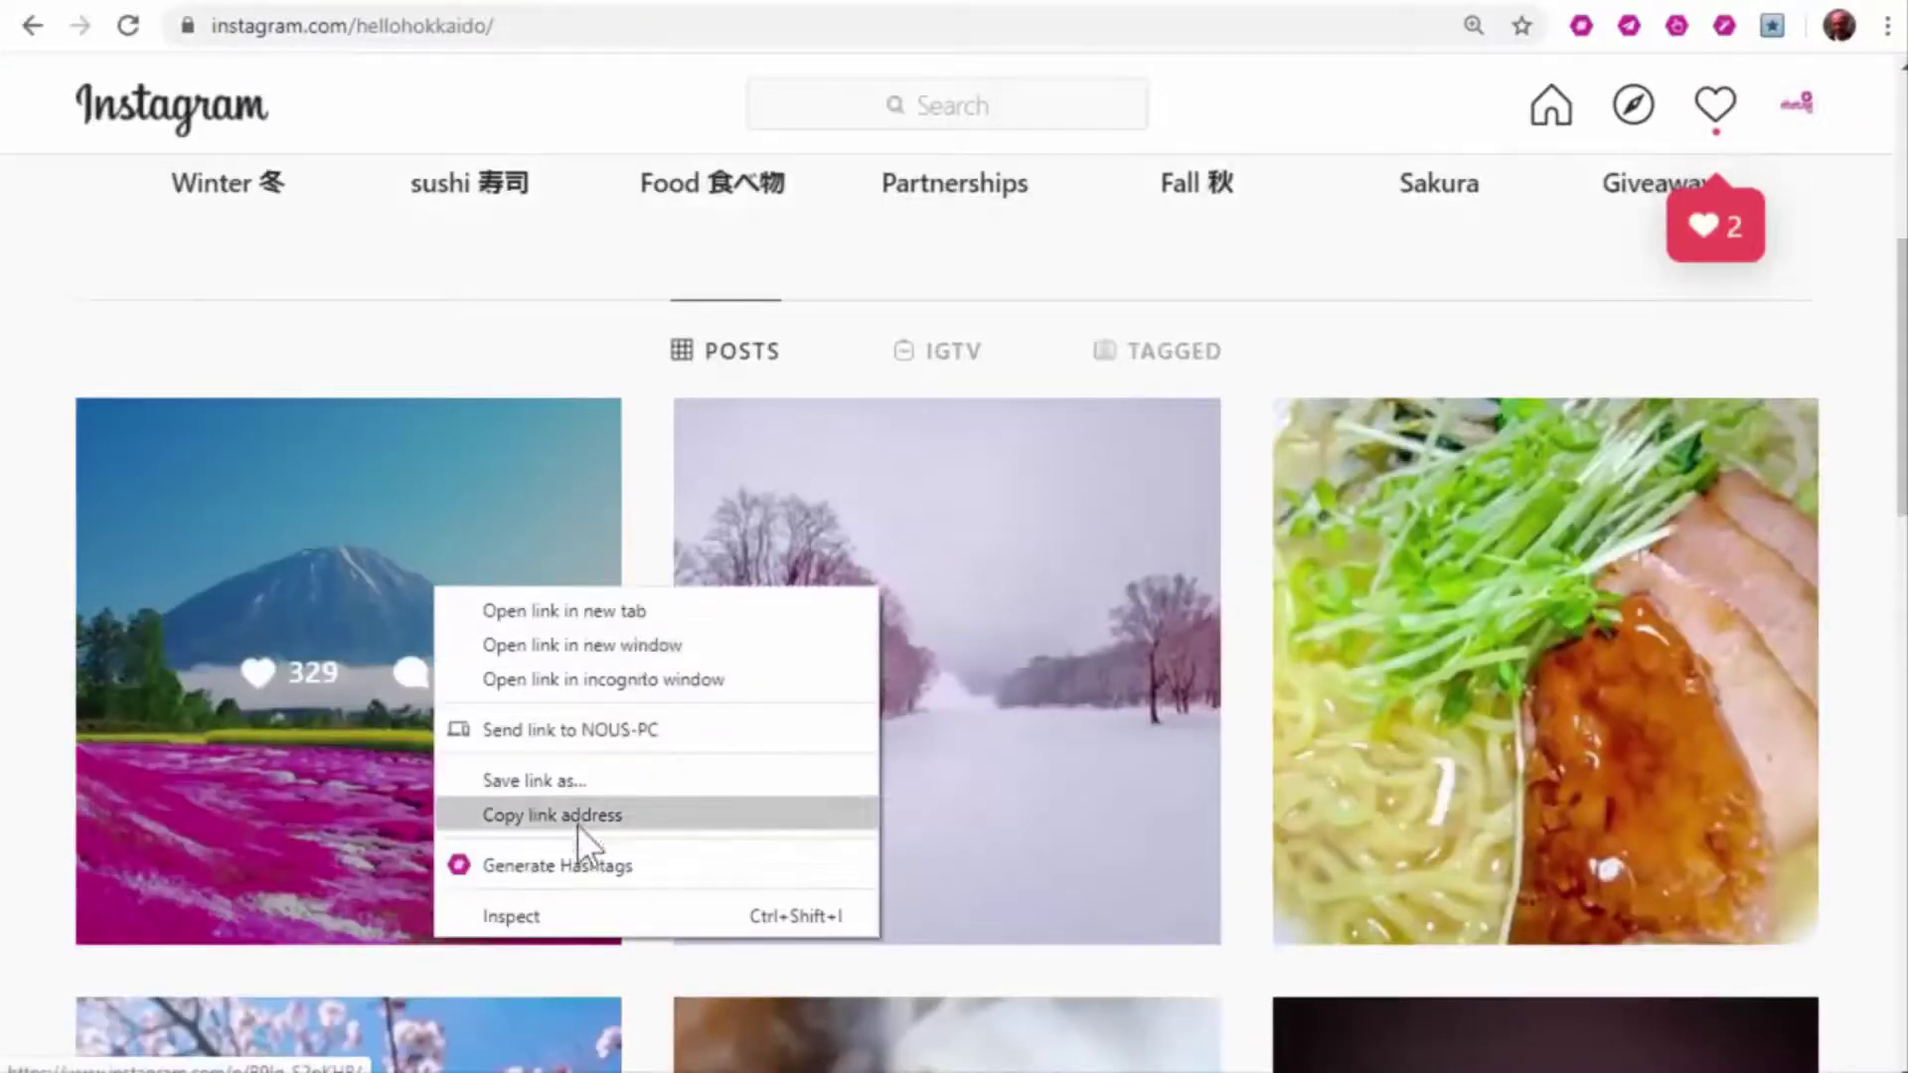
{"action": "left_click", "coordinate": [580, 865]}
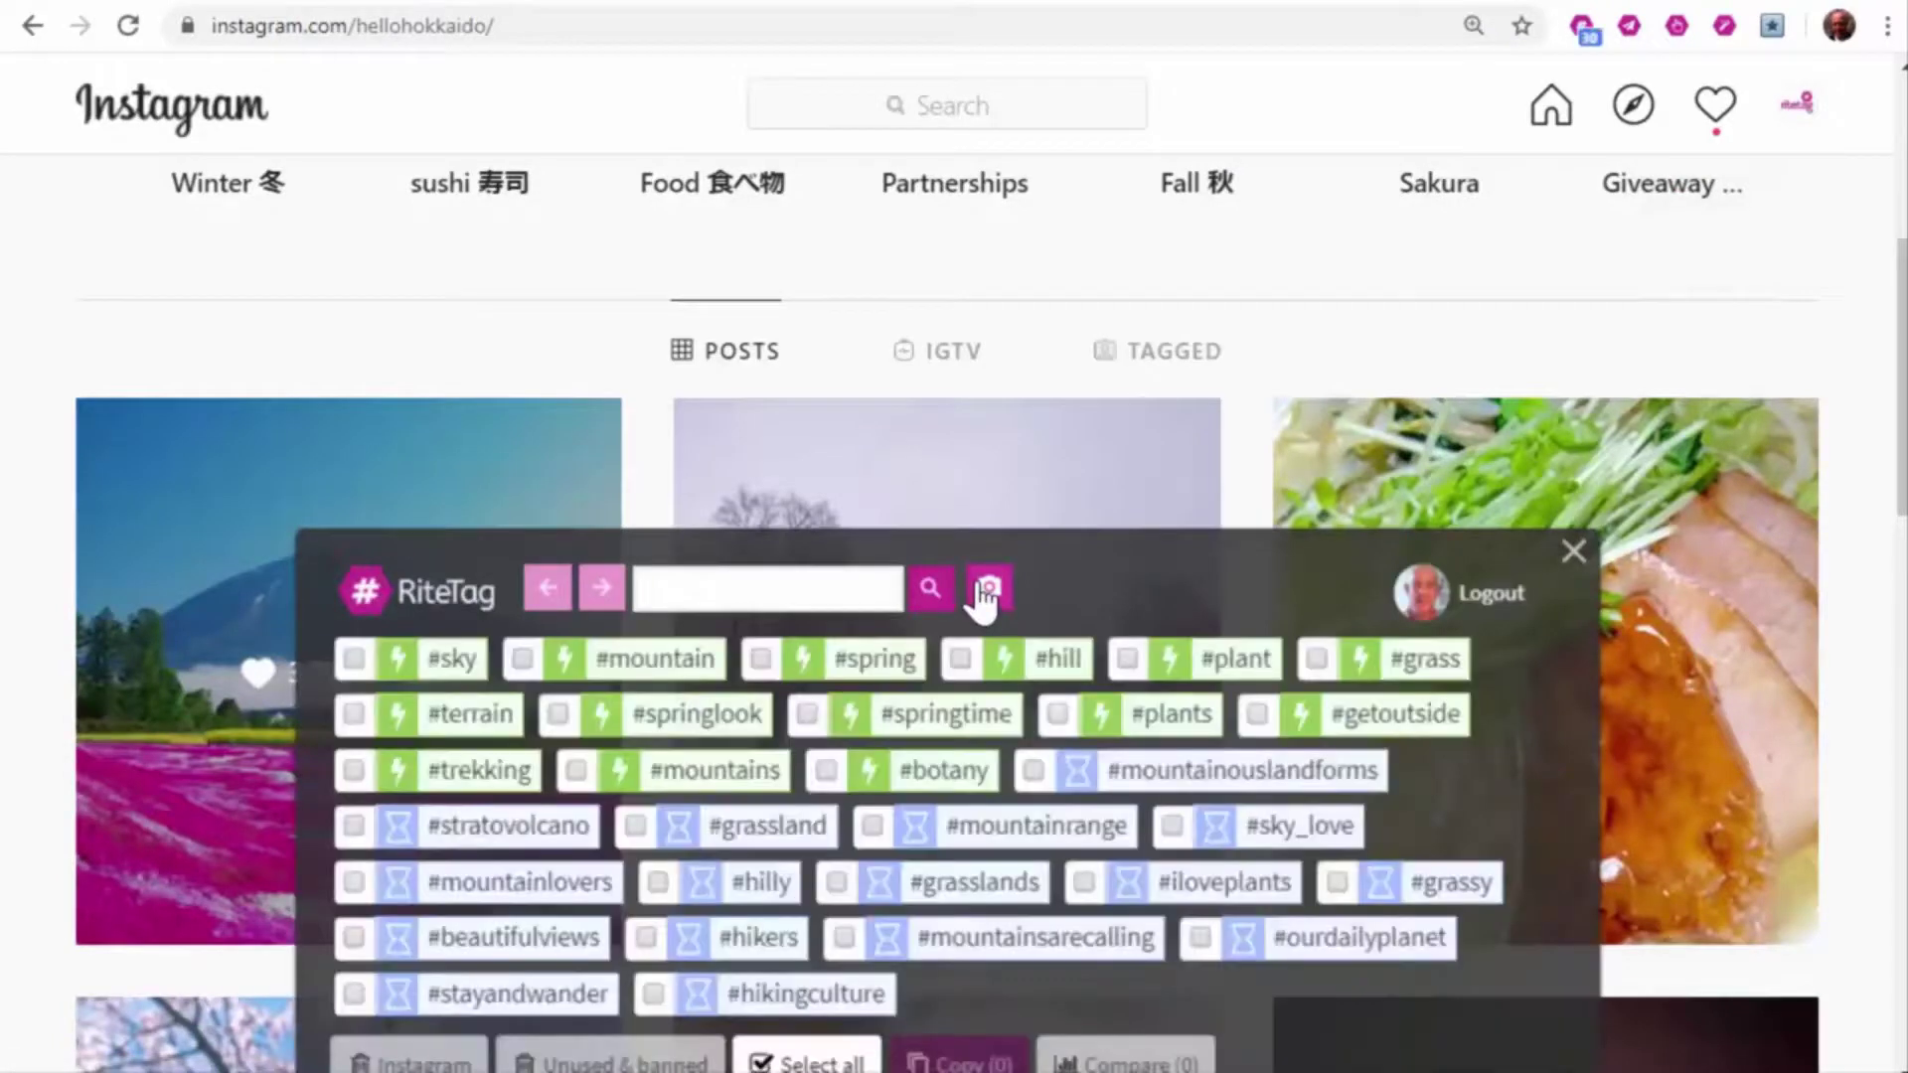
{"action": "left_click", "coordinate": [805, 1061]}
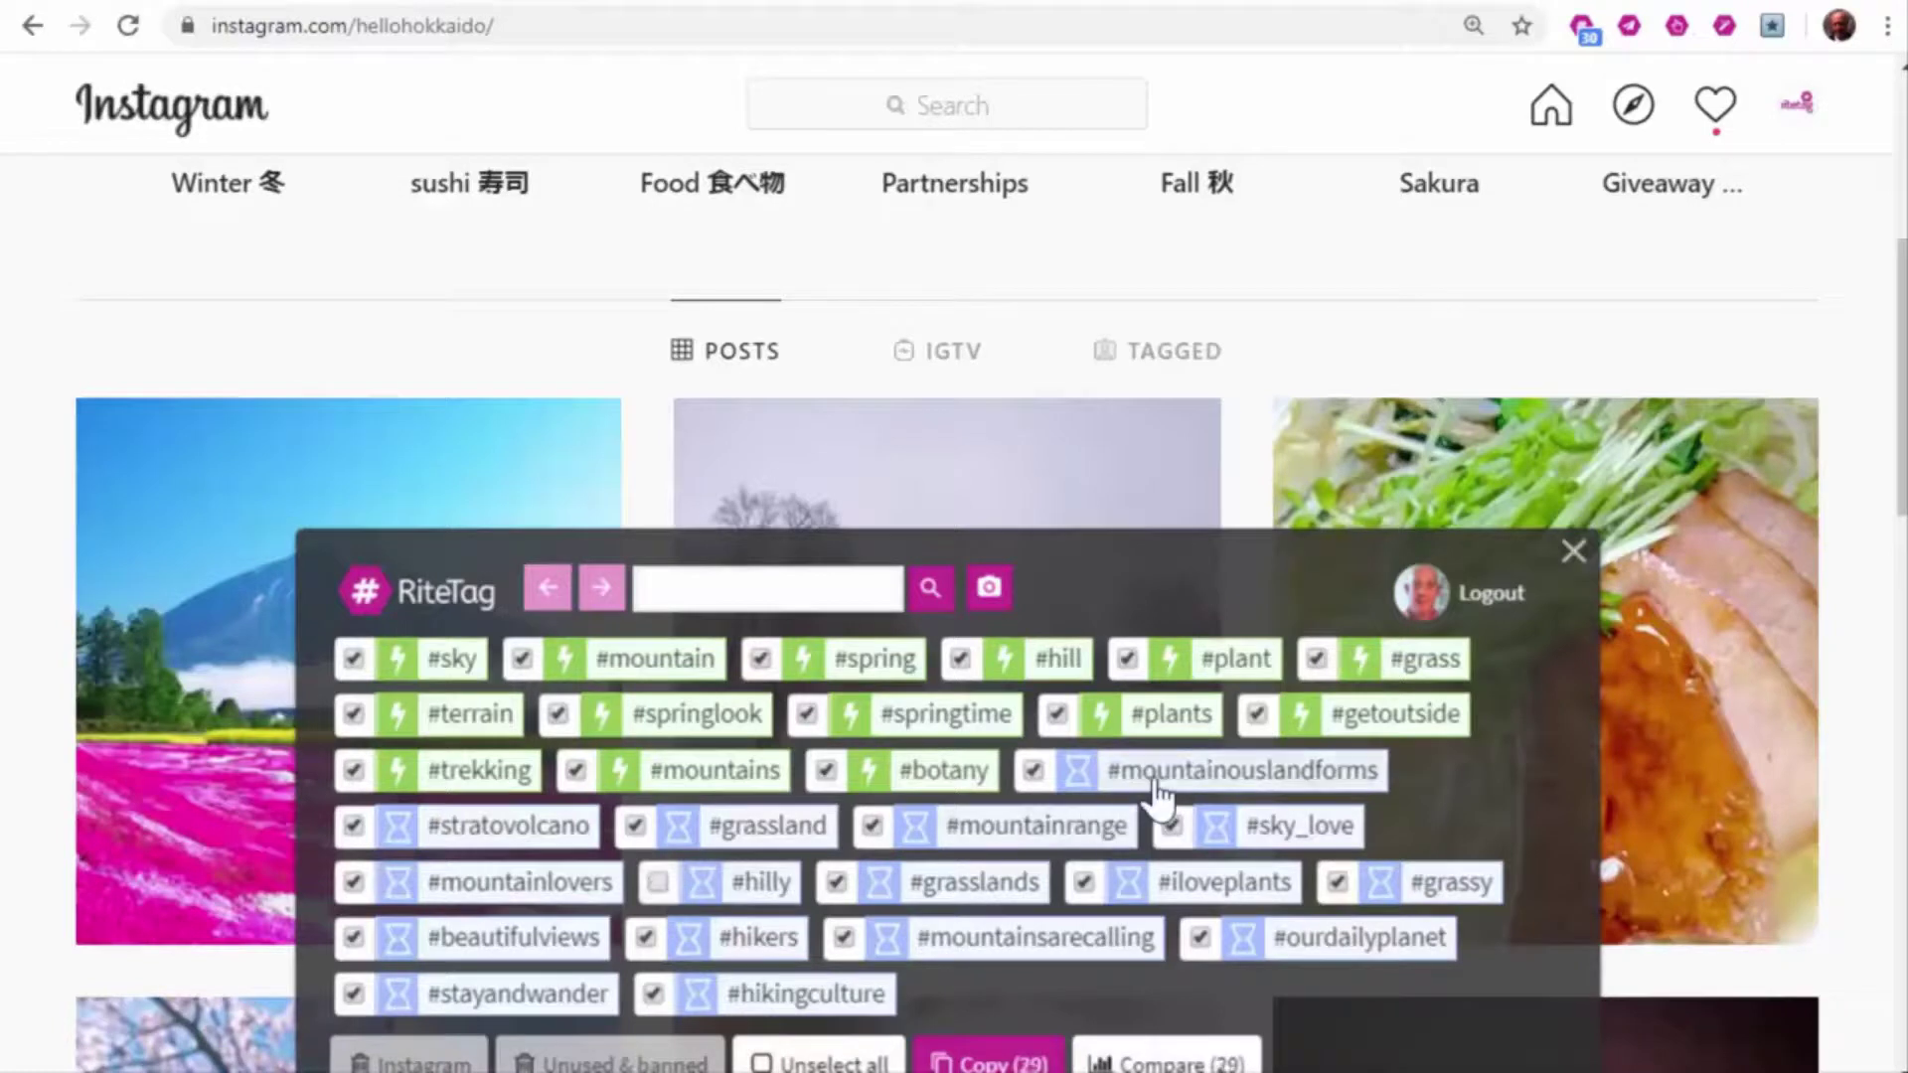
{"action": "left_click", "coordinate": [962, 659]}
{"action": "left_click", "coordinate": [1014, 1055]}
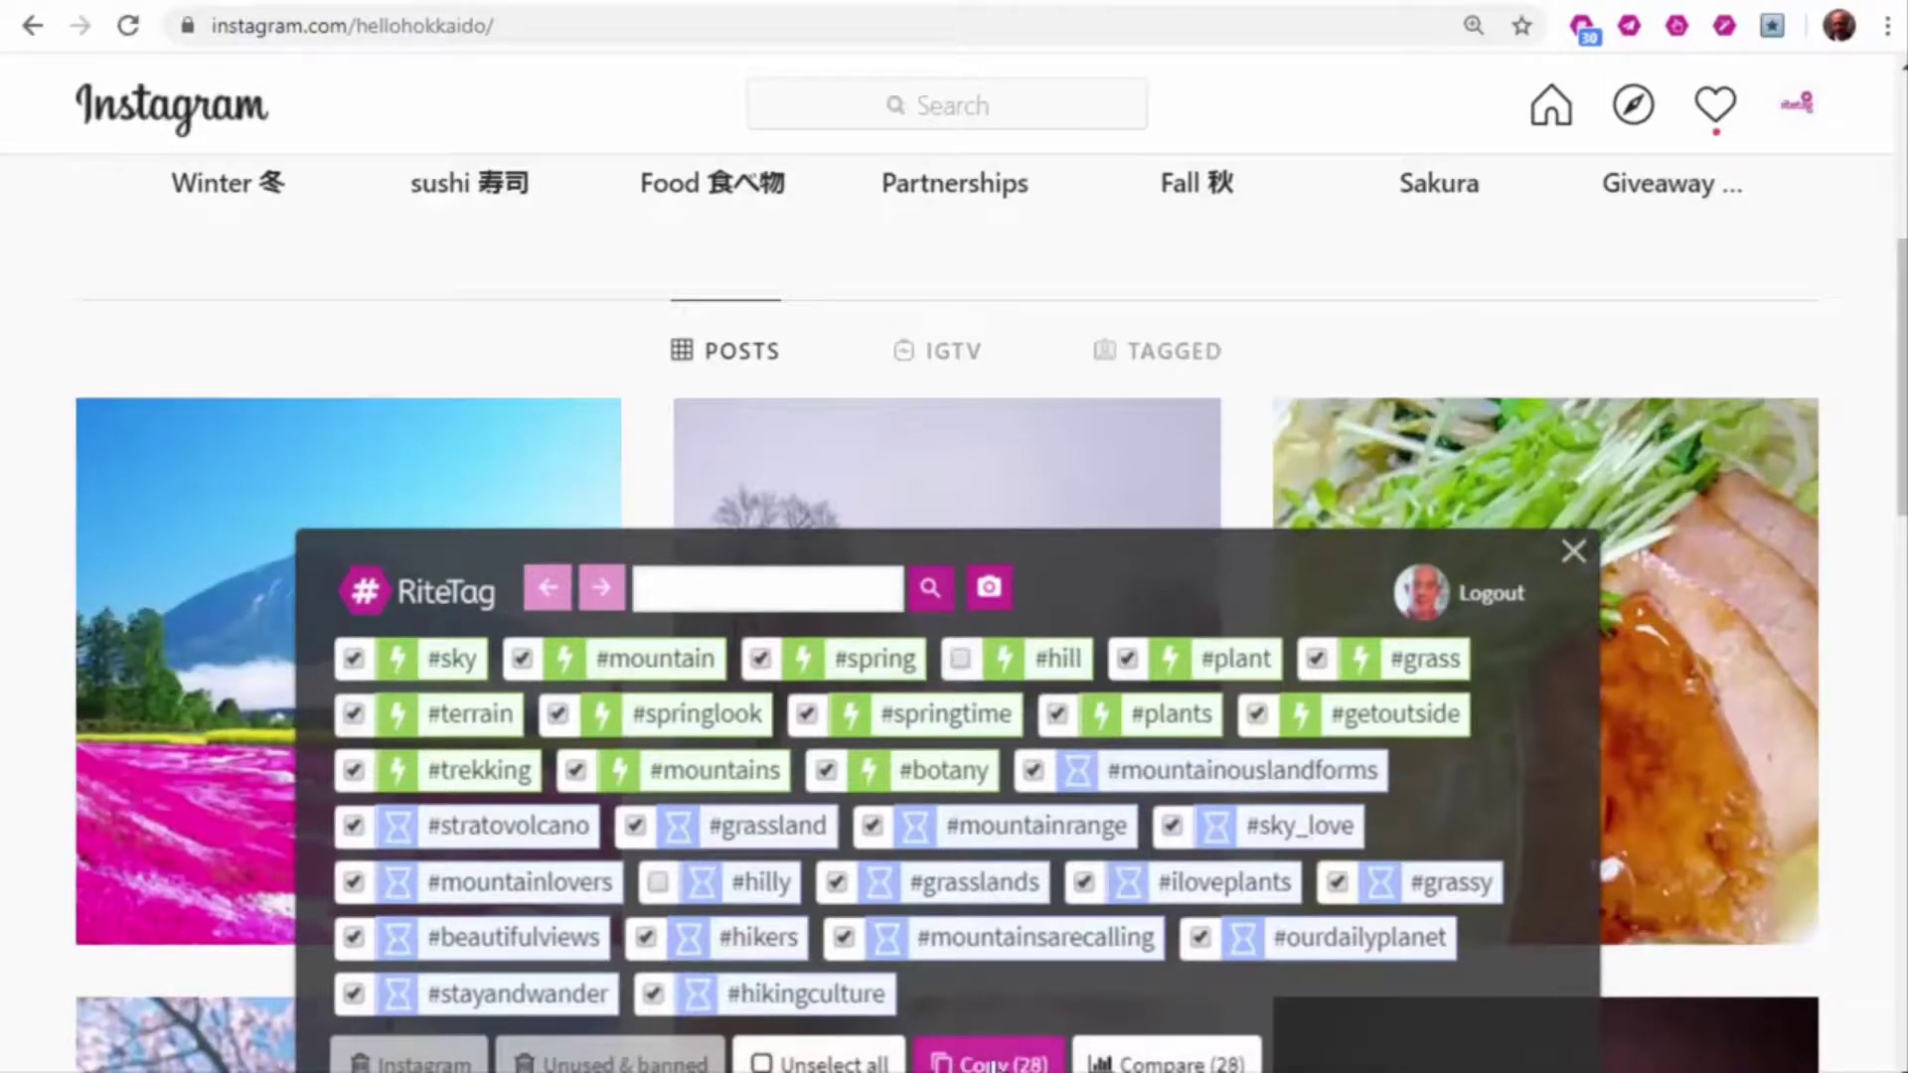
{"action": "left_click", "coordinate": [1573, 559]}
Paste the copied hashtags into the mountain post's comment box
{"action": "left_click", "coordinate": [693, 742]}
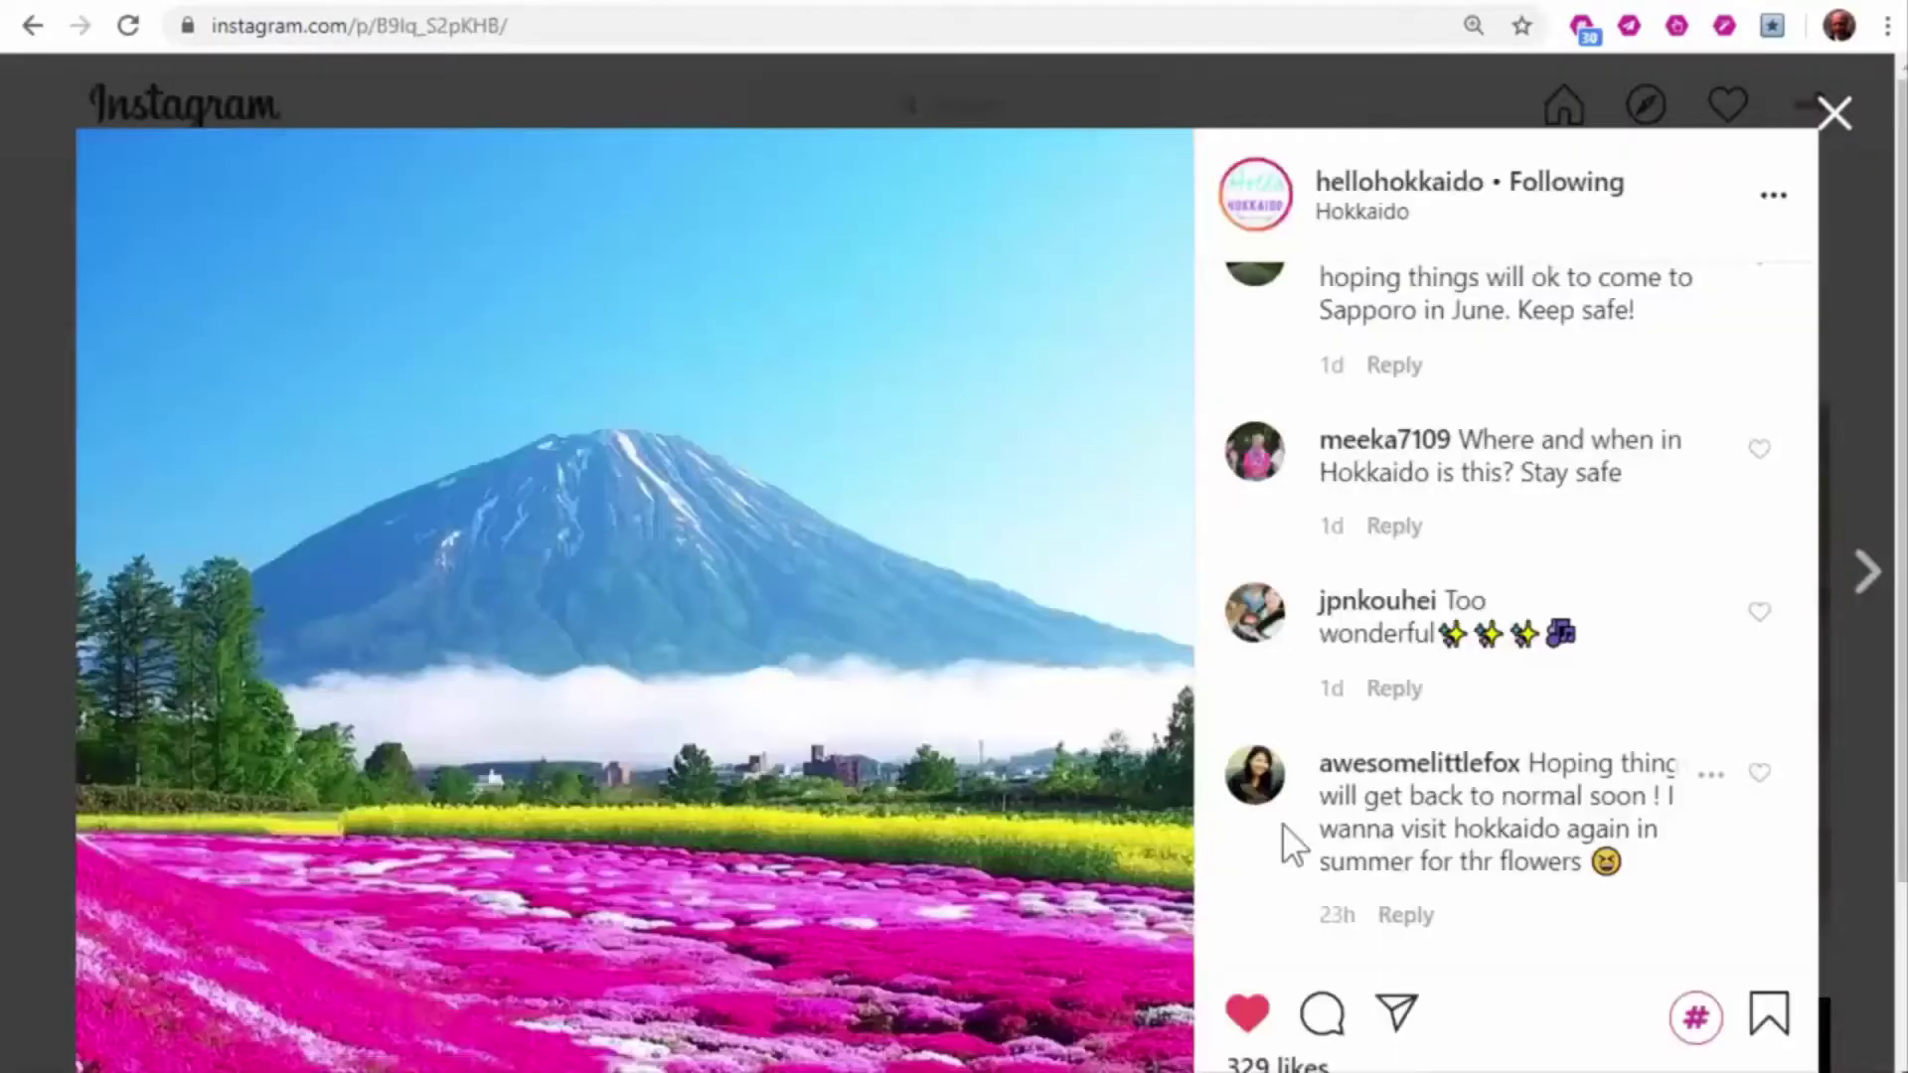
{"action": "right_click", "coordinate": [1393, 908]}
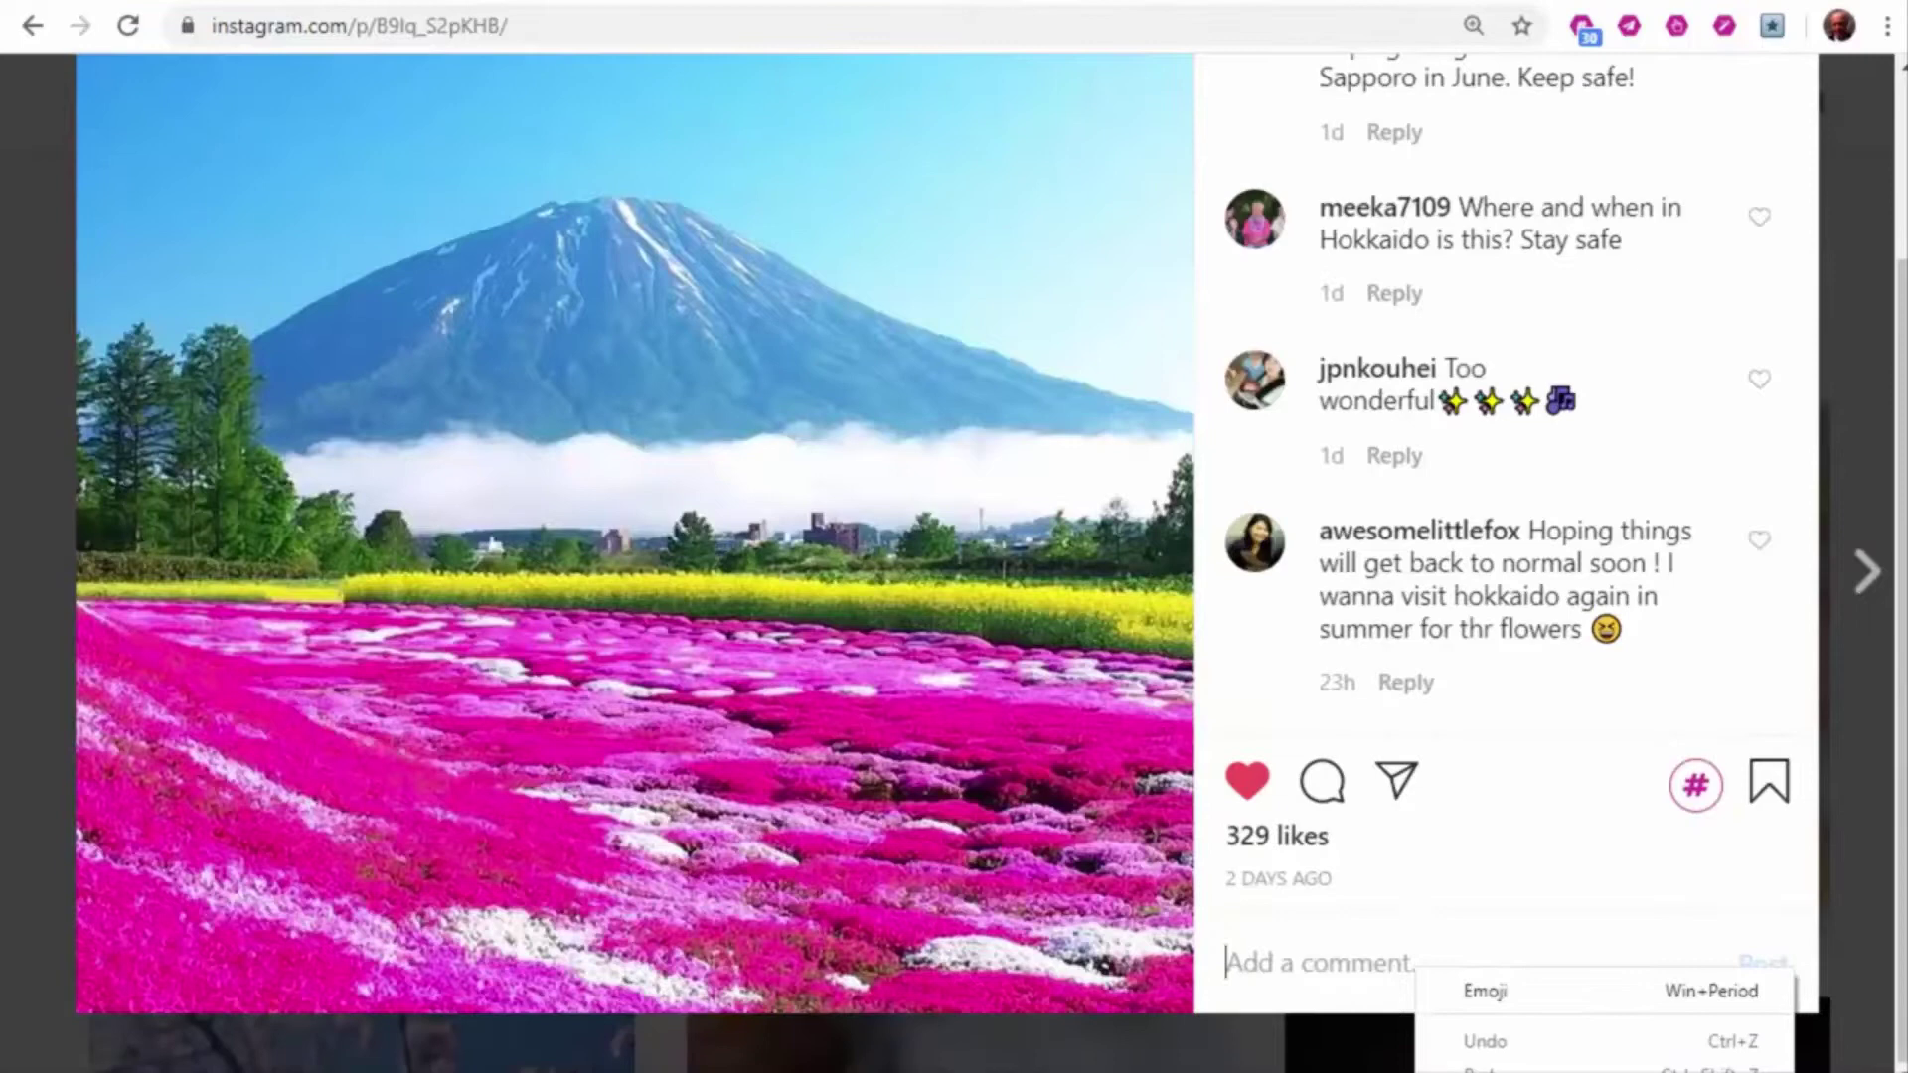
{"action": "left_click", "coordinate": [1490, 1068]}
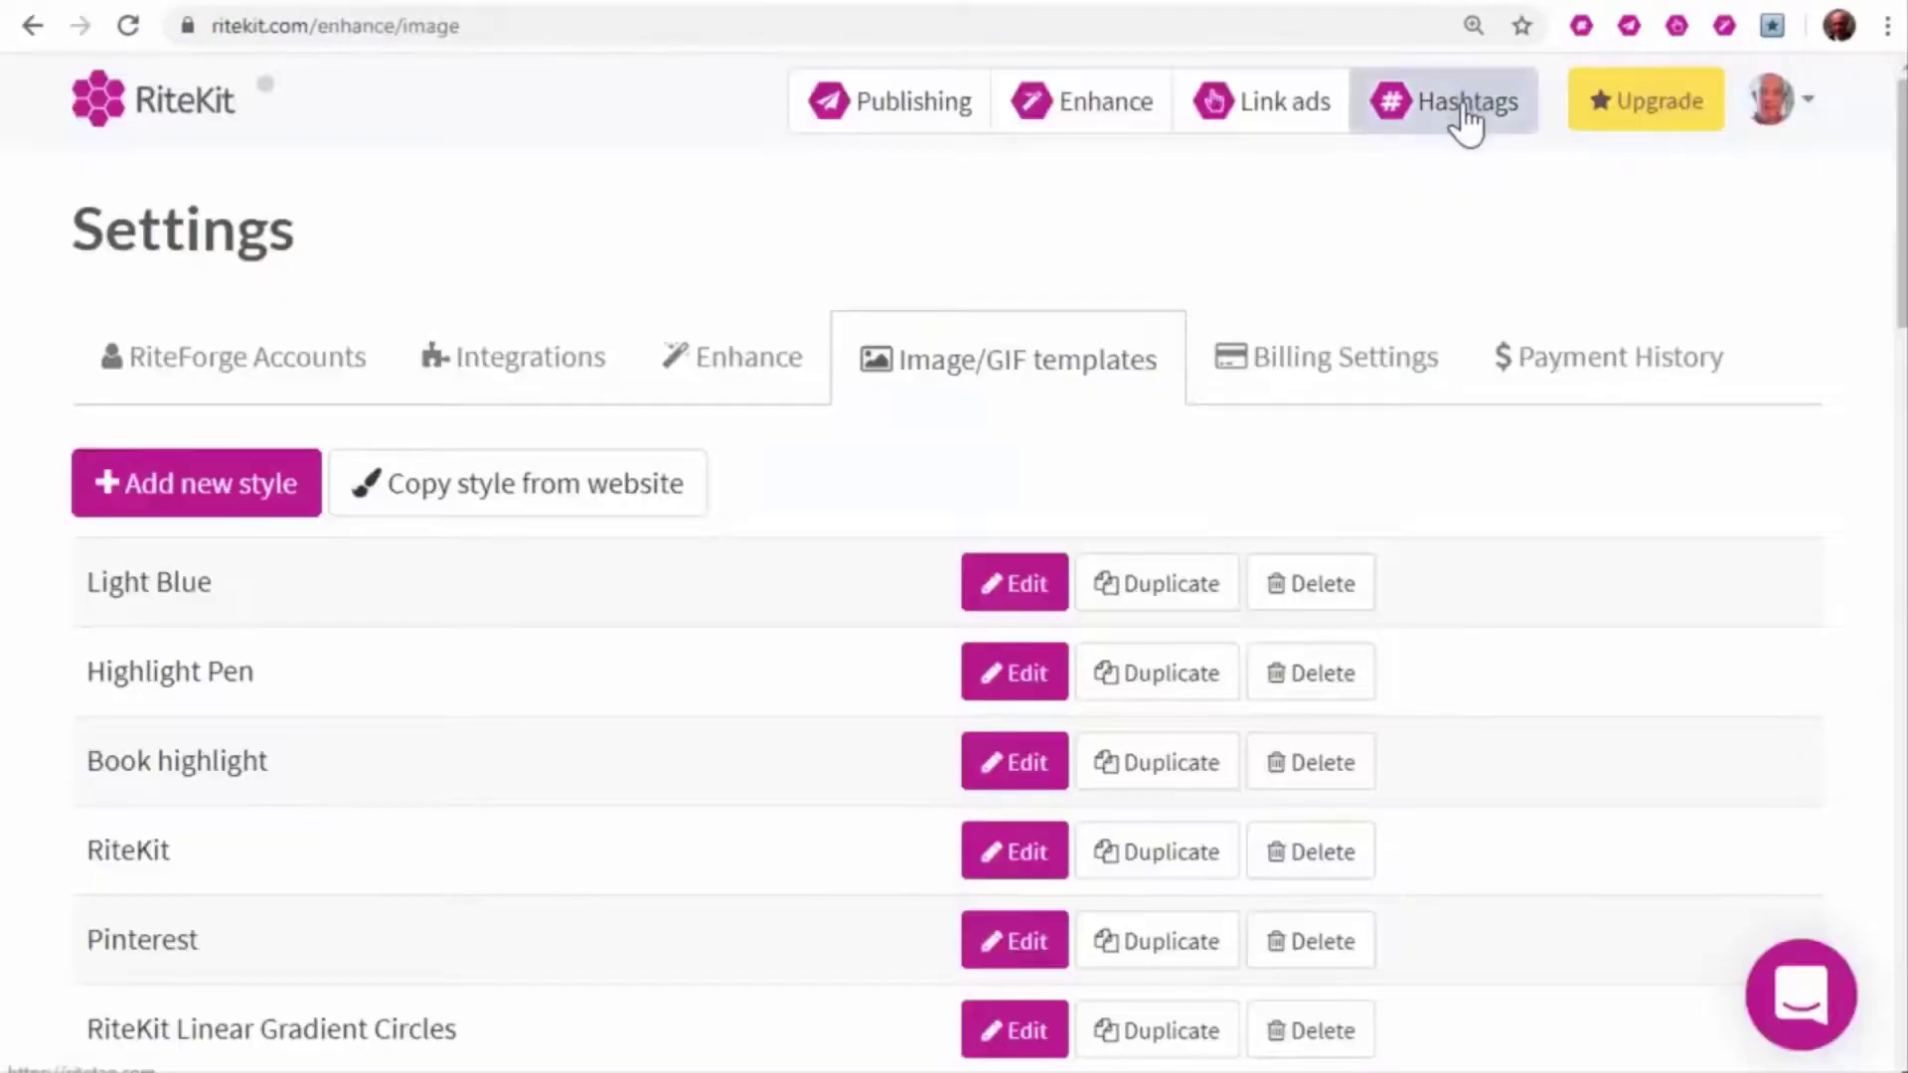
From the Hashtags tab, open Instagram Account Coach and view its sample report
{"action": "left_click", "coordinate": [1467, 102]}
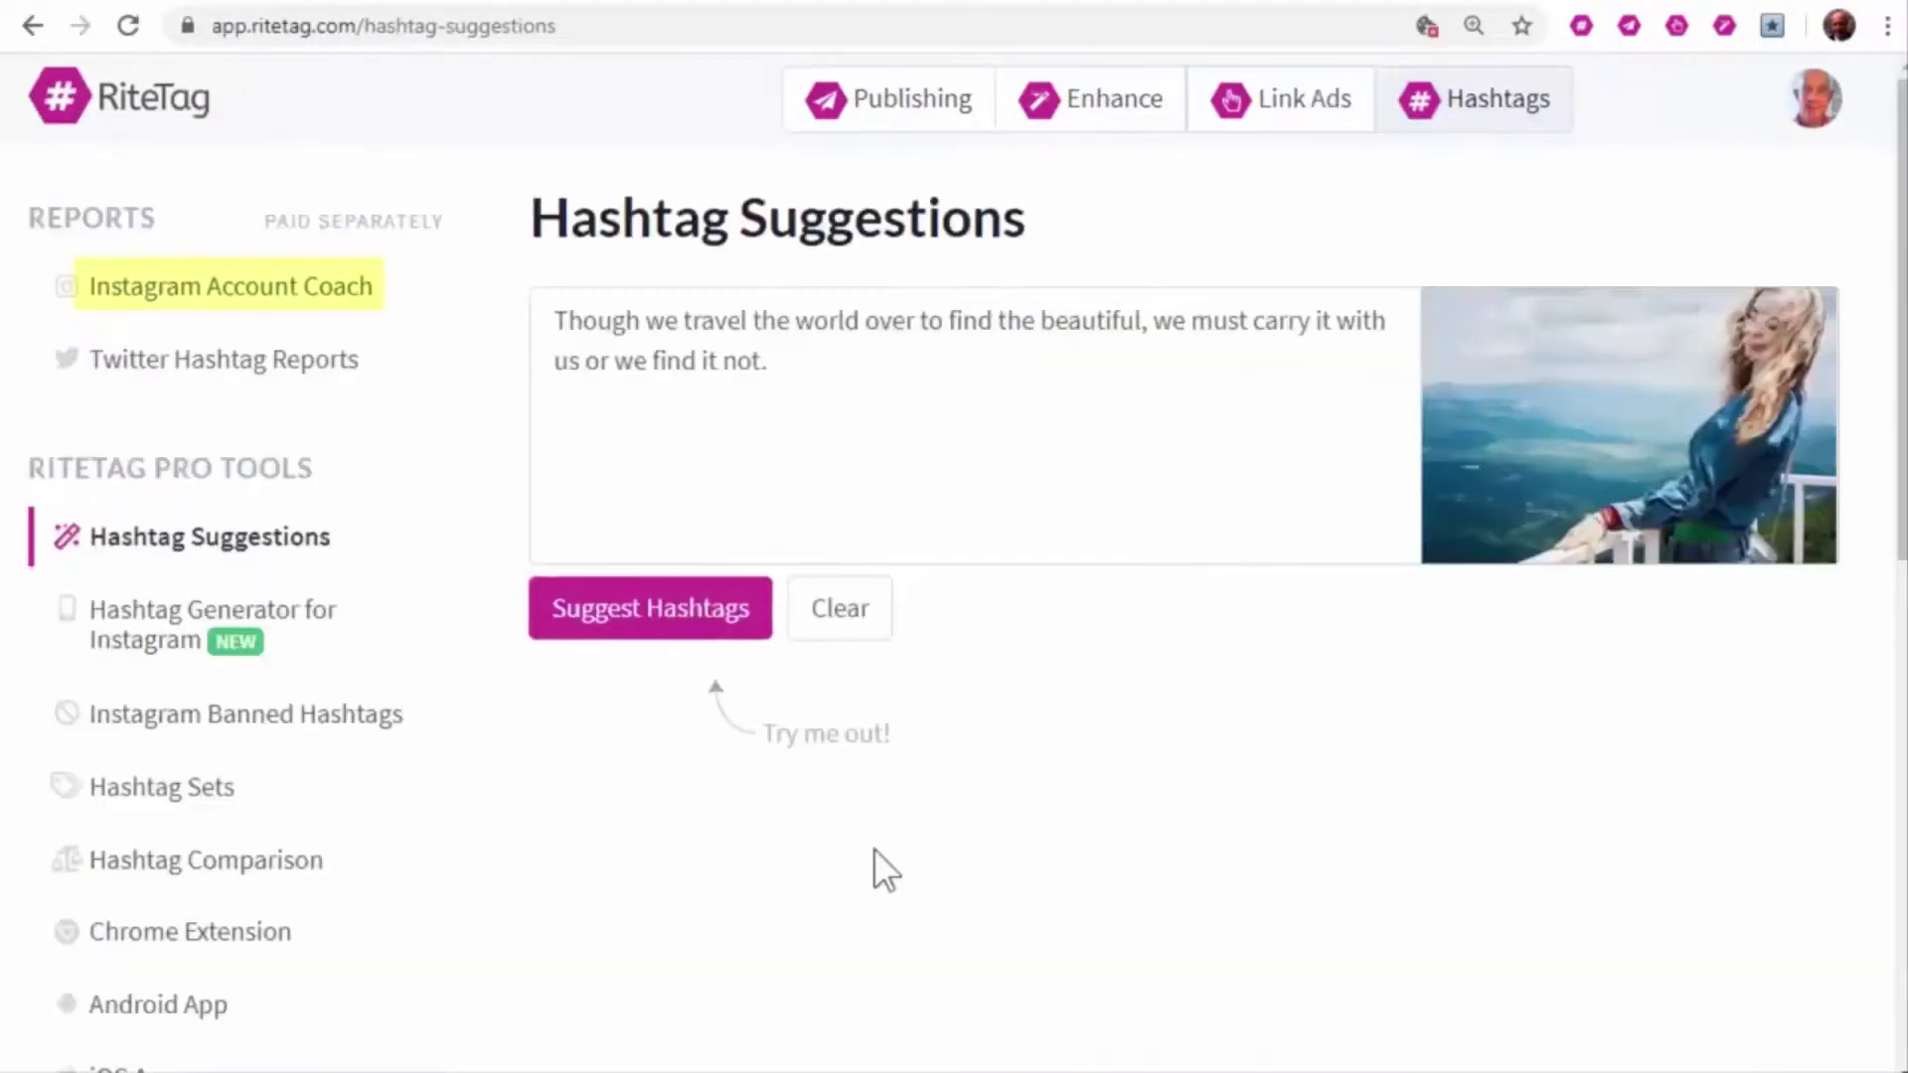
{"action": "left_click", "coordinate": [224, 286]}
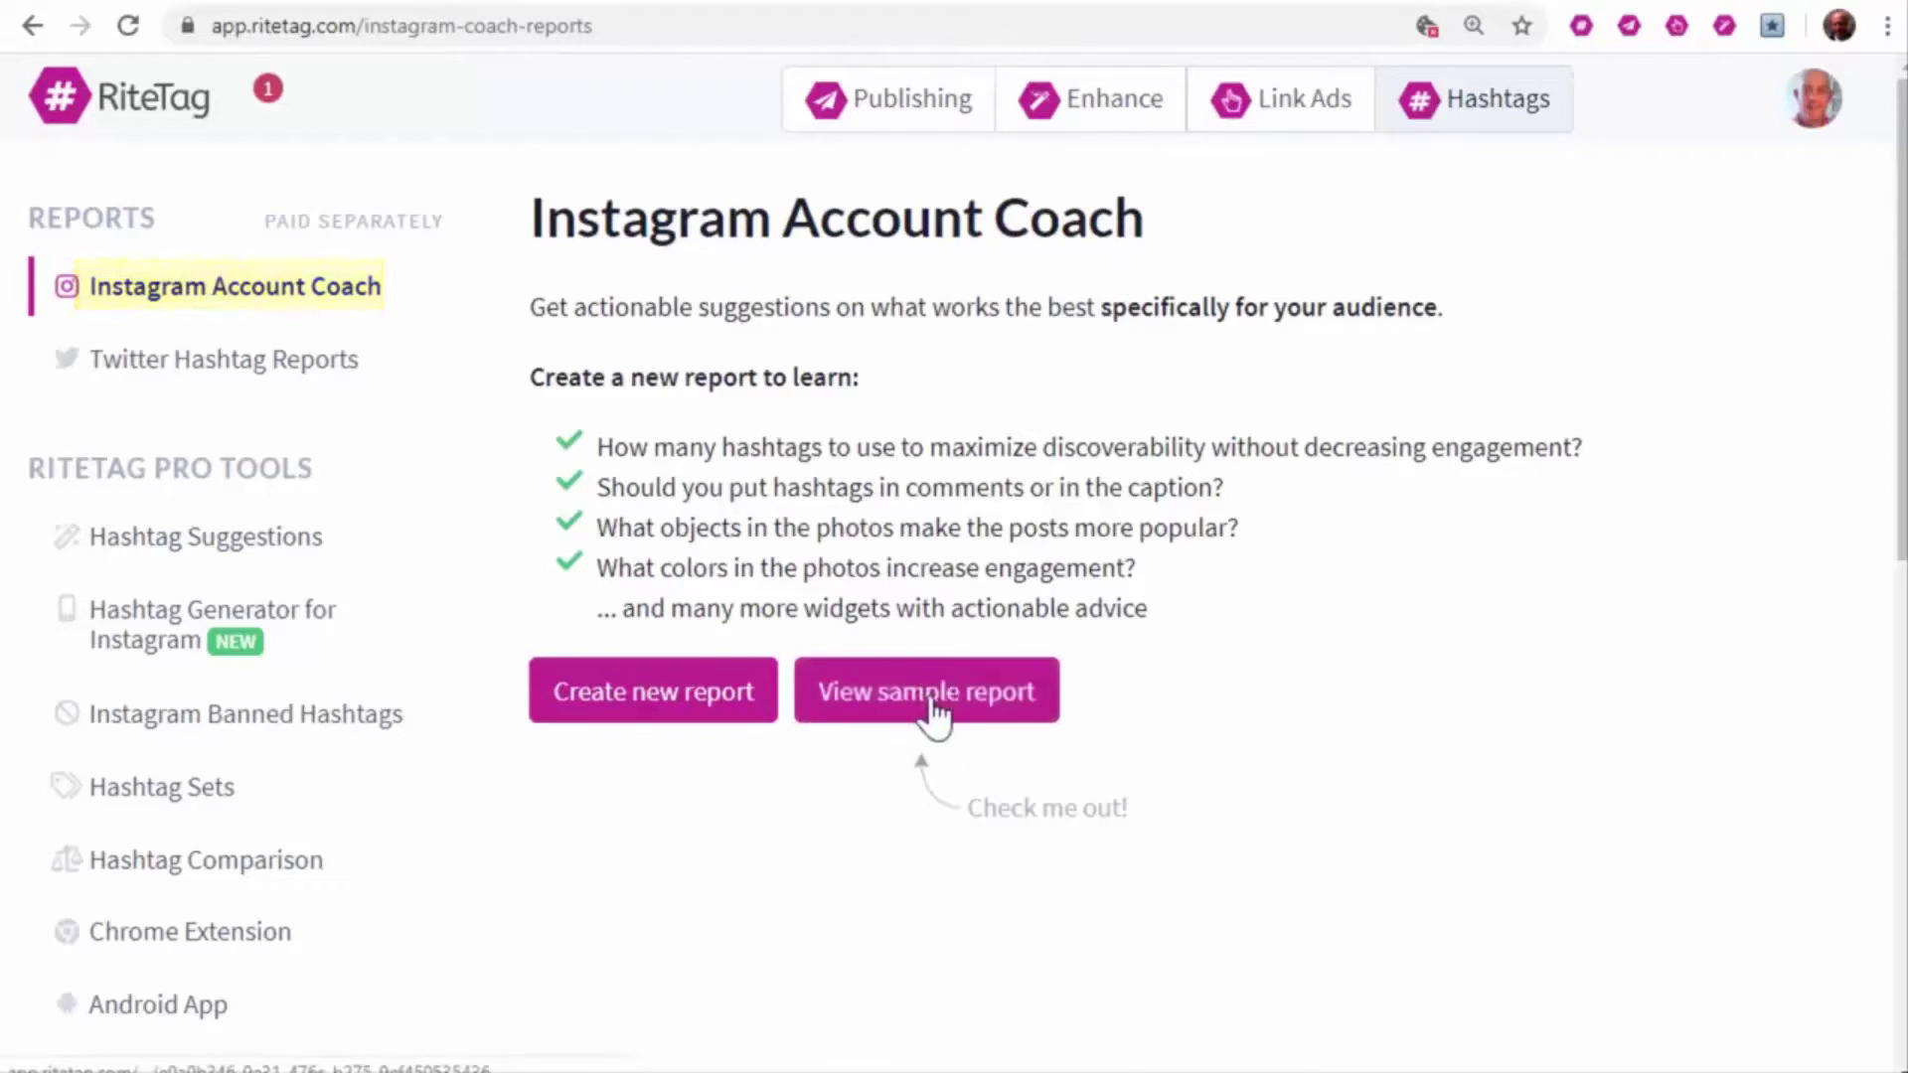
{"action": "left_click", "coordinate": [936, 710]}
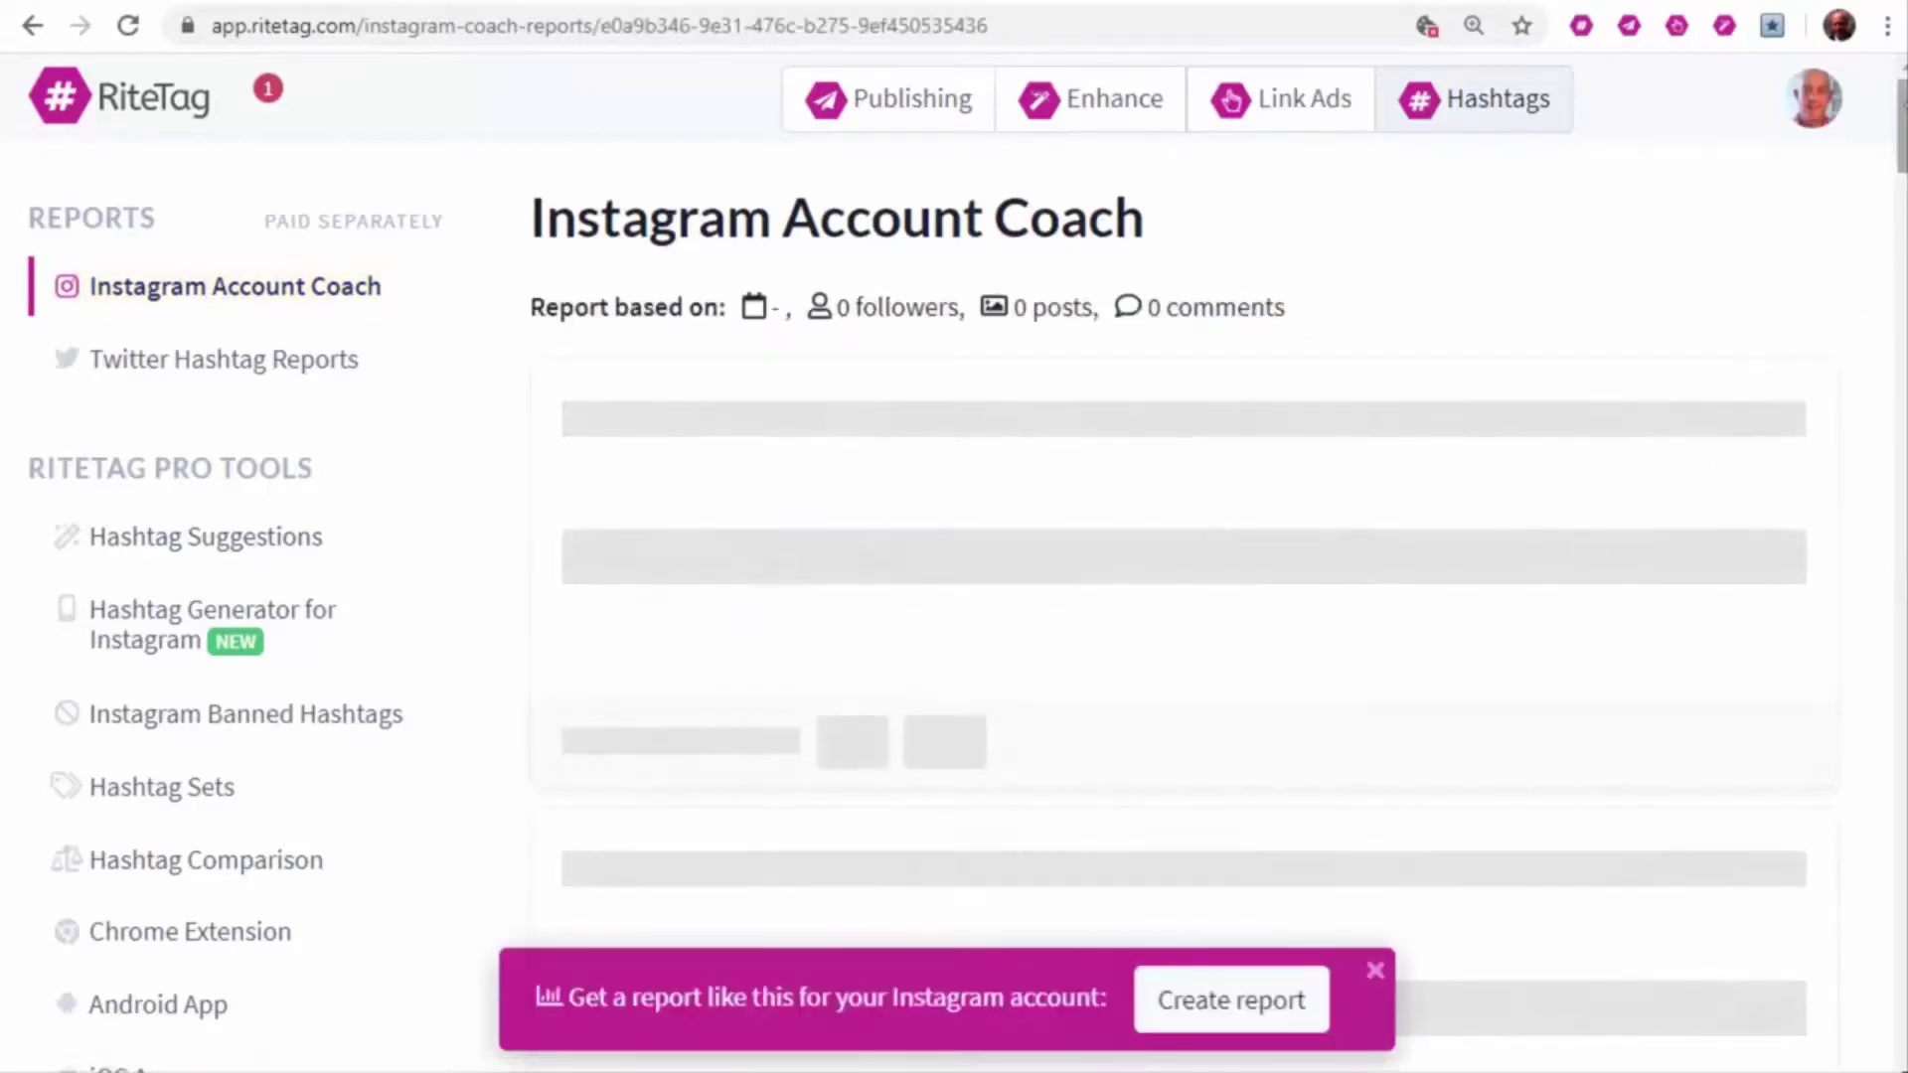
{"action": "scroll", "coordinate": [1829, 283], "scroll_direction": "down", "scroll_amount": 3}
{"action": "scroll", "coordinate": [1184, 447], "scroll_direction": "up", "scroll_amount": 5}
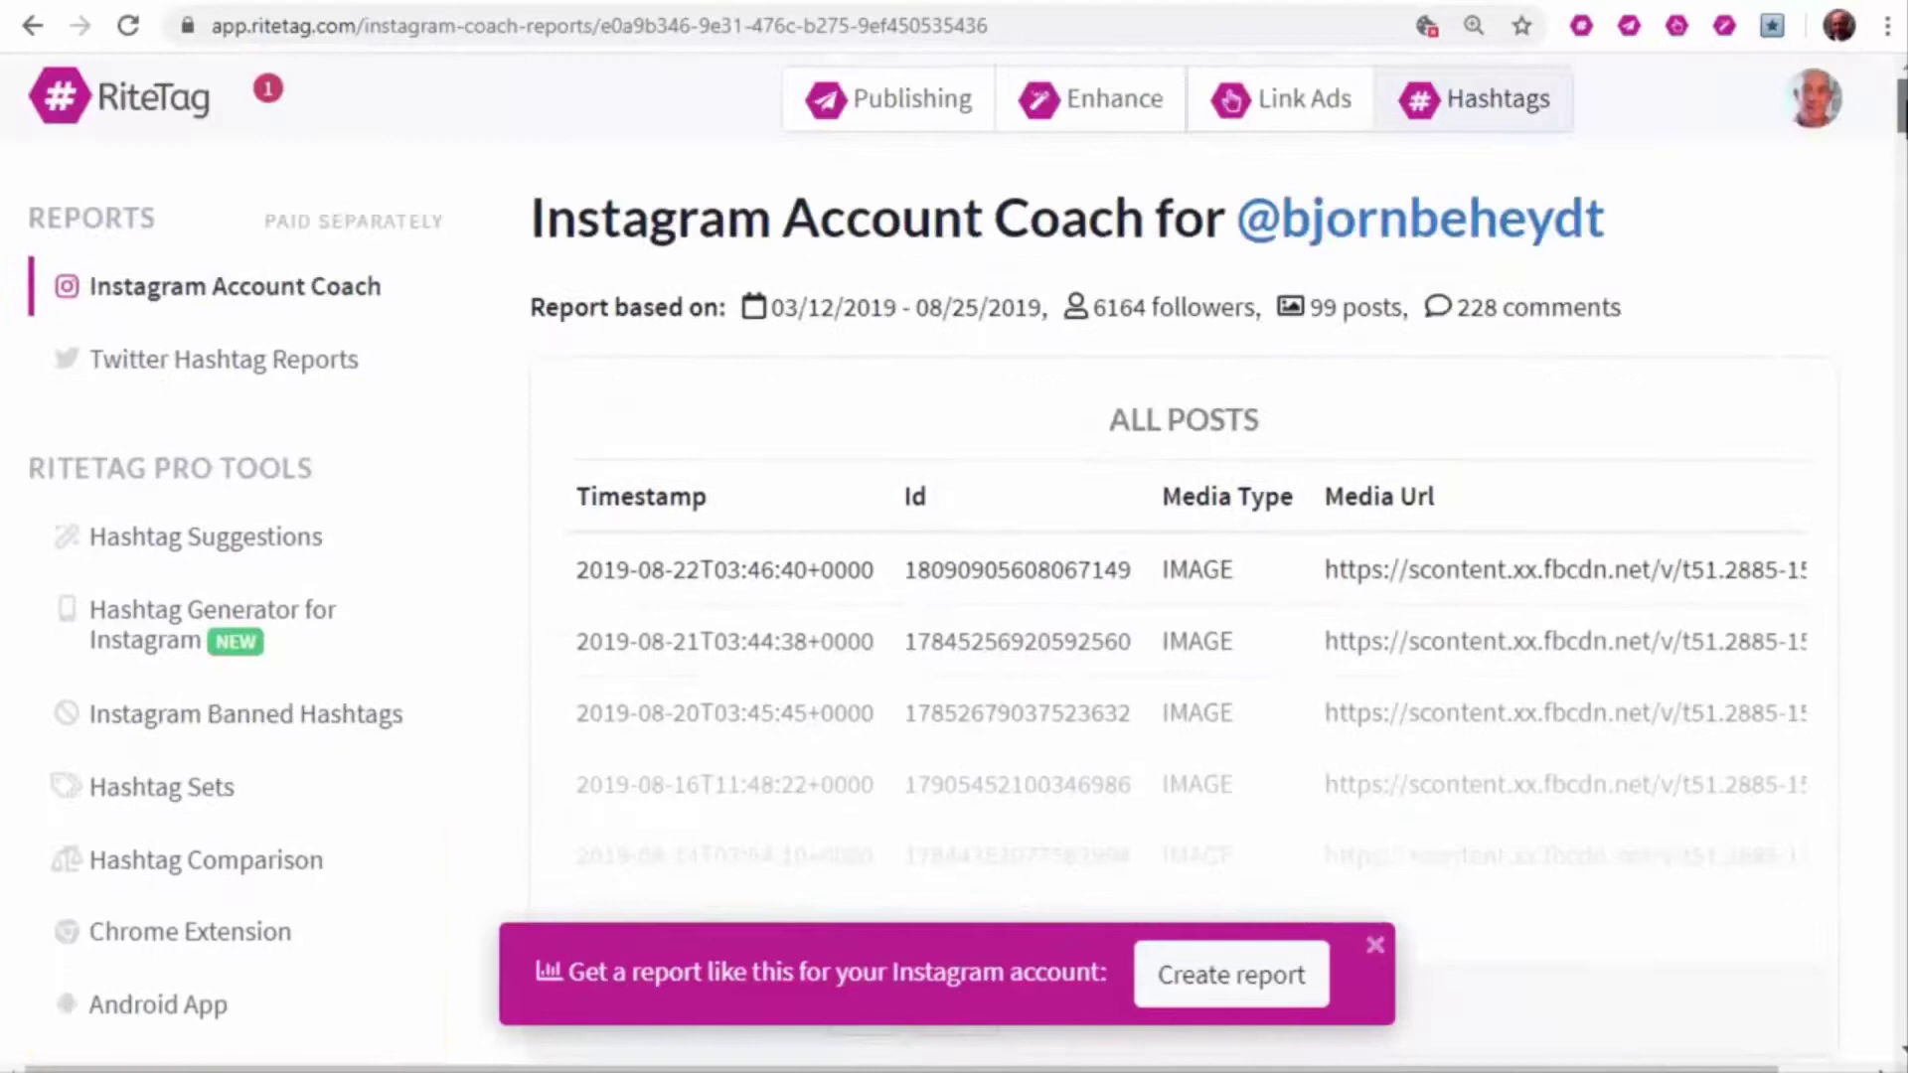
{"action": "scroll", "coordinate": [1184, 596], "scroll_direction": "down", "scroll_amount": 5}
{"action": "scroll", "coordinate": [1184, 596], "scroll_direction": "down", "scroll_amount": 4}
{"action": "scroll", "coordinate": [1183, 597], "scroll_direction": "down", "scroll_amount": 4}
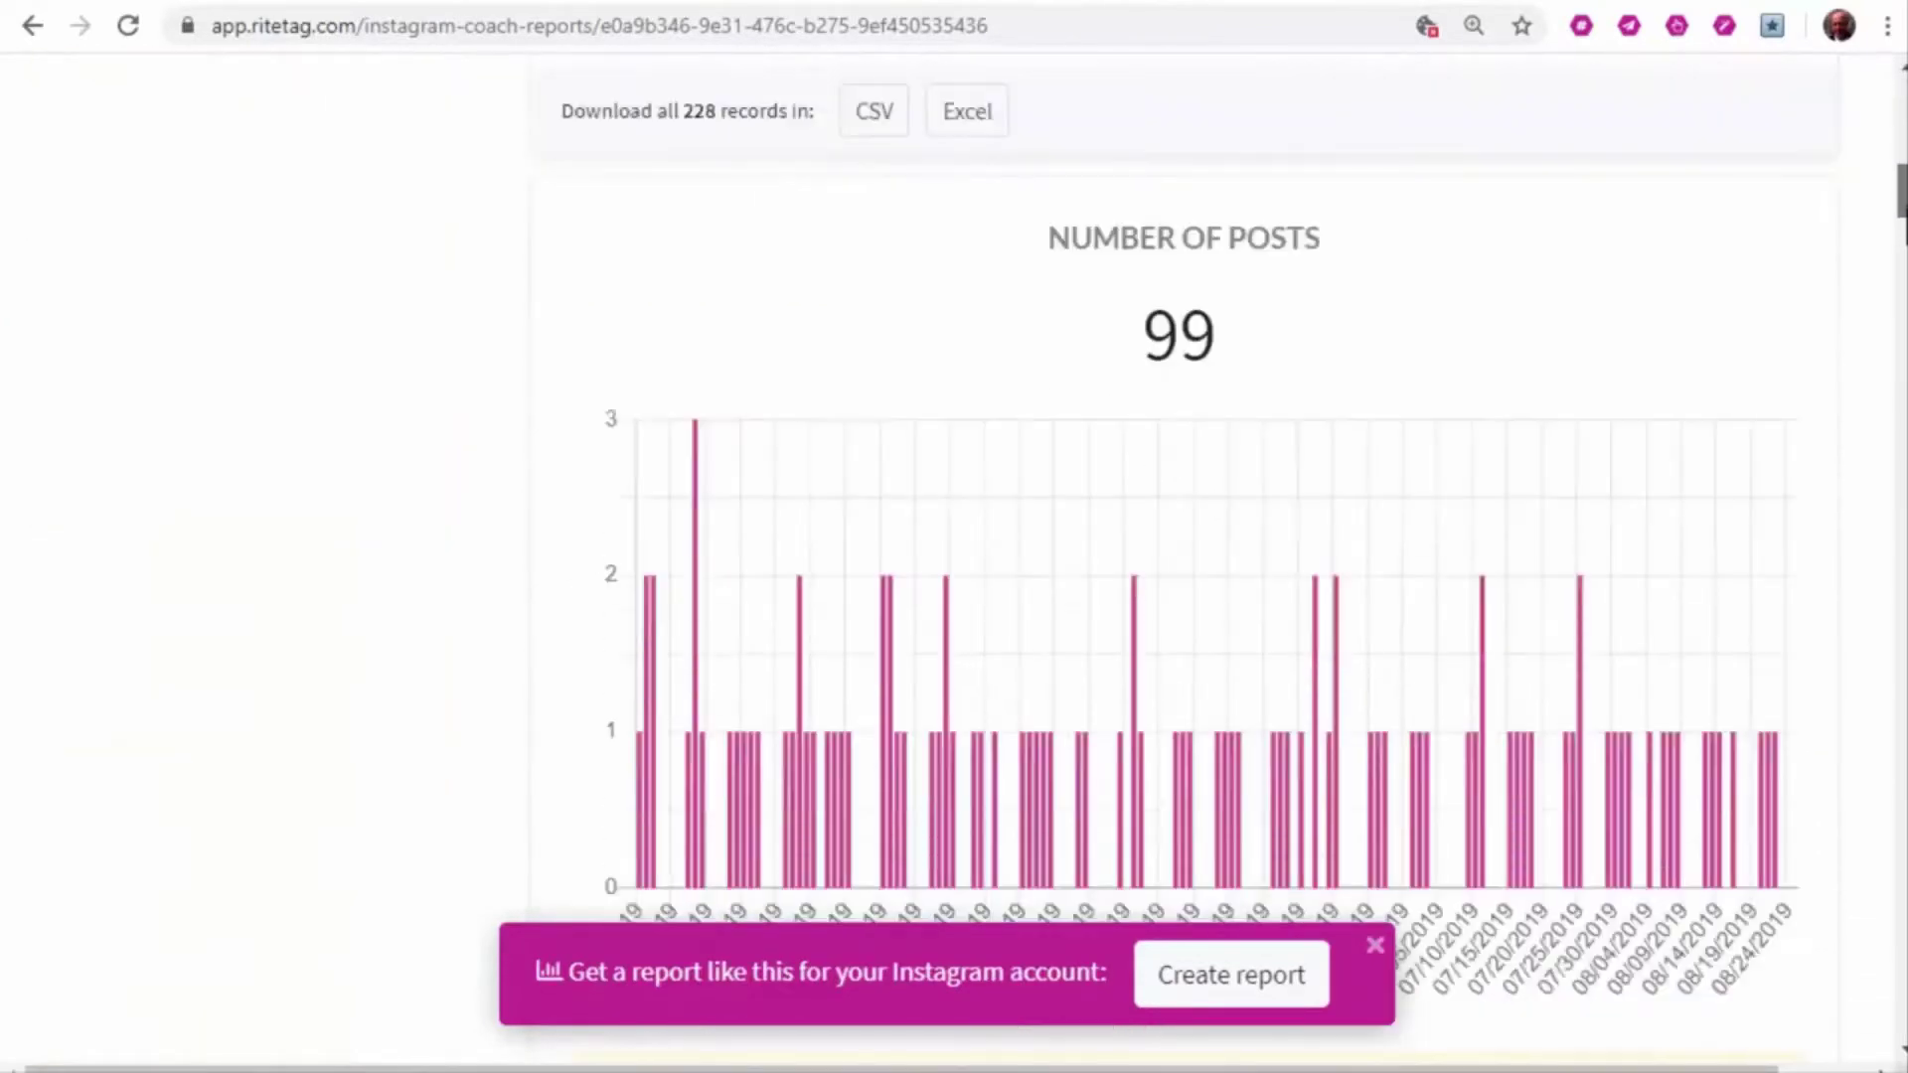
{"action": "scroll", "coordinate": [1185, 596], "scroll_direction": "down", "scroll_amount": 5}
{"action": "scroll", "coordinate": [1183, 596], "scroll_direction": "down", "scroll_amount": 3}
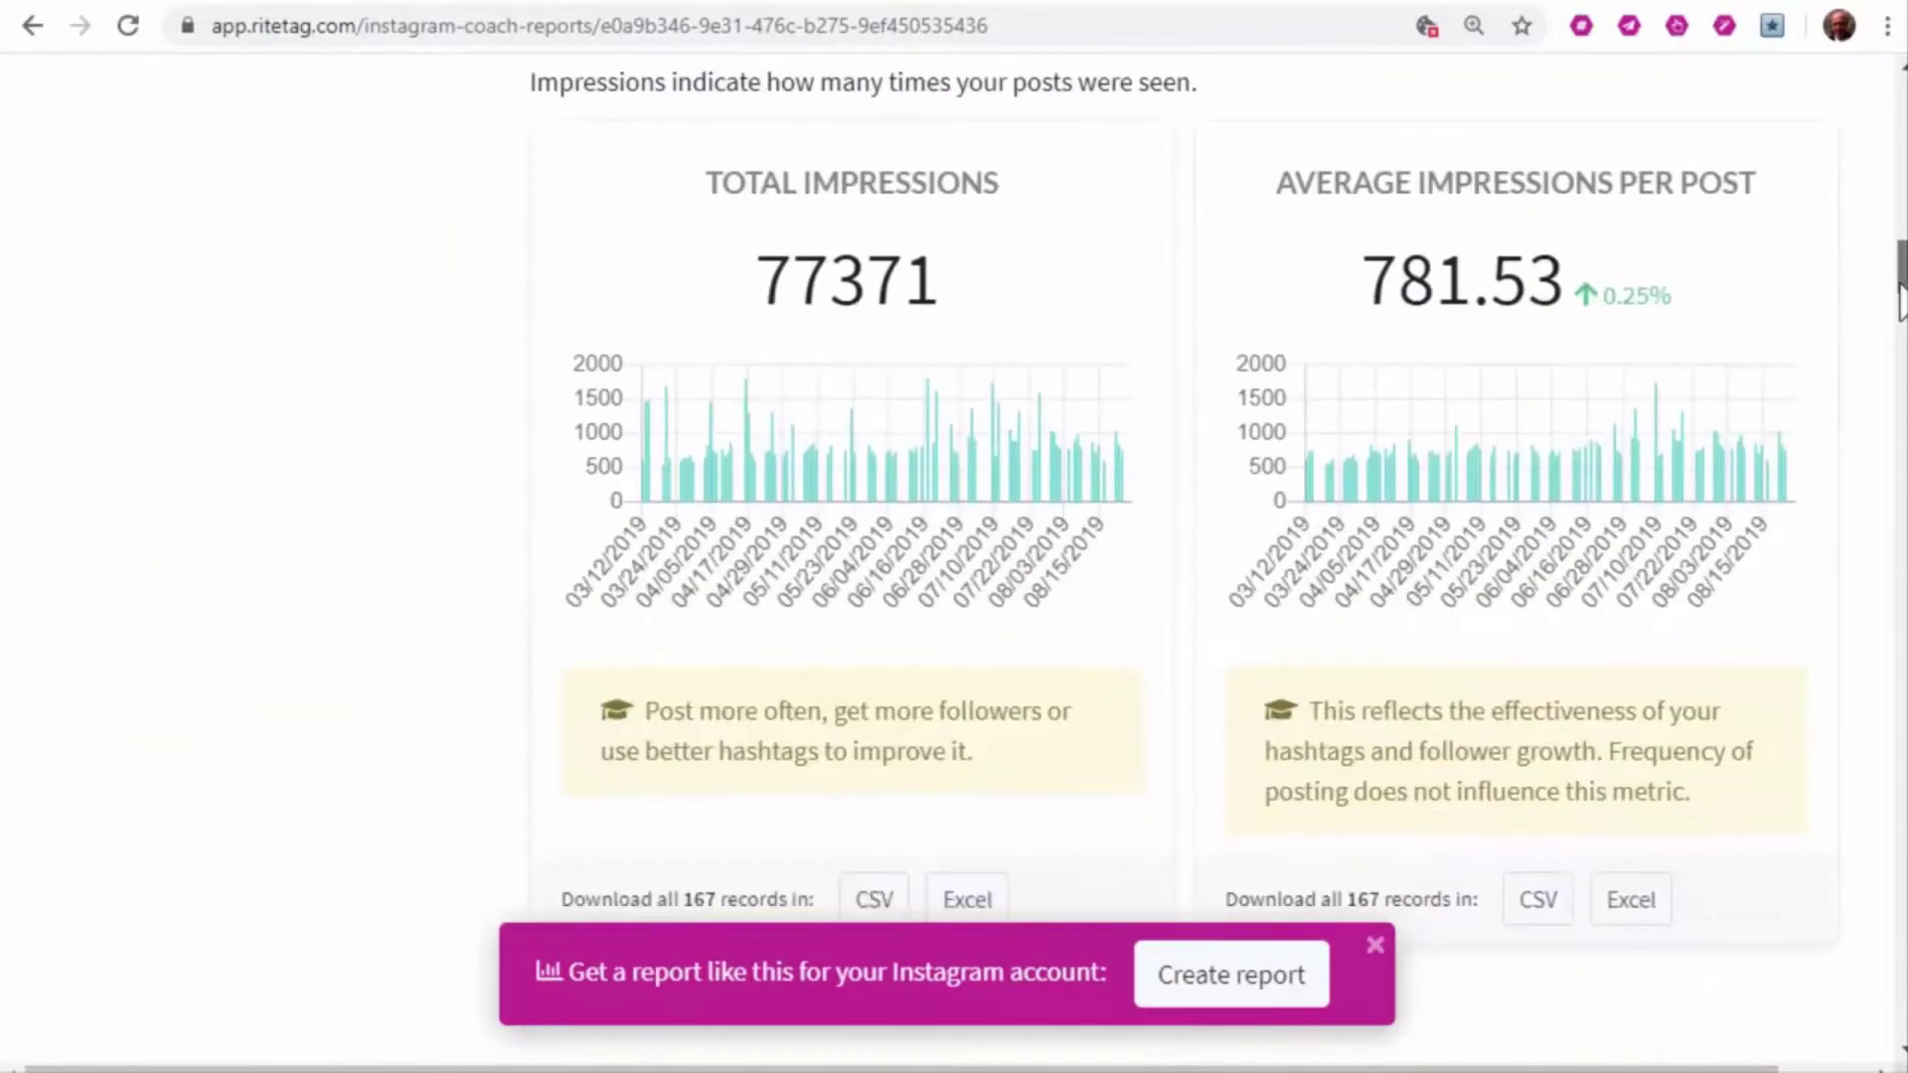
{"action": "scroll", "coordinate": [1183, 596], "scroll_direction": "down", "scroll_amount": 3}
{"action": "scroll", "coordinate": [1184, 597], "scroll_direction": "down", "scroll_amount": 4}
{"action": "scroll", "coordinate": [1184, 596], "scroll_direction": "down", "scroll_amount": 4}
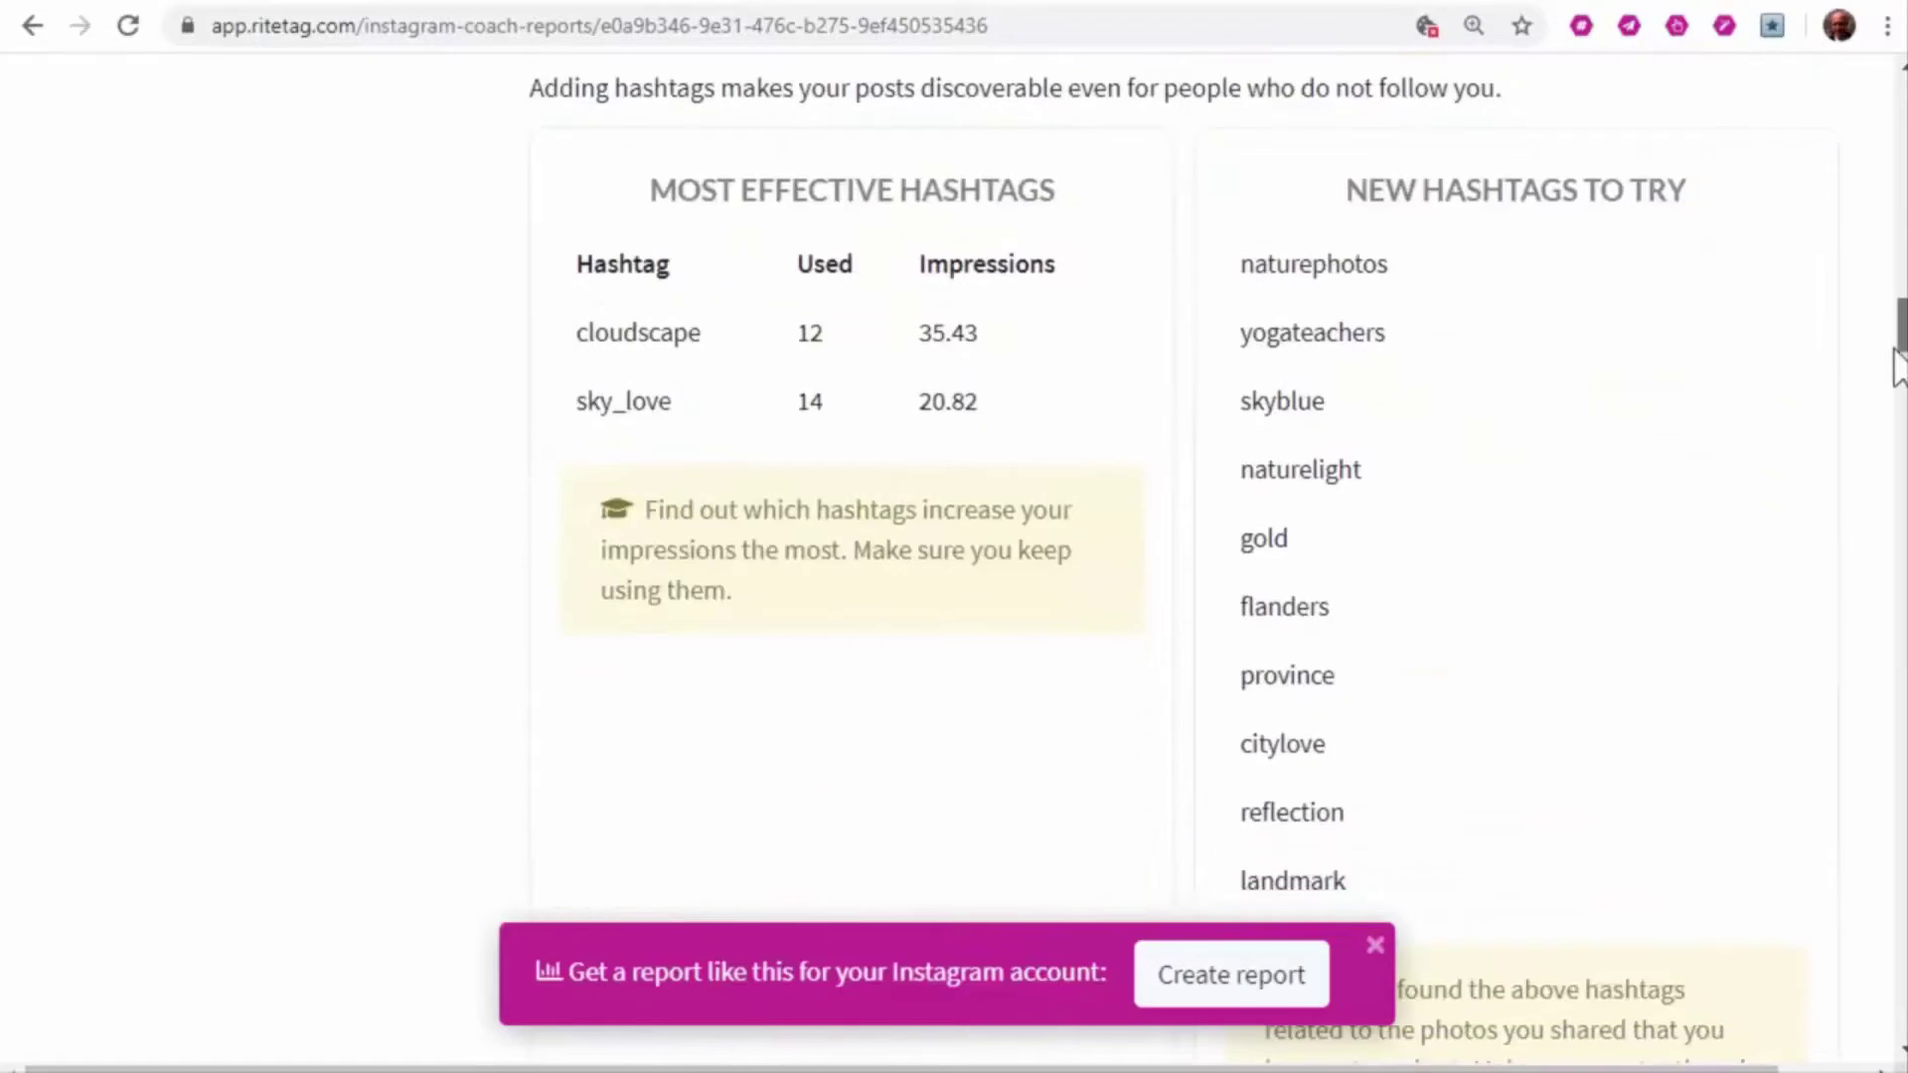
{"action": "left_click_drag", "start_coordinate": [1895, 359], "coordinate": [1890, 447]}
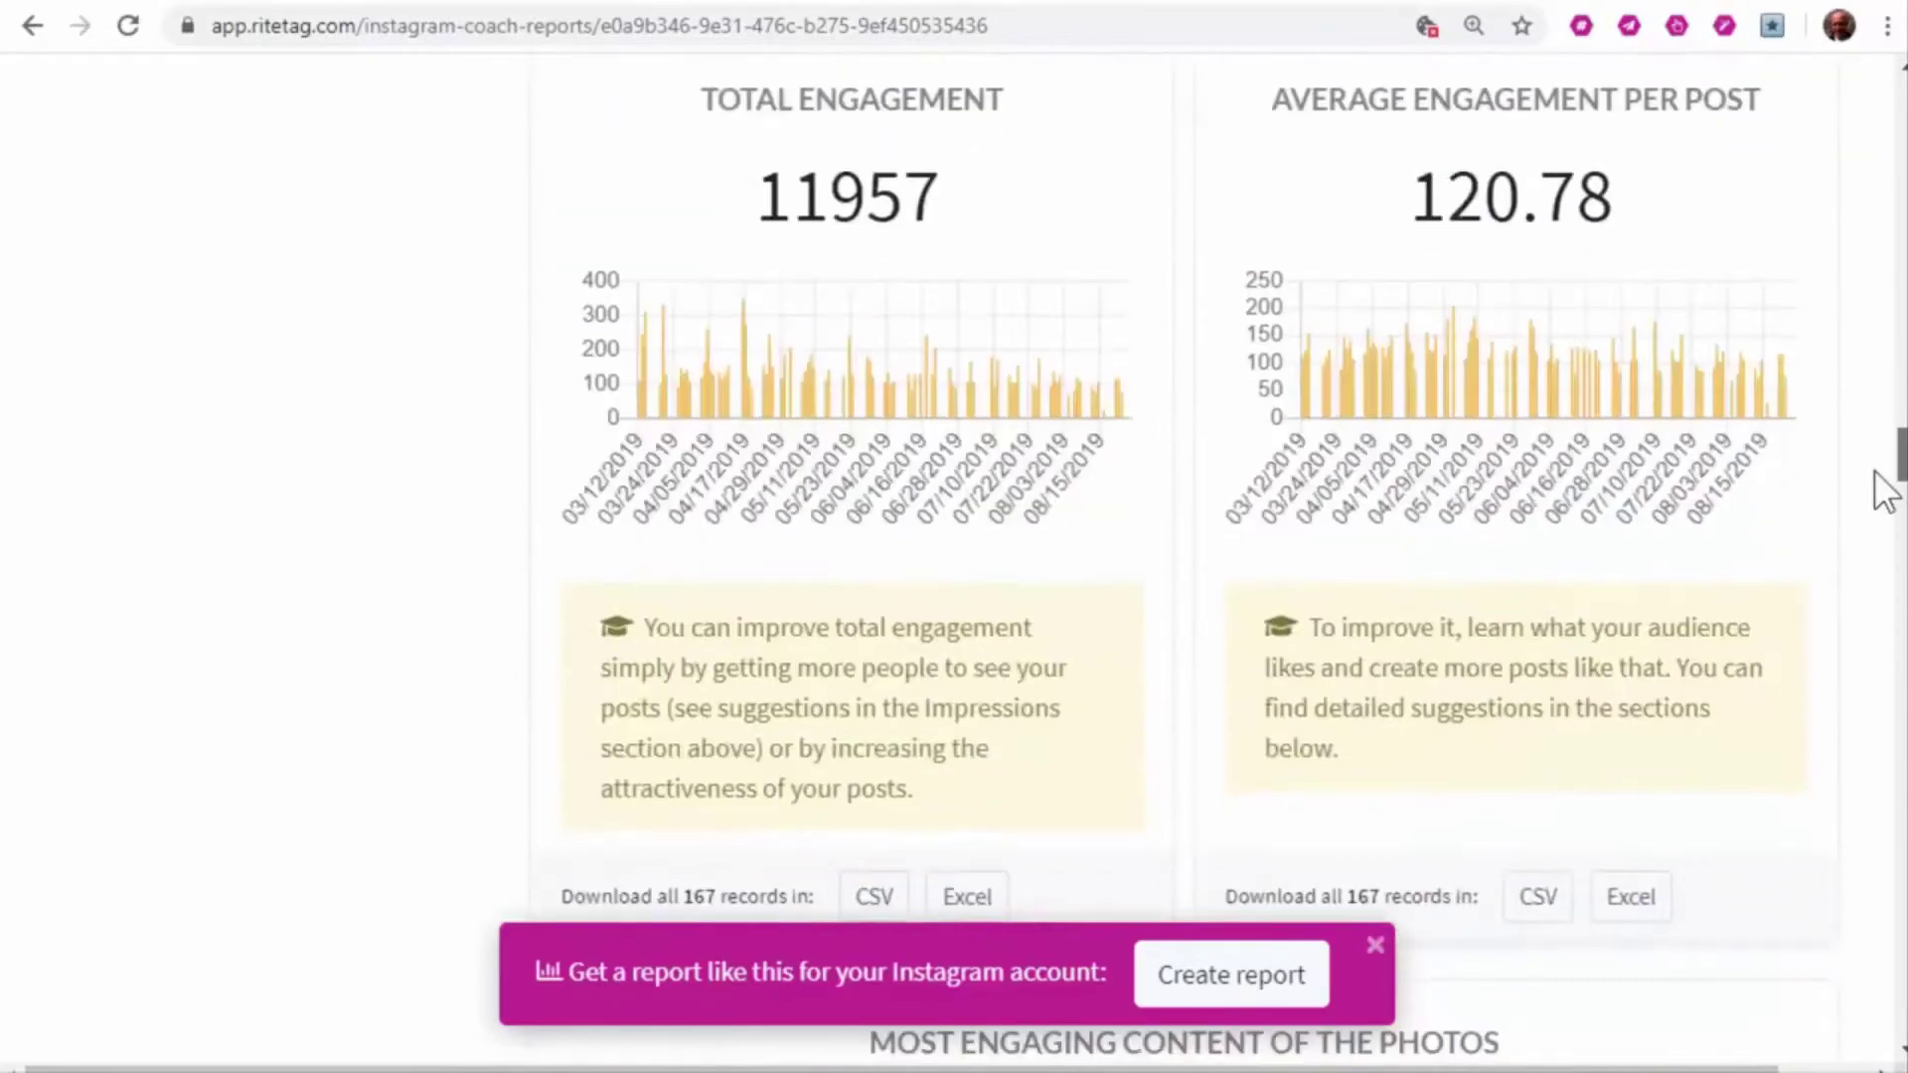
{"action": "left_click_drag", "start_coordinate": [1893, 470], "coordinate": [1893, 640]}
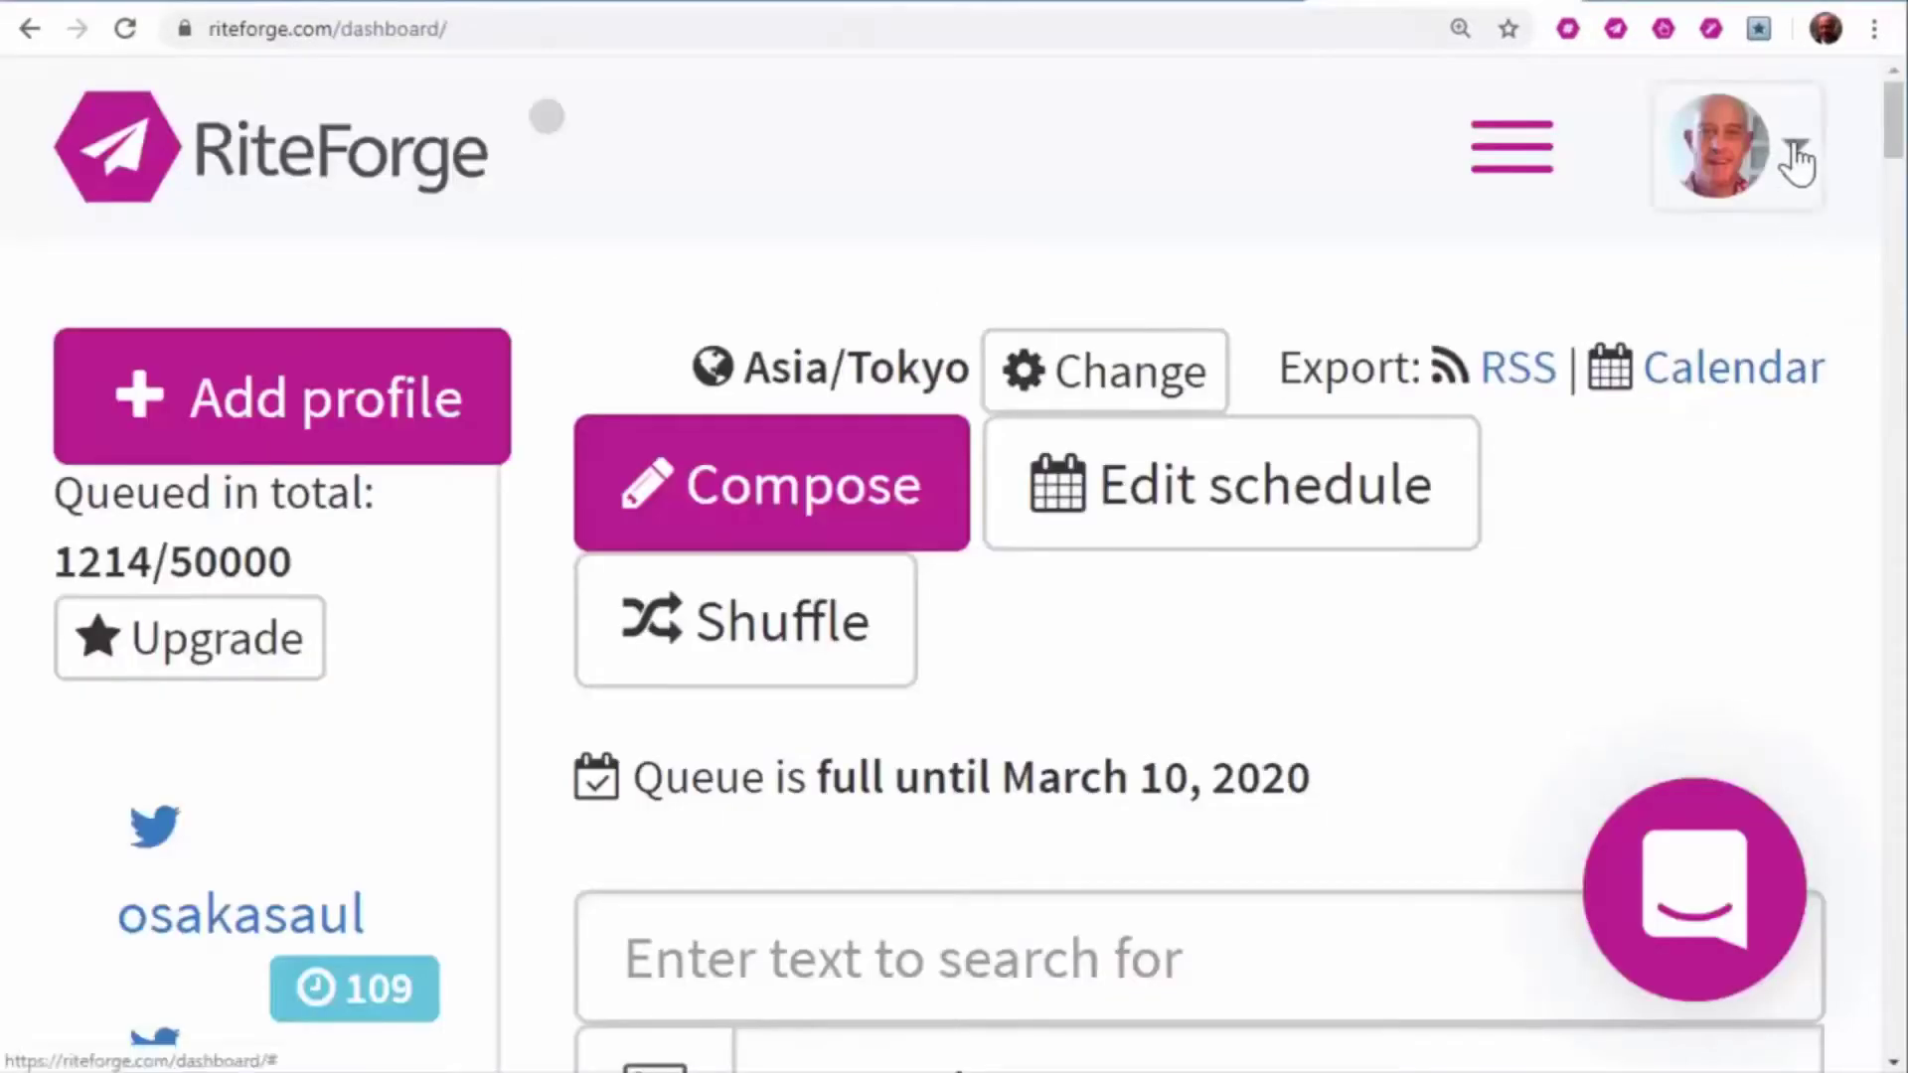
From the account menu, search the RiteKit Help Center for 'ritetag instagram'
{"action": "left_click", "coordinate": [1799, 150]}
{"action": "left_click", "coordinate": [1401, 727]}
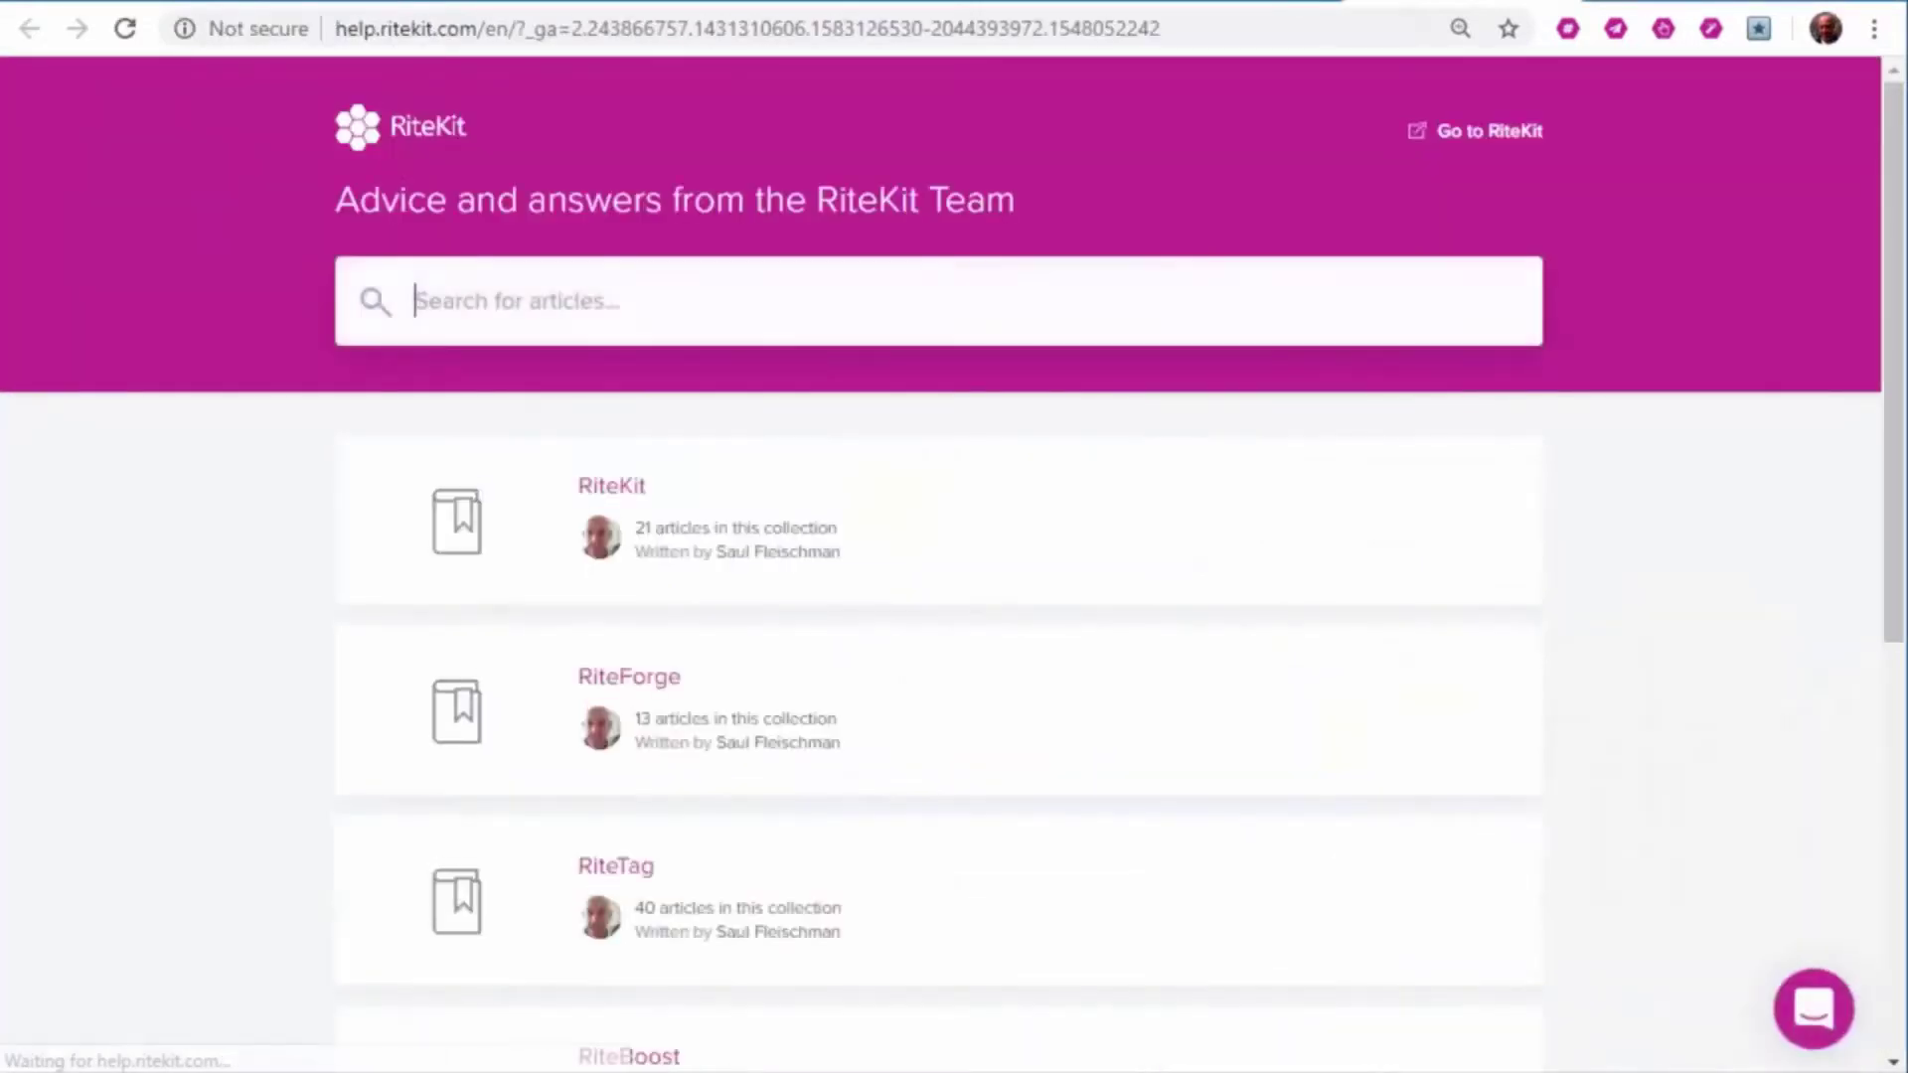
{"action": "left_click", "coordinate": [1058, 300]}
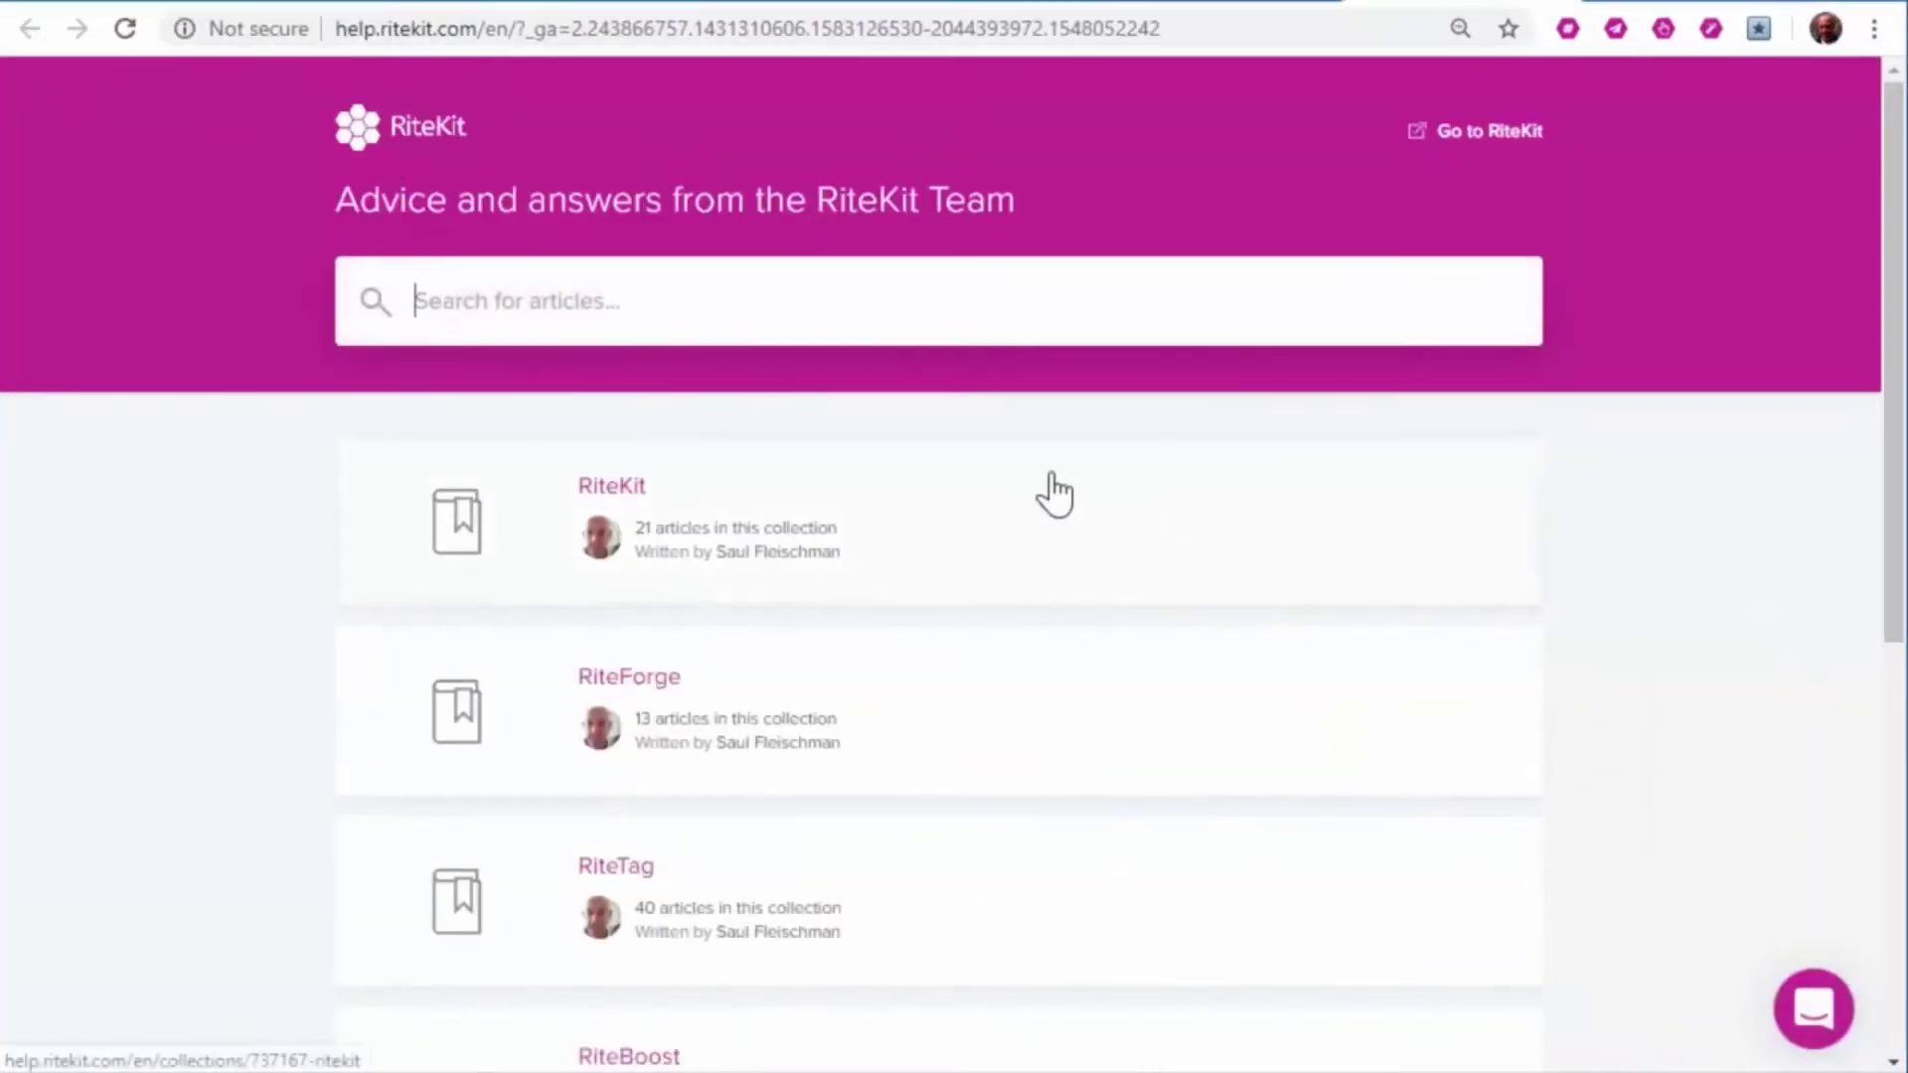
{"action": "type", "text": "ritetag instagram"}
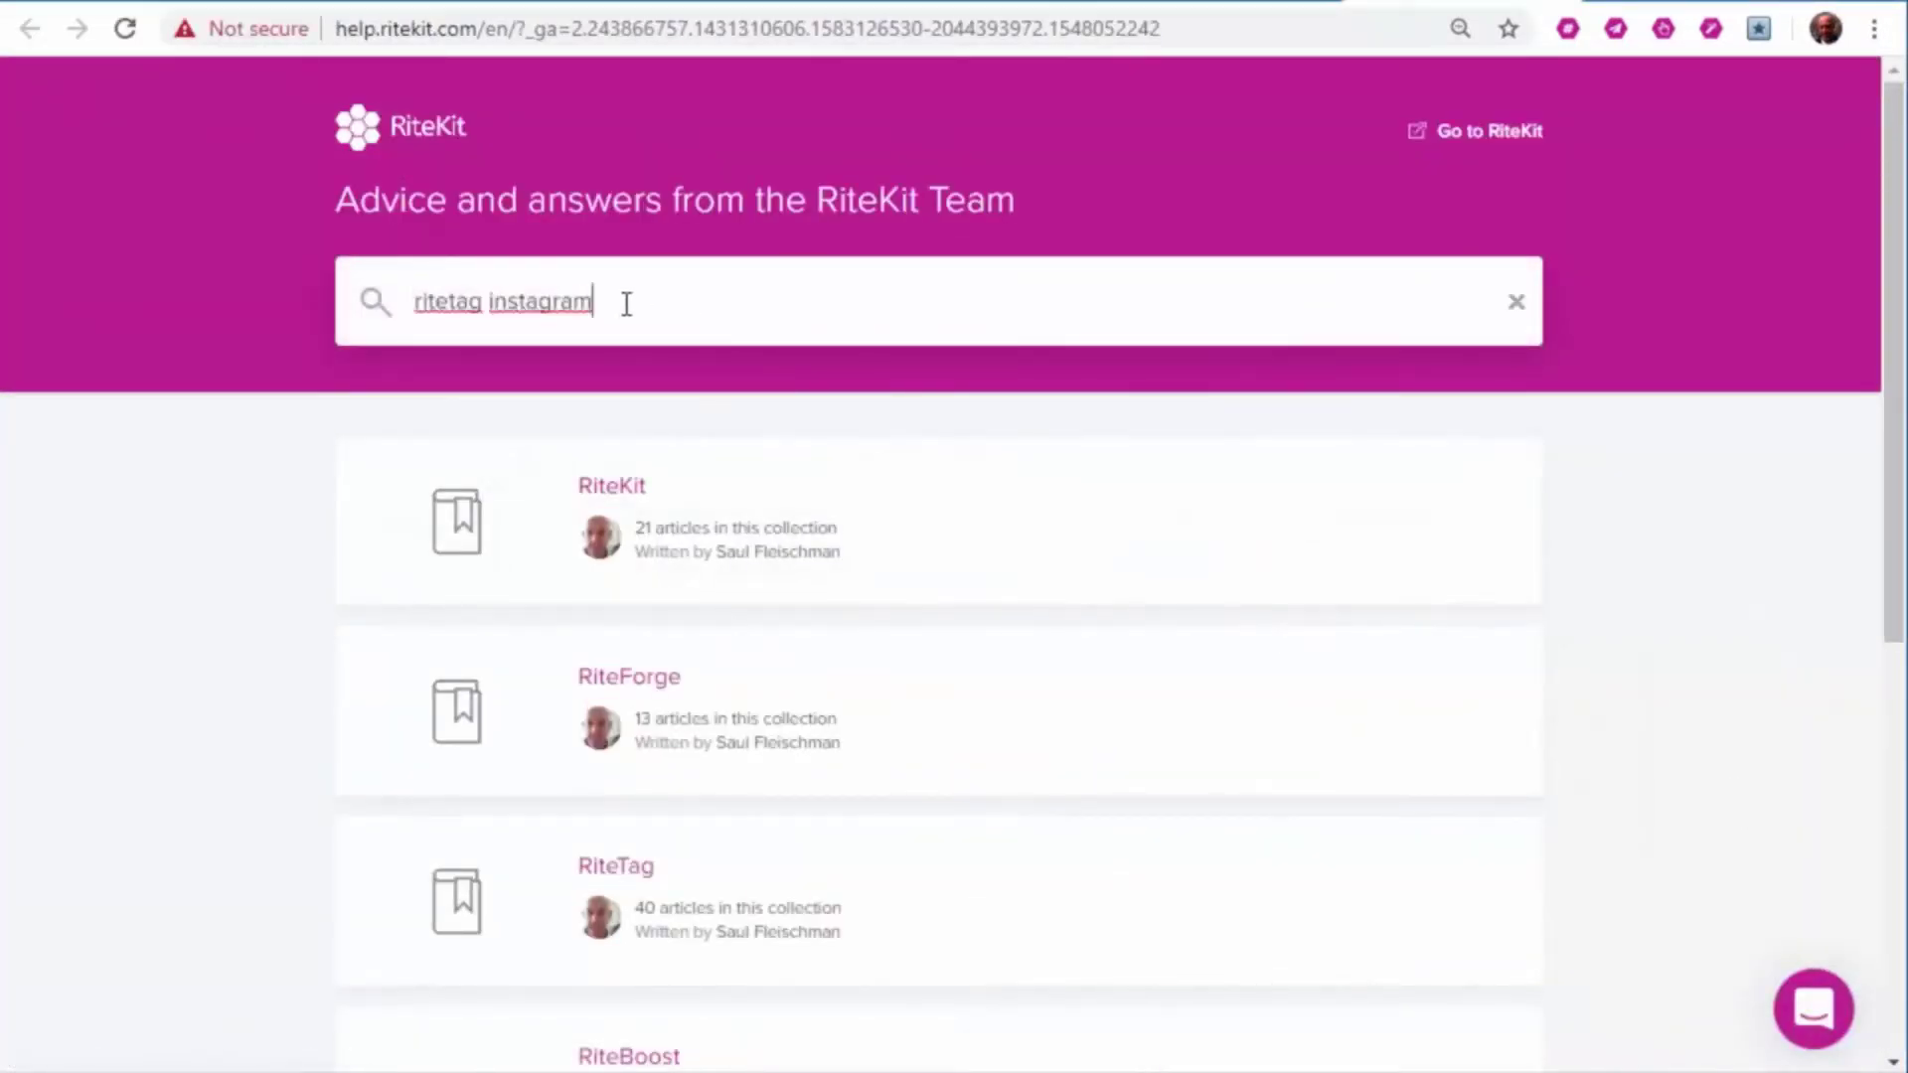
{"action": "key", "text": "Return"}
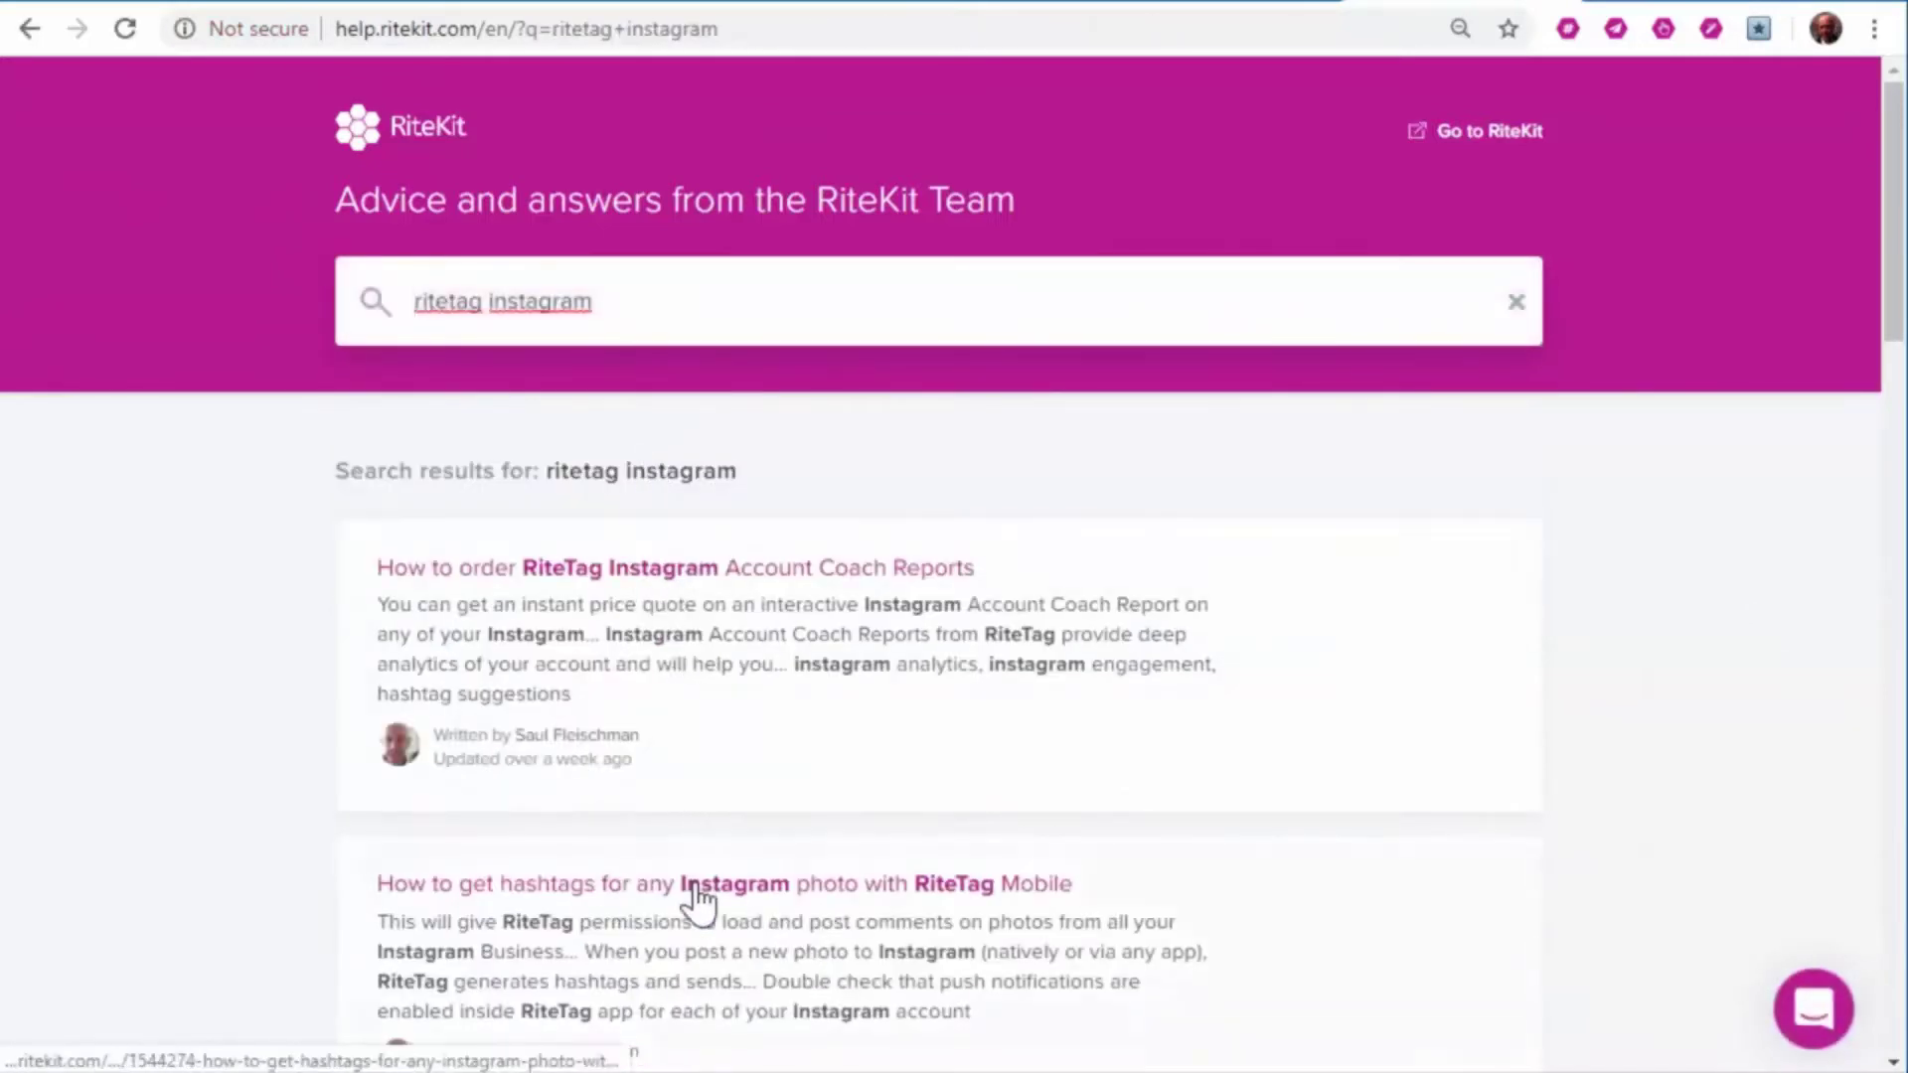
Open the RiteTag Mobile Instagram hashtags article and start a new support conversation
{"action": "left_click", "coordinate": [698, 893]}
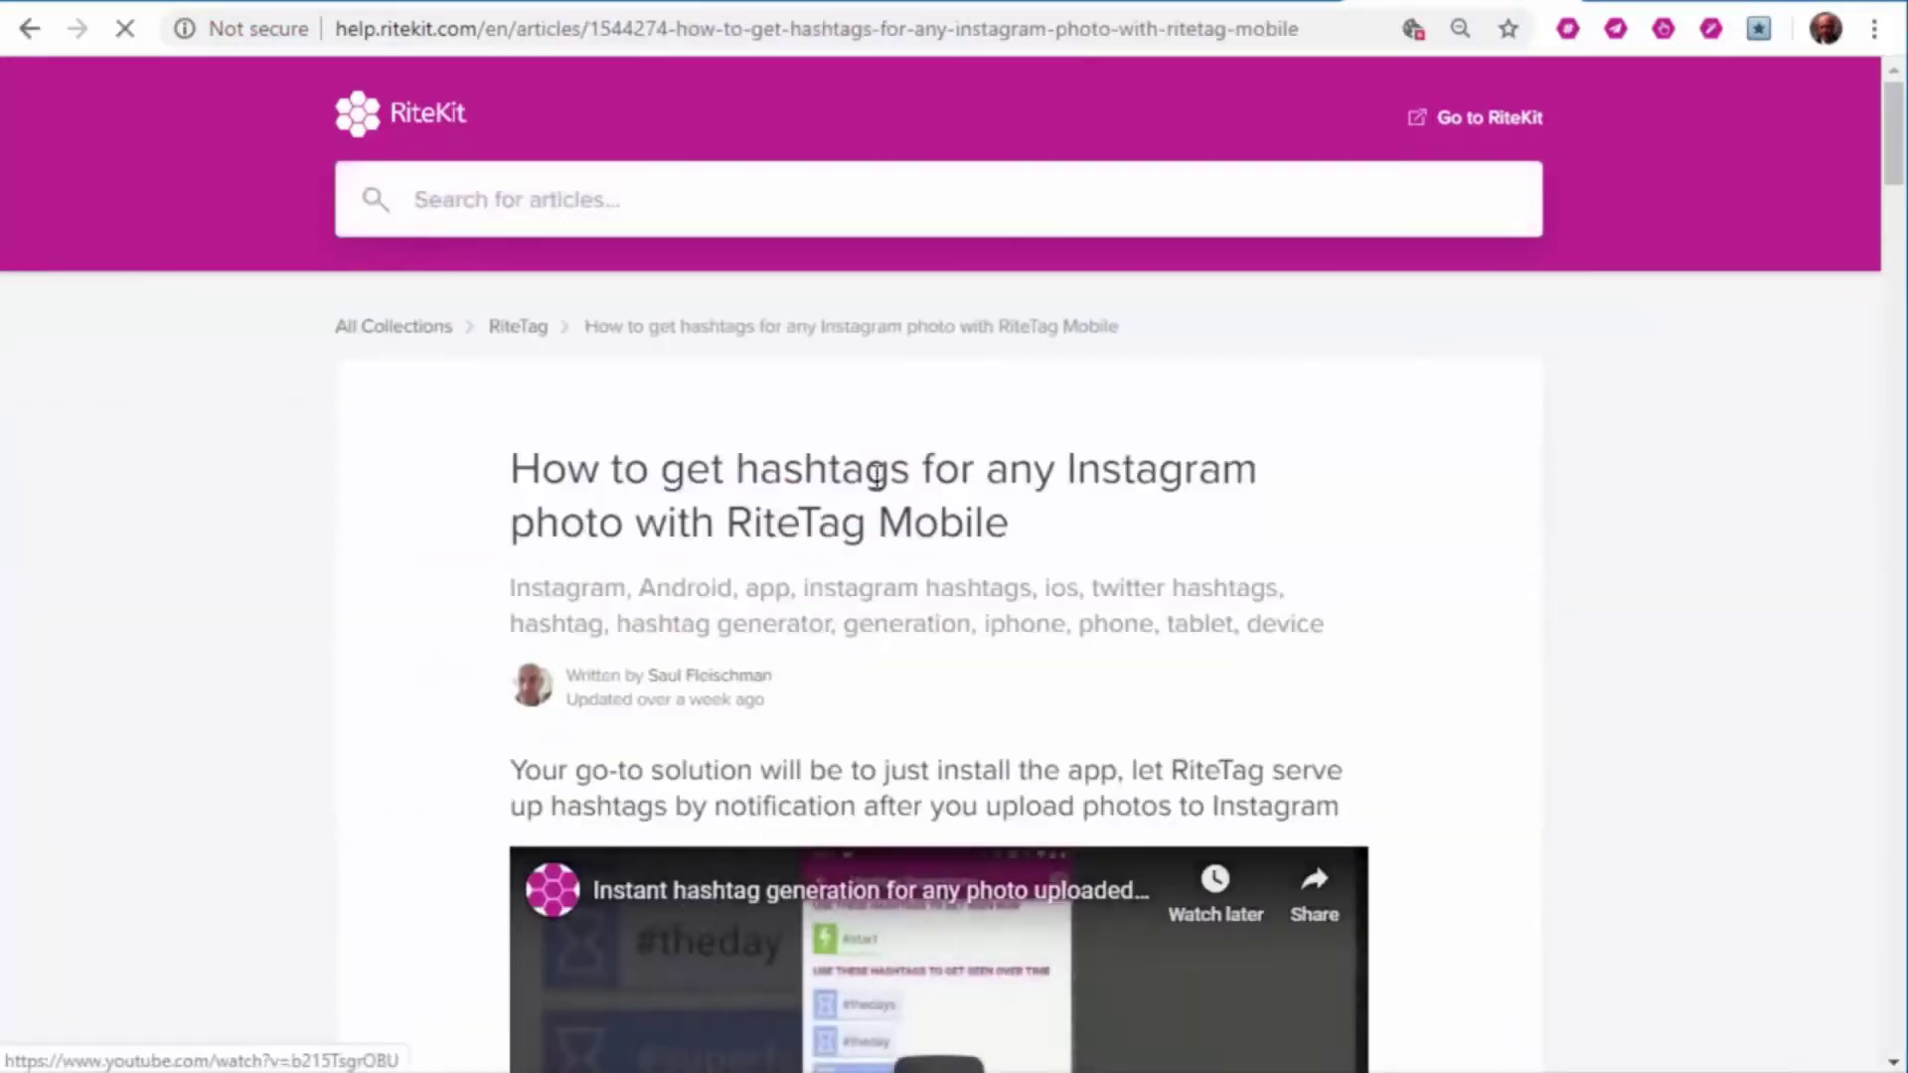
{"action": "scroll", "coordinate": [910, 641], "scroll_direction": "down", "scroll_amount": 2}
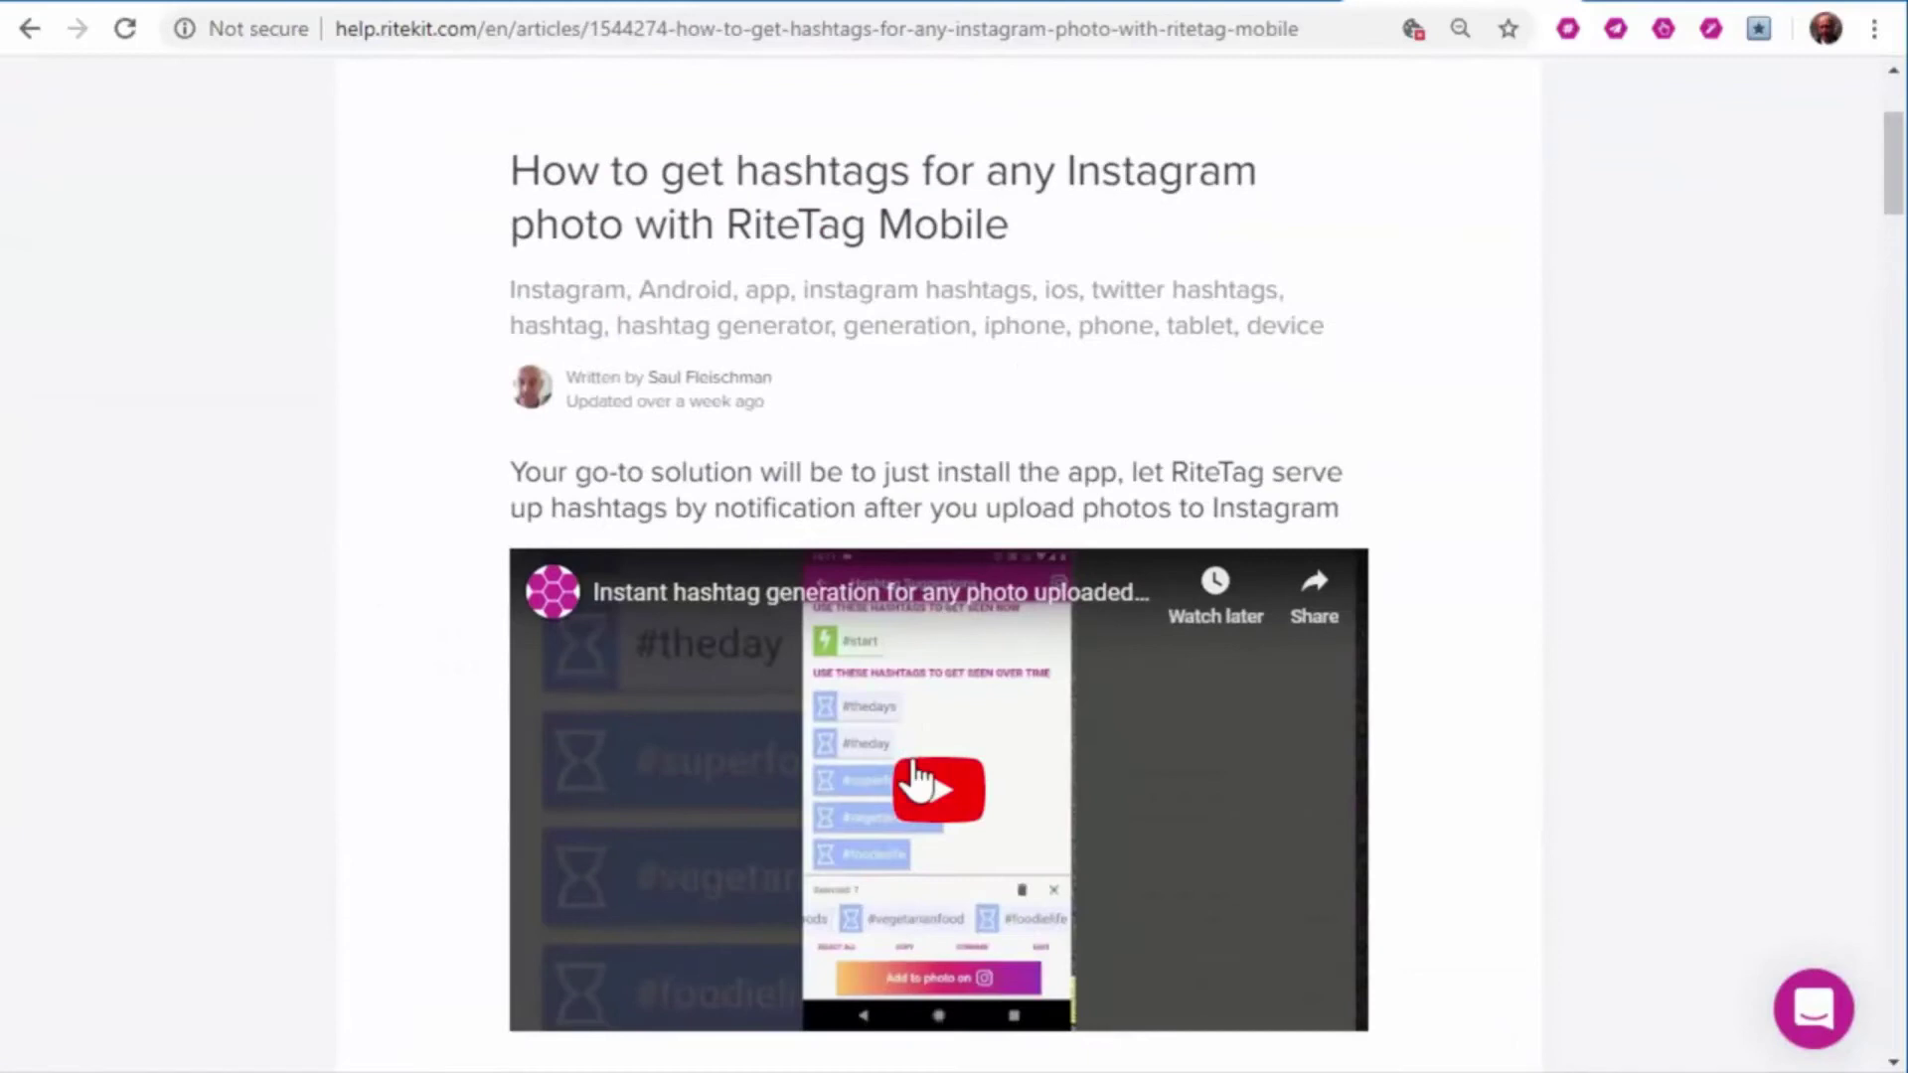
{"action": "left_click", "coordinate": [1812, 1010]}
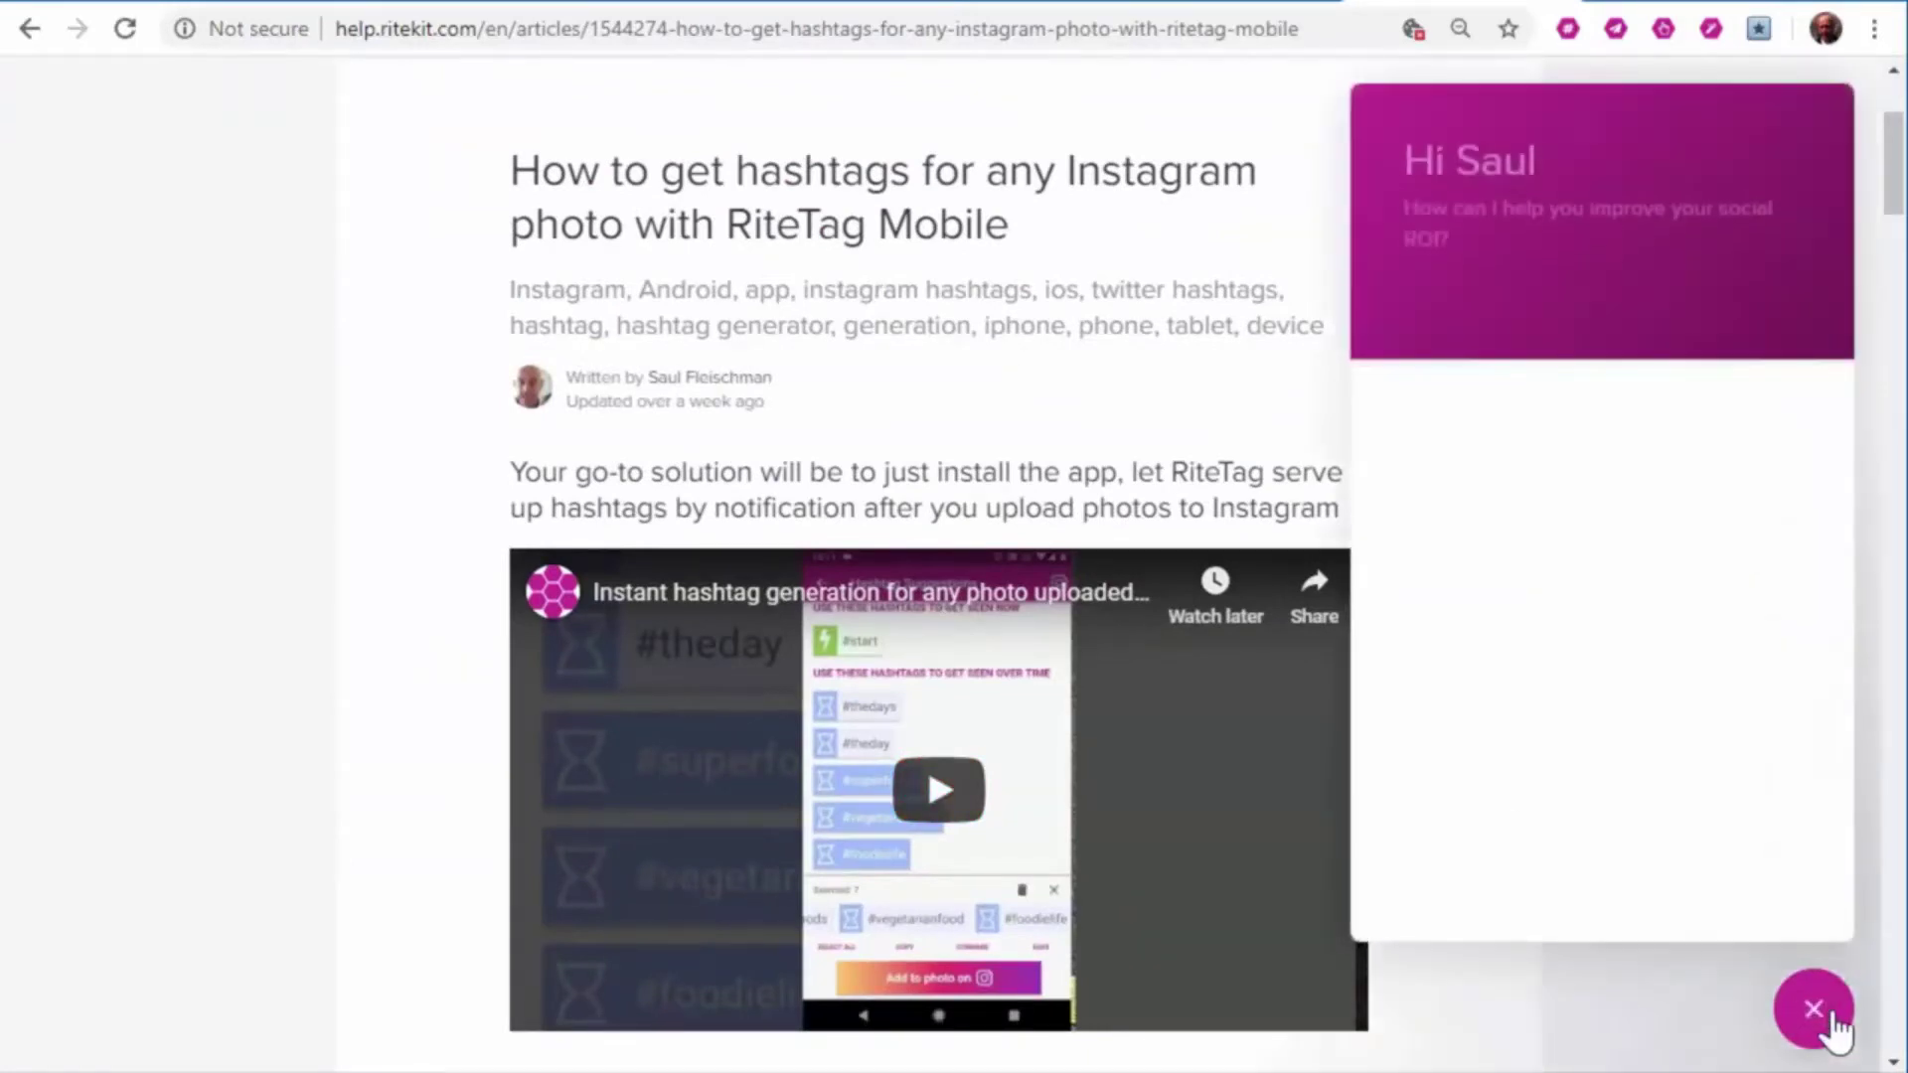
{"action": "left_click", "coordinate": [1657, 413]}
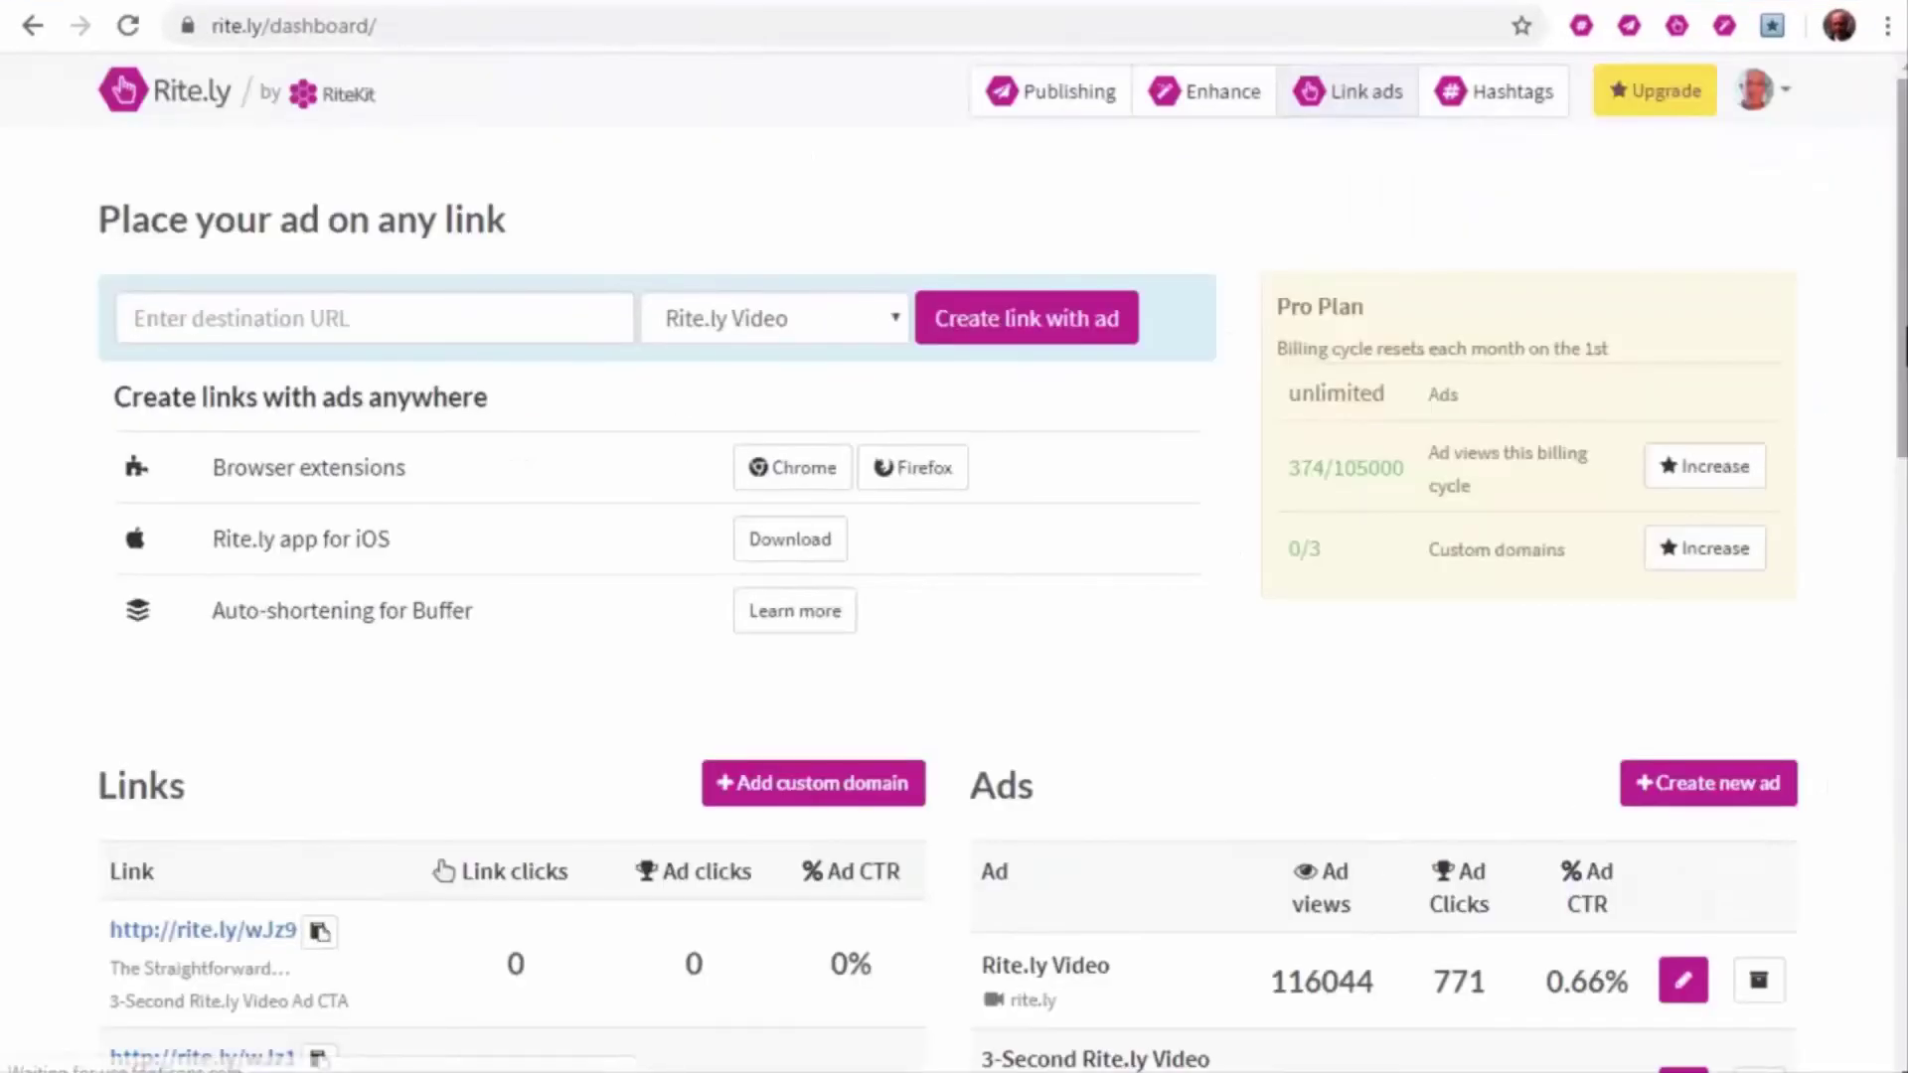
{"action": "scroll", "coordinate": [1341, 597], "scroll_direction": "down", "scroll_amount": 4}
{"action": "scroll", "coordinate": [1343, 596], "scroll_direction": "up", "scroll_amount": 1}
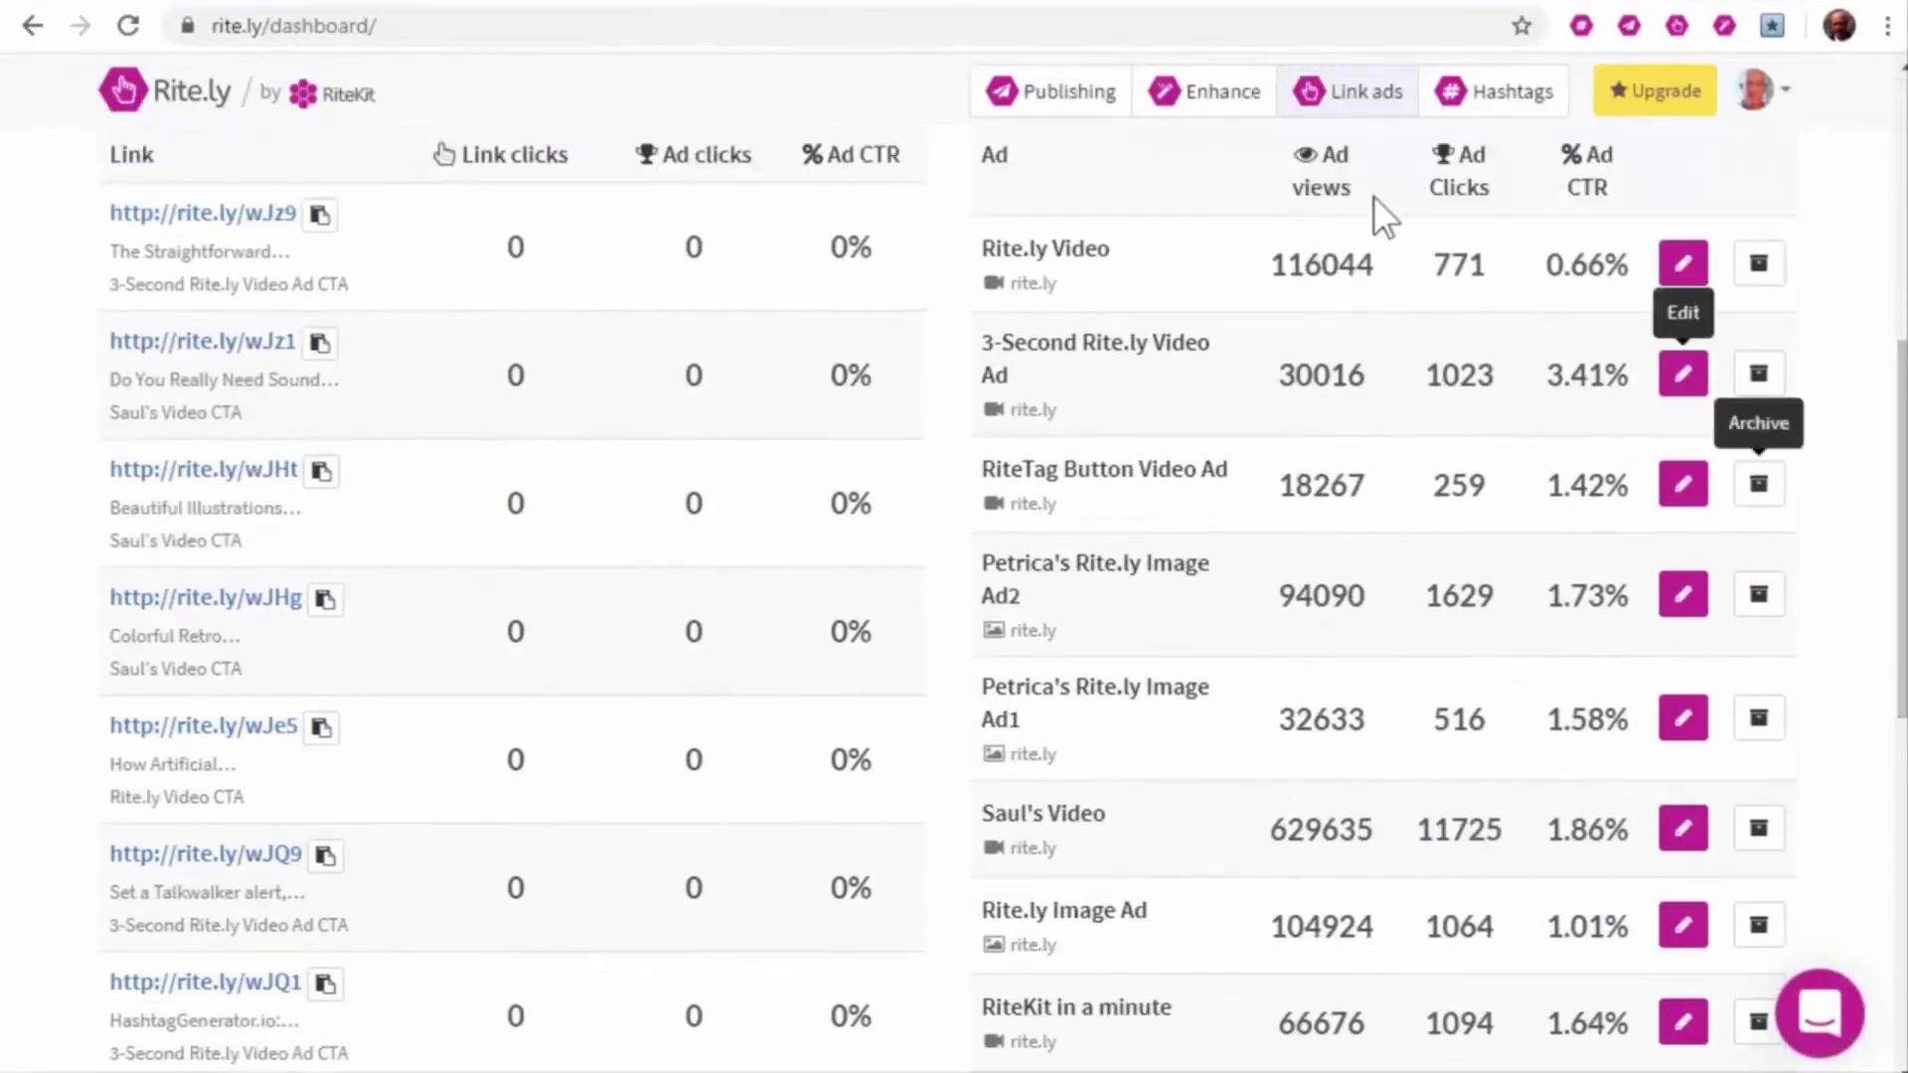
Emphasize the Ad views column in the Rite.ly dashboard's Ads table
{"action": "double_click", "coordinate": [1323, 156]}
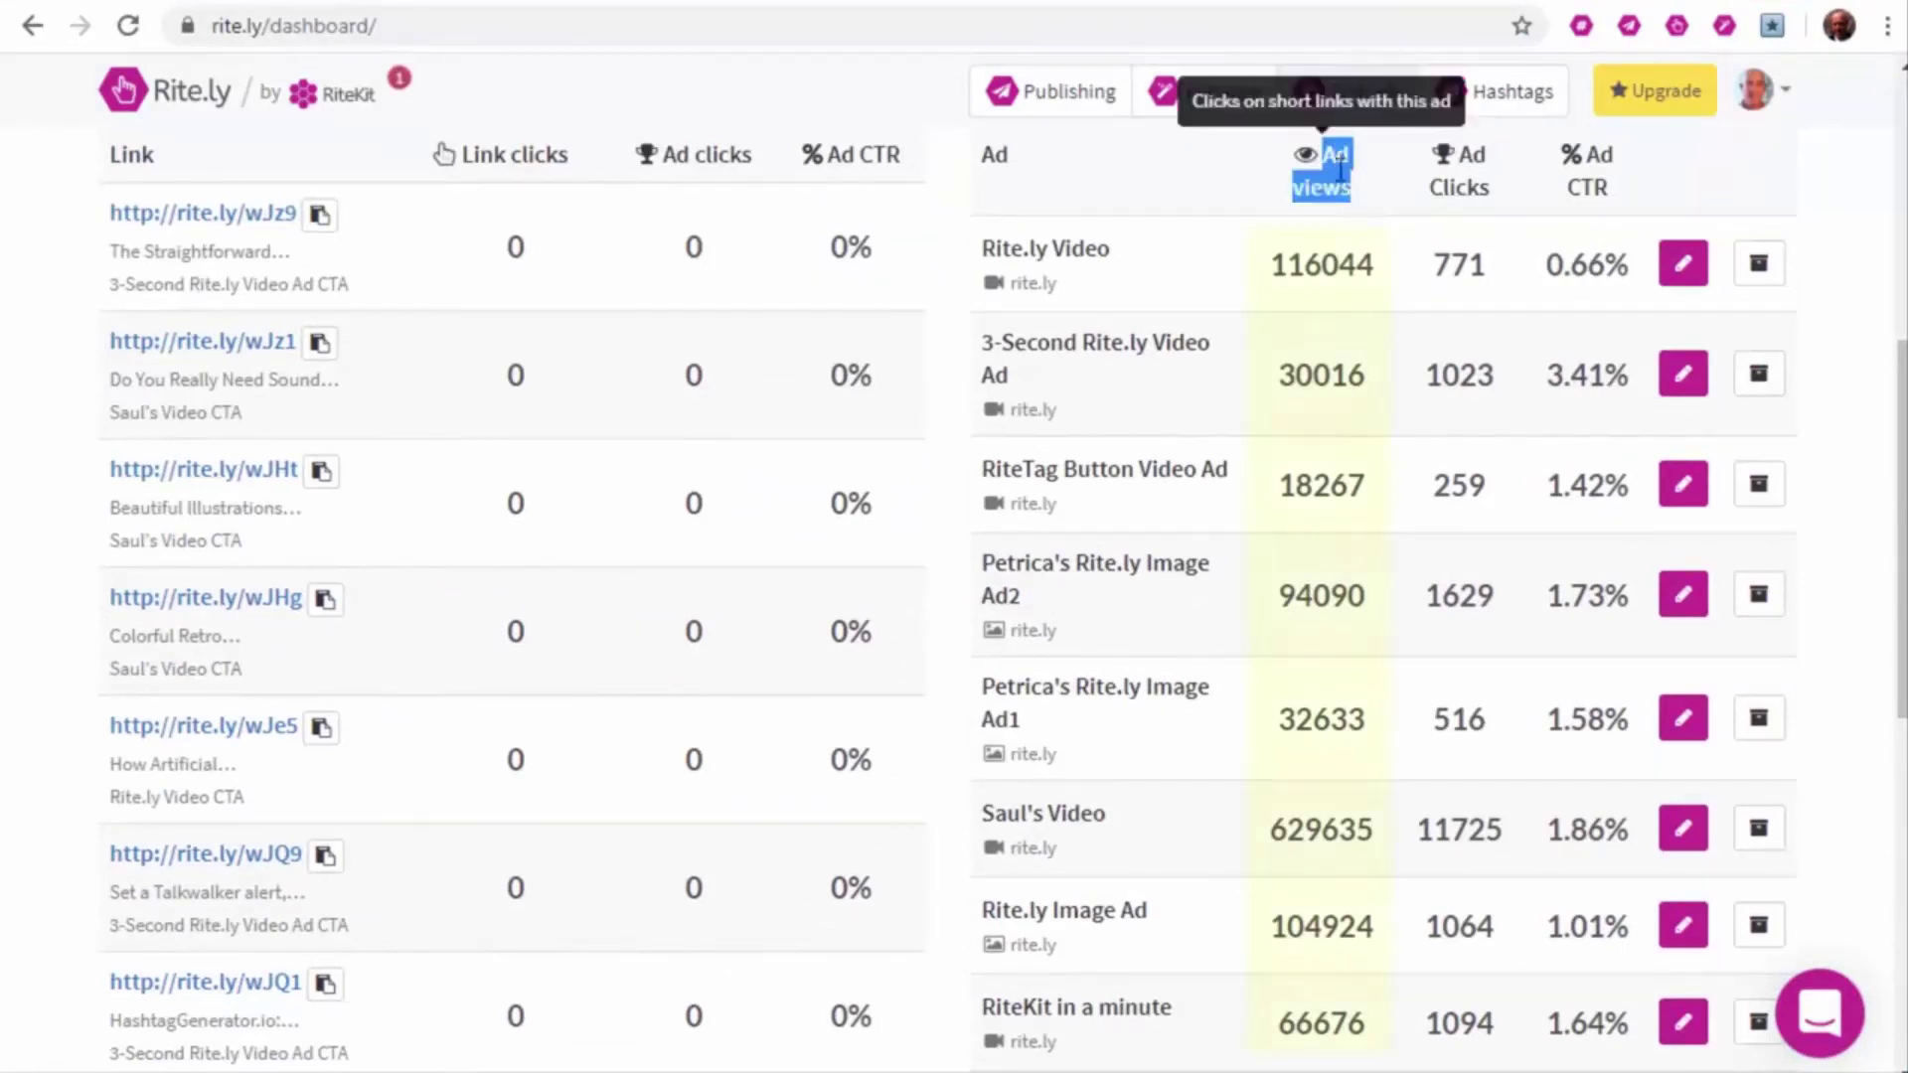